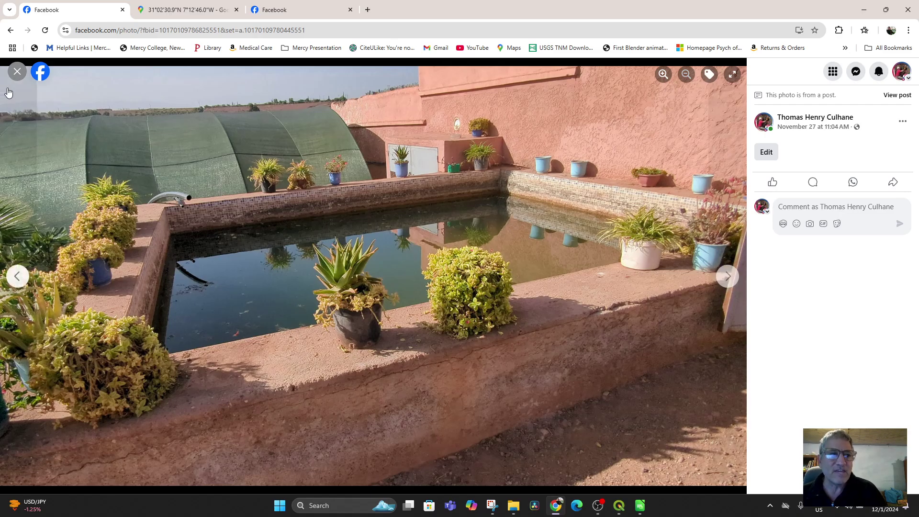
- Close the open pool photo and browse the "Akrich reference photos for digital twin" album
click(17, 72)
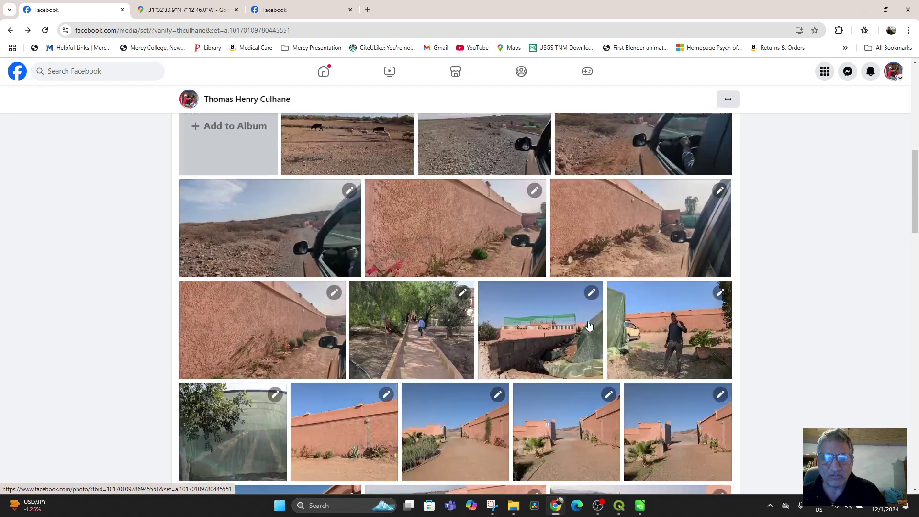
scroll(594, 335, down, 9)
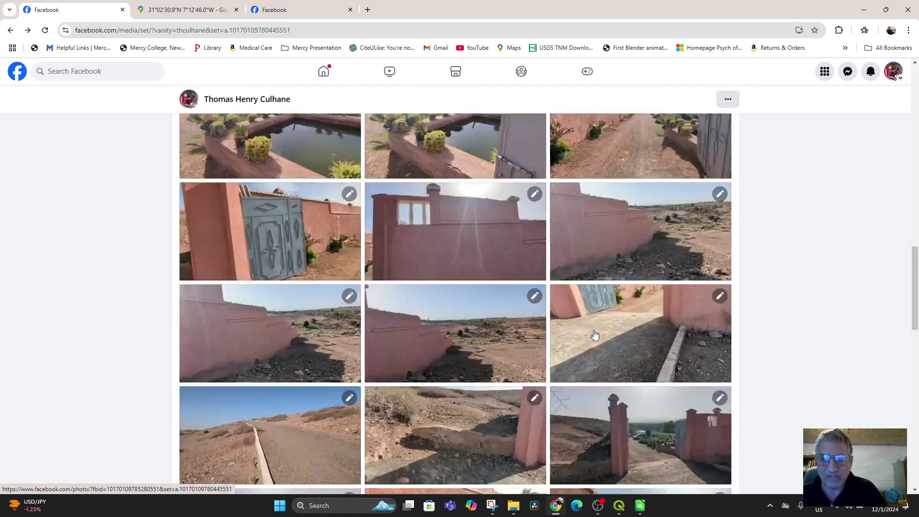
scroll(594, 336, up, 12)
scroll(595, 336, up, 9)
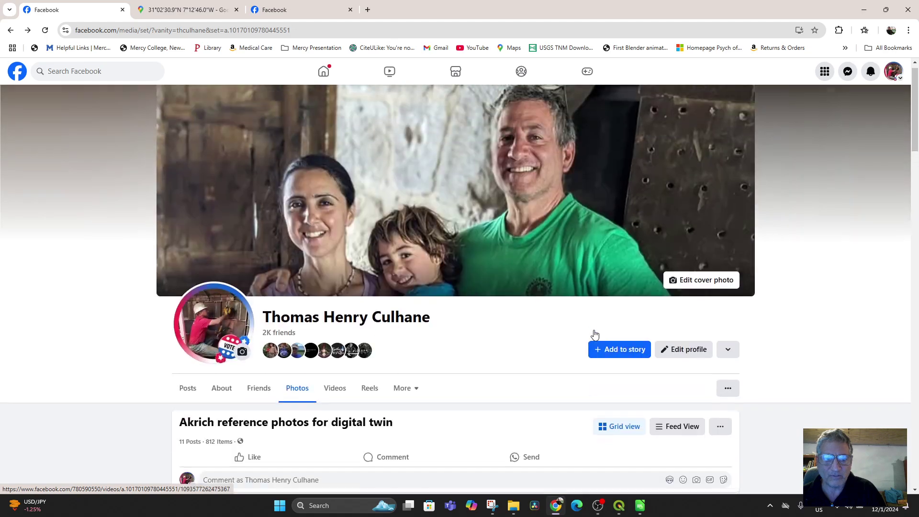
scroll(587, 330, down, 3)
scroll(437, 311, down, 7)
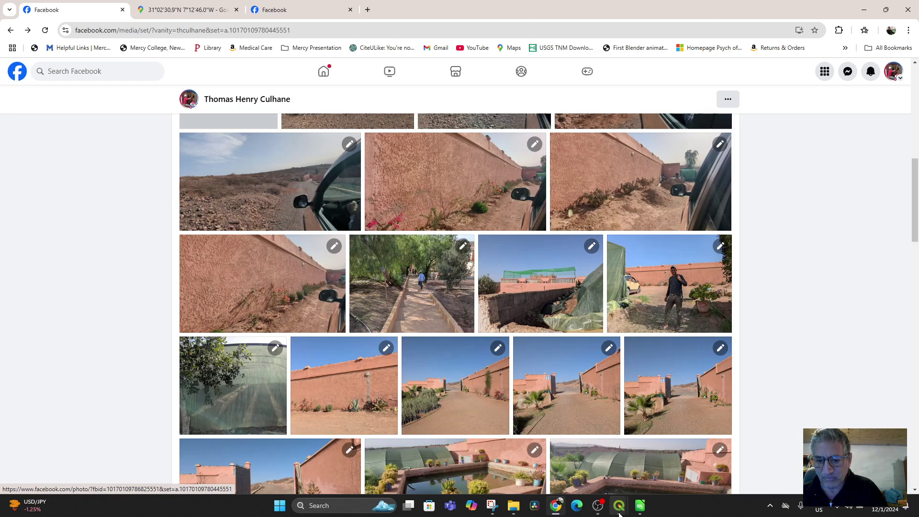
- Switch to the Democratizing QGIS Presentation project in QGIS and close the Identify Results of the Akrich nursery site
mouse_move(619, 505)
click(606, 484)
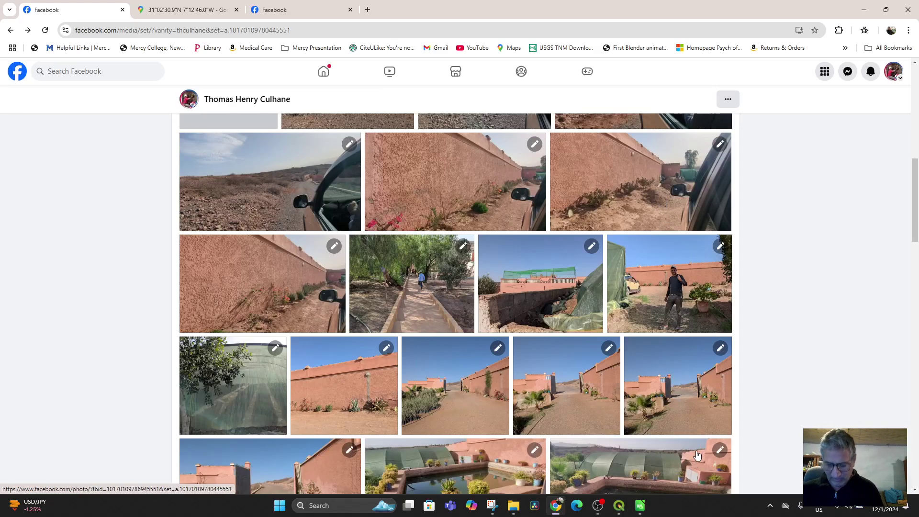
mouse_move(619, 507)
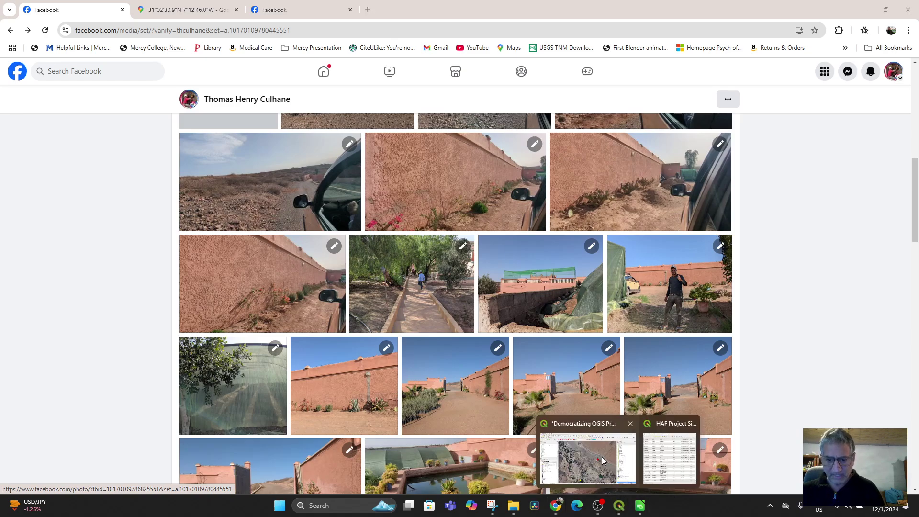
click(568, 444)
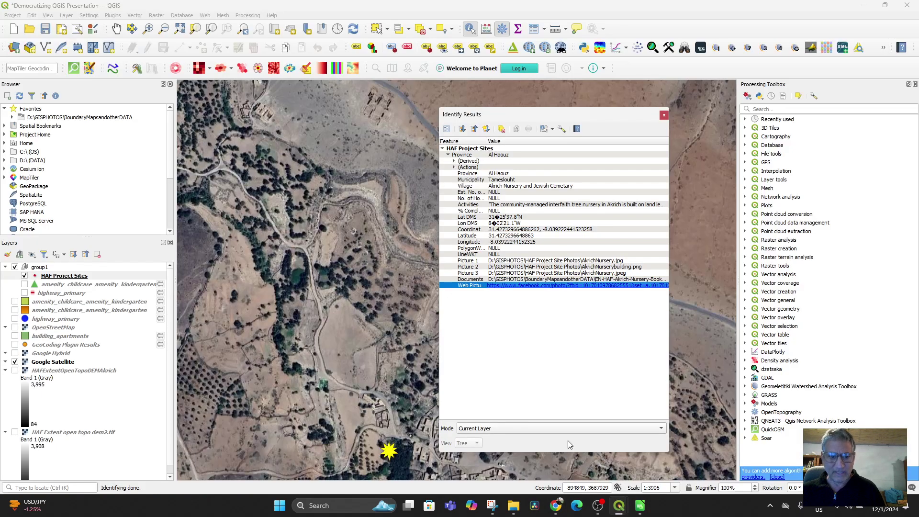
click(664, 116)
- Clear the identified site's highlight on the satellite map and select the HAF Project Sites layer
scroll(425, 316, down, 3)
scroll(396, 305, up, 2)
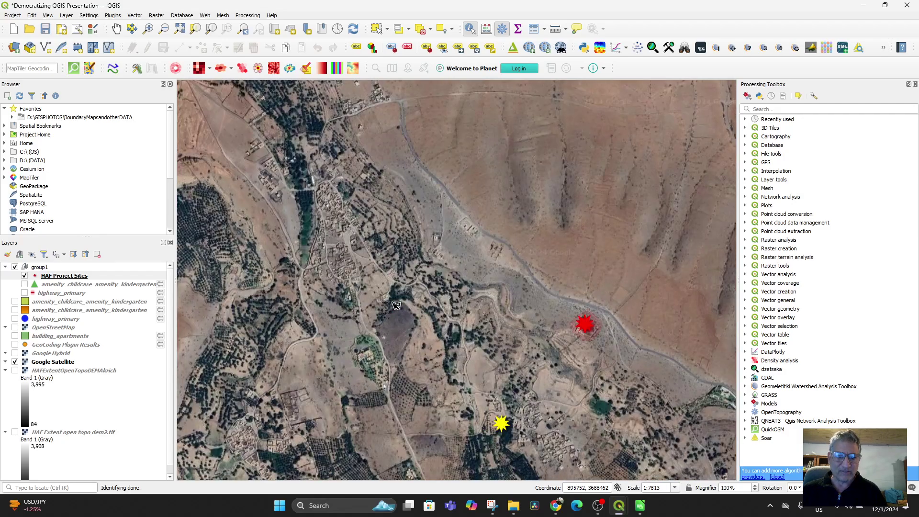
click(494, 360)
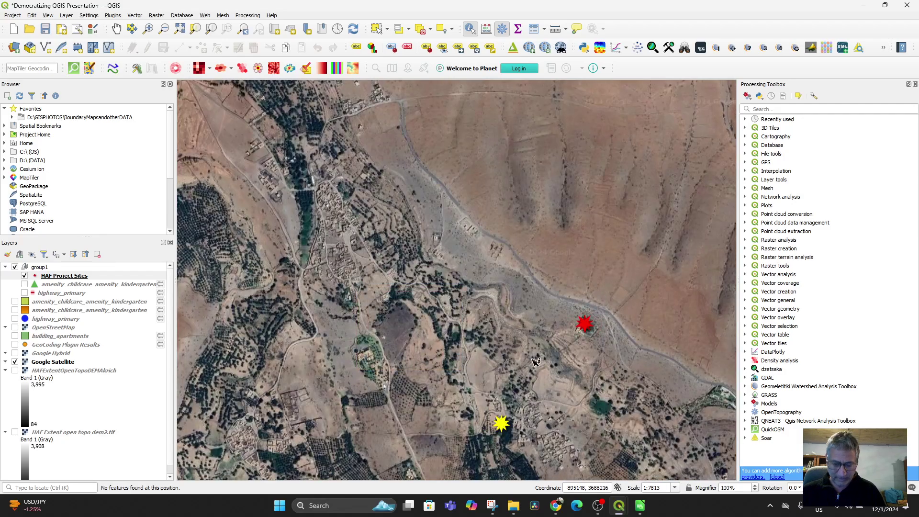
click(71, 277)
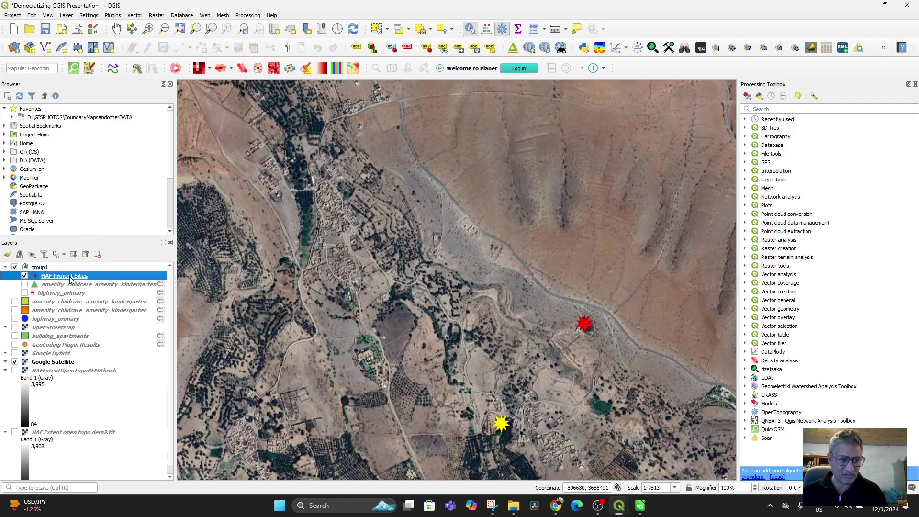
- Switch to HAF Project Sites.csv in LibreOffice Calc, review its first columns, and narrow the Latitude and Longitude columns
click(640, 506)
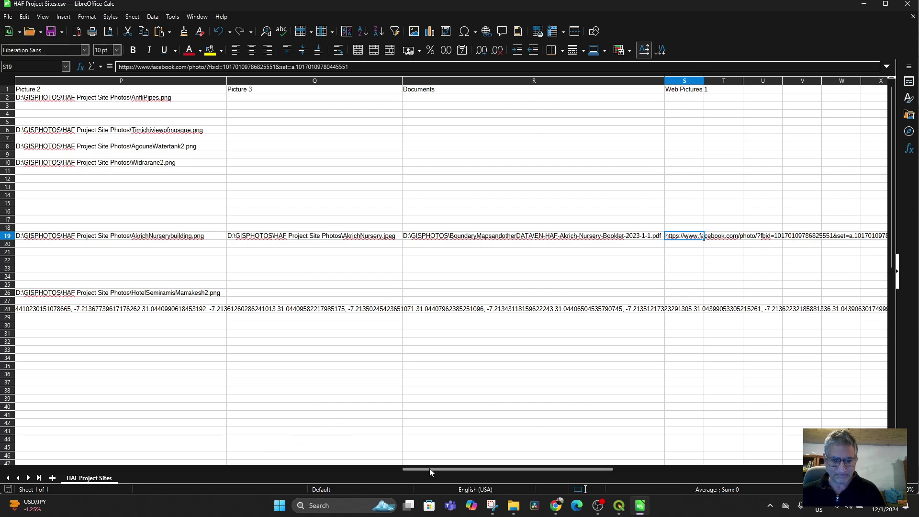
drag(429, 468, 17, 400)
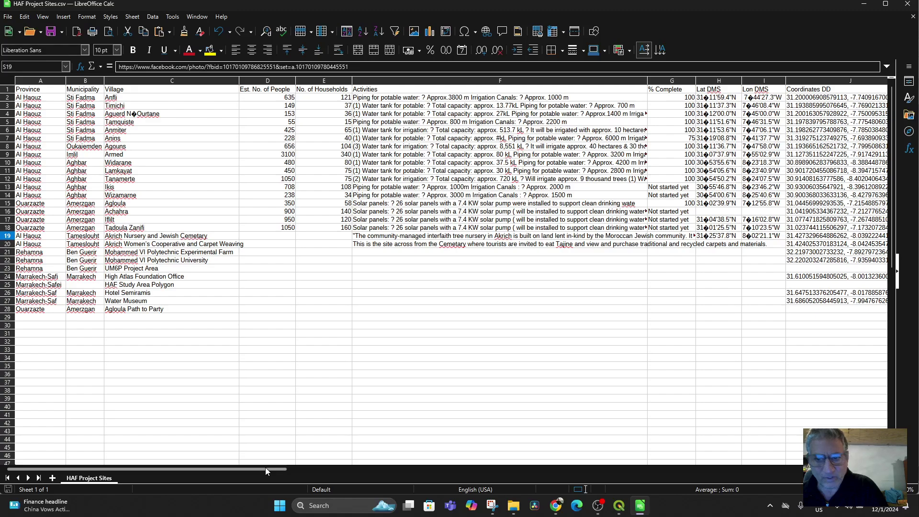
drag(266, 467, 392, 472)
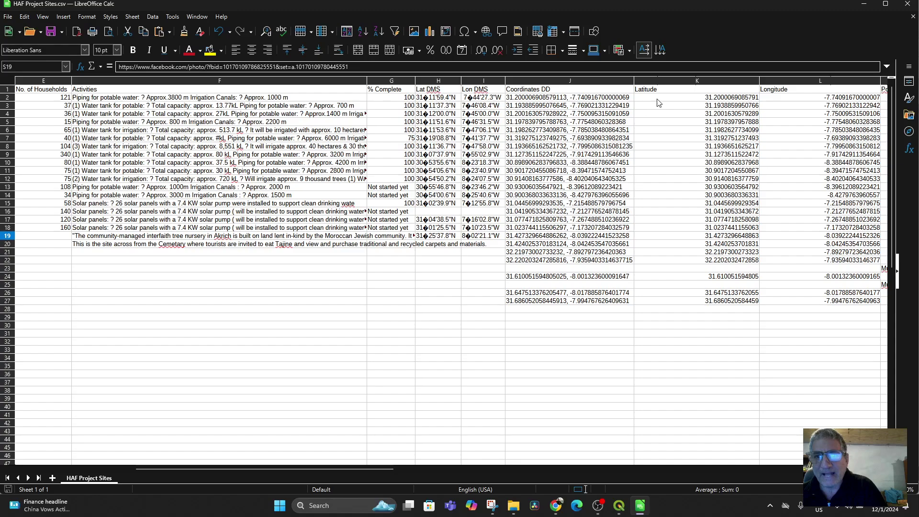
drag(759, 82, 692, 81)
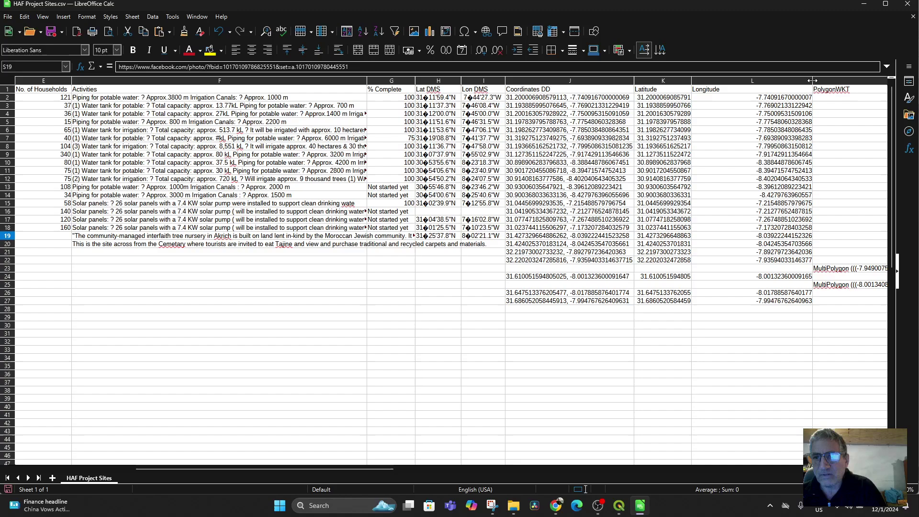
drag(813, 82, 737, 81)
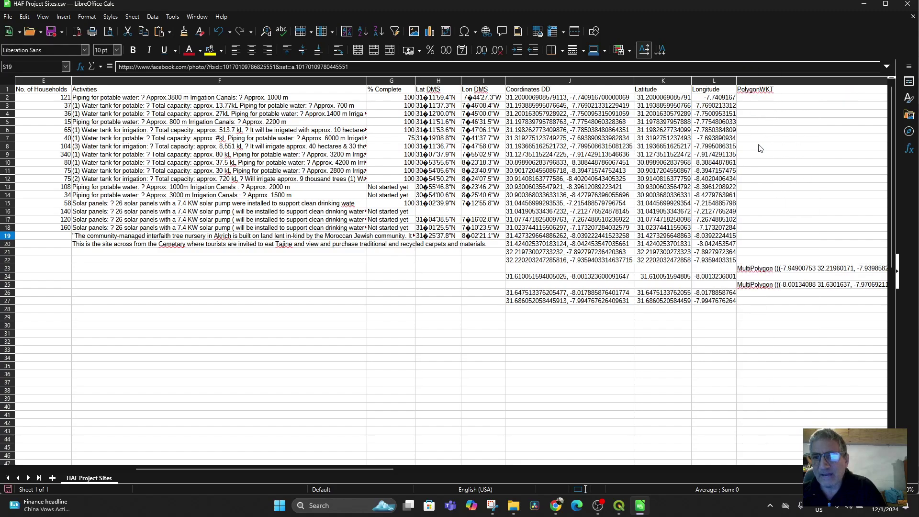
- Narrow the PolygonWKT column so it is only slightly wider than the polygon text's beginning
drag(379, 468, 613, 473)
drag(708, 83, 294, 129)
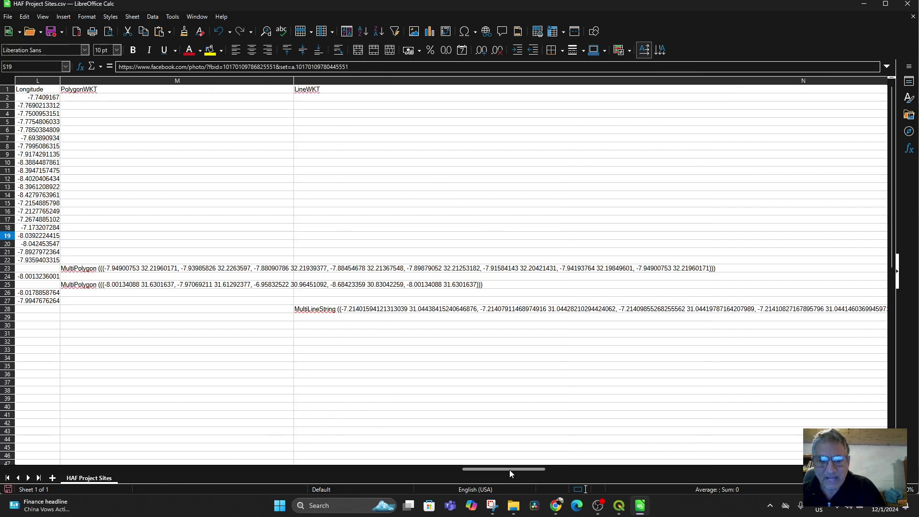
drag(510, 473, 588, 480)
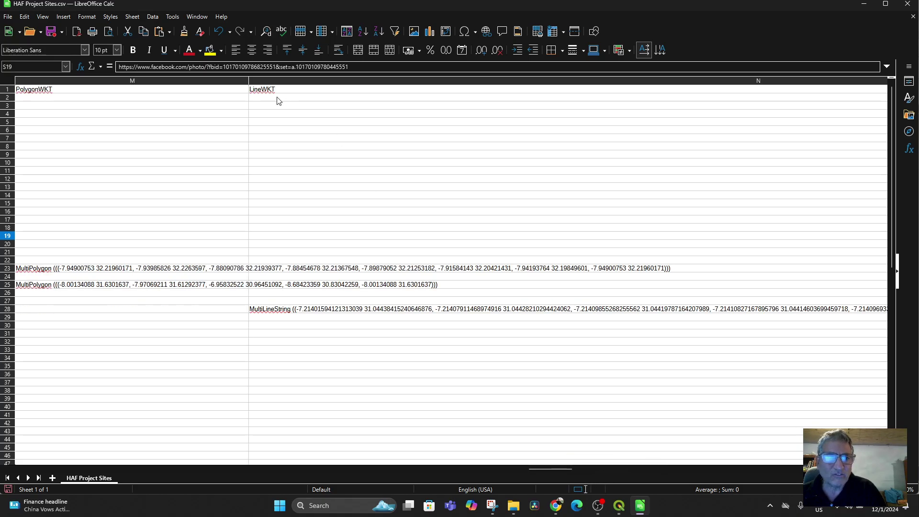
drag(247, 78, 107, 78)
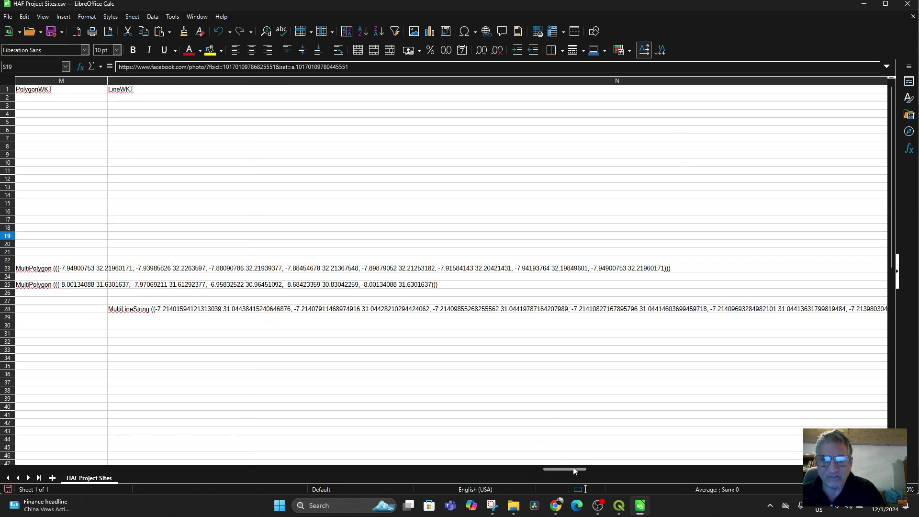
- Zoom out the sheet and narrow the LineWKT, Picture 3 and Documents columns to bring the web picture column closer
drag(574, 470, 630, 469)
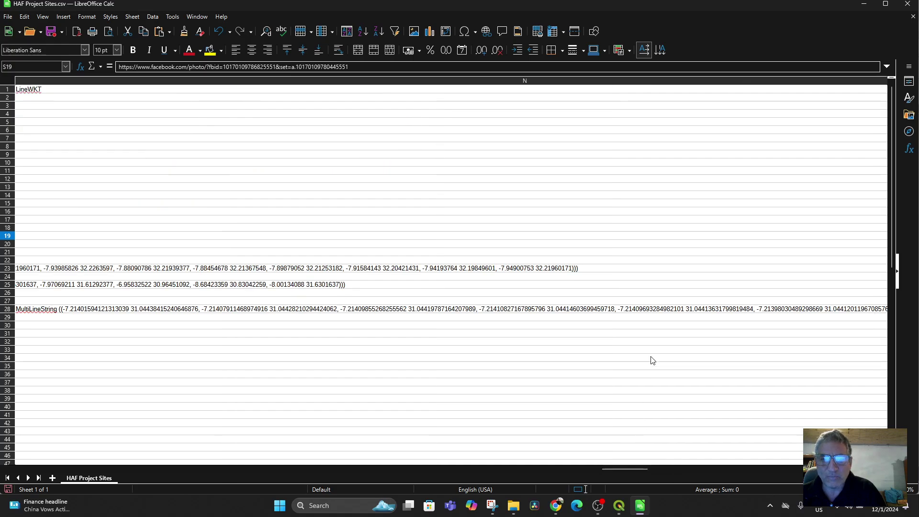
click(852, 489)
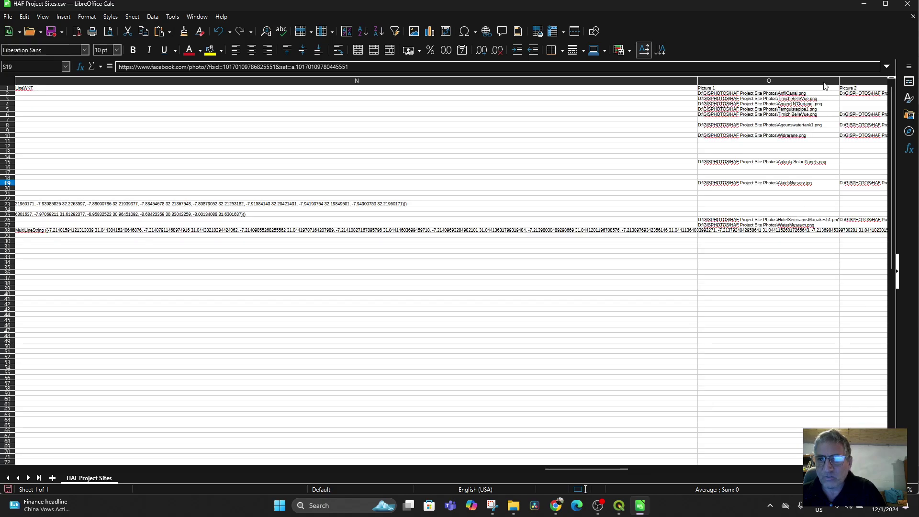
drag(696, 80, 162, 81)
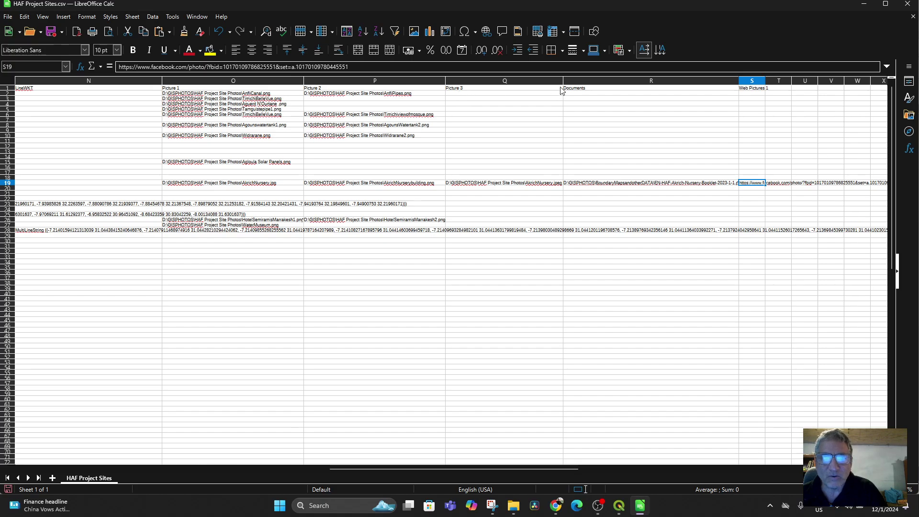
drag(565, 80, 534, 81)
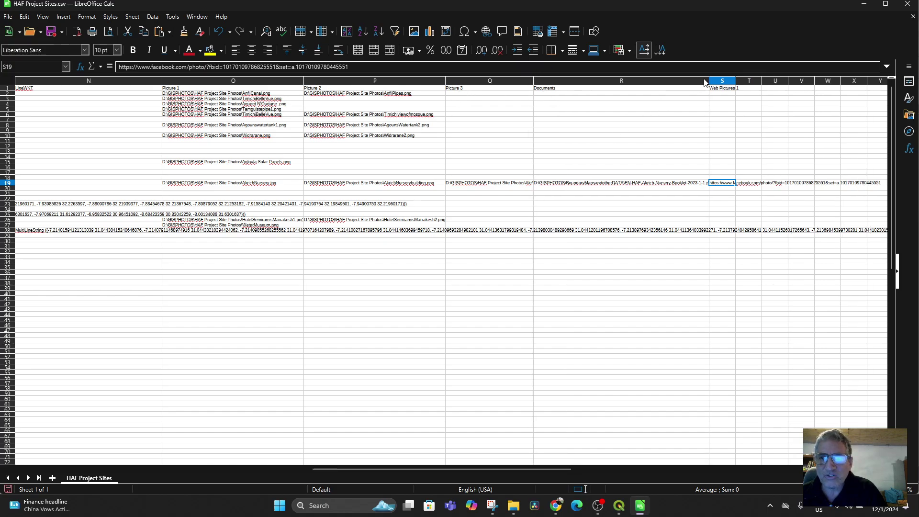
drag(708, 80, 596, 80)
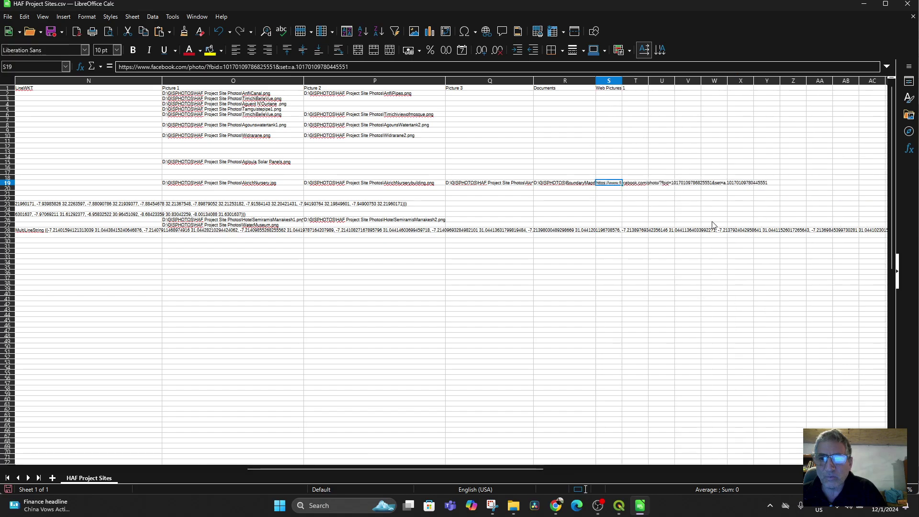
- Enter the column header "Web Pictures 2" in cell T1
click(637, 90)
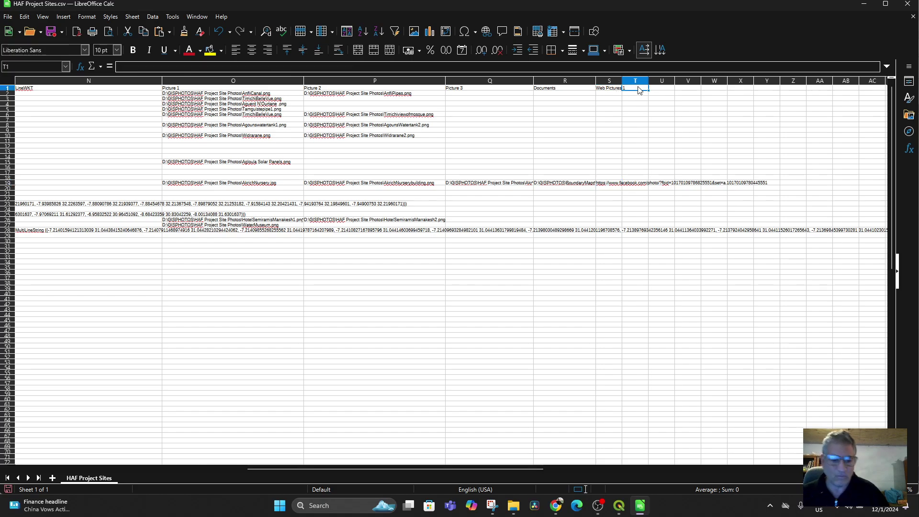
text(Web Pictures 2)
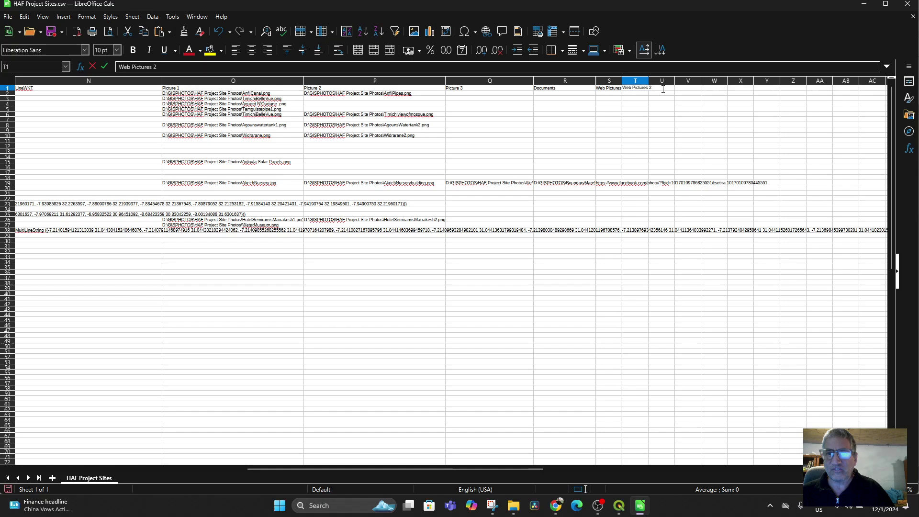
click(663, 83)
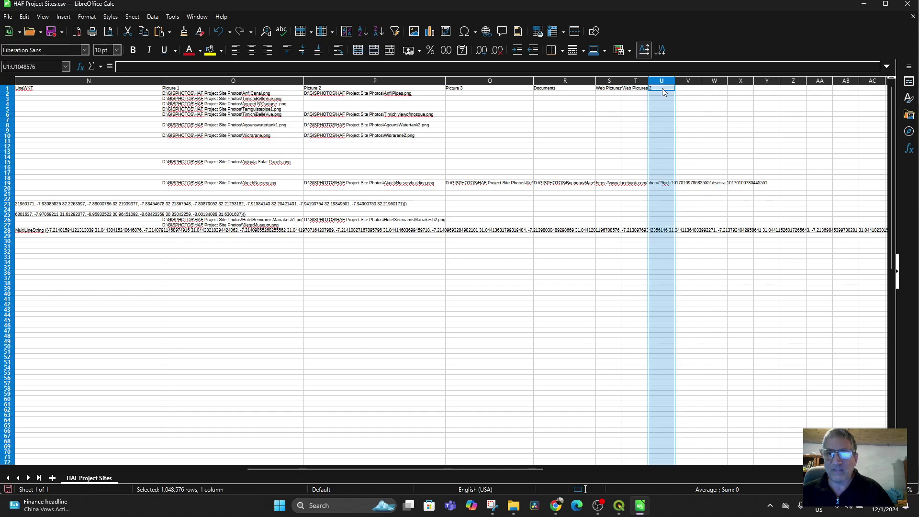
- Enter the column header "WebPictures 3" in cell U1
click(662, 88)
text(We)
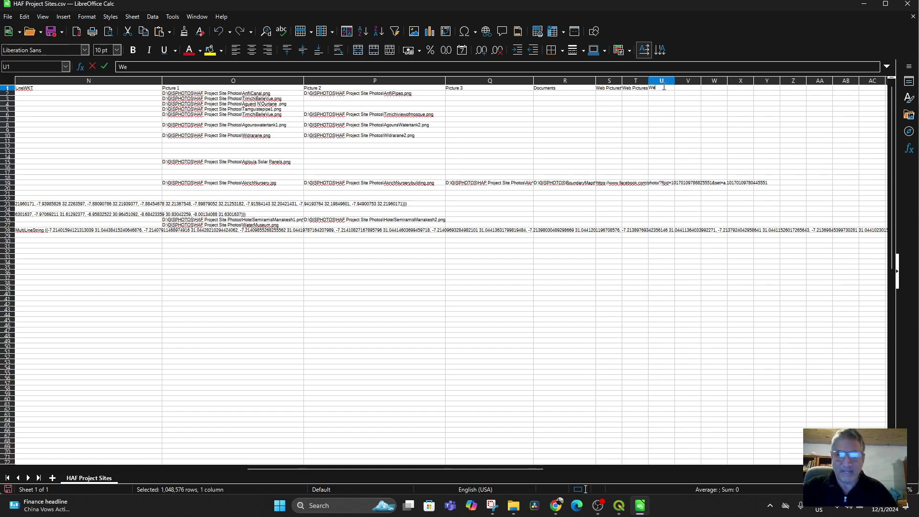
text(bPictures)
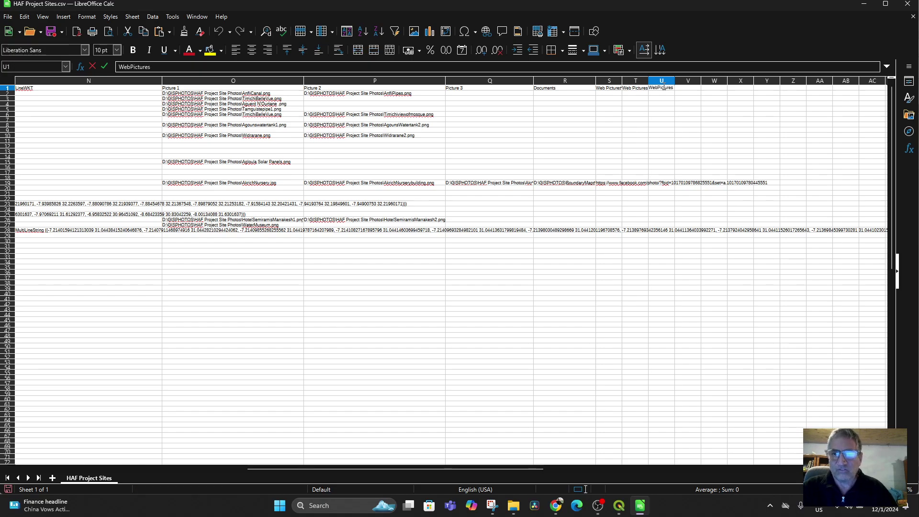
key(Return)
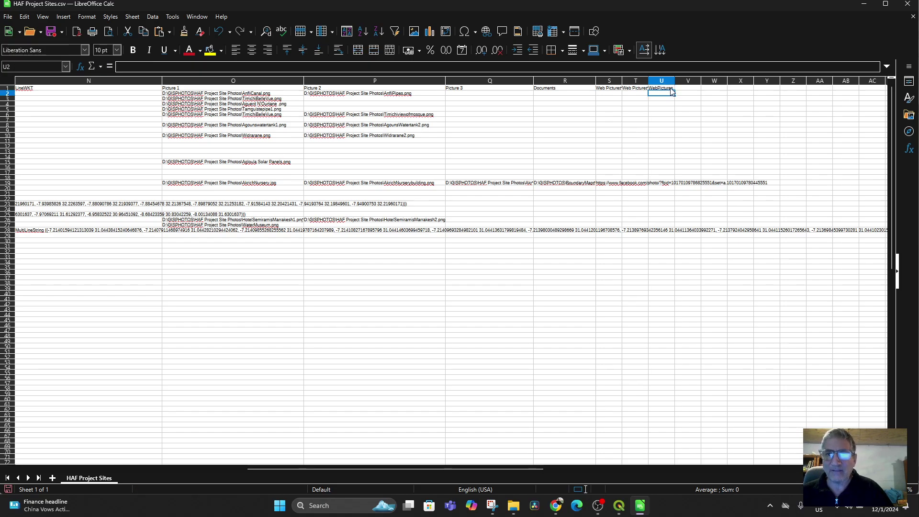
double_click(672, 90)
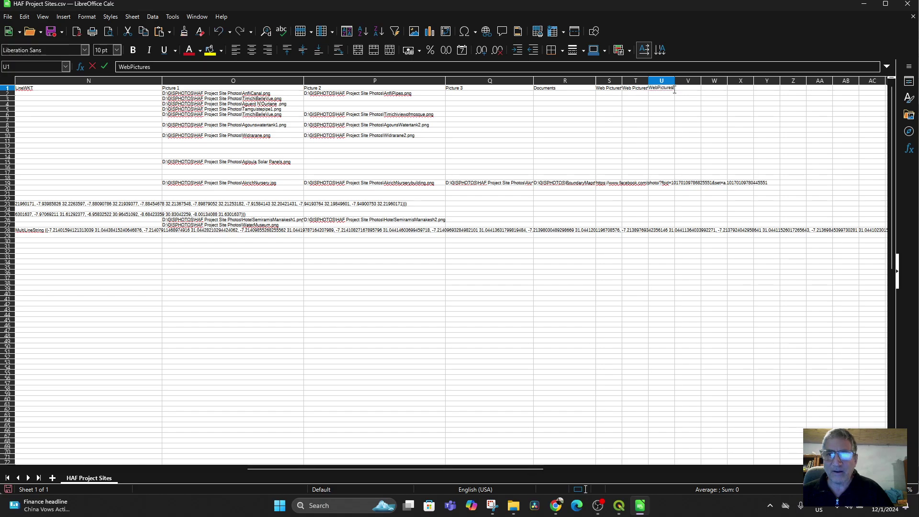
double_click(674, 97)
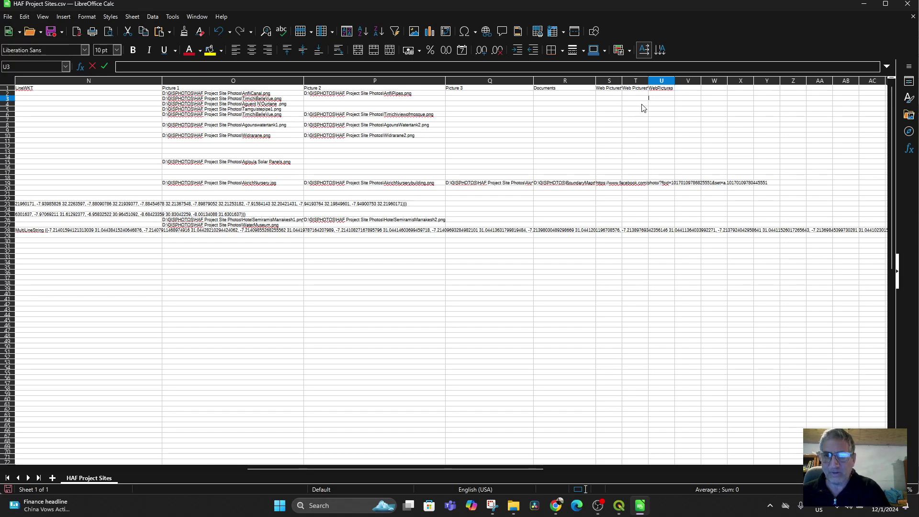
click(673, 88)
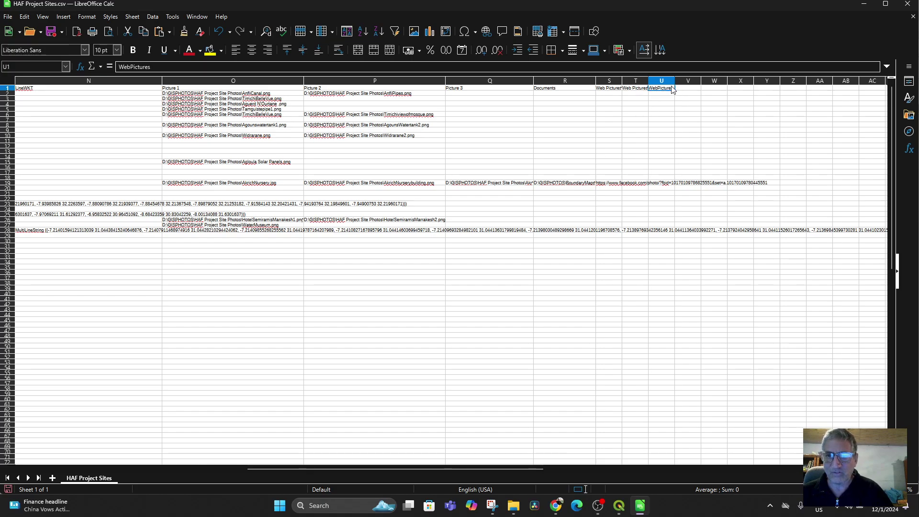
double_click(672, 88)
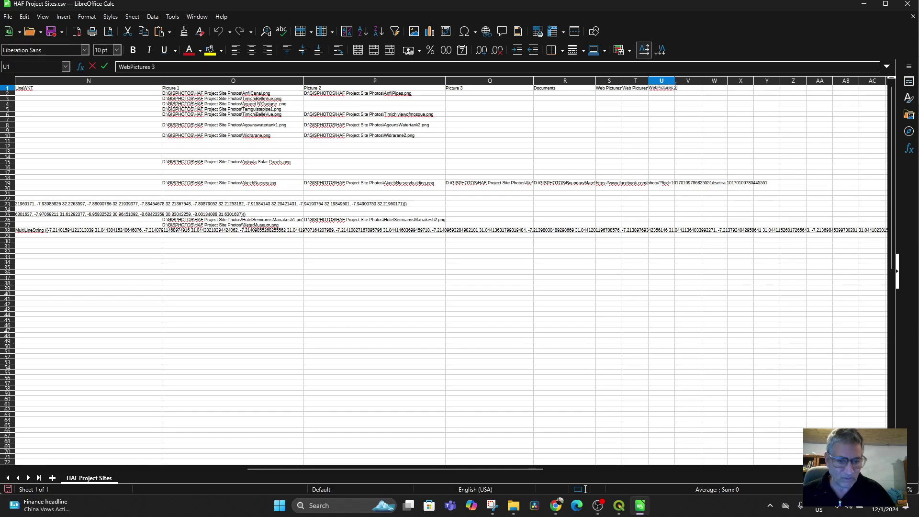
key(Return)
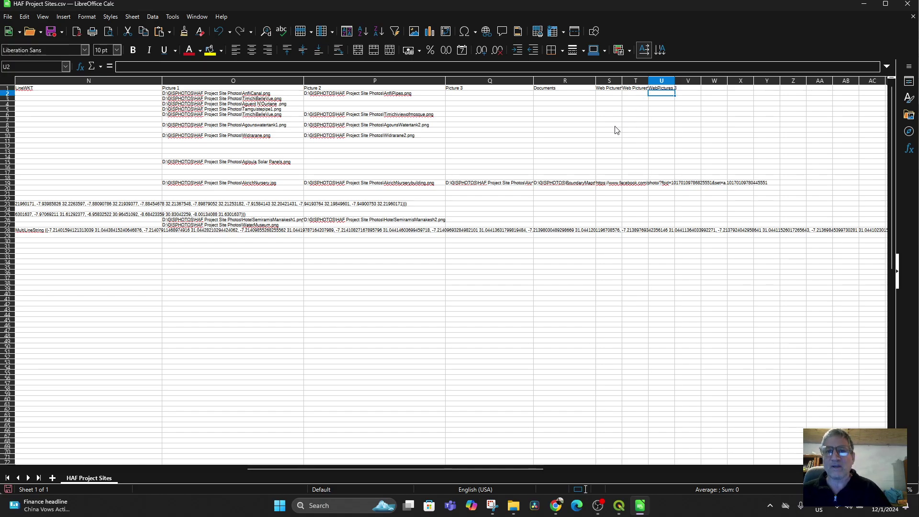
- Narrow the Documents column slightly and widen the first web picture column until its header "Web Pictures 1" fits
drag(596, 80, 588, 80)
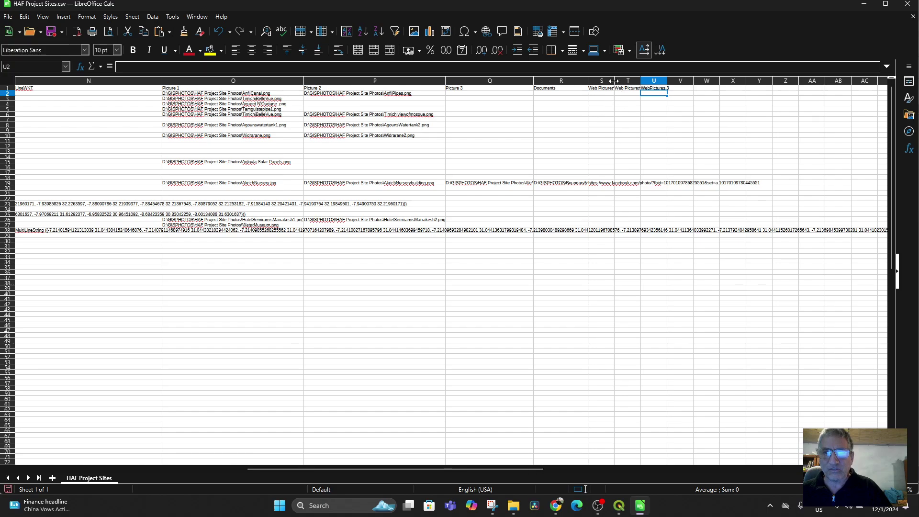
mouse_move(614, 80)
mouse_down()
mouse_move(639, 81)
mouse_move(630, 81)
mouse_up()
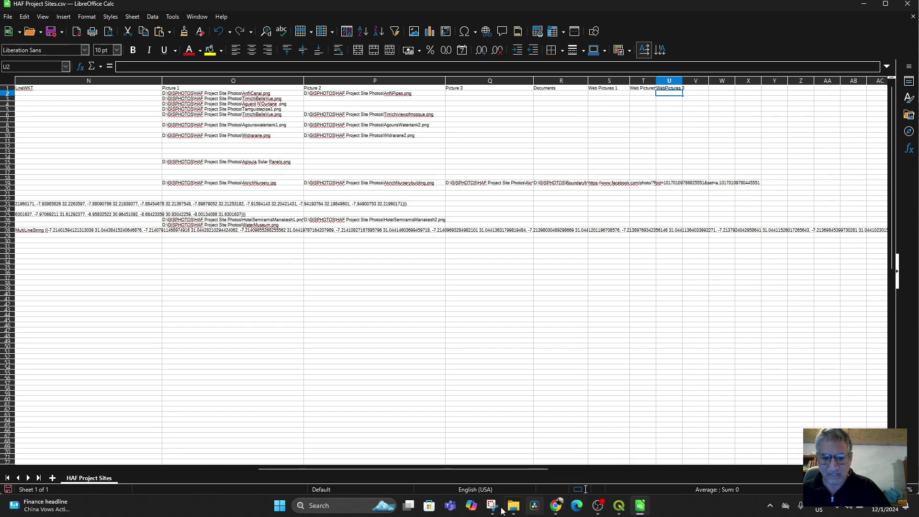
- Switch to Chrome and browse down the Facebook album for a photo showing the whole nursery site
click(557, 506)
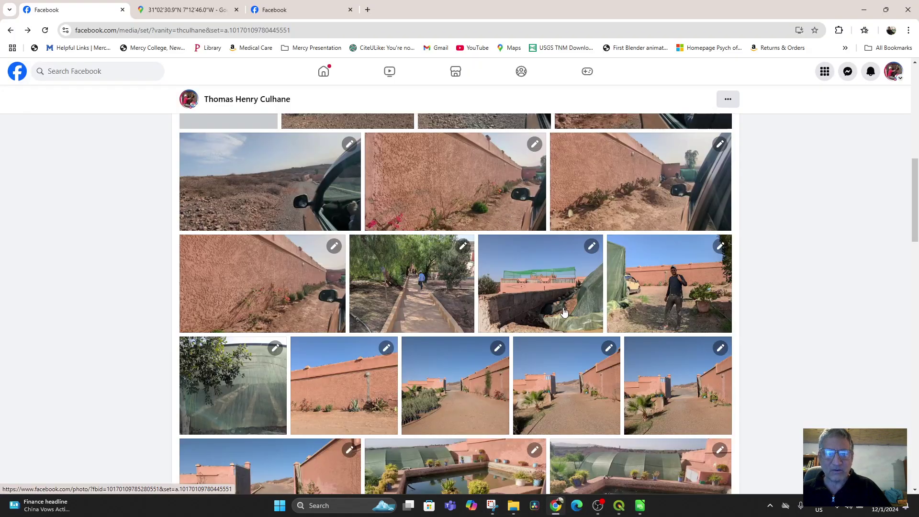
scroll(614, 365, down, 6)
scroll(614, 366, down, 3)
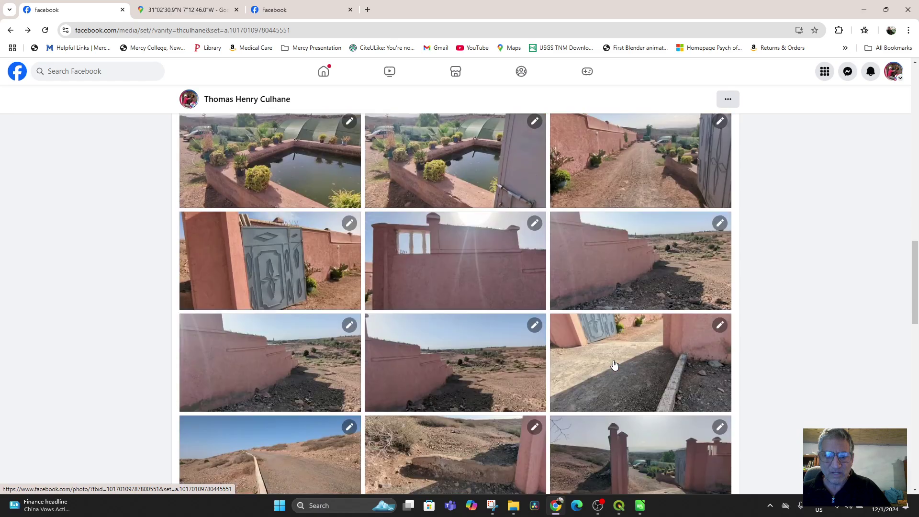
scroll(614, 365, down, 15)
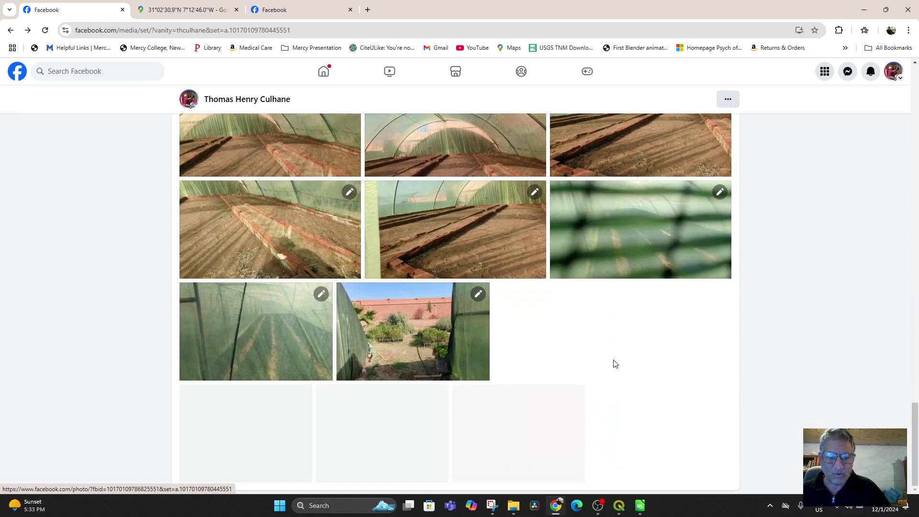
scroll(689, 303, down, 10)
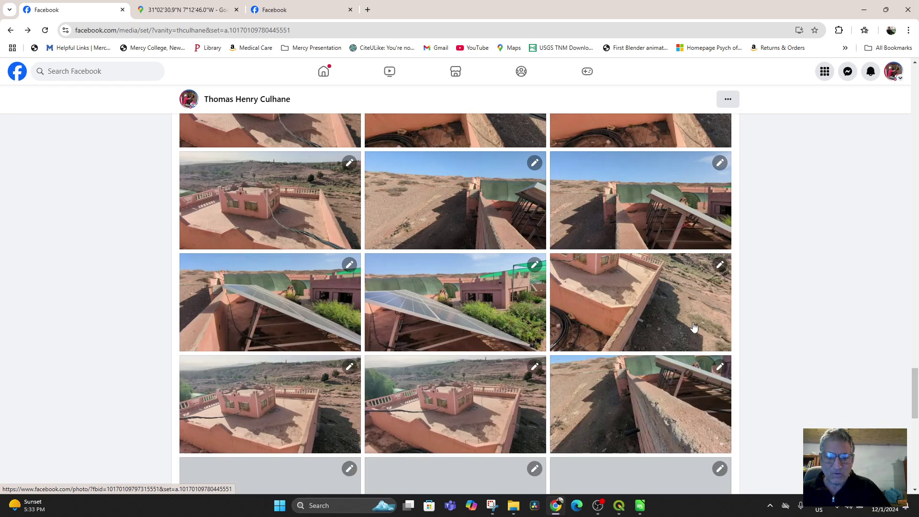
scroll(671, 329, down, 15)
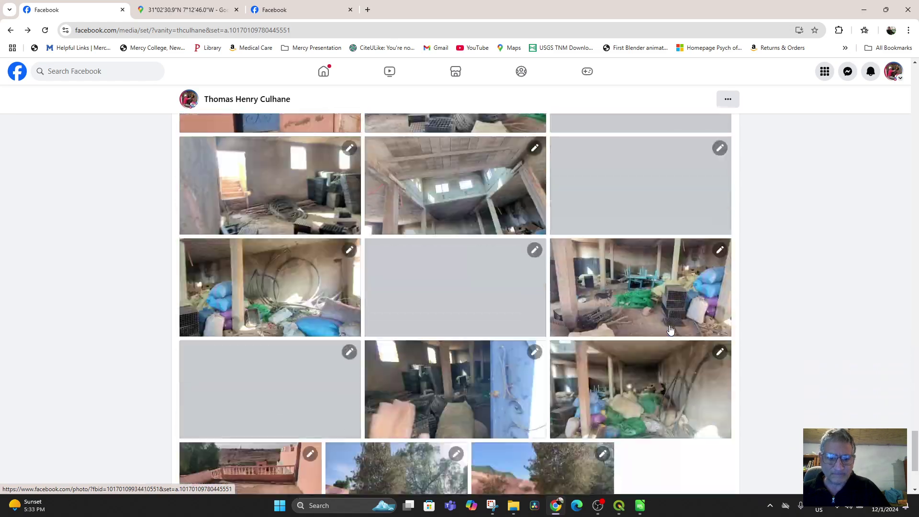
scroll(671, 330, down, 15)
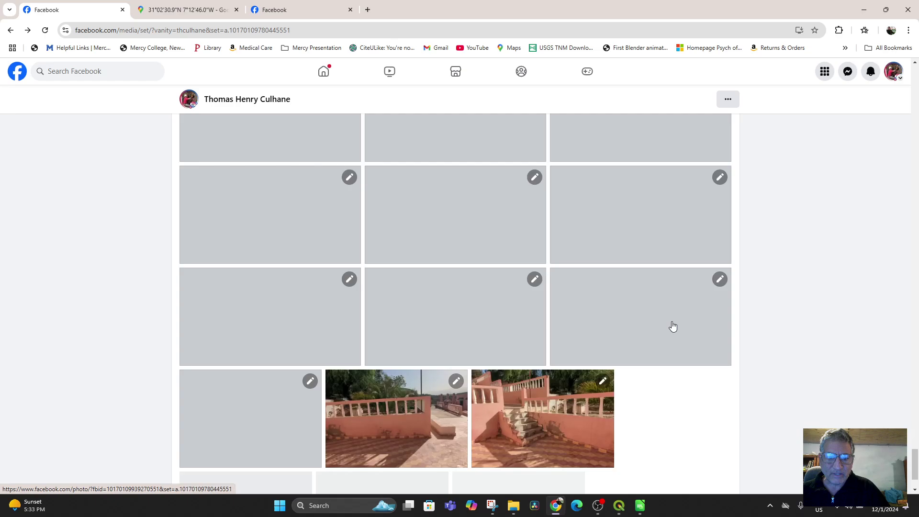
scroll(683, 322, down, 15)
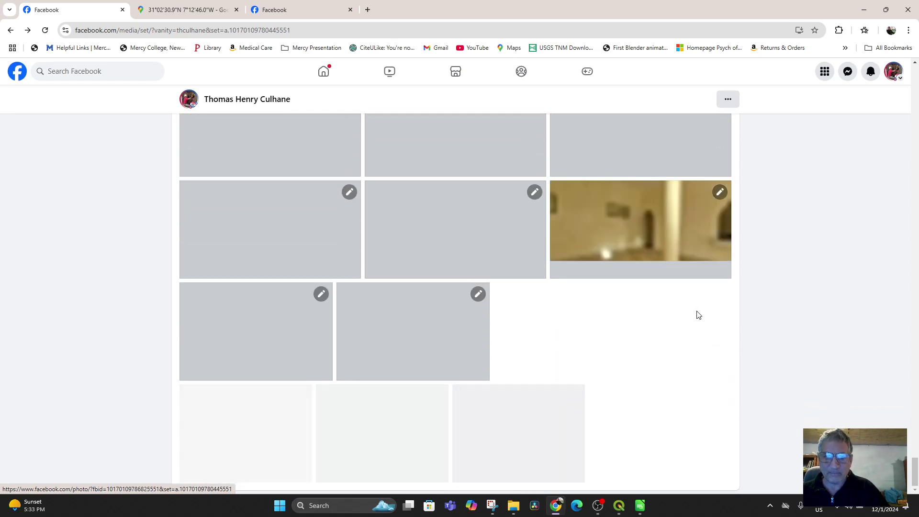
scroll(657, 306, down, 15)
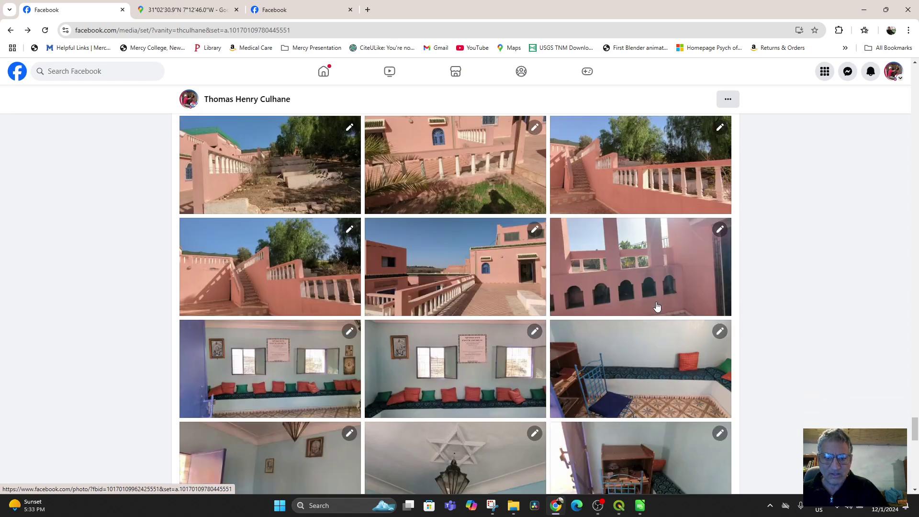
scroll(657, 306, down, 15)
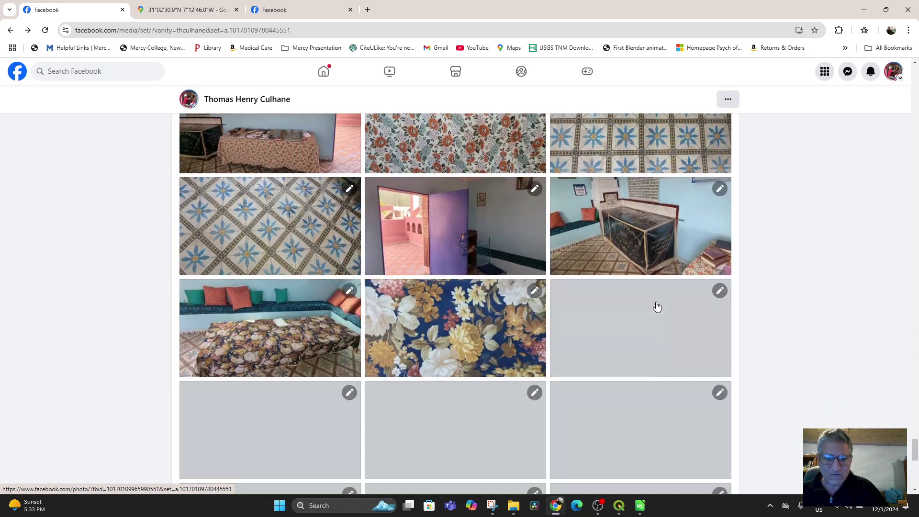
scroll(657, 306, down, 15)
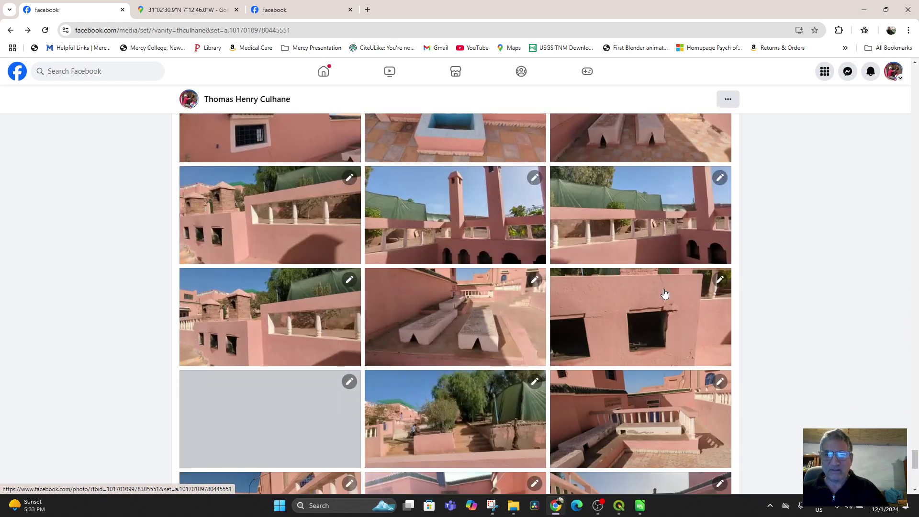
scroll(663, 297, down, 15)
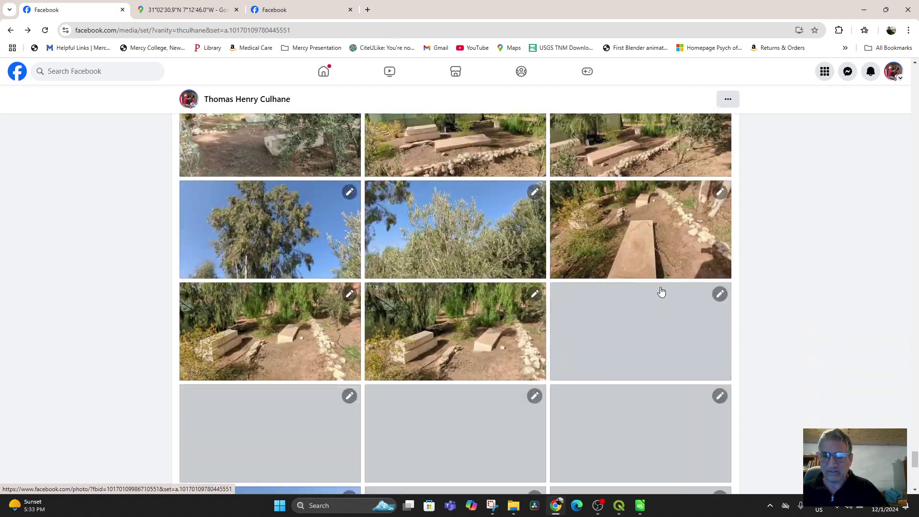
scroll(660, 293, down, 15)
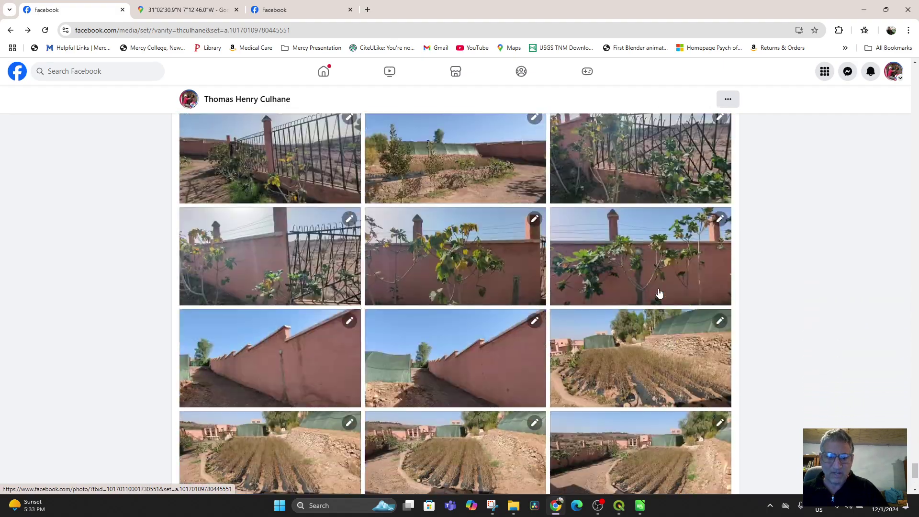
scroll(659, 293, down, 15)
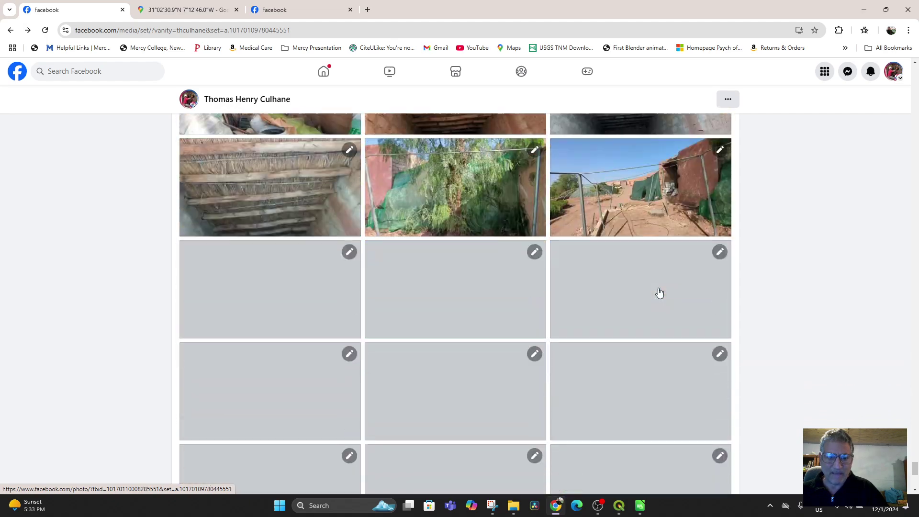
scroll(660, 293, down, 1)
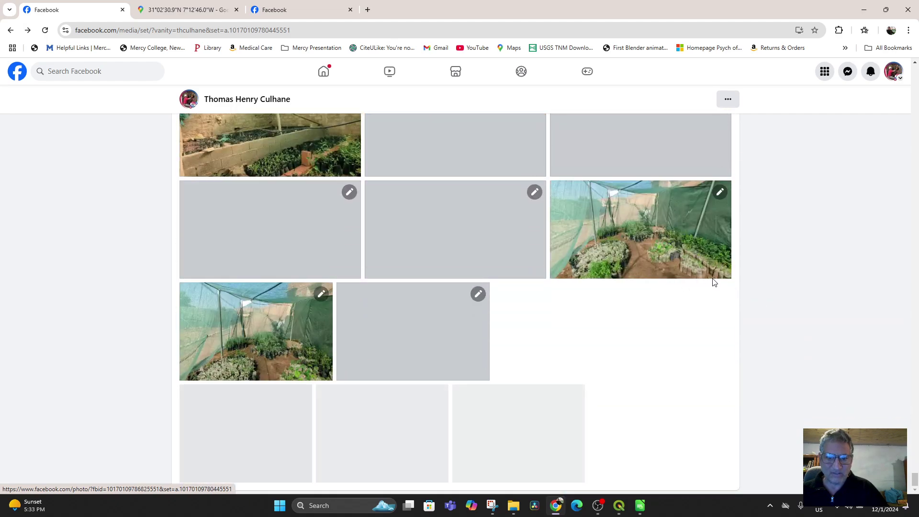
scroll(737, 273, down, 10)
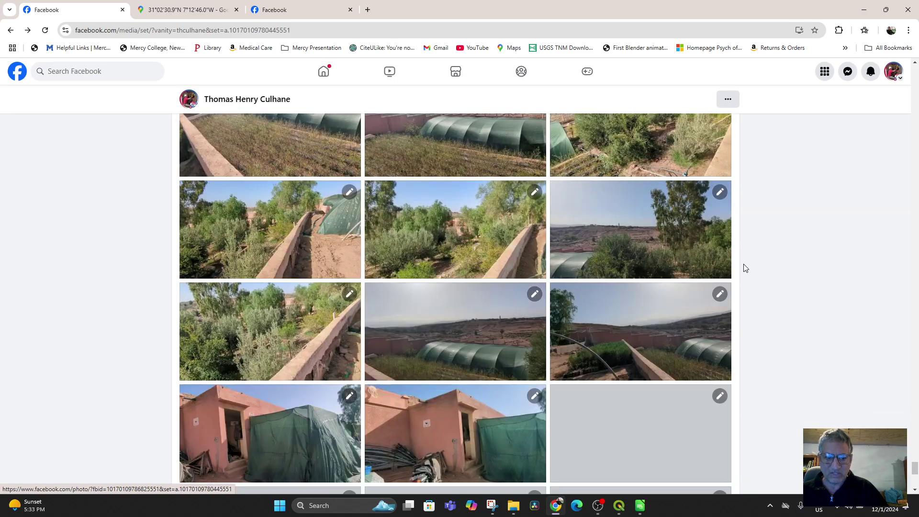
scroll(745, 268, down, 15)
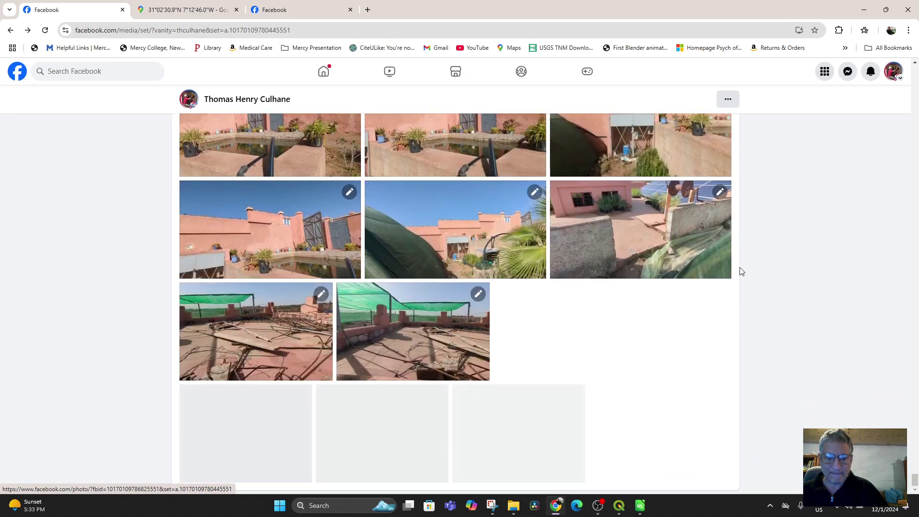
scroll(740, 272, down, 12)
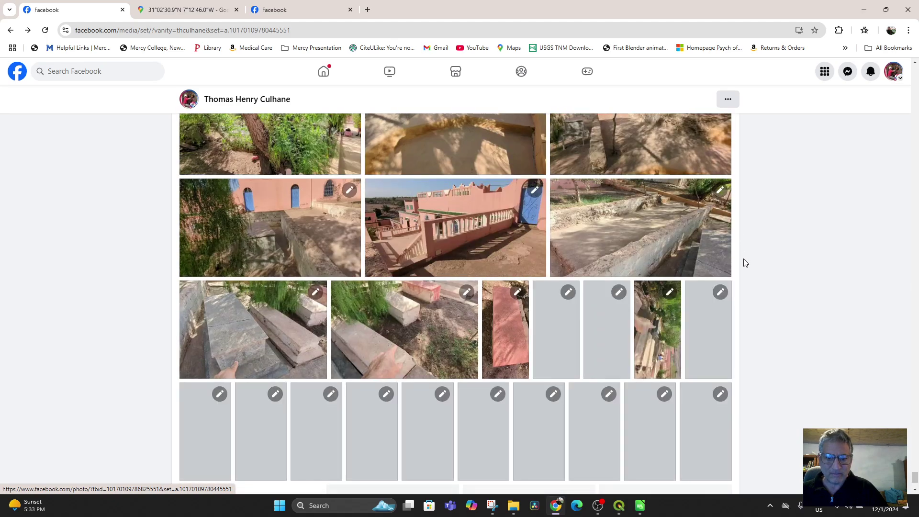
scroll(745, 263, down, 2)
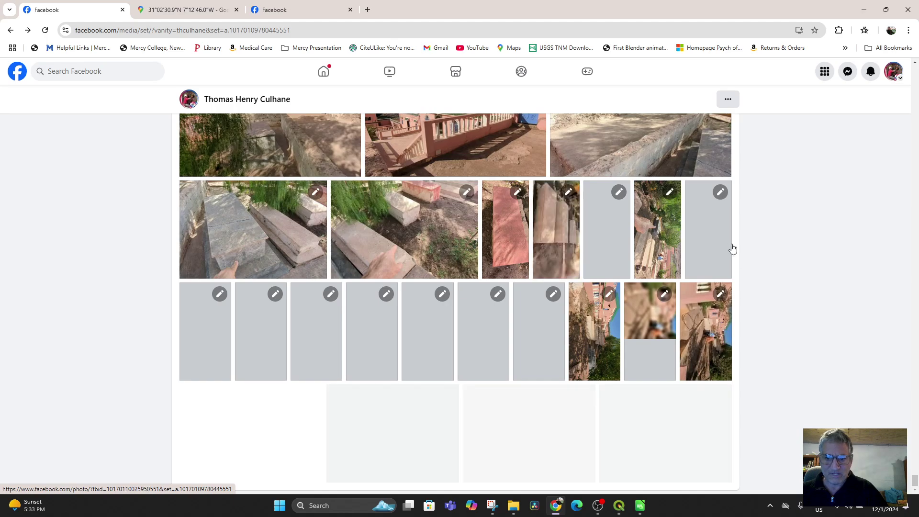
scroll(746, 273, down, 4)
scroll(745, 277, down, 10)
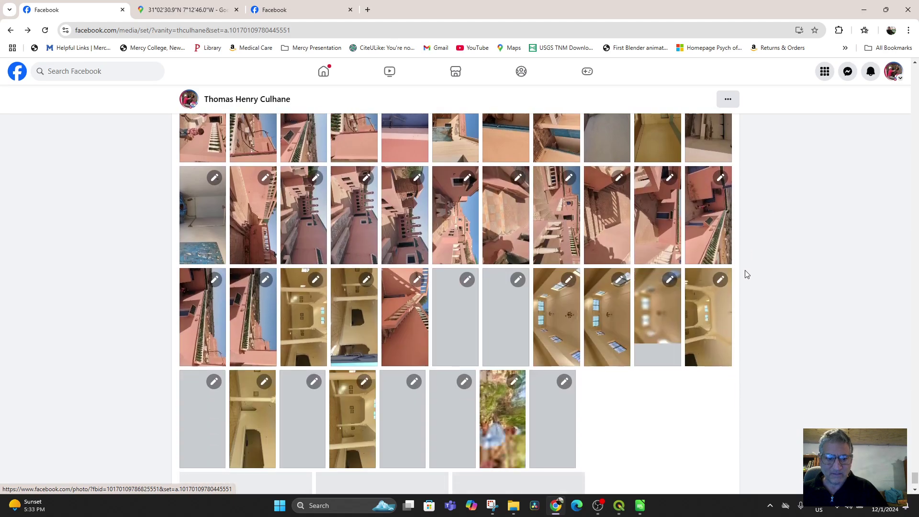
scroll(747, 278, down, 10)
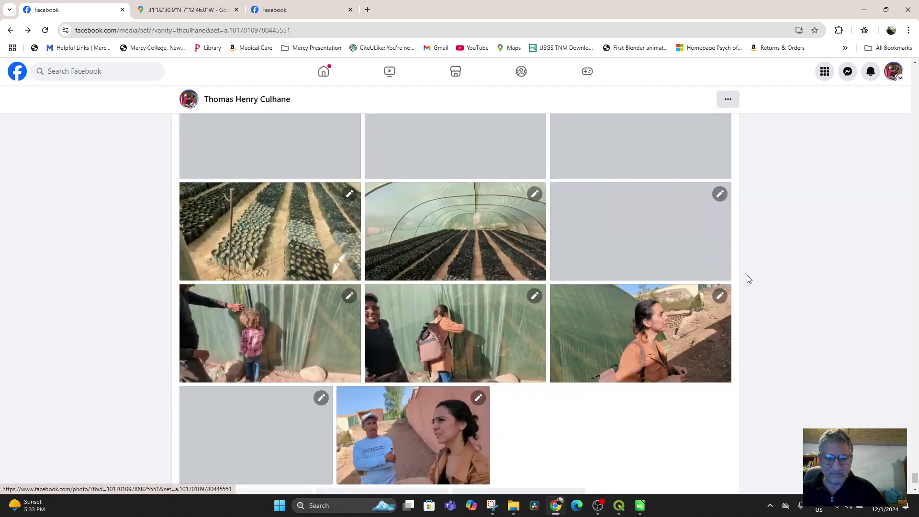
scroll(761, 271, down, 10)
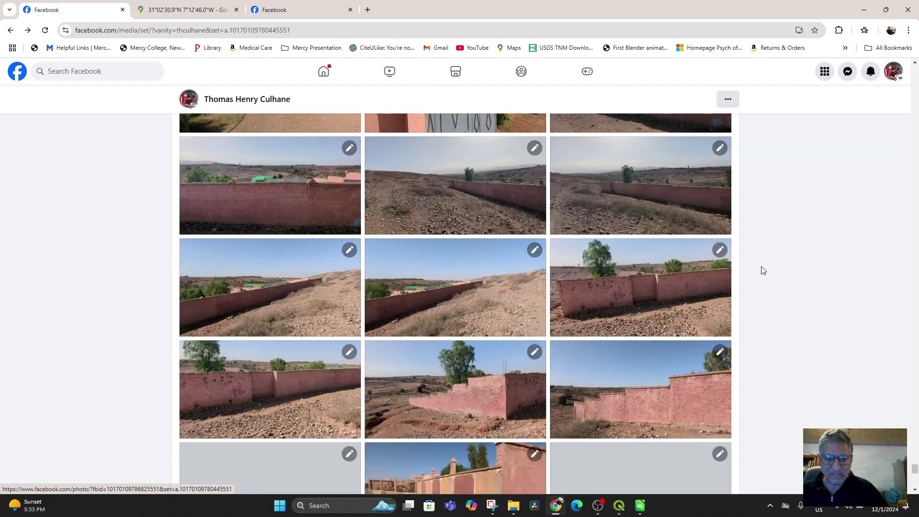
scroll(760, 266, down, 10)
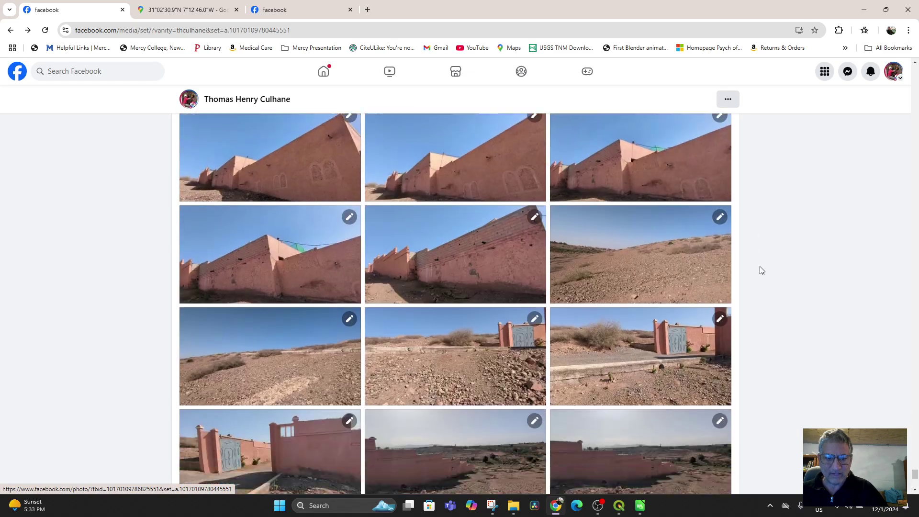
scroll(759, 271, down, 10)
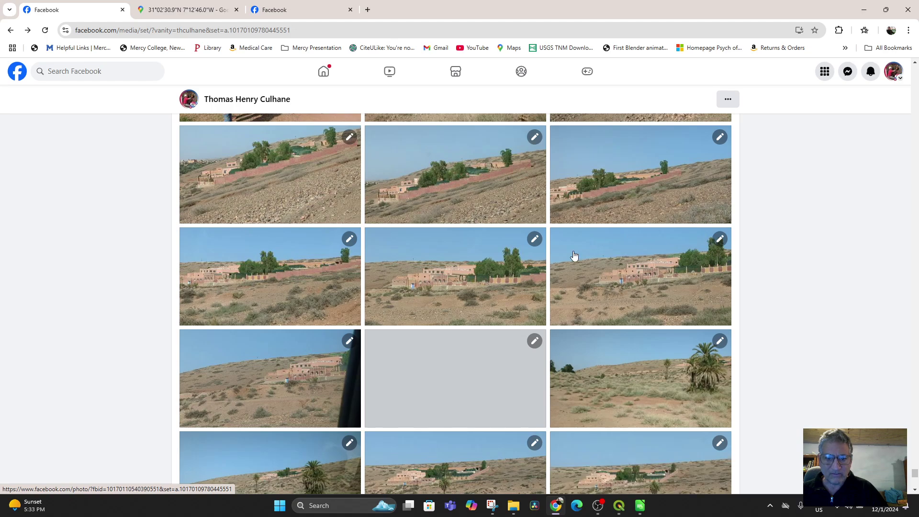
- Open the distant hillside photo of the walled nursery compound and copy its web address
click(462, 187)
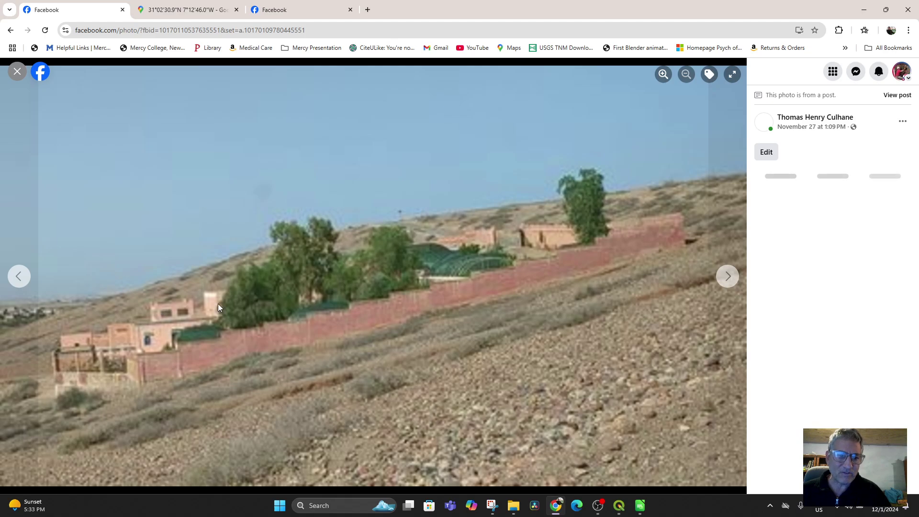
click(201, 30)
right_click(202, 30)
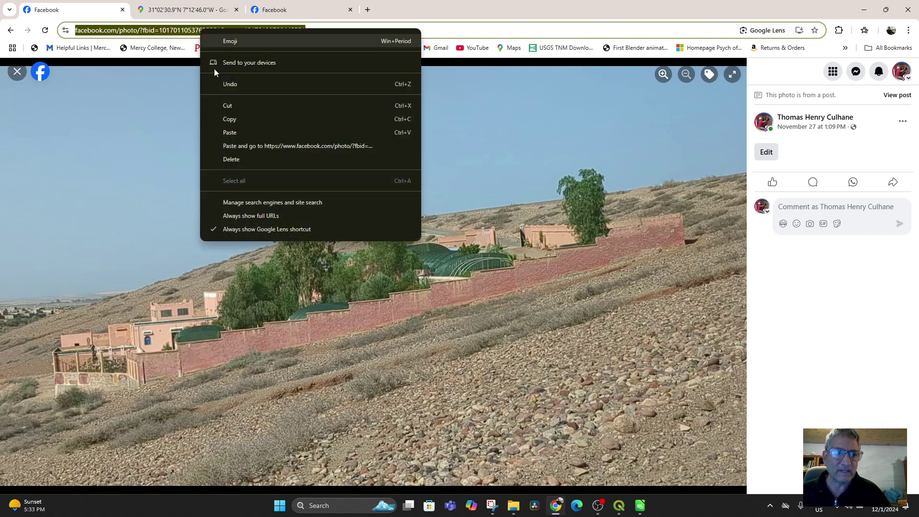
click(231, 117)
- Switch back to LibreOffice Calc and paste the copied photo link into cell S18
click(639, 503)
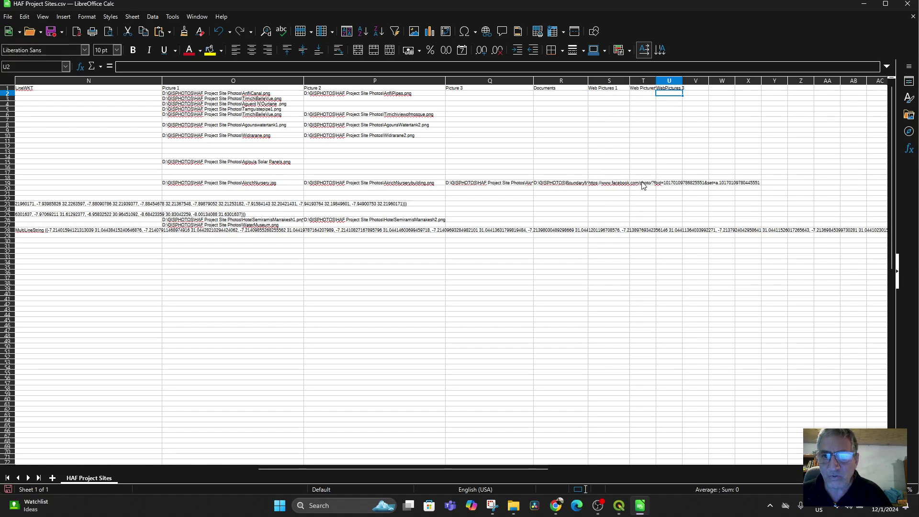
click(607, 178)
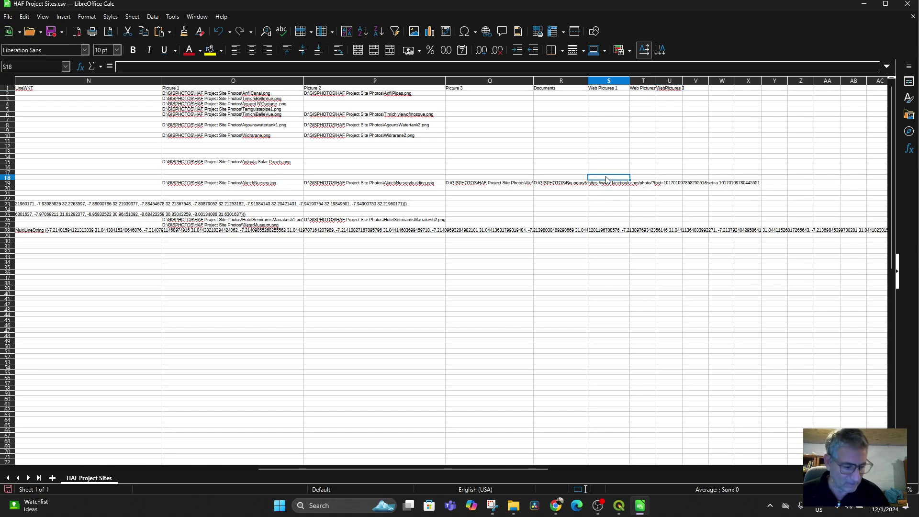
key(ctrl+v)
- Move the existing Facebook photo link from cell S19 to T19 in the second web picture column
click(606, 184)
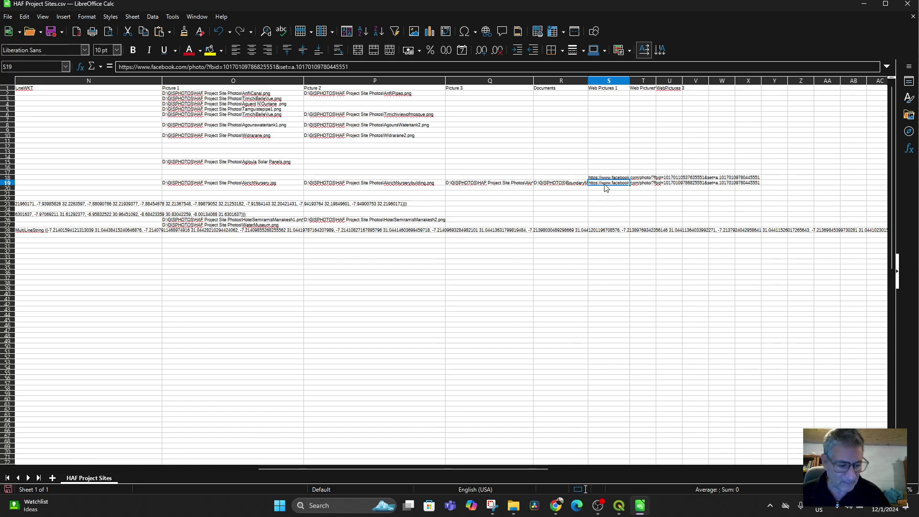
key(Delete)
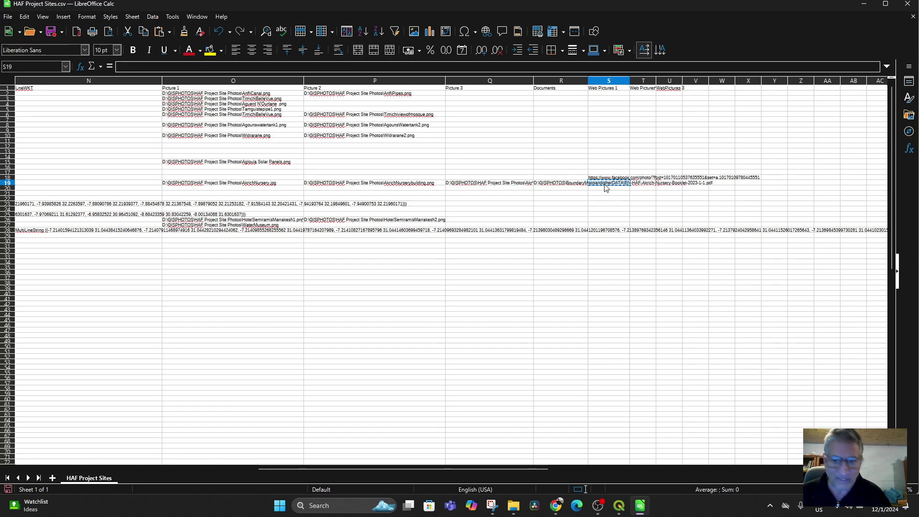
click(642, 185)
key(ctrl+v)
- Move the newly pasted photo link from cell S18 to S19 in the Web Pictures 1 column
click(613, 178)
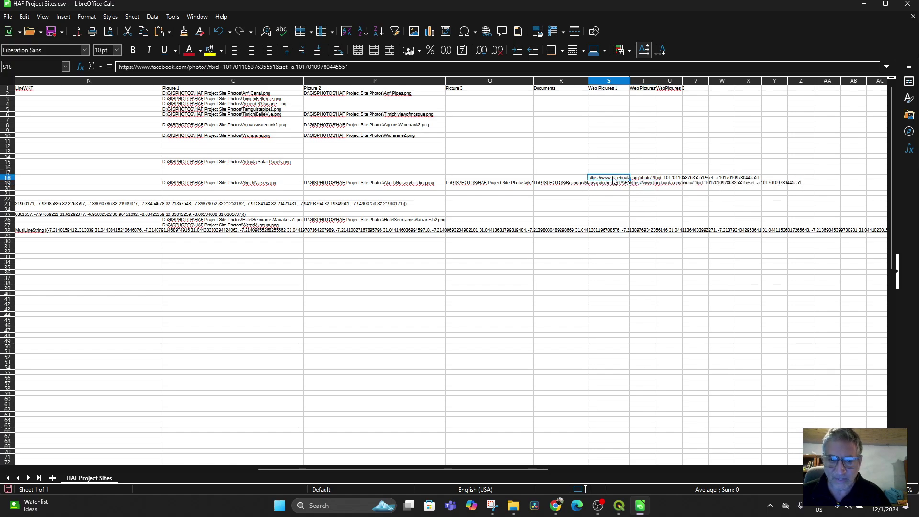
key(ctrl+x)
click(607, 185)
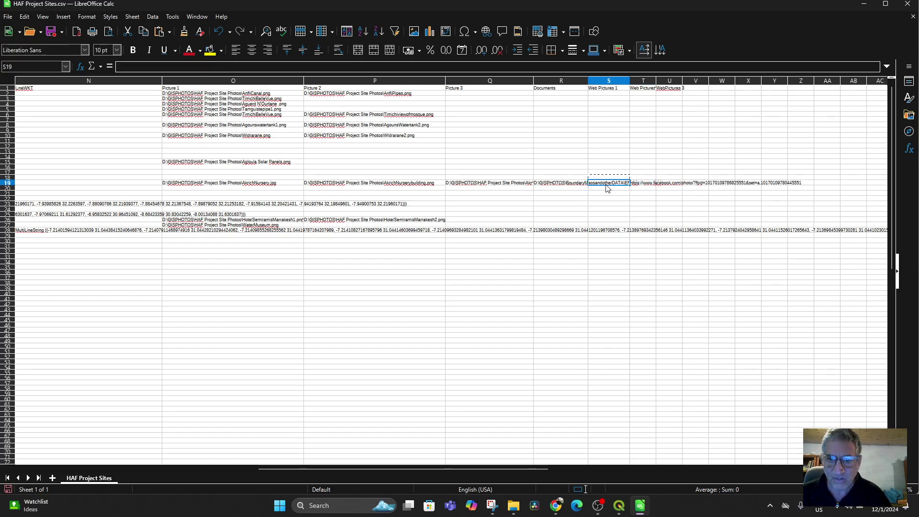
key(ctrl+v)
click(638, 187)
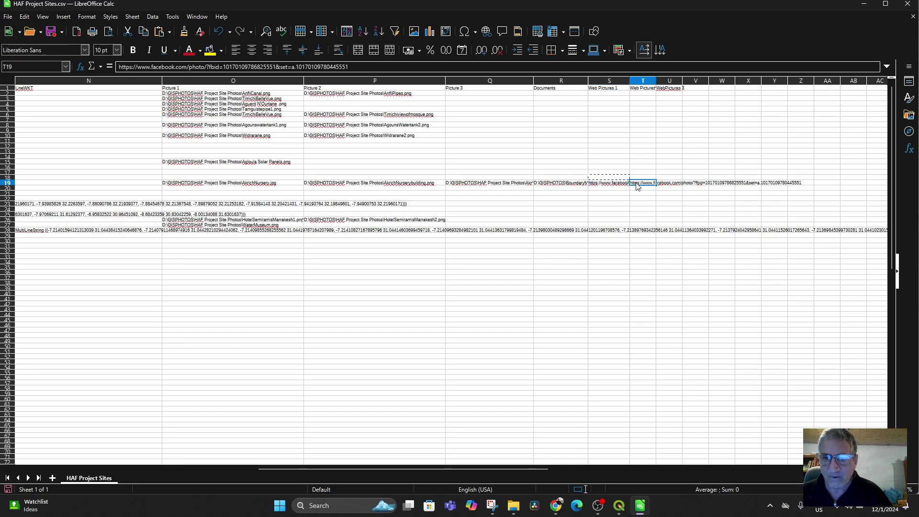
click(671, 89)
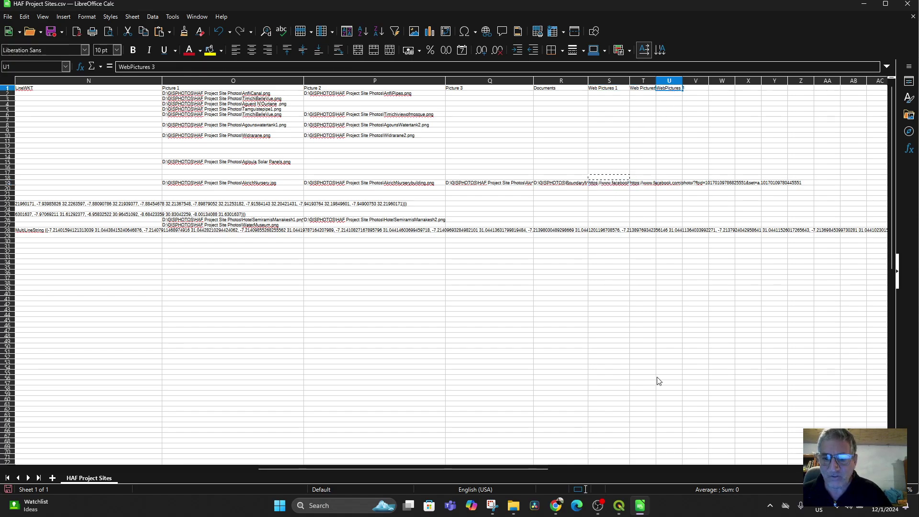
- Switch to Chrome and open the Facebook album's front-view photo of the pink walled nursery compound on the hillside
click(558, 508)
click(728, 285)
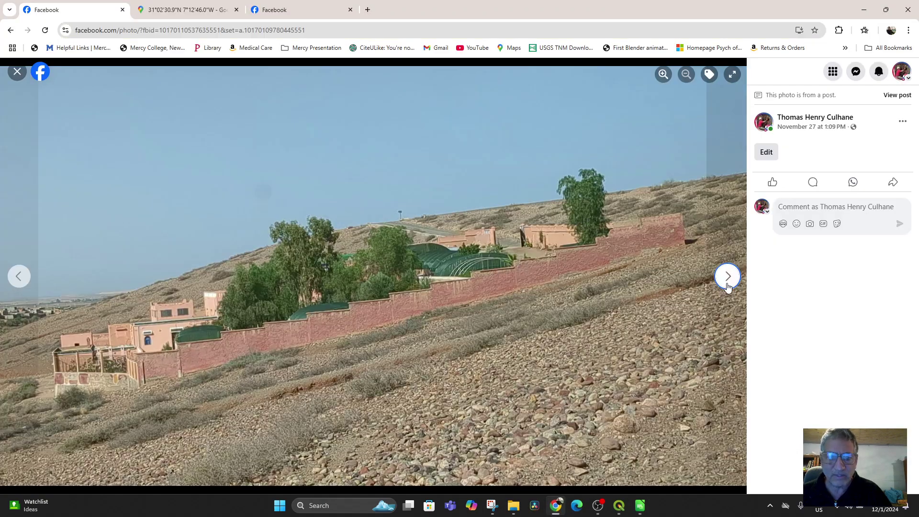
click(728, 286)
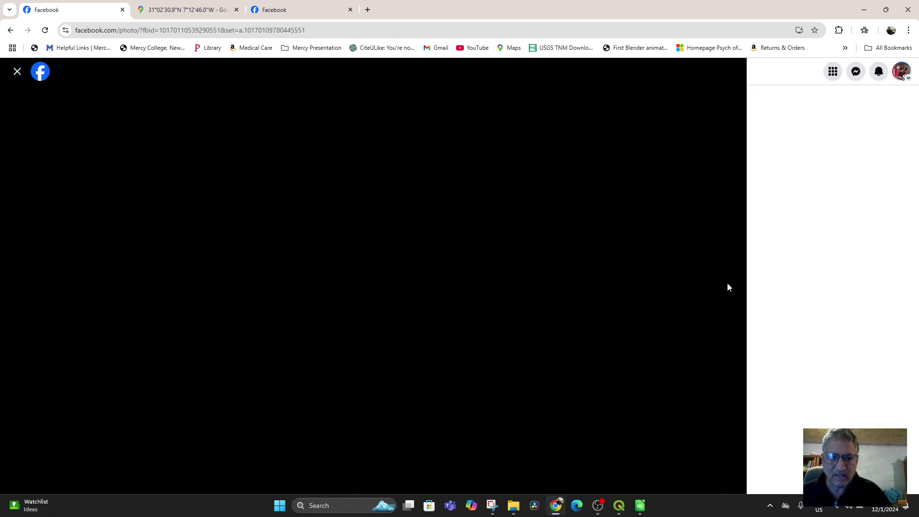
click(16, 73)
scroll(589, 252, down, 1)
scroll(601, 258, down, 6)
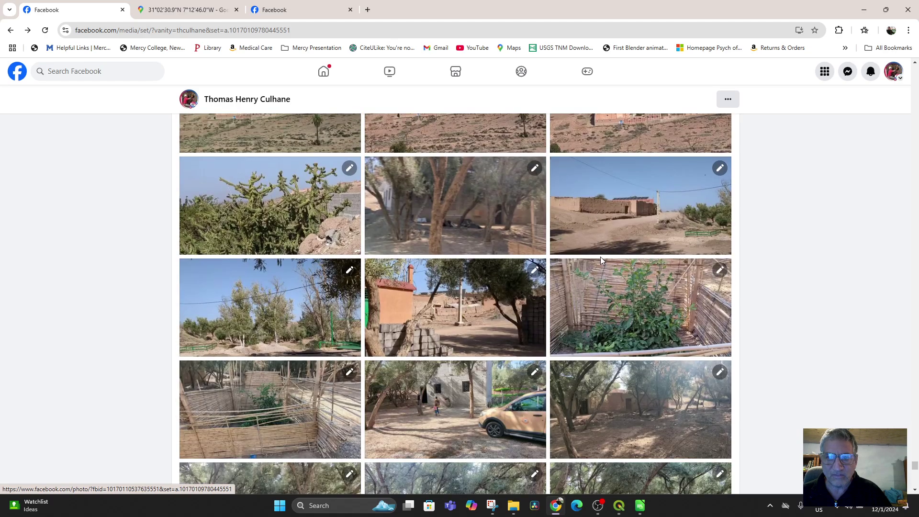
scroll(600, 256, up, 2)
click(638, 212)
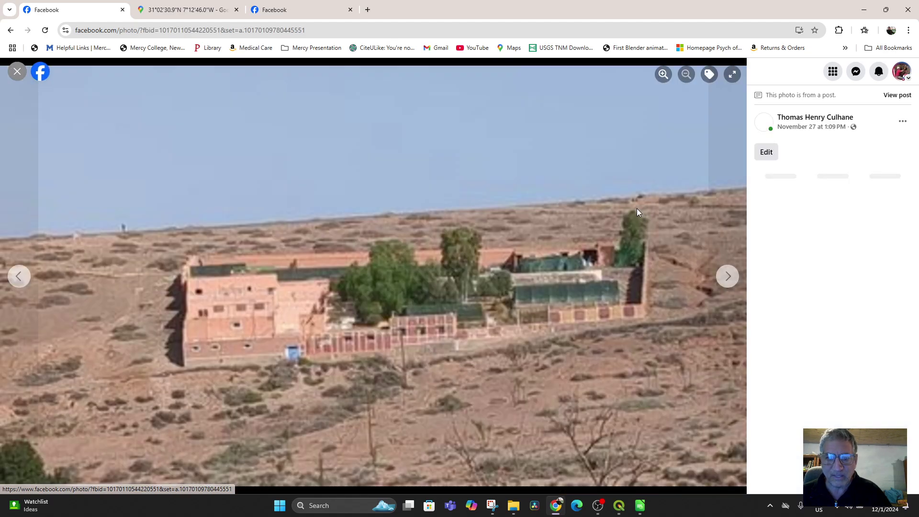
- Copy the web address of the opened front-view compound photo
right_click(472, 268)
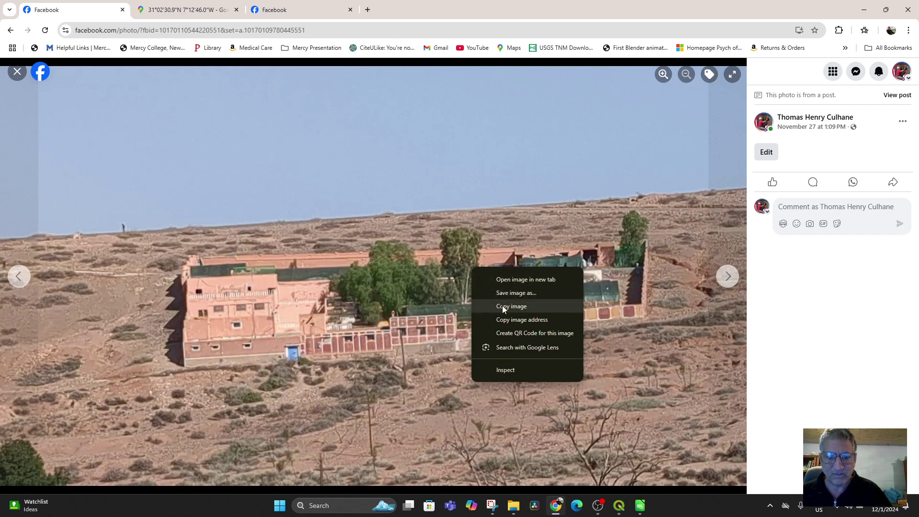
click(148, 32)
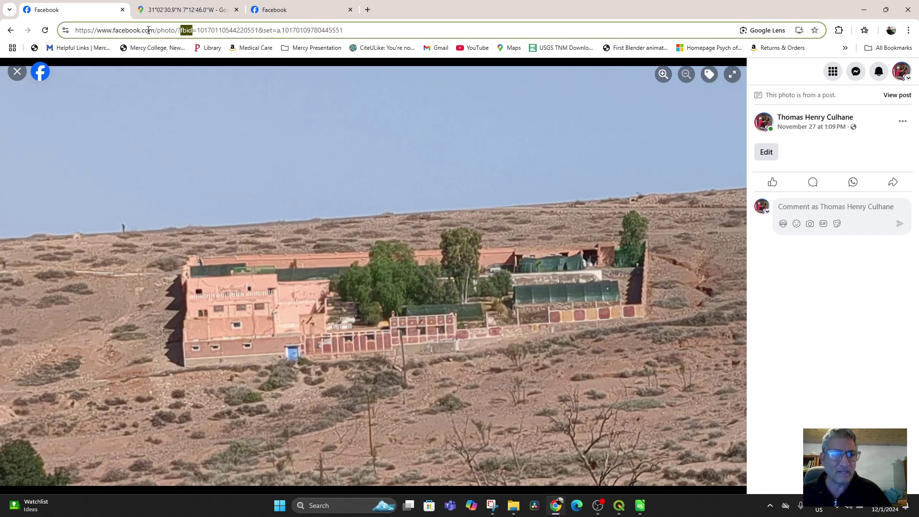
right_click(149, 32)
click(178, 121)
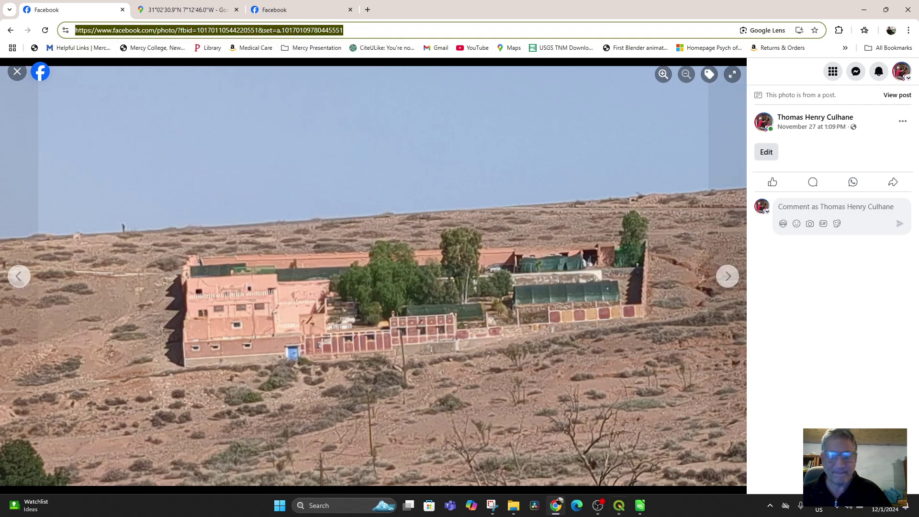
- Switch to LibreOffice Calc and paste the copied photo link into cell U19 under WebPictures 3
mouse_move(640, 506)
click(653, 484)
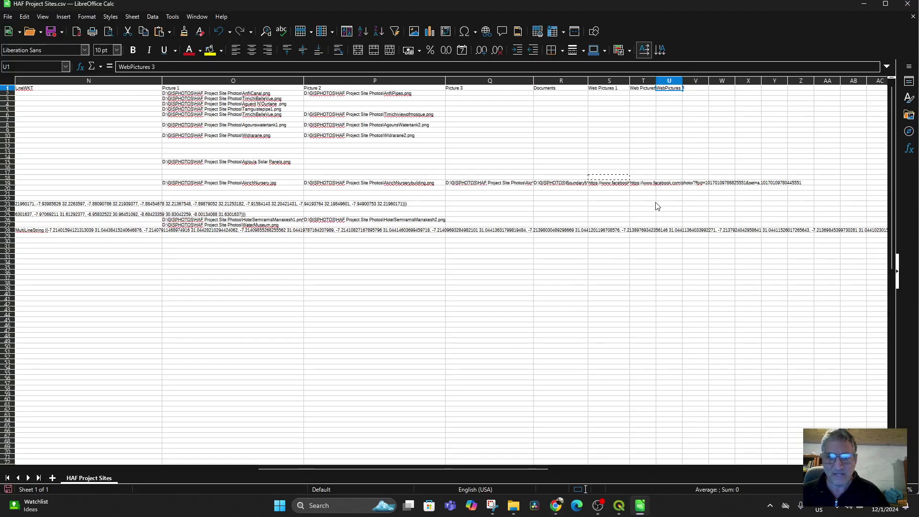
click(668, 185)
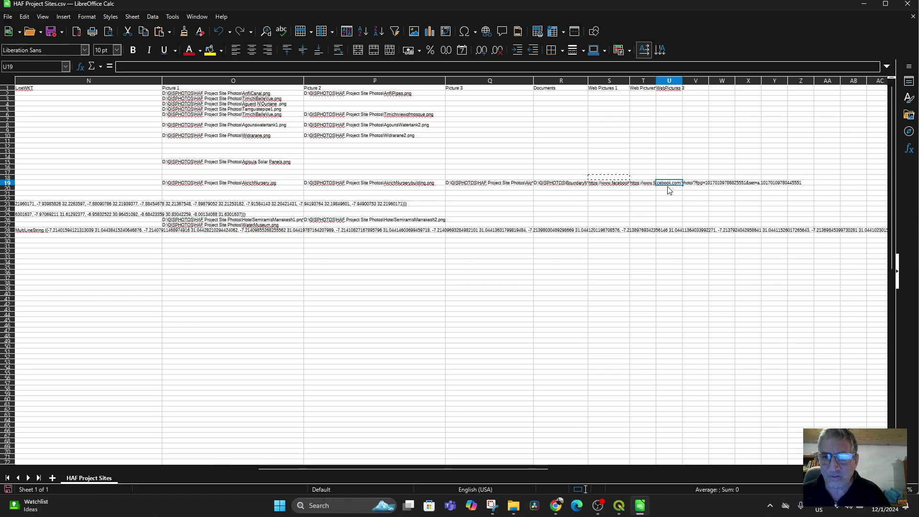
key(ctrl+v)
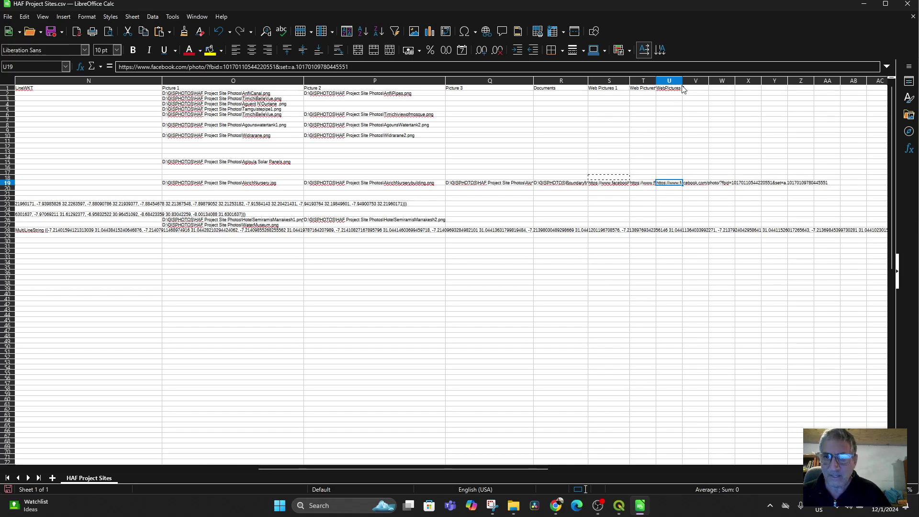
- Widen the WebPictures 3 column U and narrow the Web Pictures 1 column S
drag(682, 80, 732, 80)
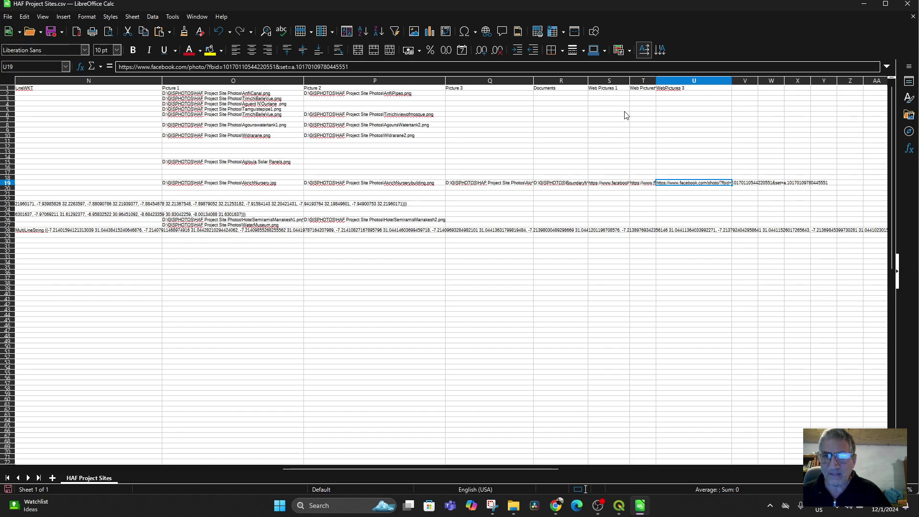
drag(630, 81, 616, 81)
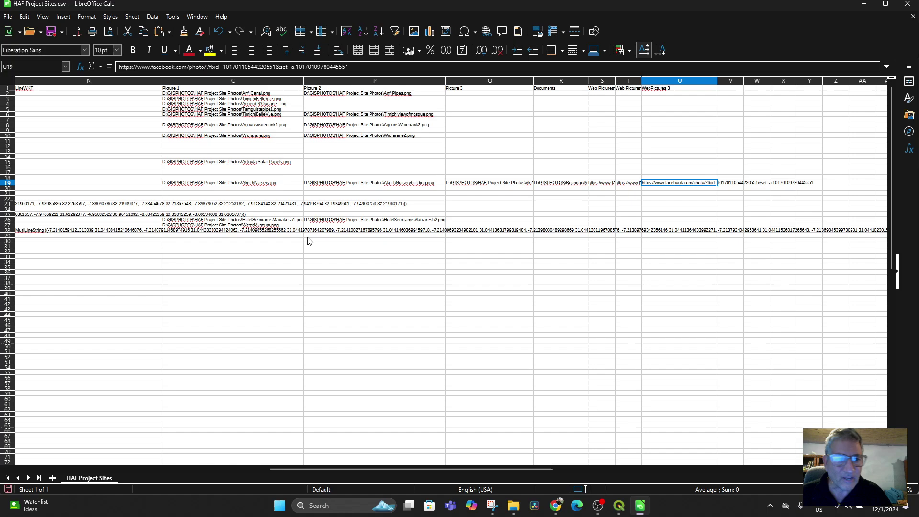
- Save the HAF Project Sites.csv file with the added web picture links
drag(303, 469, 71, 463)
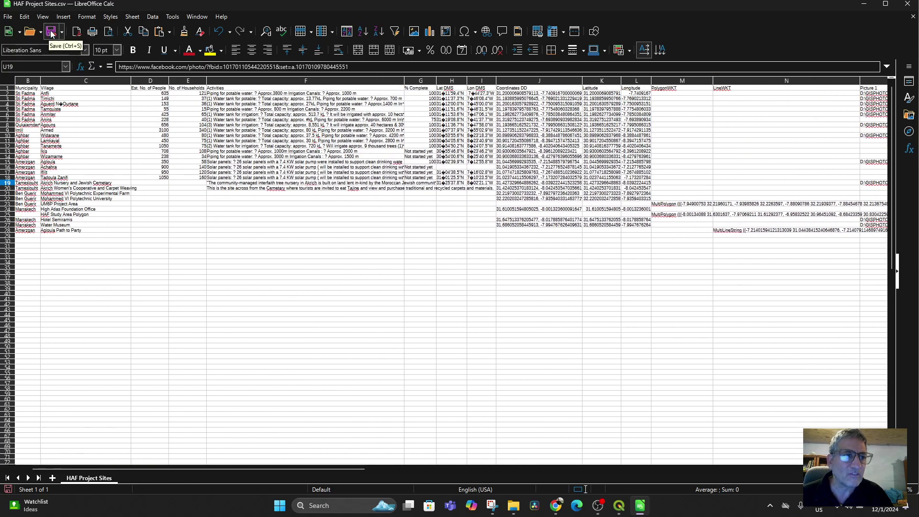
click(52, 34)
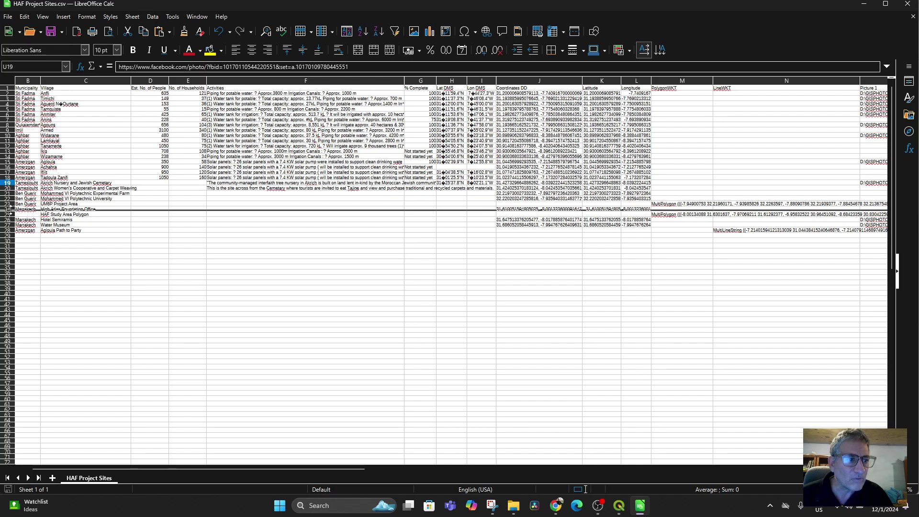
click(81, 258)
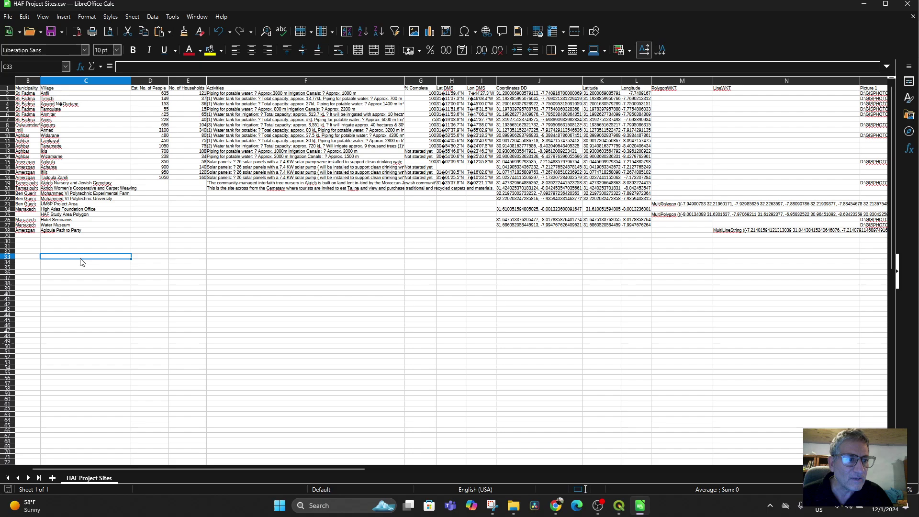
- Increase the height of row 20, the Akrich Women's Cooperative and Carpet Weaving site, and select its Web Pictures 1 cell S20
click(27, 189)
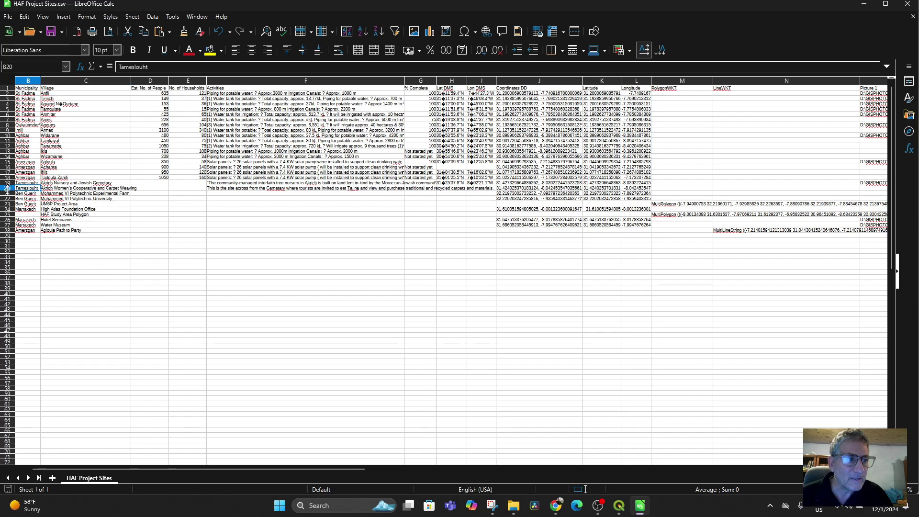
drag(7, 190, 6, 200)
click(7, 193)
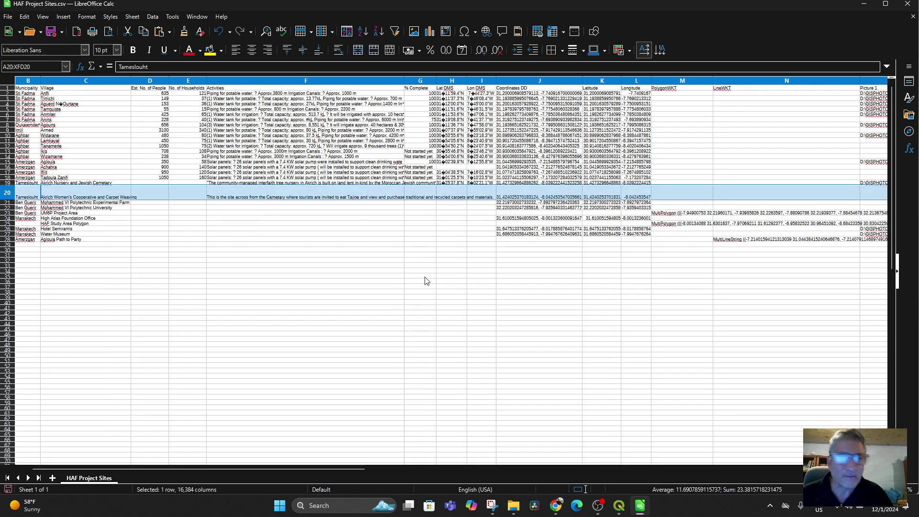
drag(331, 471, 659, 503)
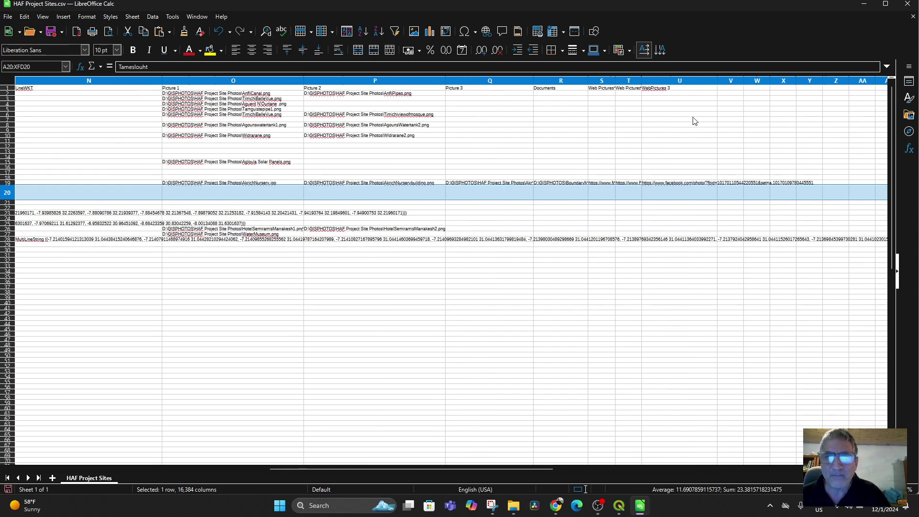
click(598, 198)
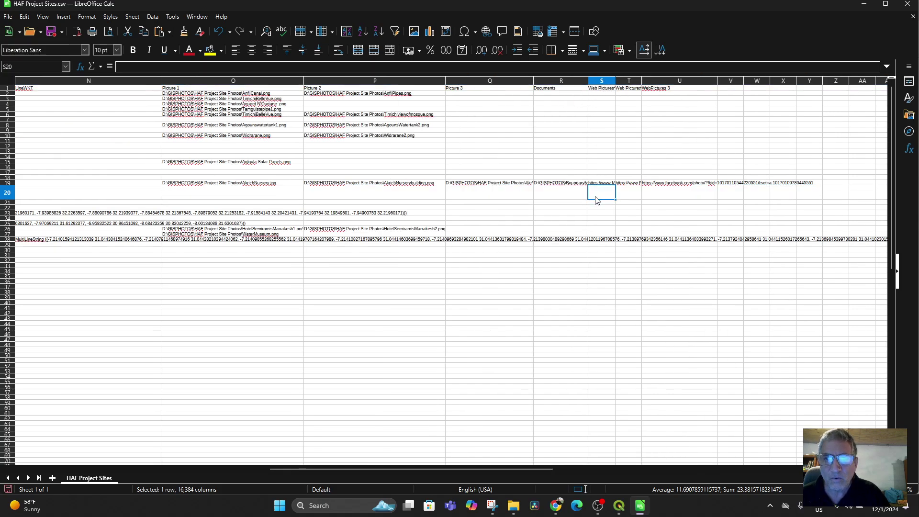
- Switch to Chrome and open the album photo of the cooperative women standing outside the concrete-block building
click(555, 506)
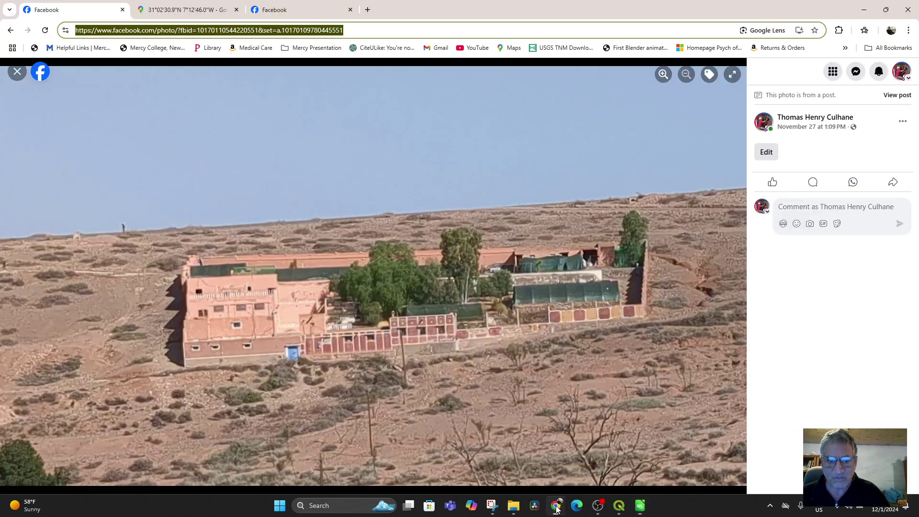
click(17, 72)
scroll(636, 364, down, 5)
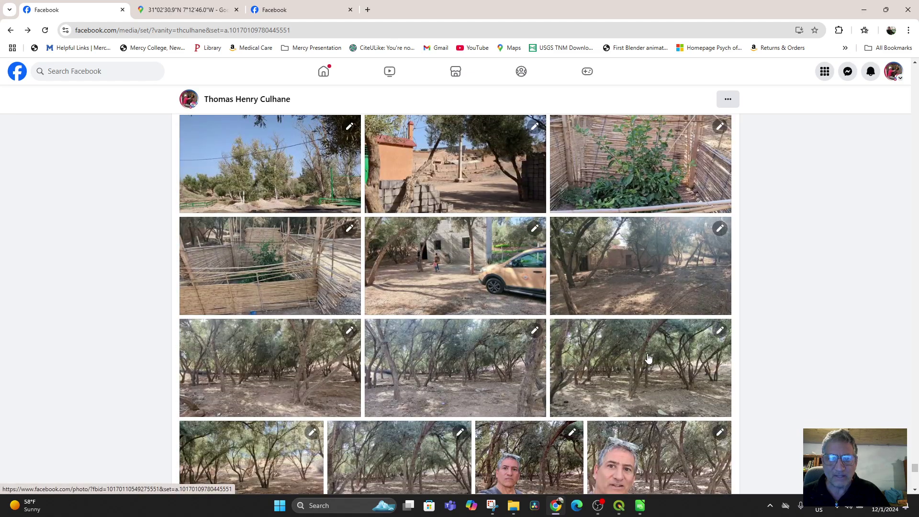
scroll(642, 362, down, 5)
scroll(648, 358, down, 15)
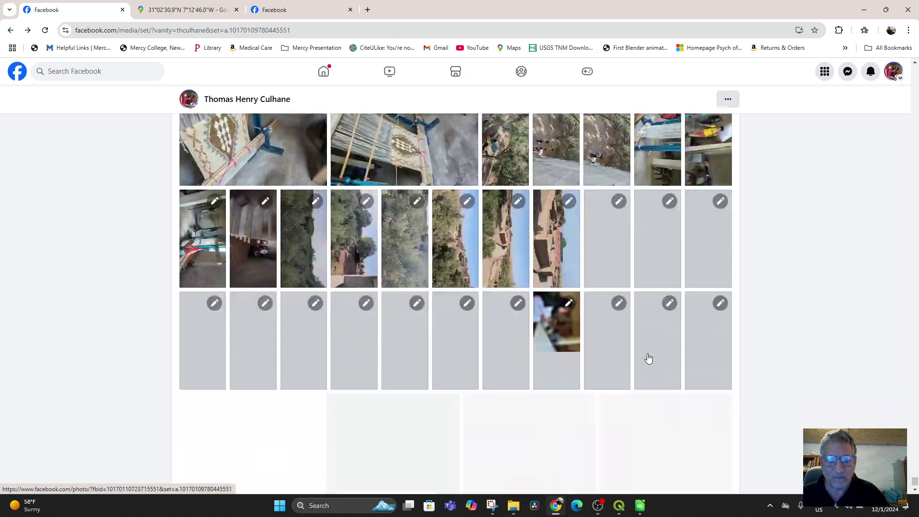
scroll(673, 360, down, 20)
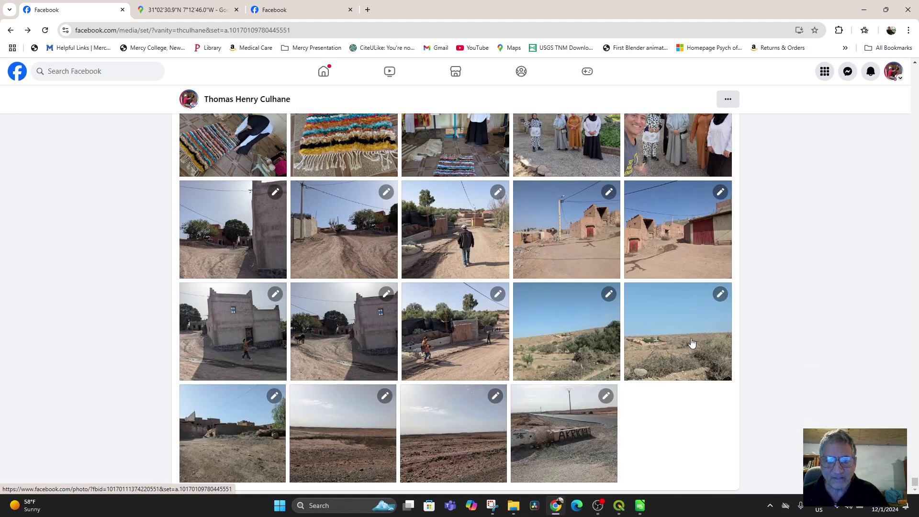
scroll(689, 345, up, 4)
scroll(683, 344, down, 4)
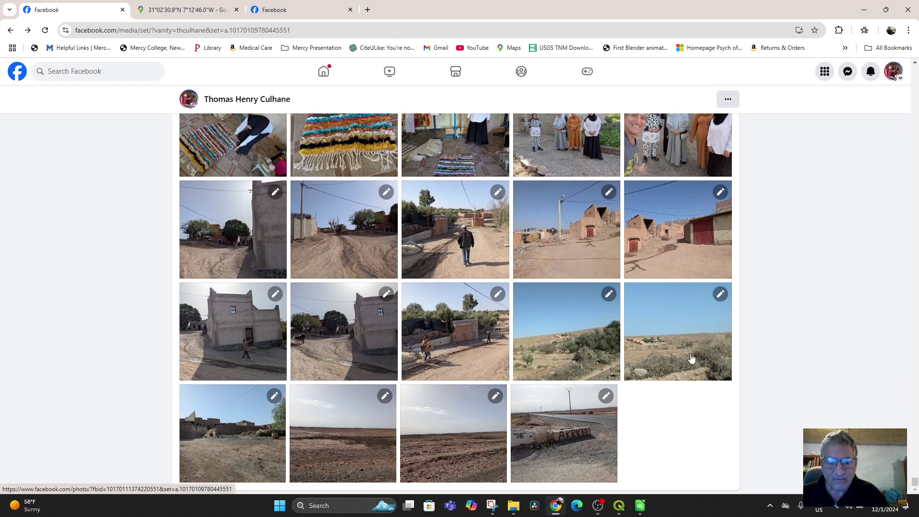
scroll(613, 356, up, 4)
scroll(614, 354, up, 3)
scroll(614, 355, down, 4)
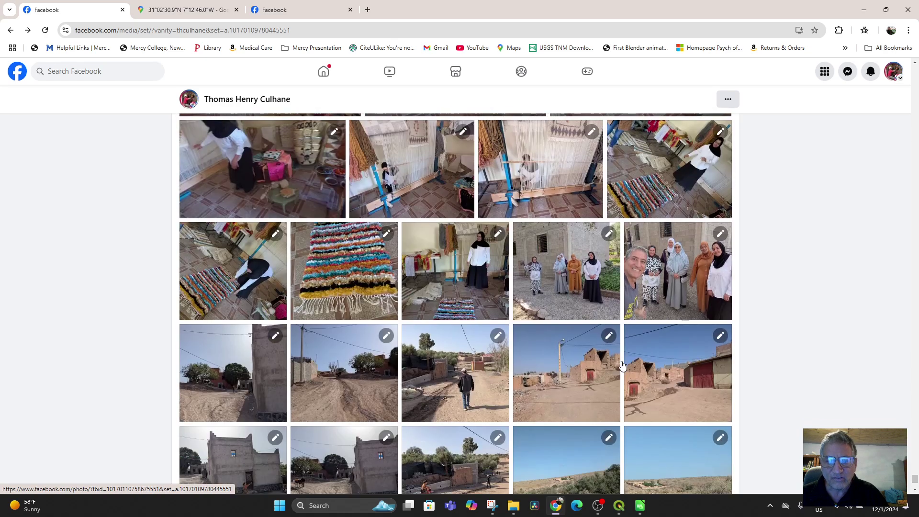
click(565, 277)
- Copy the web address of the women's group photo
right_click(375, 249)
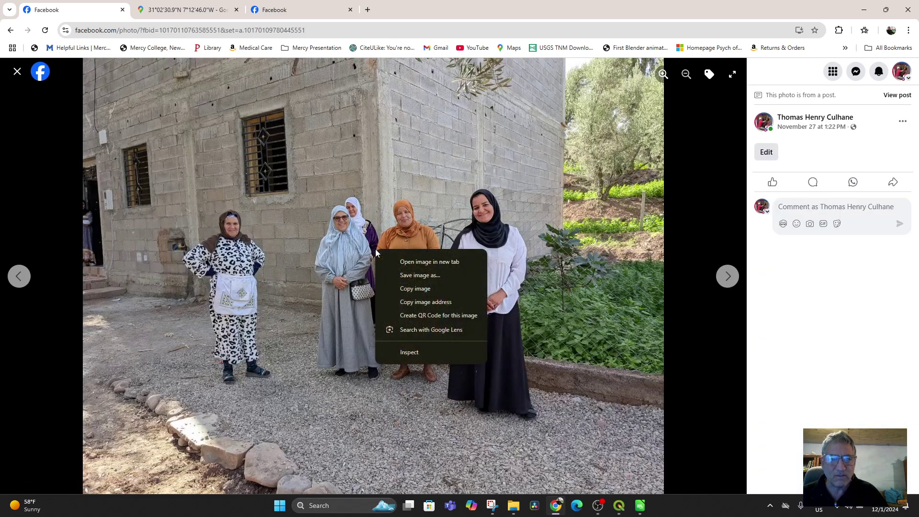
click(418, 289)
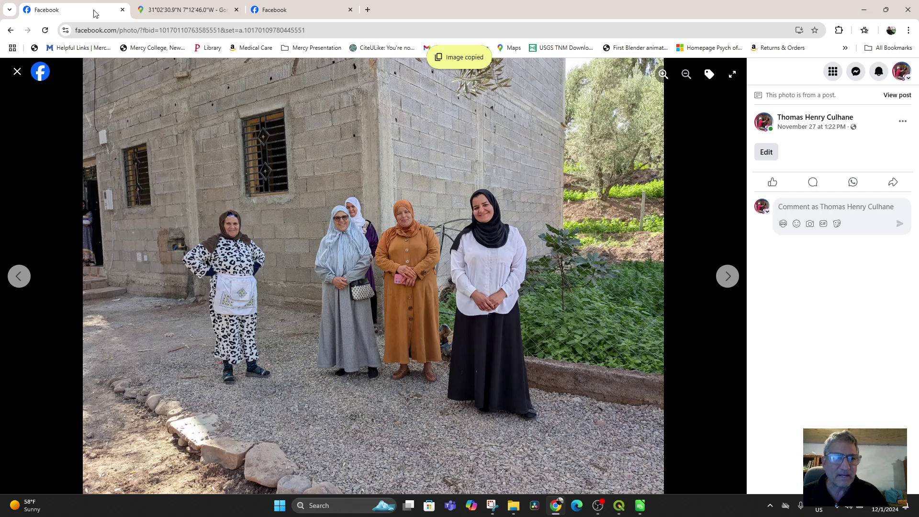
click(119, 31)
right_click(120, 33)
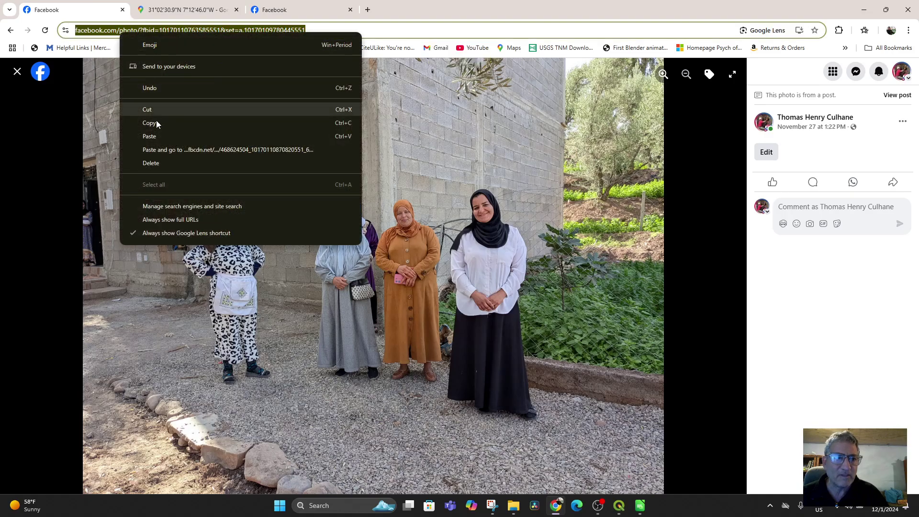
click(157, 123)
- Switch to LibreOffice Calc and paste the women's group photo link into cell S20
mouse_move(640, 505)
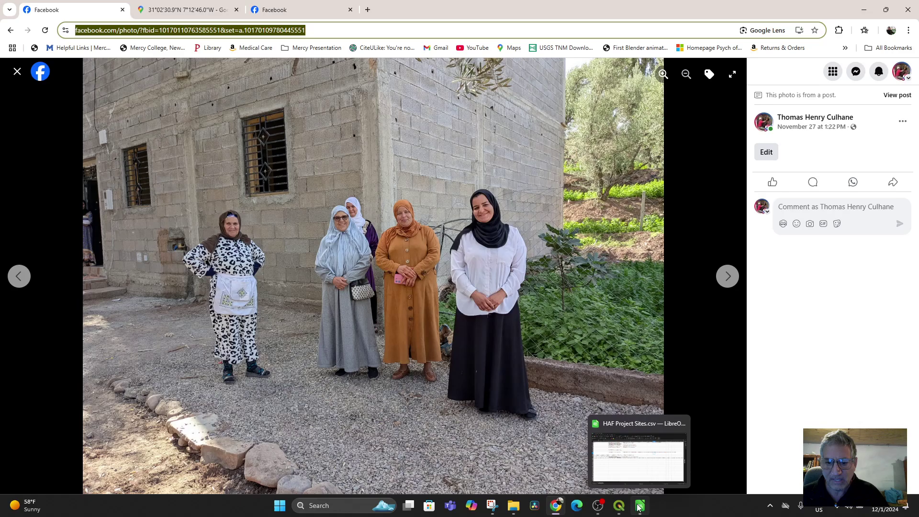
click(613, 421)
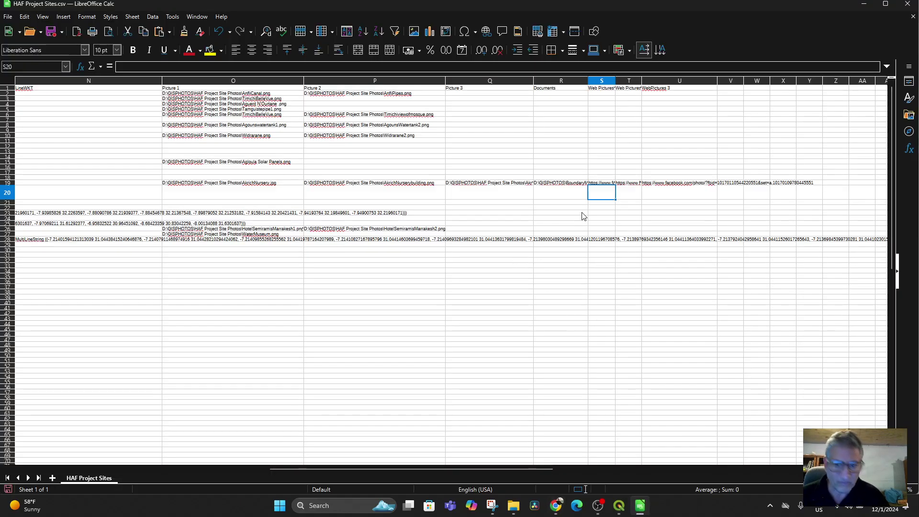
key(ctrl+v)
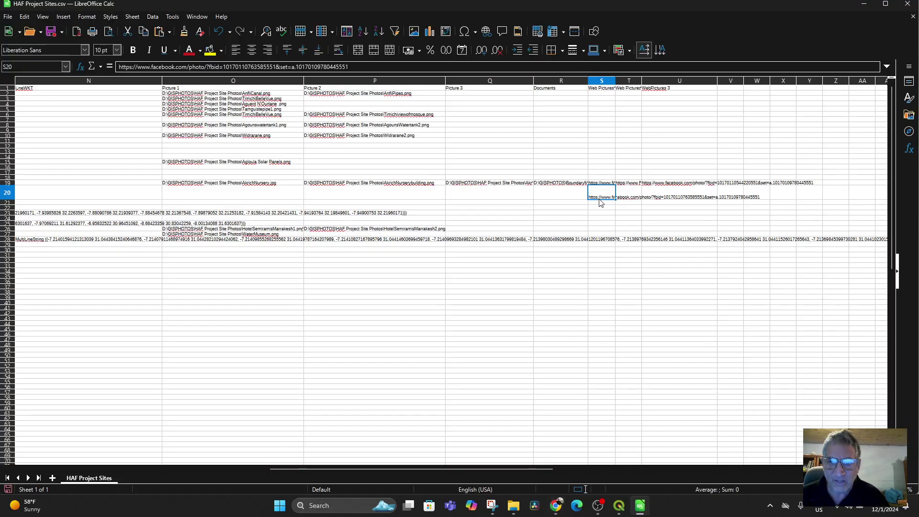
- Select the Web Pictures 2 cell T20 in the cooperative's row, and switch to Chrome to return to the photo album
click(625, 199)
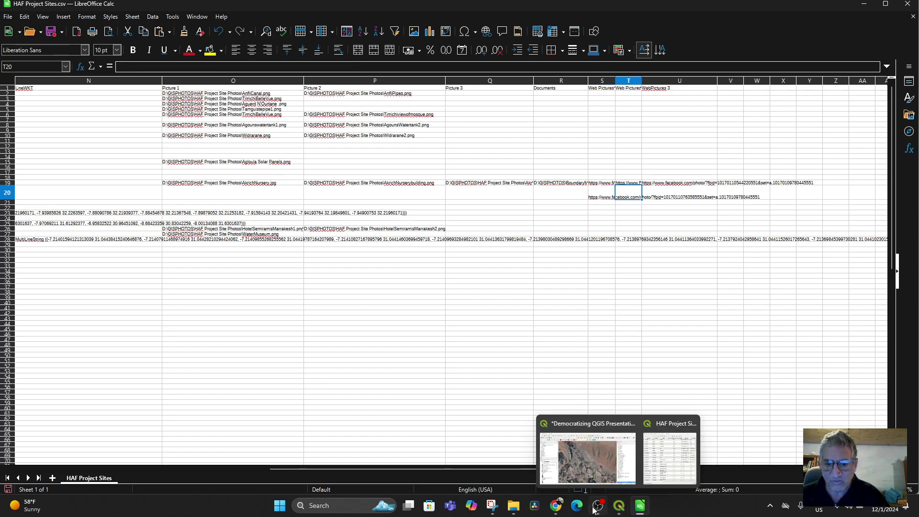
click(556, 506)
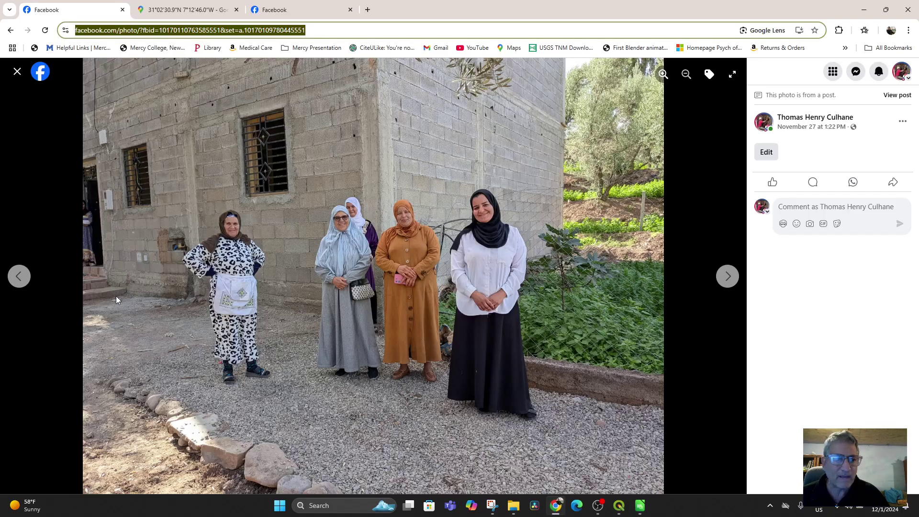
click(17, 72)
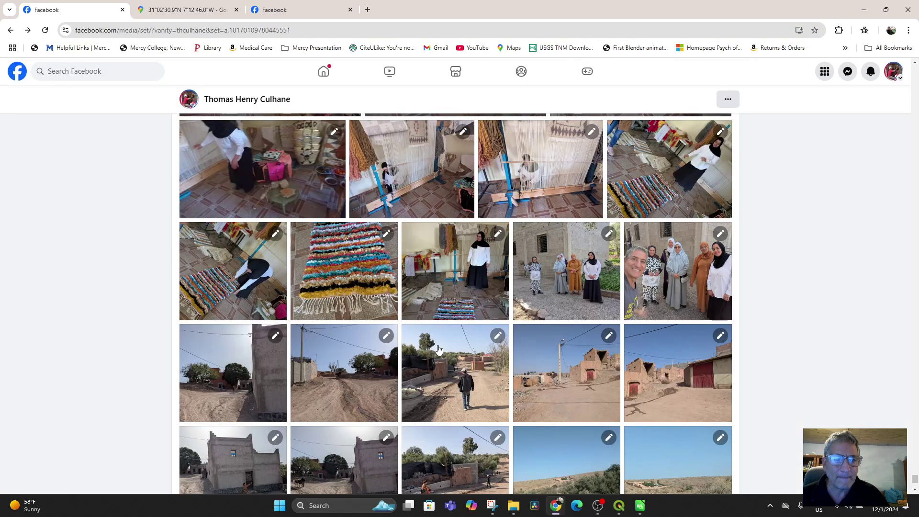
- Find and open the sideways album photo of the concrete-block building behind the trees
scroll(438, 350, up, 15)
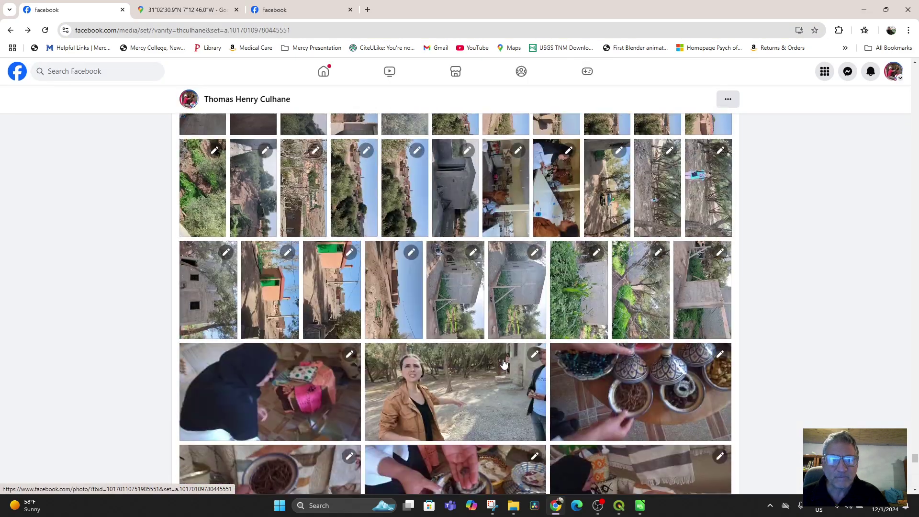
scroll(504, 365, up, 6)
scroll(505, 365, down, 9)
scroll(515, 361, up, 2)
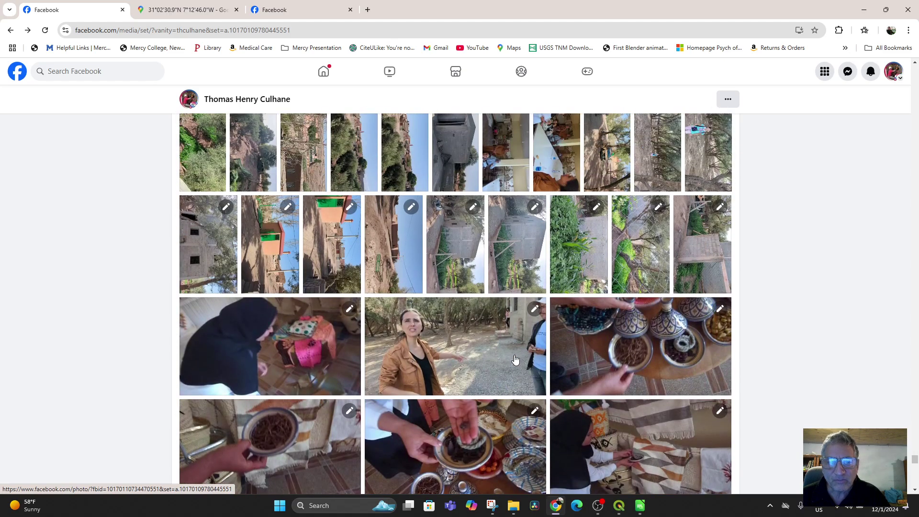
scroll(515, 360, up, 3)
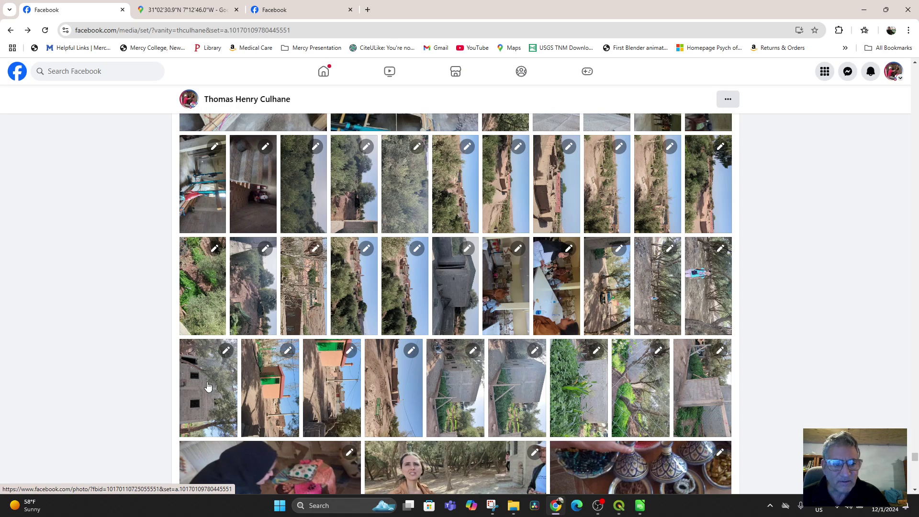
click(208, 387)
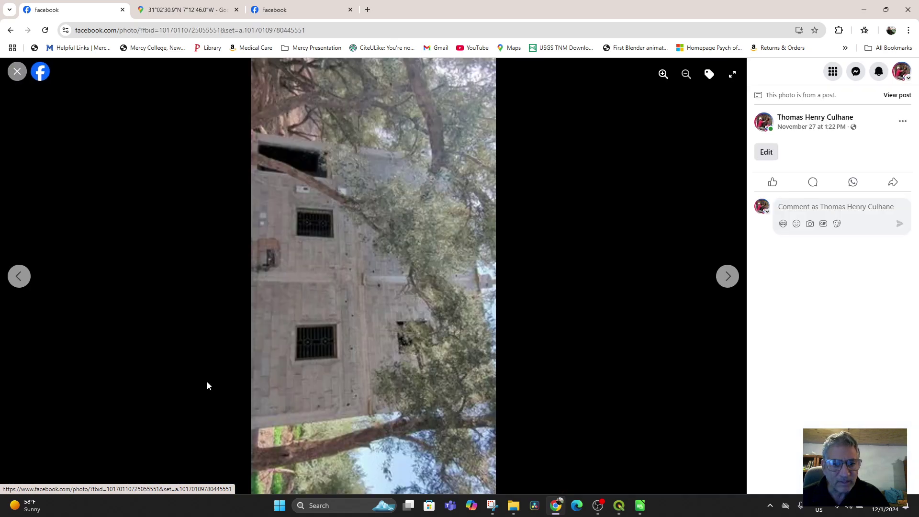
- Look through the earlier album photos of the village, trees and weaving looms for a second cooperative picture
click(19, 278)
click(19, 278)
click(19, 278)
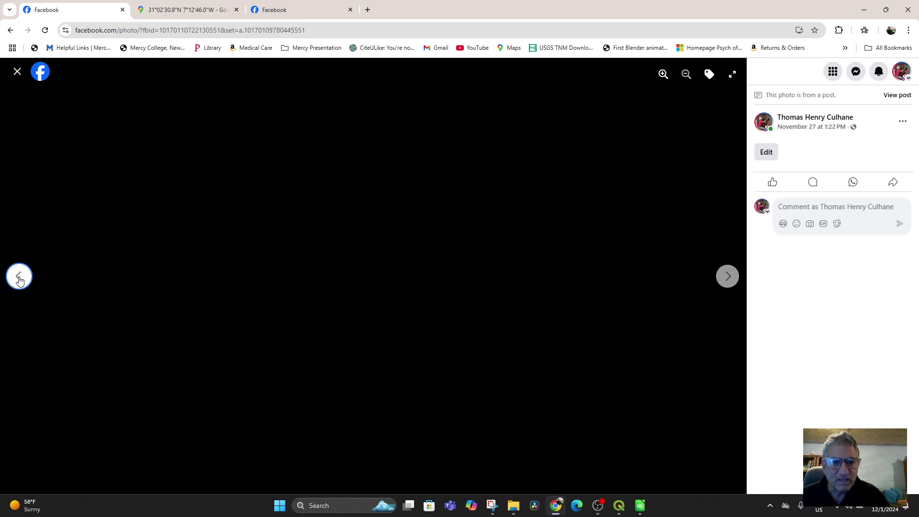
click(20, 279)
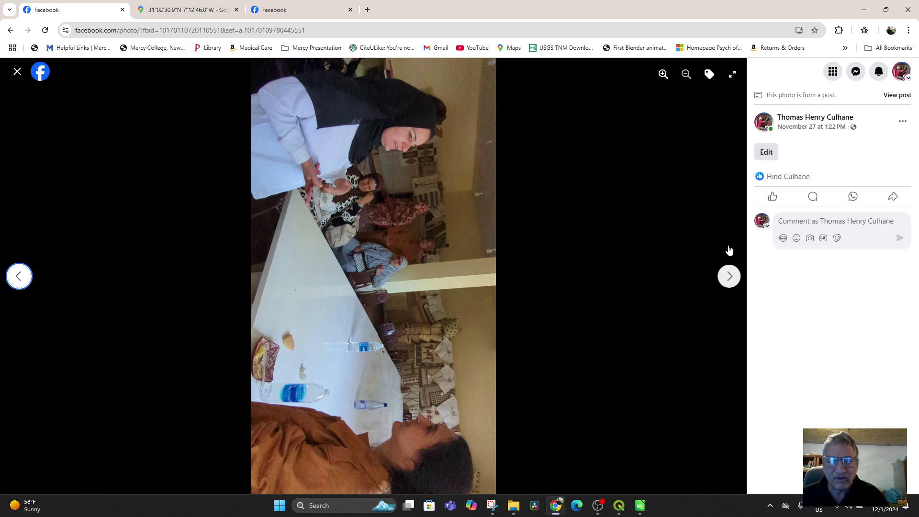
click(727, 276)
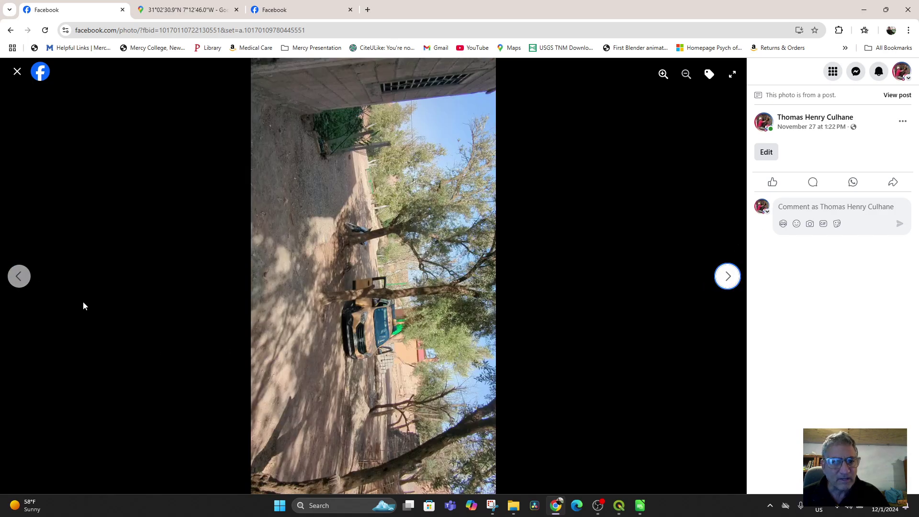
click(20, 278)
click(23, 280)
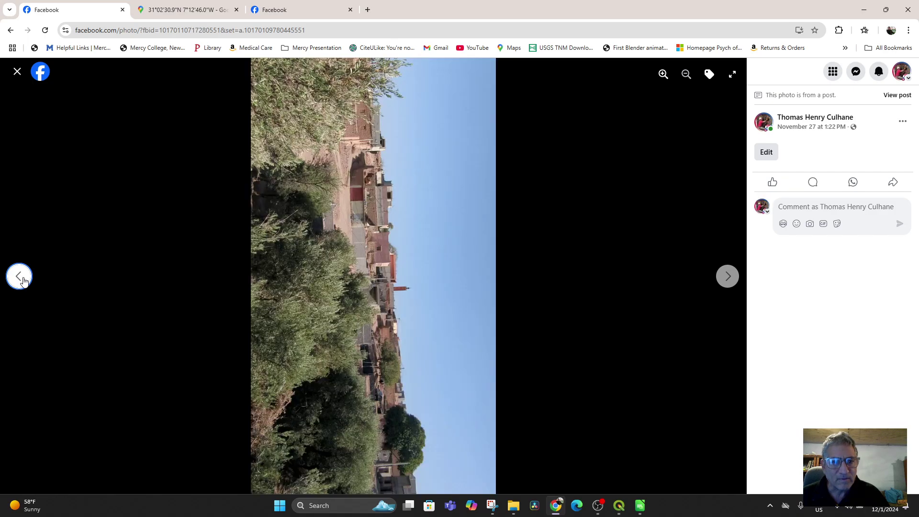
click(23, 280)
click(23, 280)
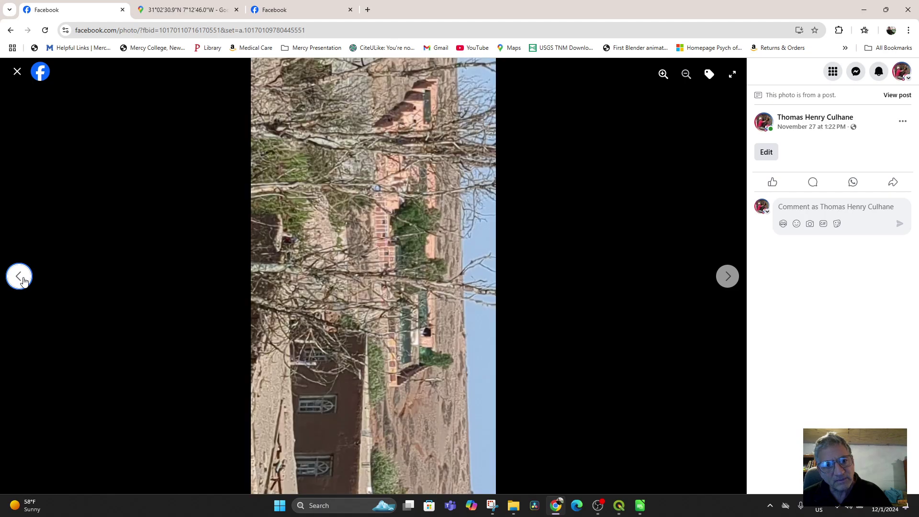
click(23, 281)
click(23, 280)
click(23, 280)
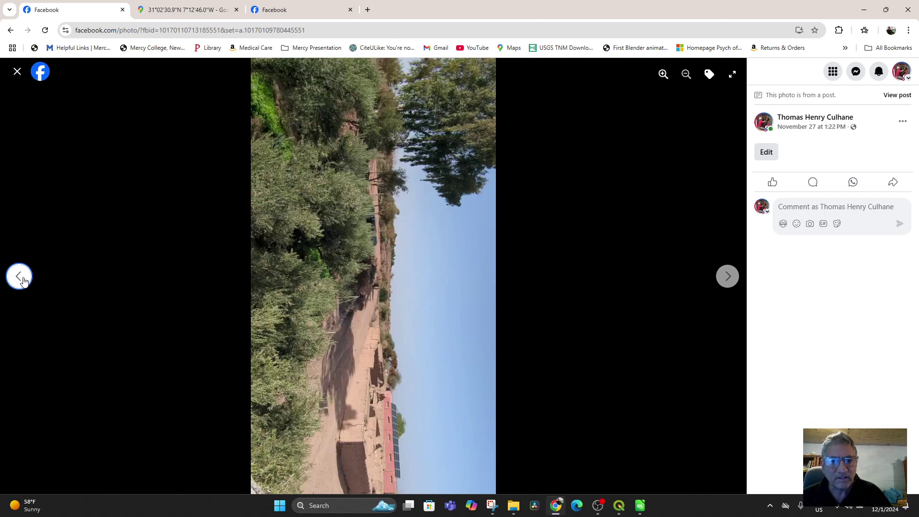
click(23, 280)
click(22, 281)
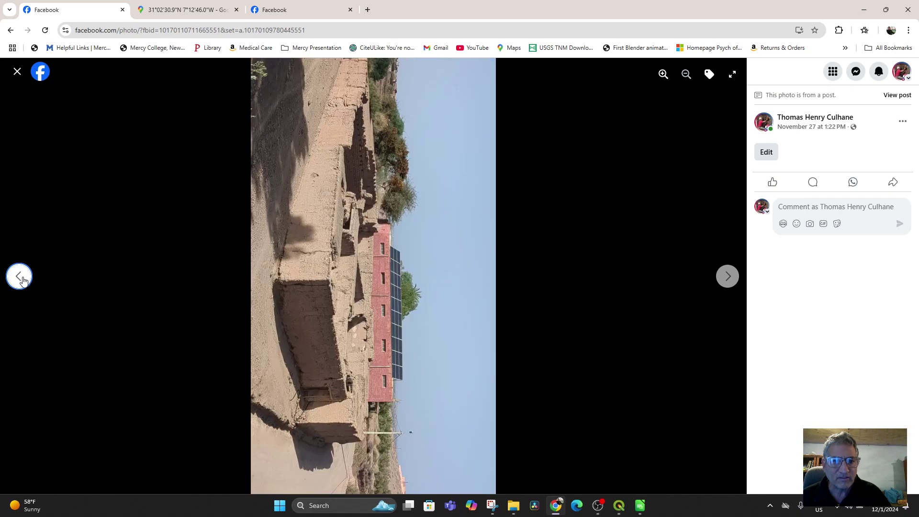
click(23, 280)
click(23, 281)
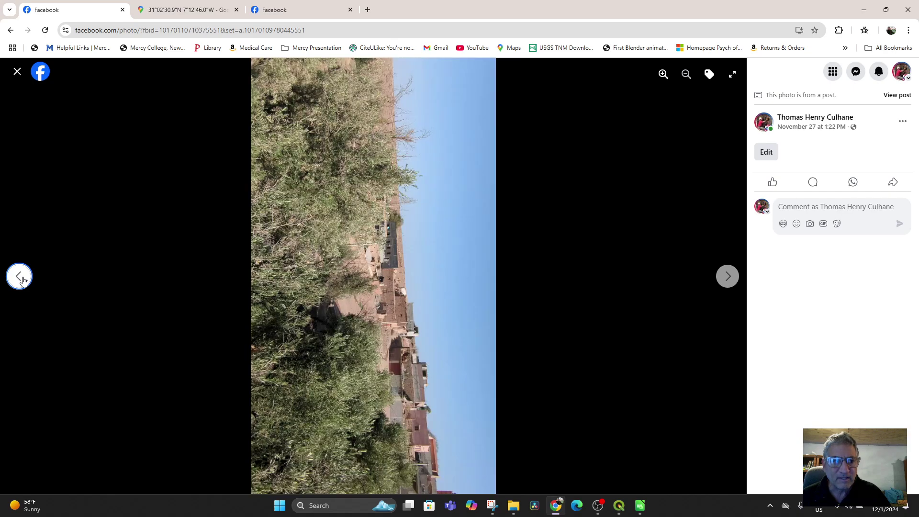
click(23, 281)
click(23, 280)
click(23, 281)
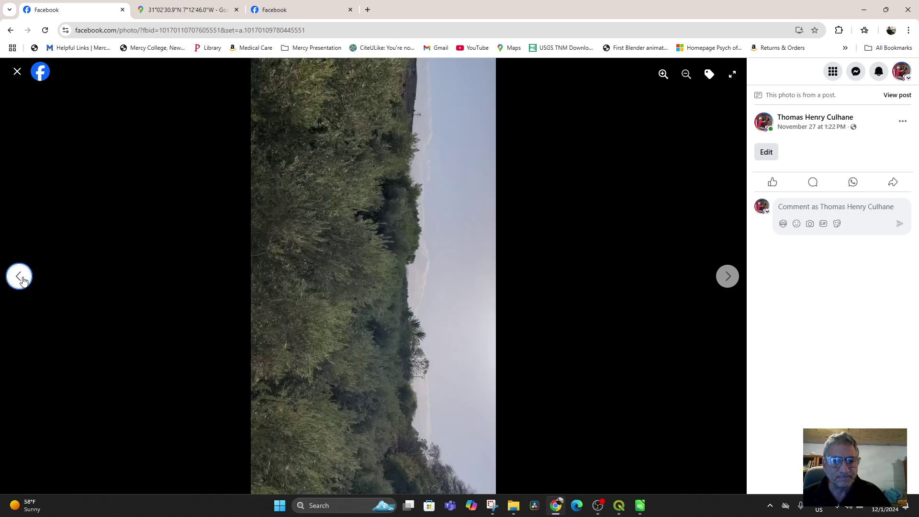
click(23, 281)
click(23, 280)
click(23, 281)
click(23, 281)
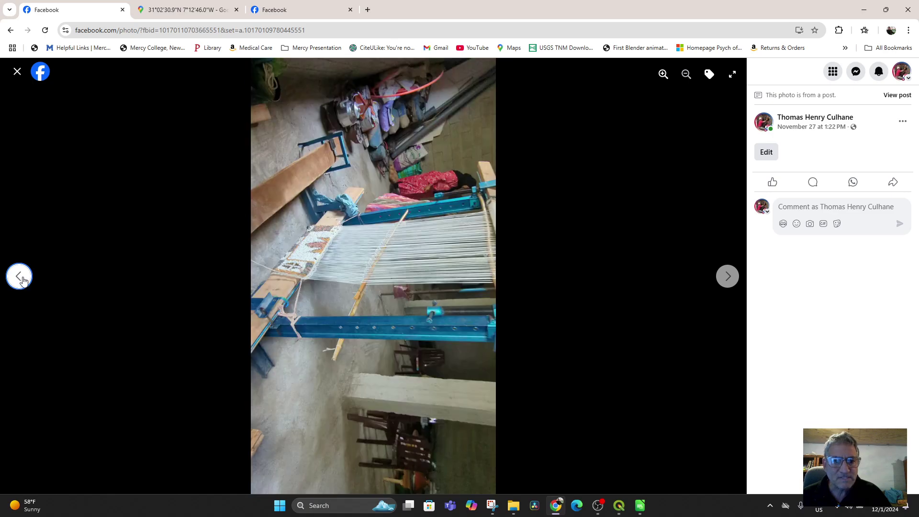
click(23, 280)
click(23, 281)
click(23, 281)
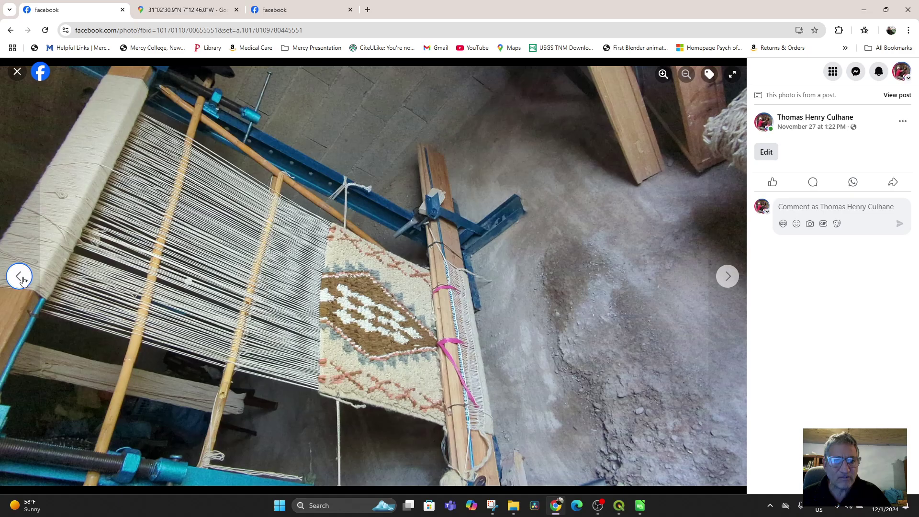
click(23, 281)
click(23, 281)
click(23, 280)
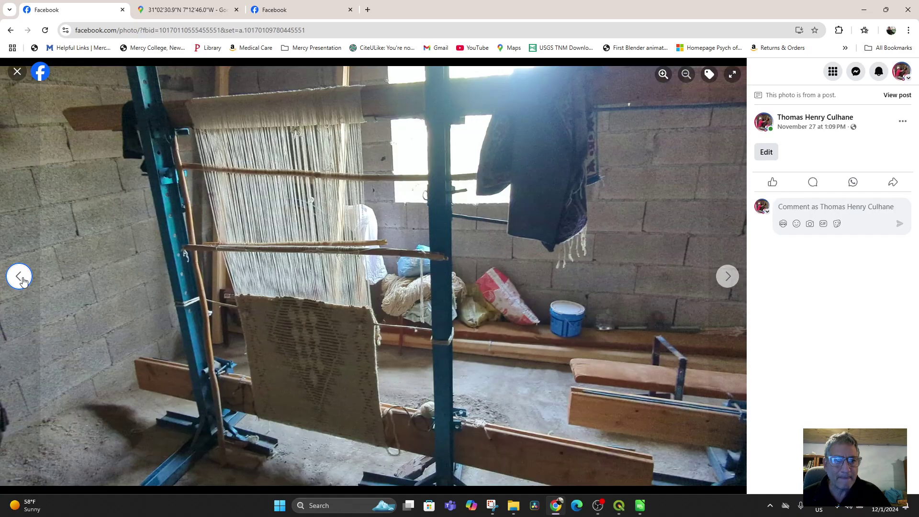
click(22, 277)
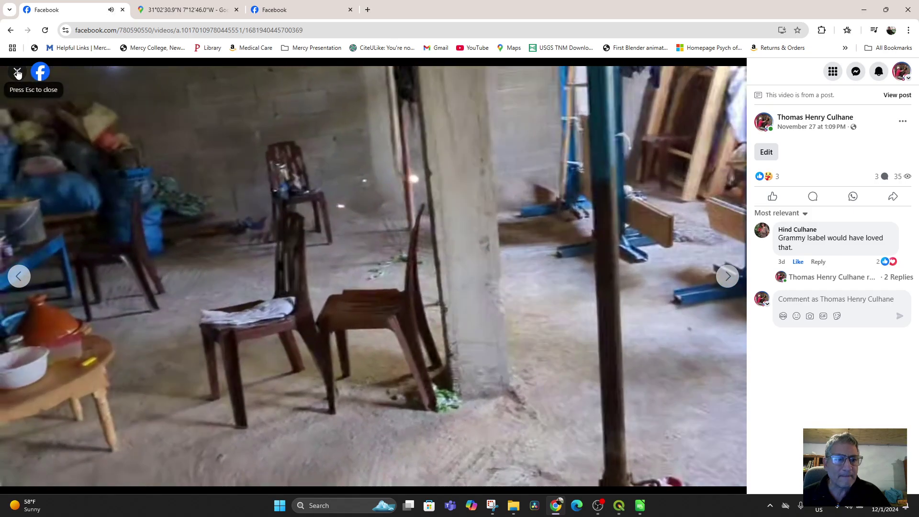
- Return to the album and open the photo of the concrete-block building with the tan car parked in front
click(18, 73)
scroll(524, 330, up, 4)
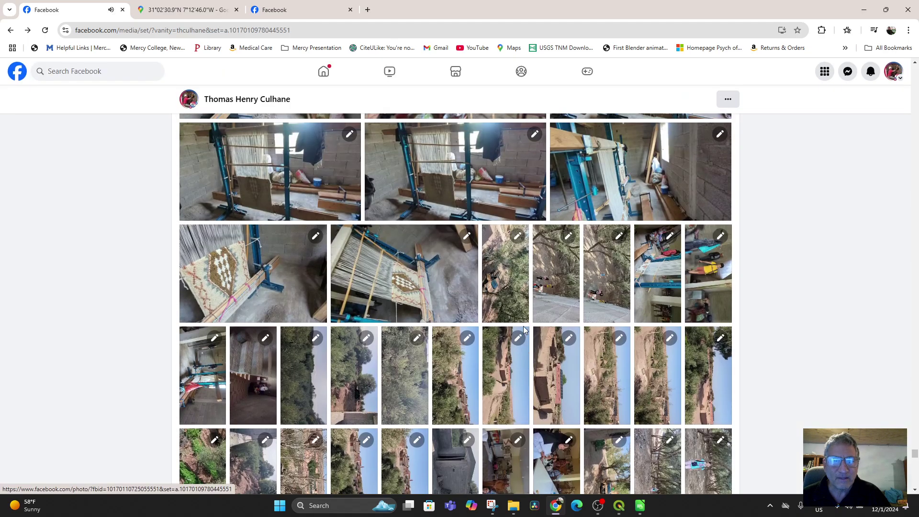
scroll(525, 331, up, 7)
scroll(521, 329, up, 13)
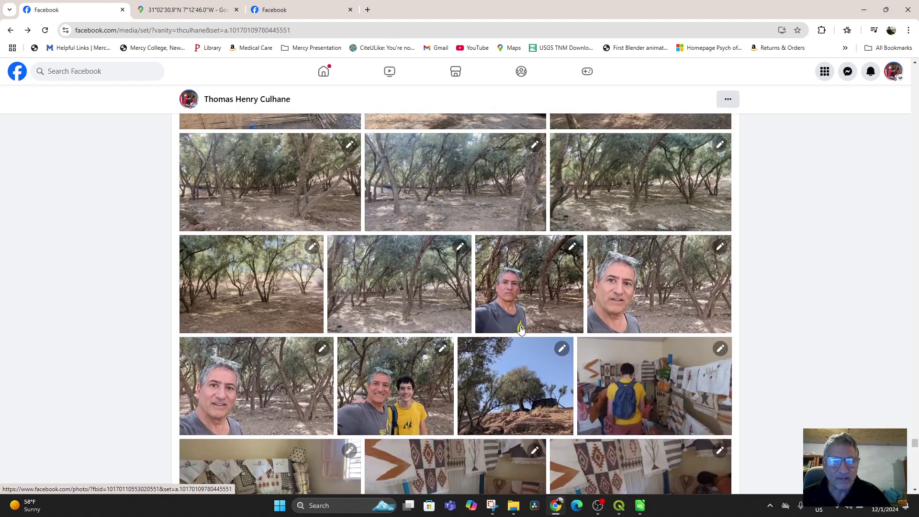
scroll(552, 318, down, 3)
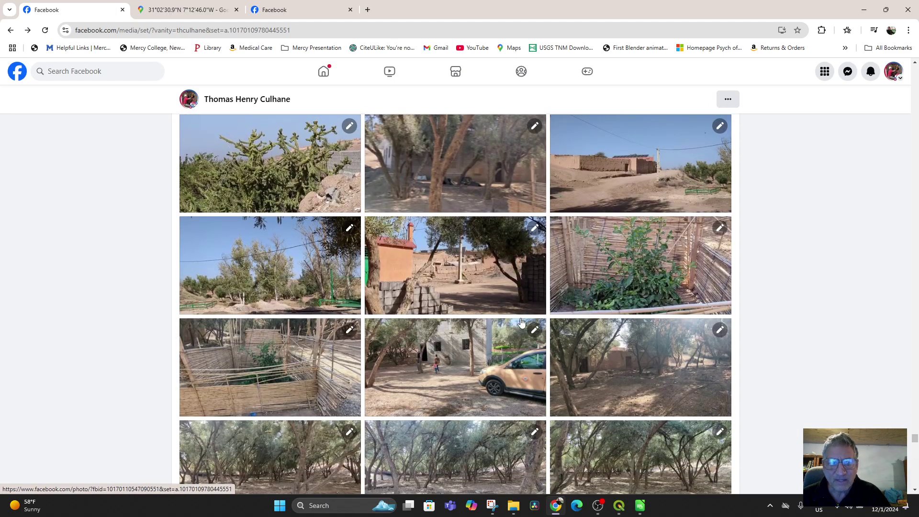
click(463, 361)
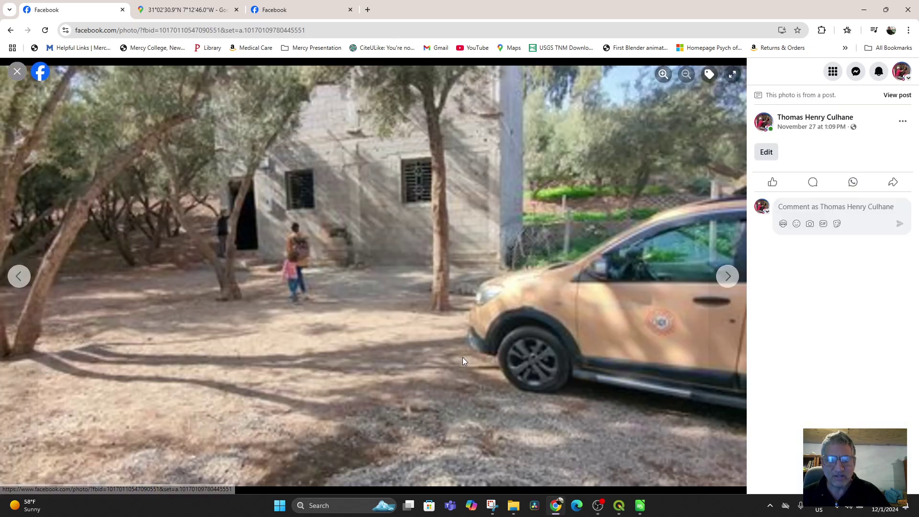
- Copy the web address of the building and car photo, and paste it into cell T20 in LibreOffice Calc
right_click(372, 249)
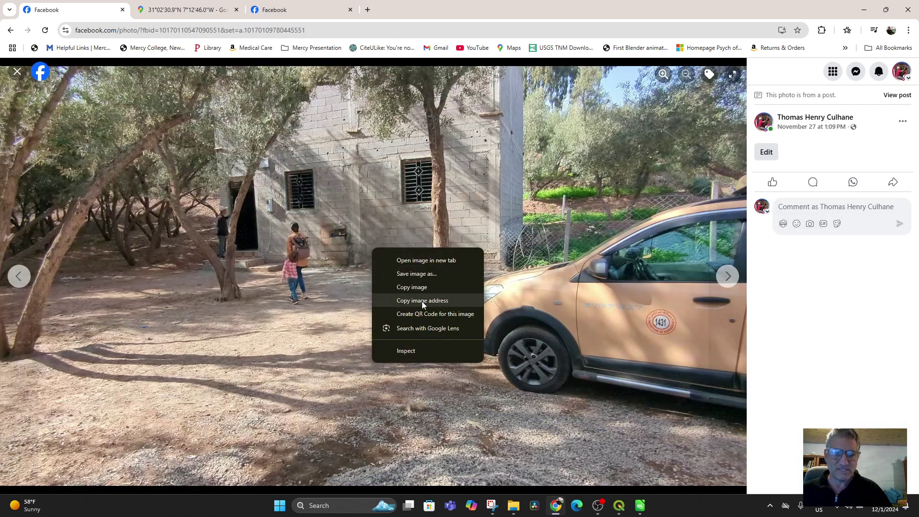
click(110, 31)
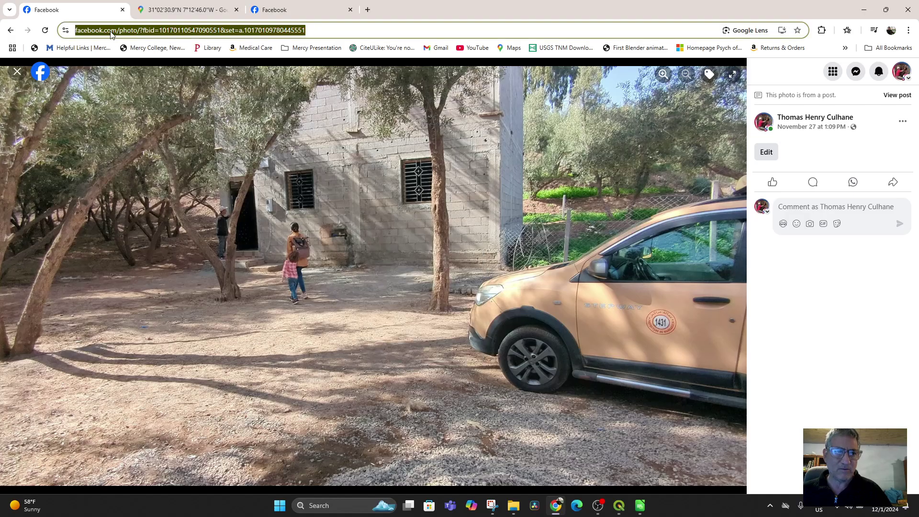
right_click(110, 32)
click(140, 122)
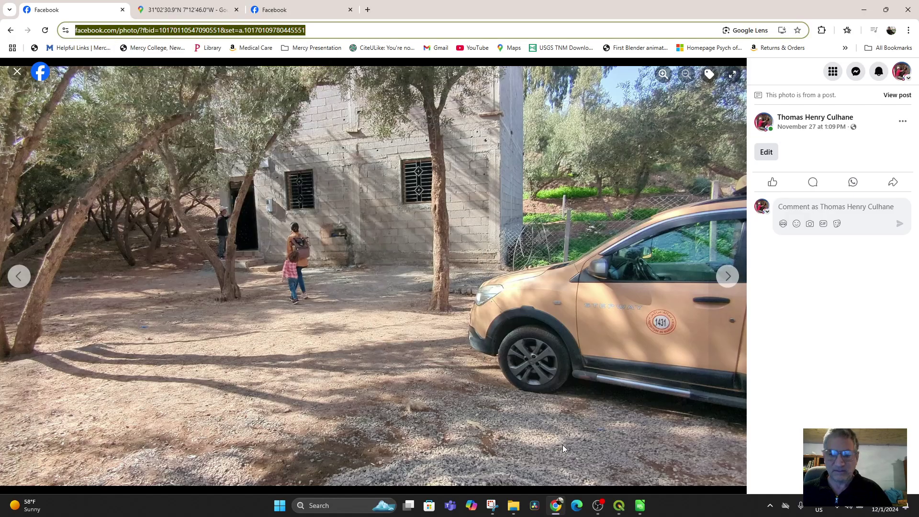
click(640, 506)
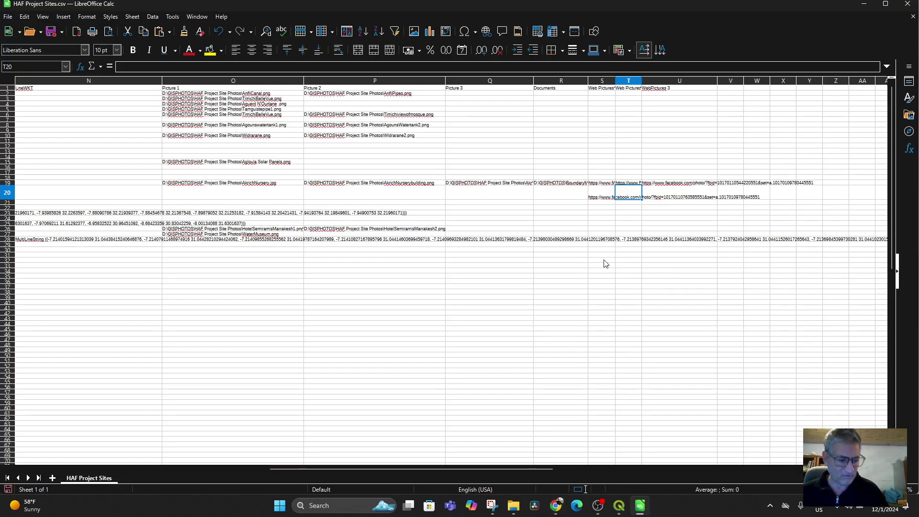
key(ctrl+v)
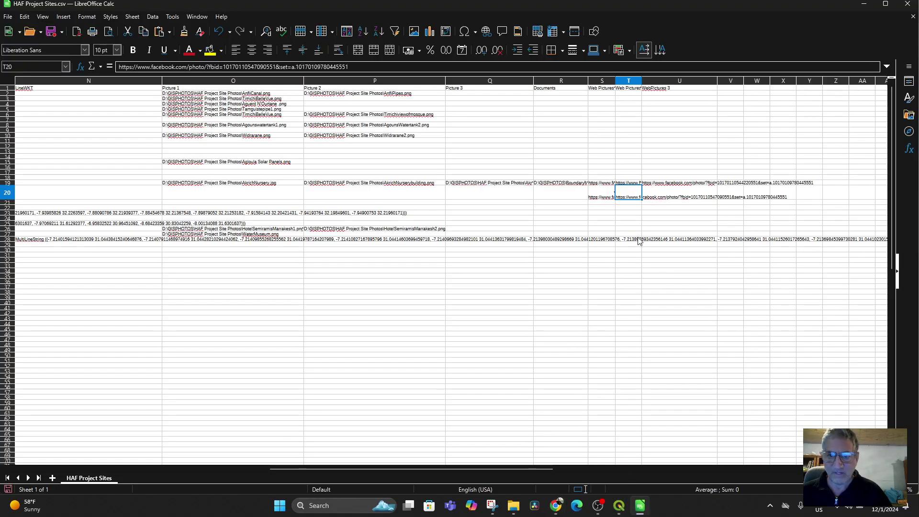
- Return to the photo album in Chrome and open the photo of the room with woven baskets, wall hangings and a white table
click(663, 200)
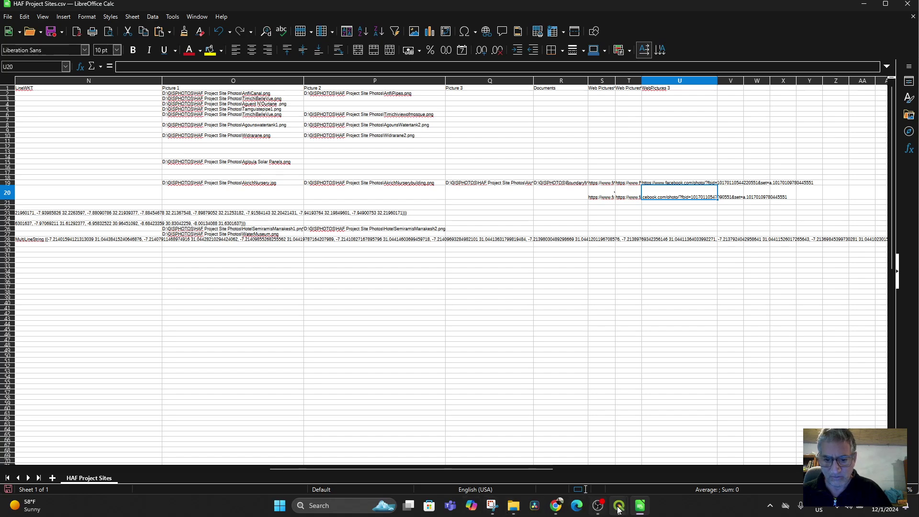
click(556, 505)
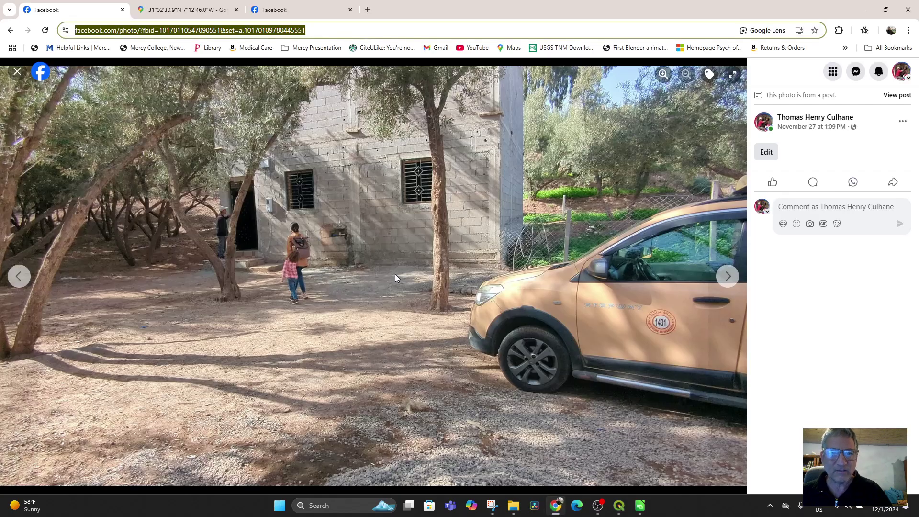
click(17, 72)
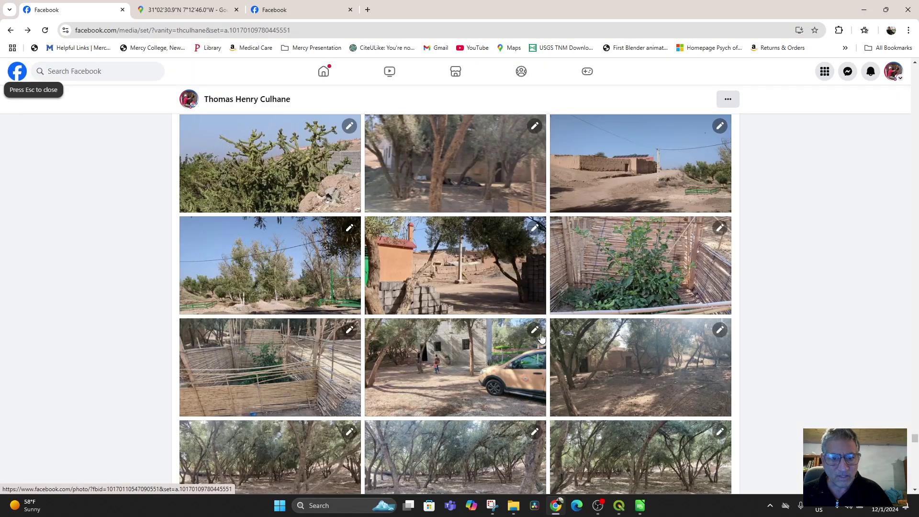
scroll(568, 378, down, 1)
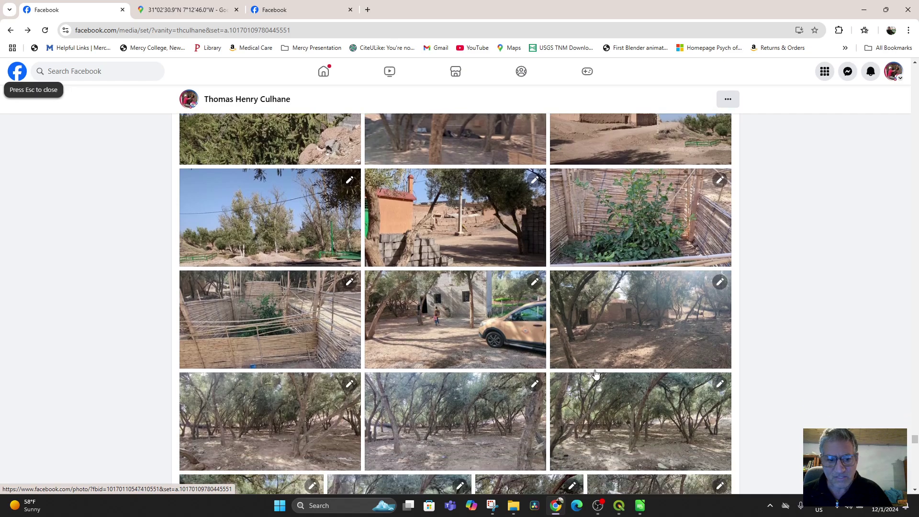
scroll(595, 375, down, 9)
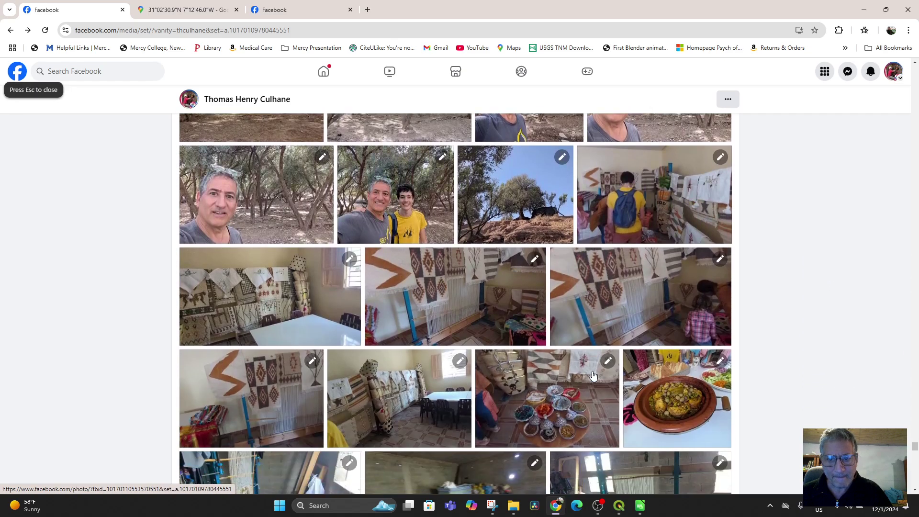
scroll(593, 375, down, 2)
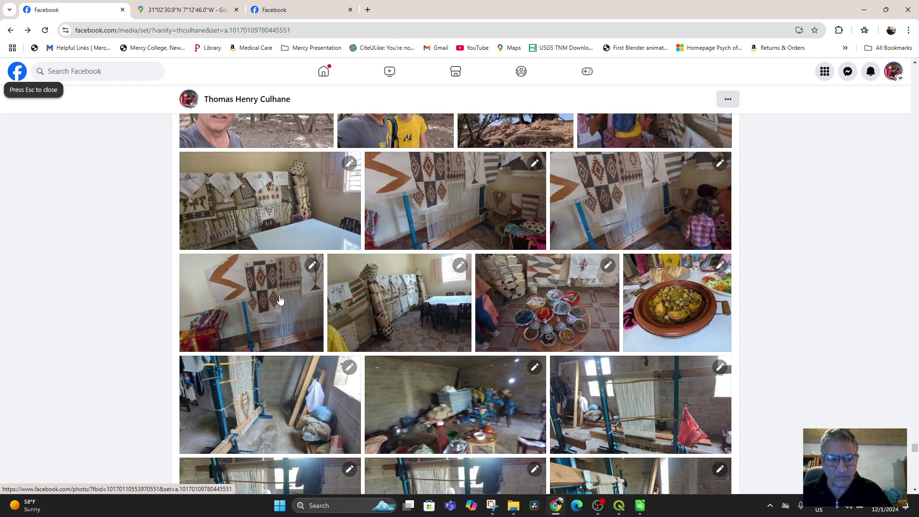
click(401, 310)
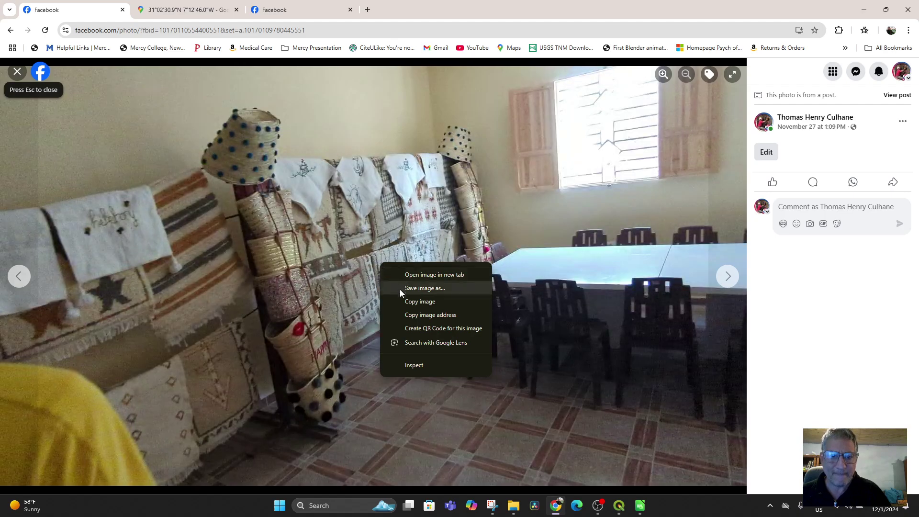
- Copy the web address of the woven goods room photo and paste it into cell U20 in LibreOffice Calc
click(210, 31)
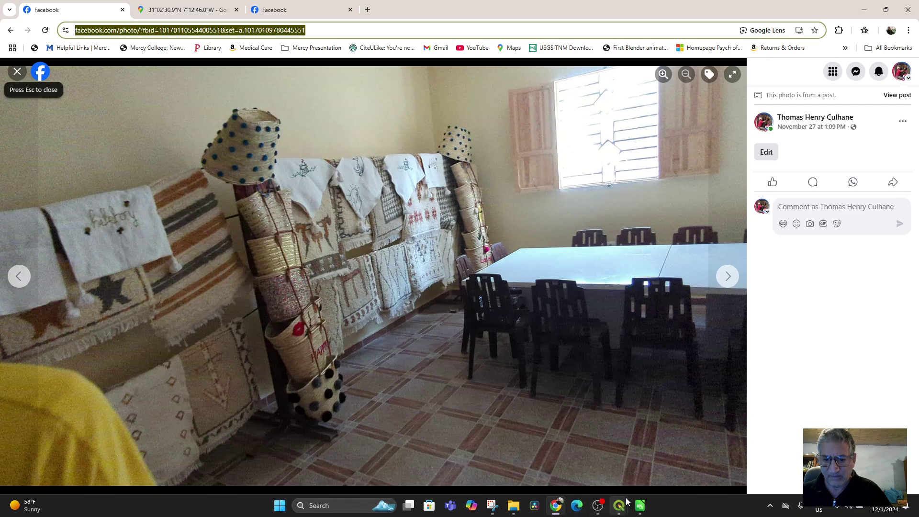
click(640, 506)
key(ctrl+v)
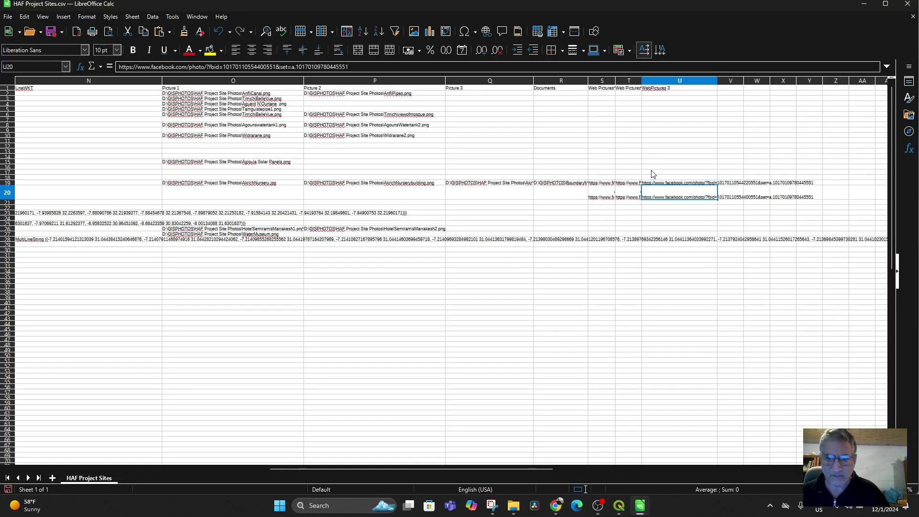
- Save the spreadsheet and narrow the Picture 1, Picture 2 and Picture 3 columns
click(51, 32)
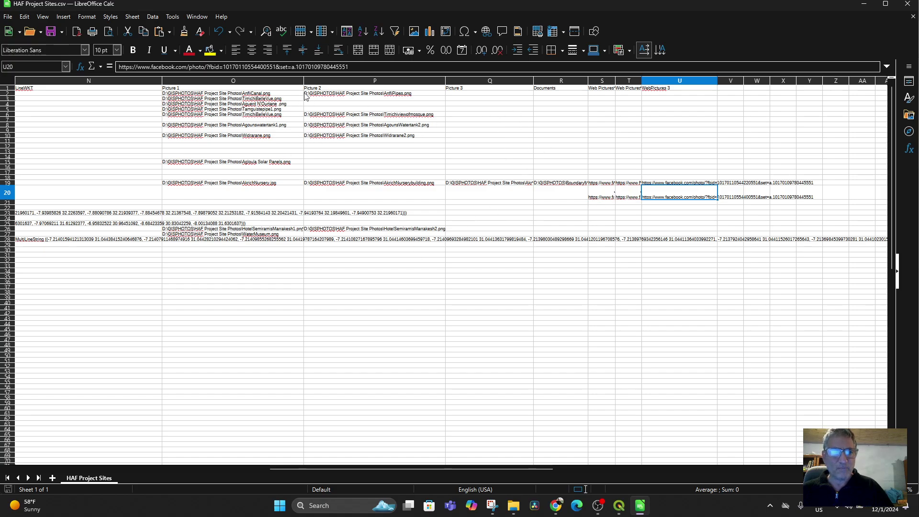
drag(446, 80, 230, 81)
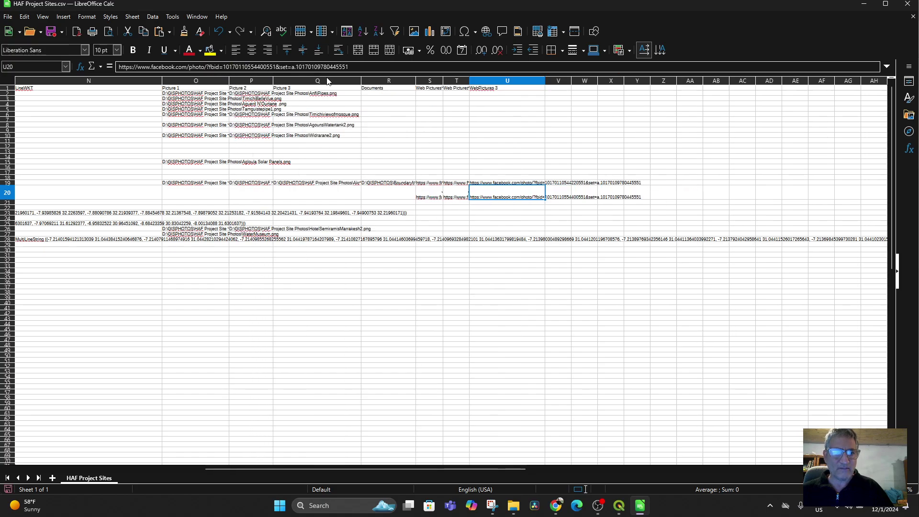
drag(360, 79, 329, 82)
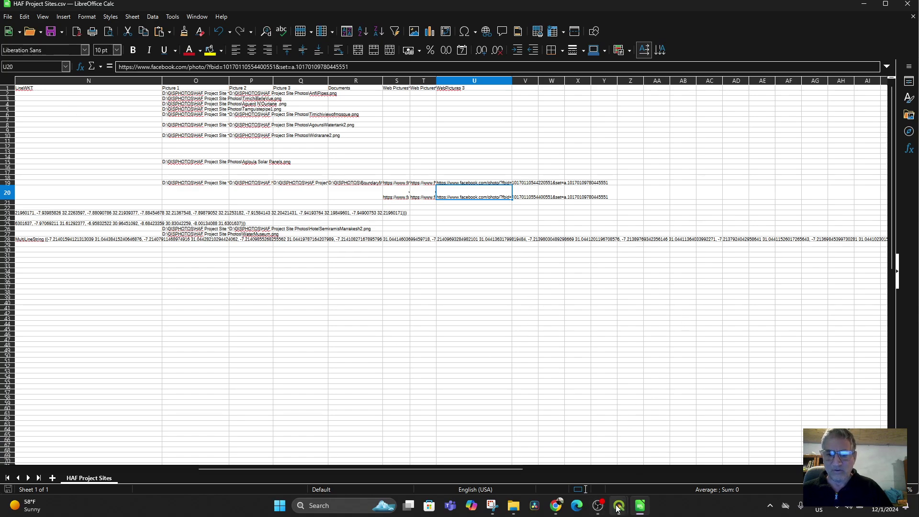
- Switch to QGIS and change the data source of the HAF Project Sites layer to HAF Project Sites.csv
mouse_move(619, 506)
click(631, 486)
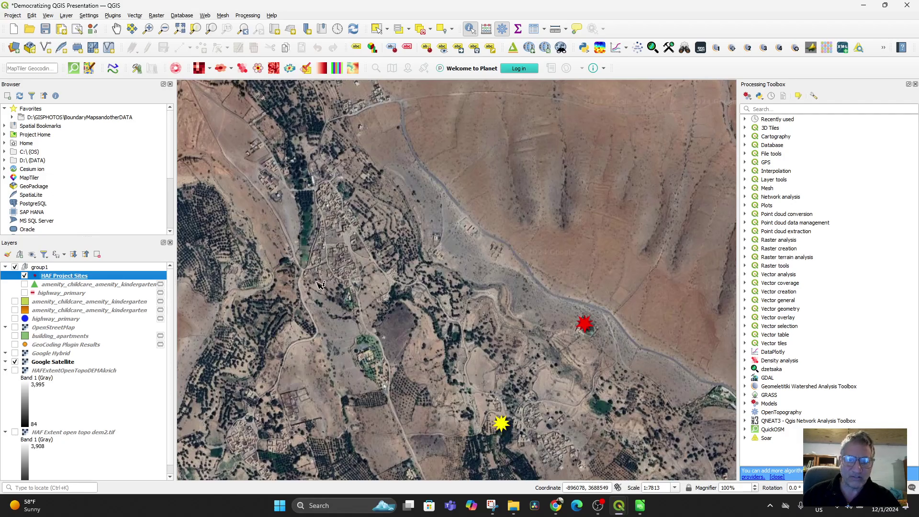
right_click(51, 278)
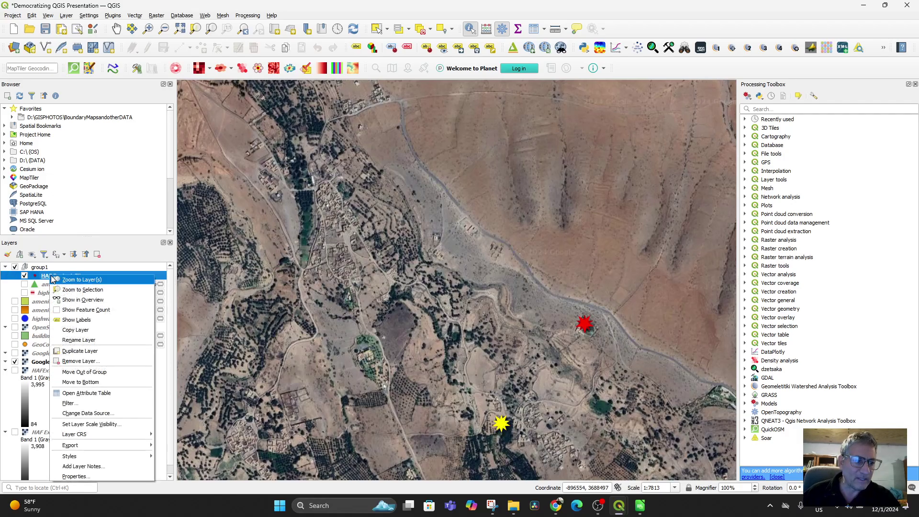
click(103, 415)
click(426, 196)
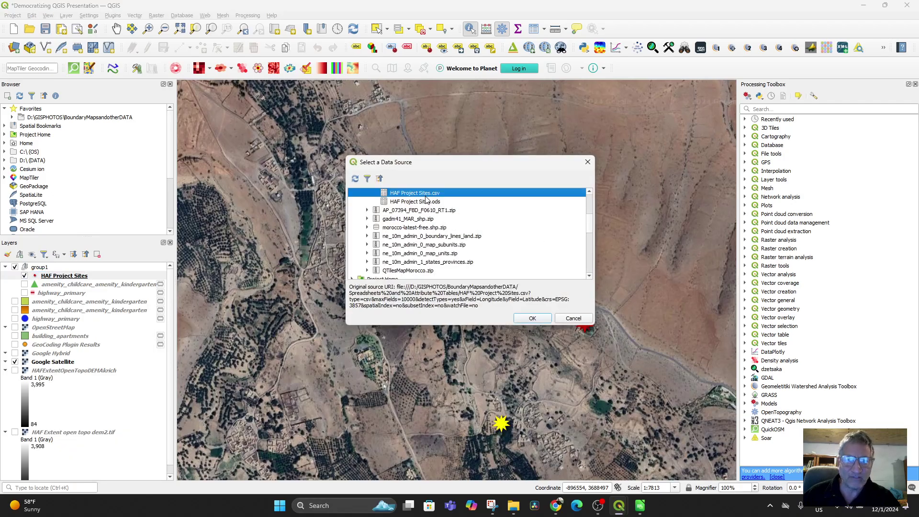
click(533, 319)
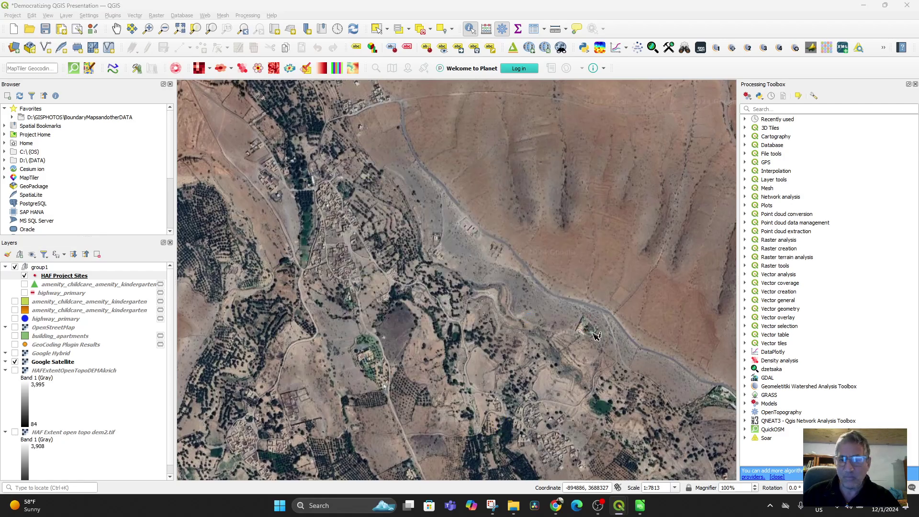
- Set the coordinate reference system of the HAF Project Sites layer to EPSG:4326
right_click(66, 278)
mouse_move(156, 434)
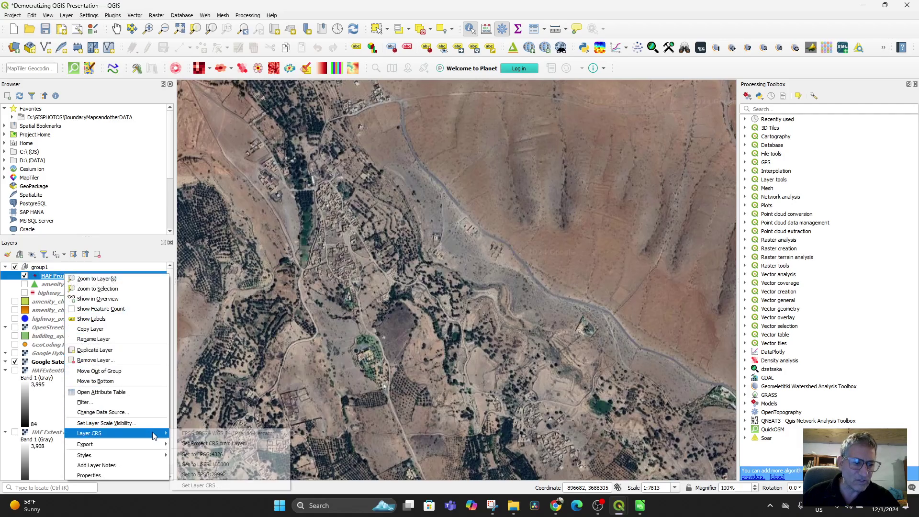
click(234, 455)
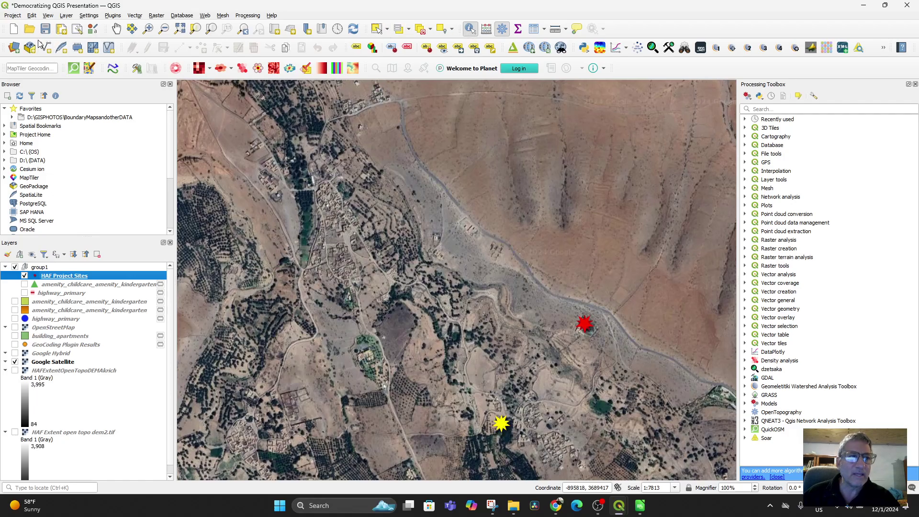
- Identify the red star site on the map and open its feature form
click(148, 29)
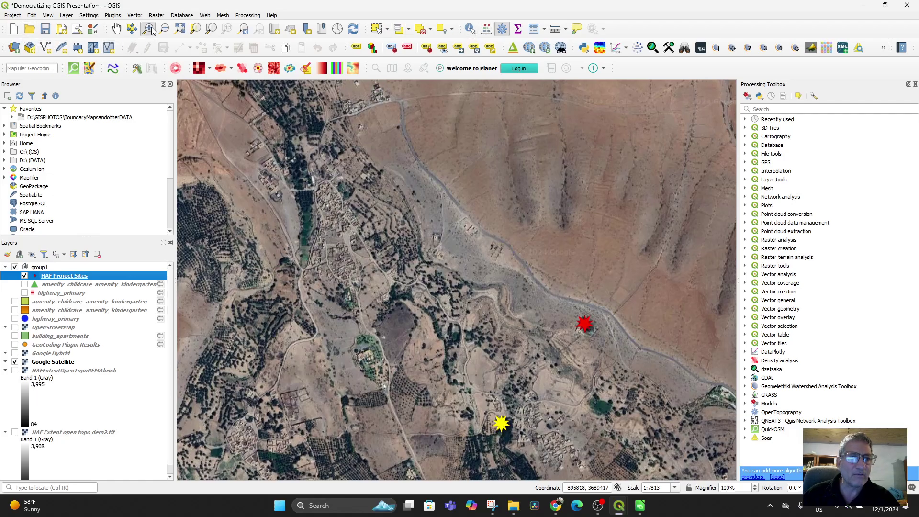
click(116, 29)
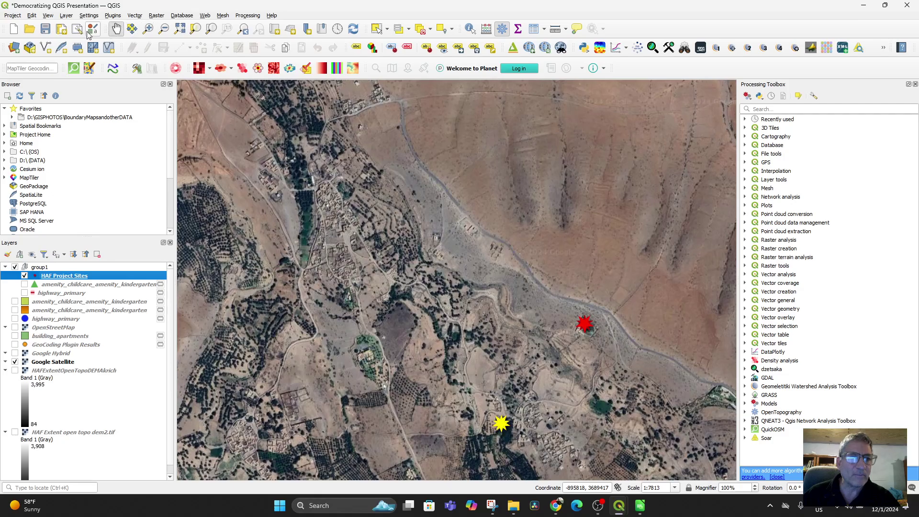
click(471, 29)
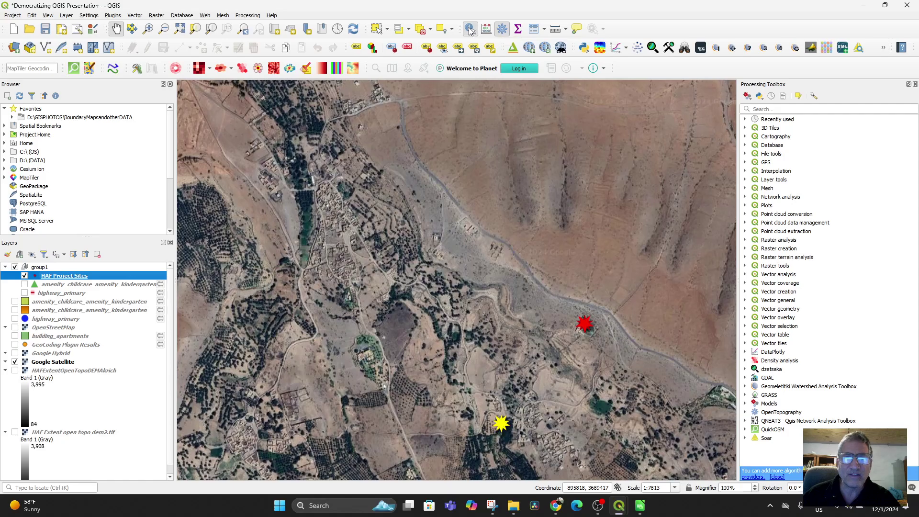
click(589, 326)
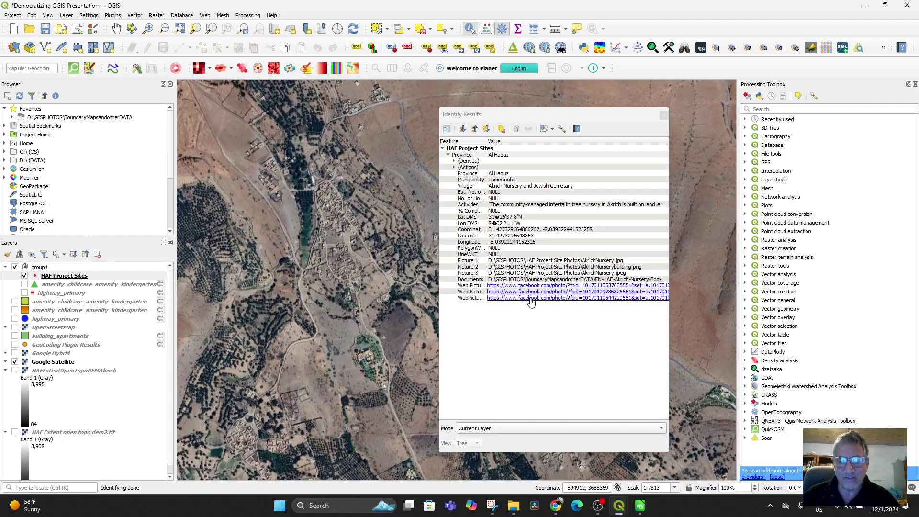
click(447, 130)
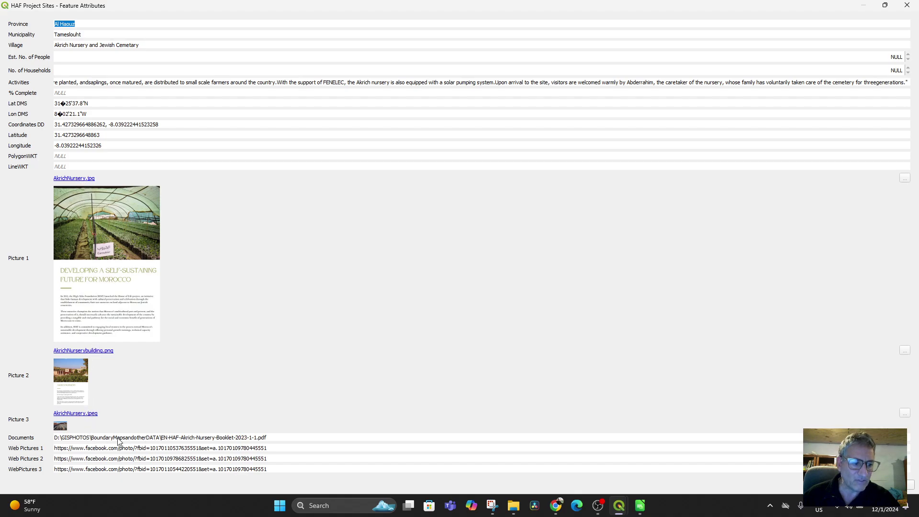
- View the linked AkrichNurserybuilding.png picture, try to open the nursery booklet from the Documents field, and close the form
click(102, 440)
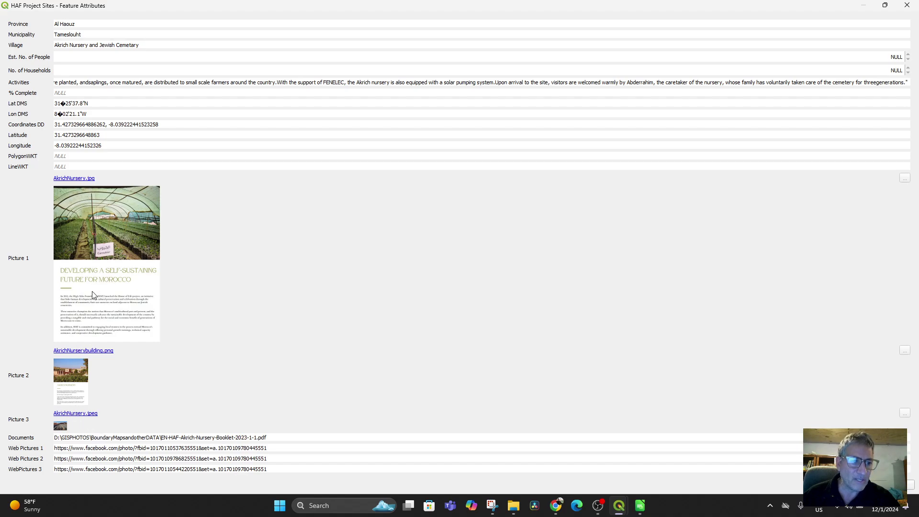
click(88, 351)
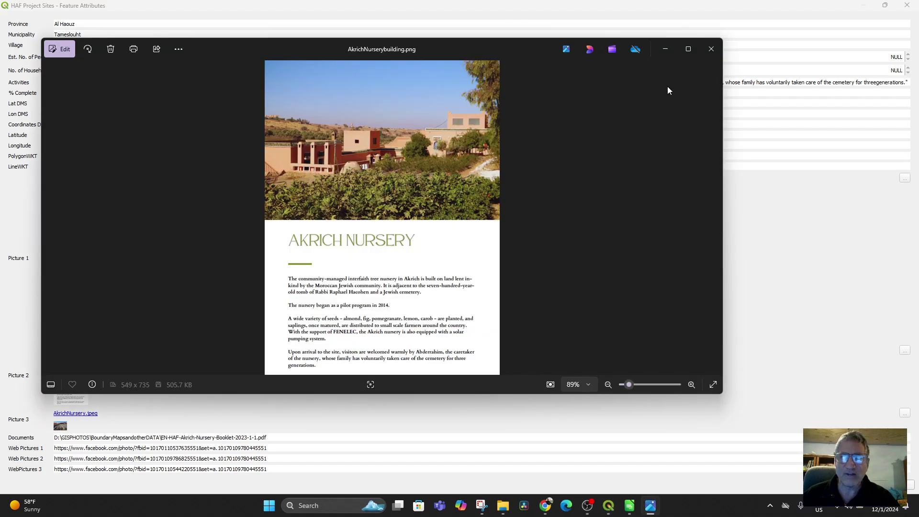
click(712, 49)
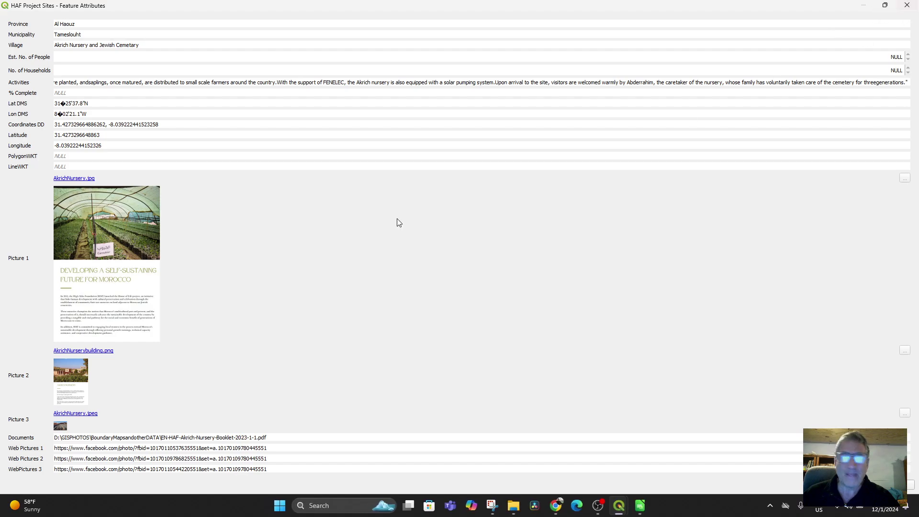
double_click(110, 437)
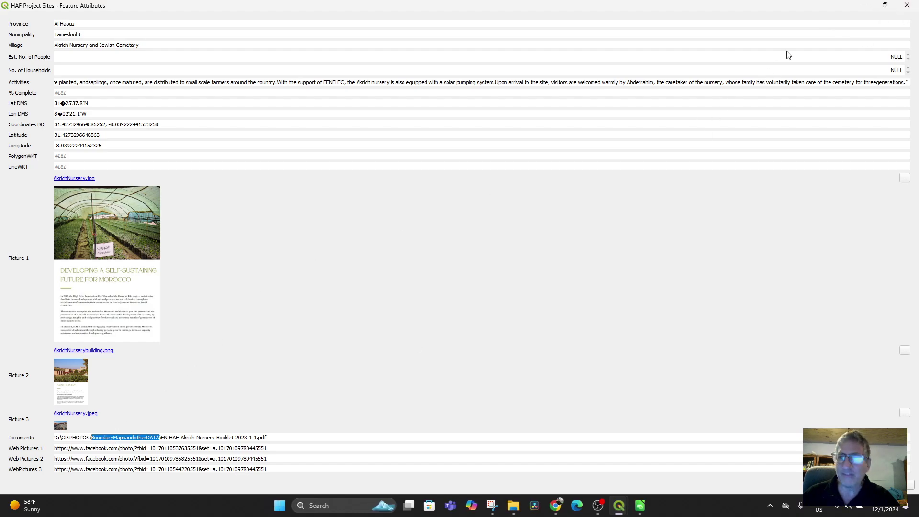
click(907, 6)
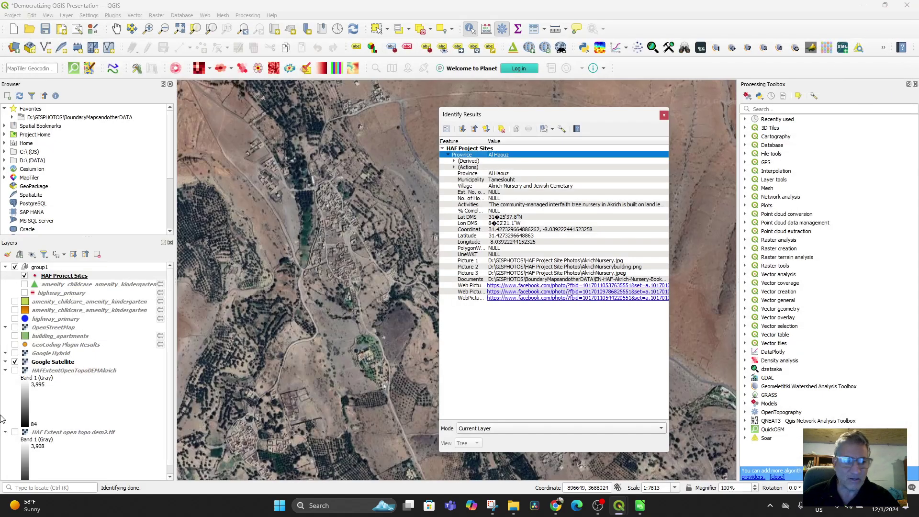
- In the HAF Project Sites attributes form, set the Documents field's widget to Attachment and use a hyperlink for the document path
right_click(49, 278)
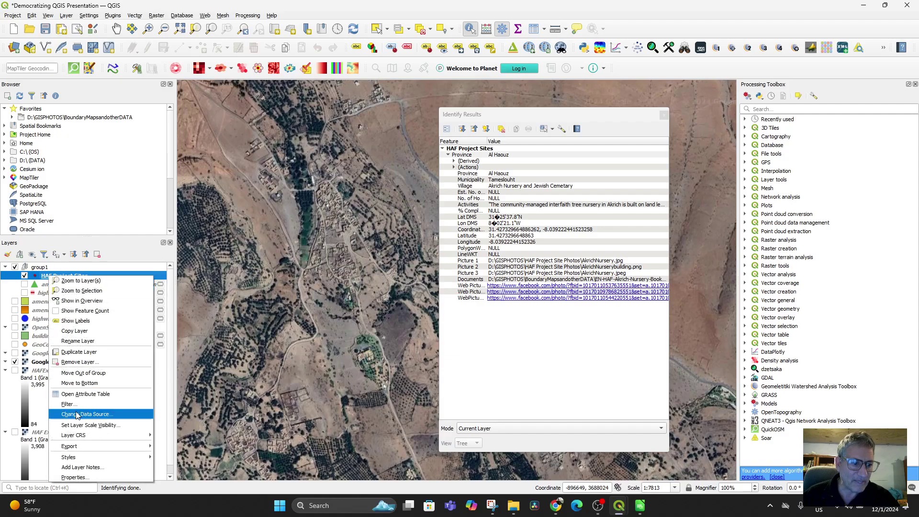
mouse_move(94, 449)
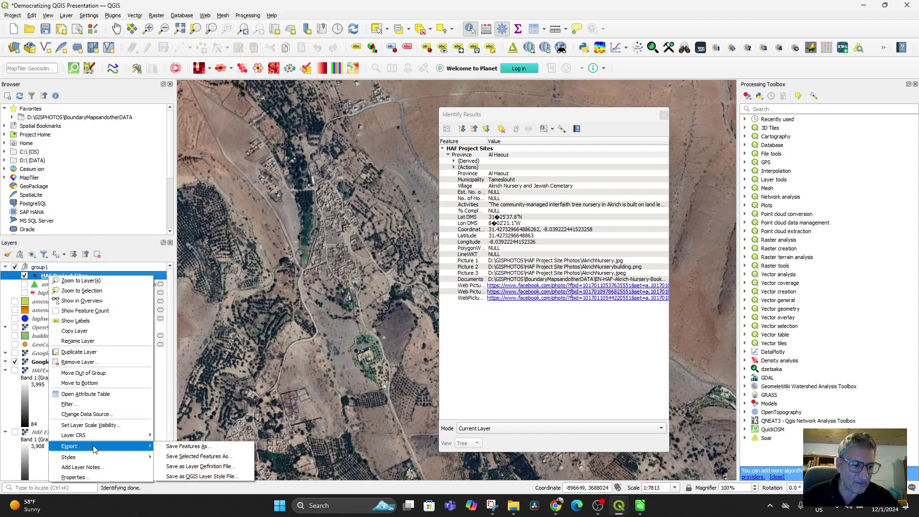
click(89, 478)
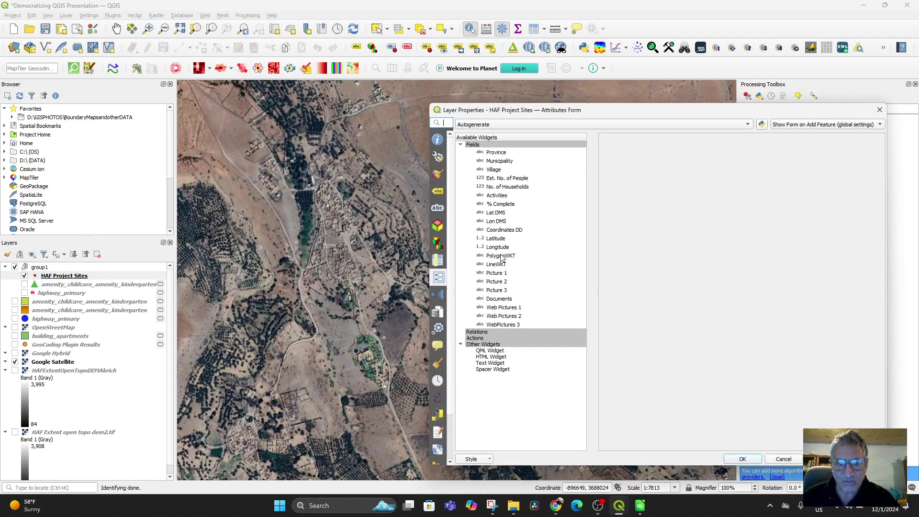
click(497, 301)
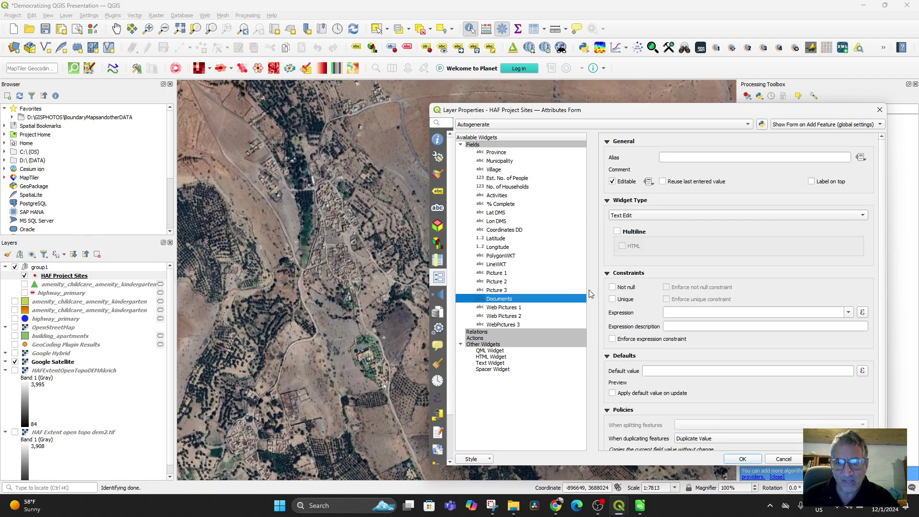
click(864, 216)
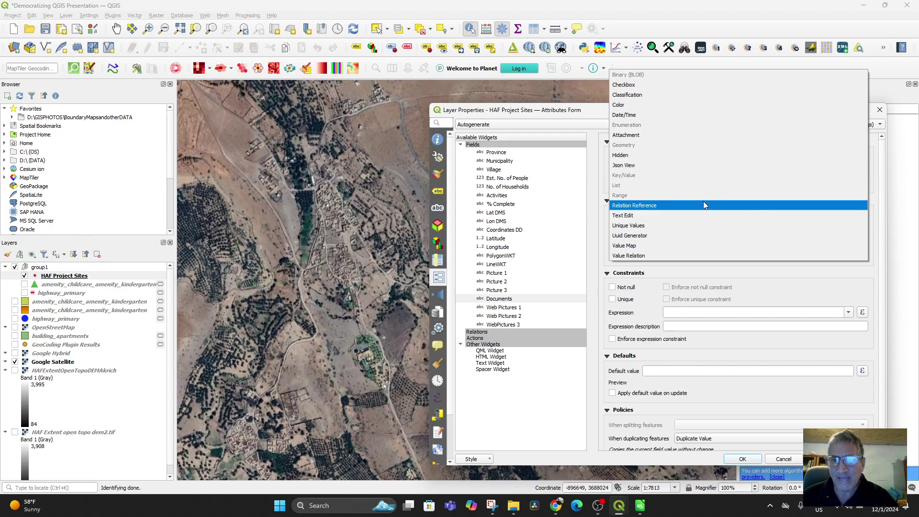
click(657, 137)
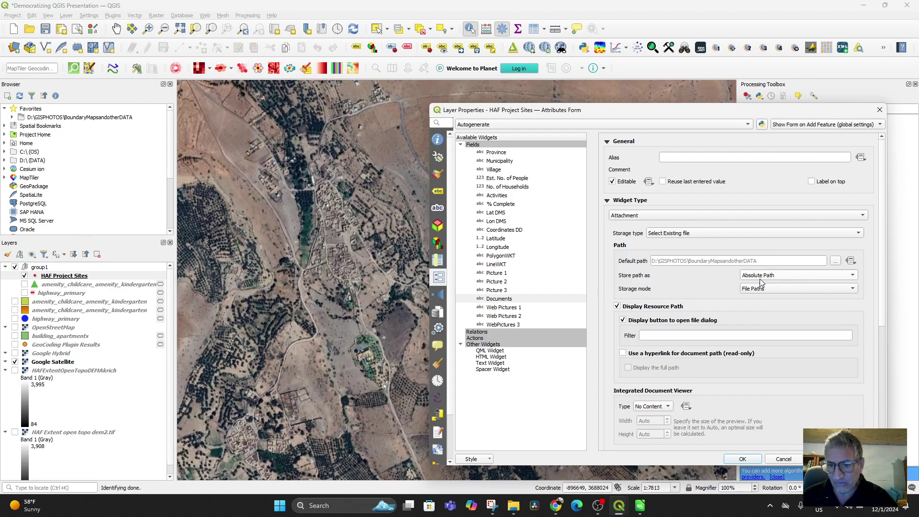
click(623, 353)
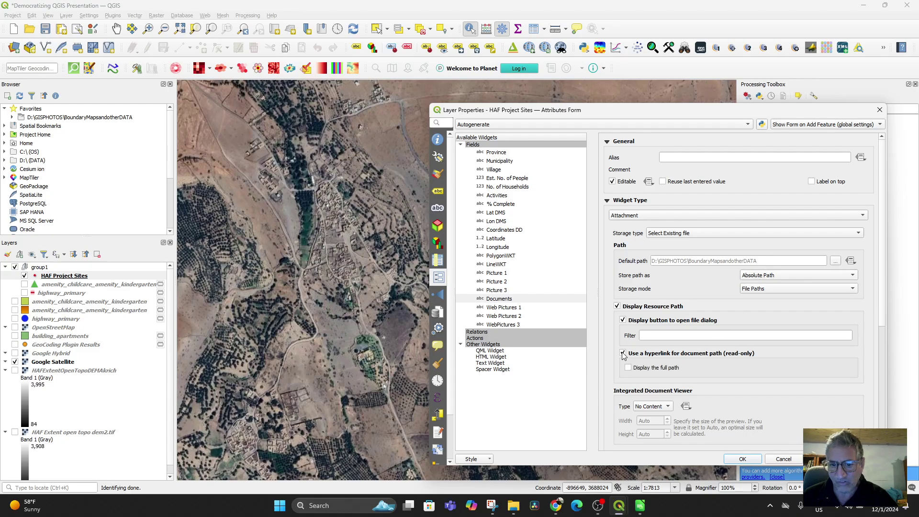
- Set the Documents field's integrated document viewer type to Image and apply the HAF Project Sites layer properties
scroll(669, 322, down, 3)
click(669, 321)
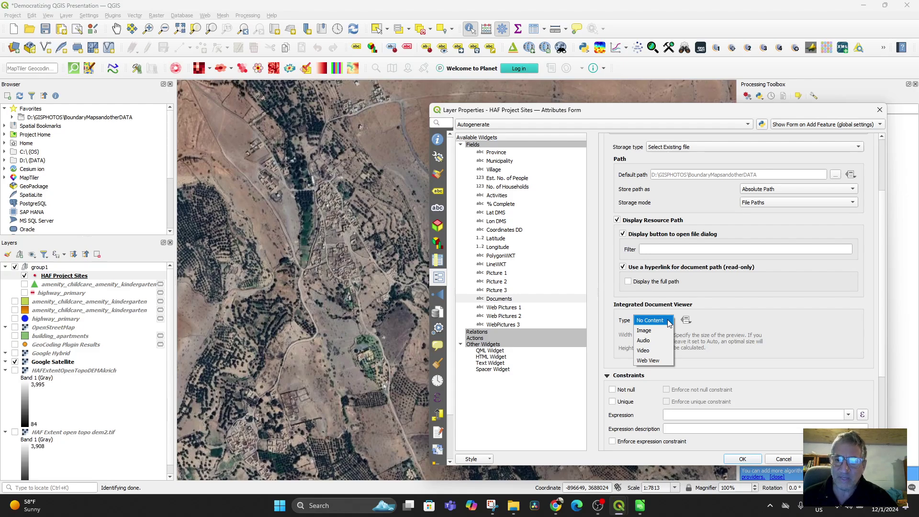
click(654, 331)
scroll(719, 336, down, 4)
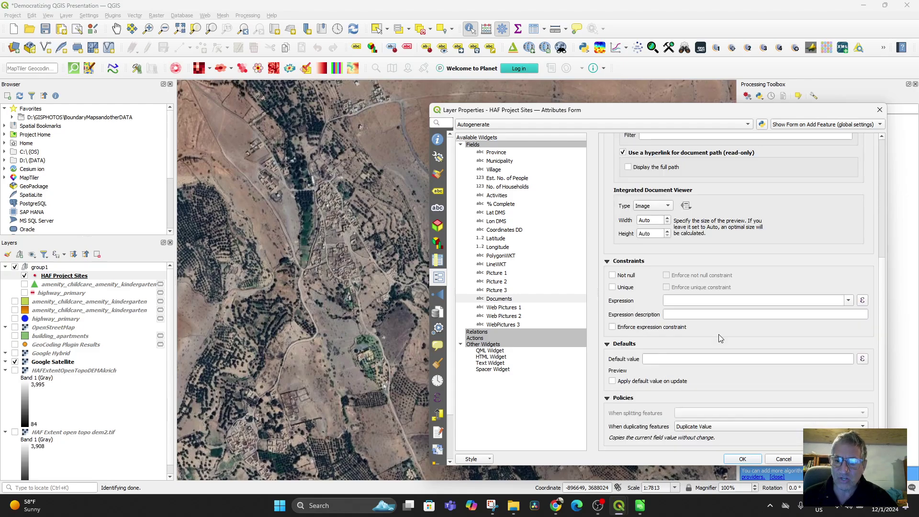
click(749, 460)
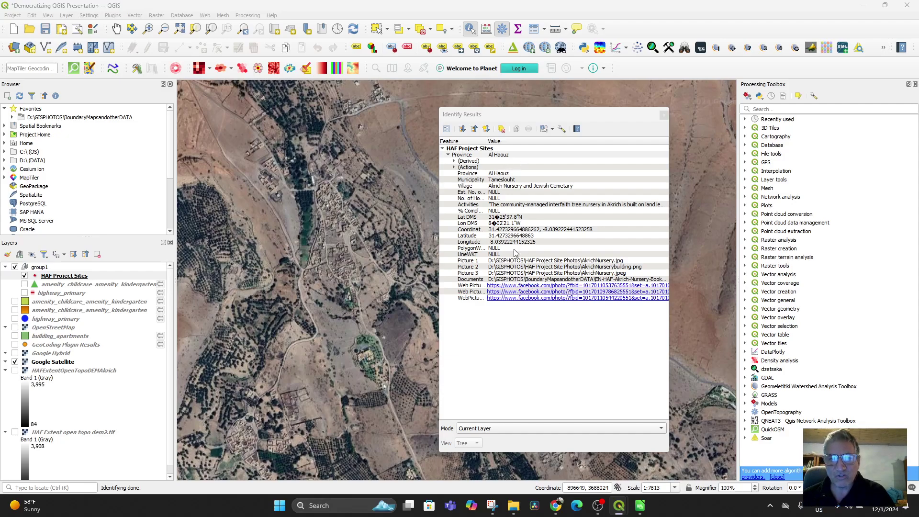
- Open the Akrich Nursery and Jewish Cemetary feature form, check its Documents and Web Pictures entries, close it and select the Documents result
double_click(454, 149)
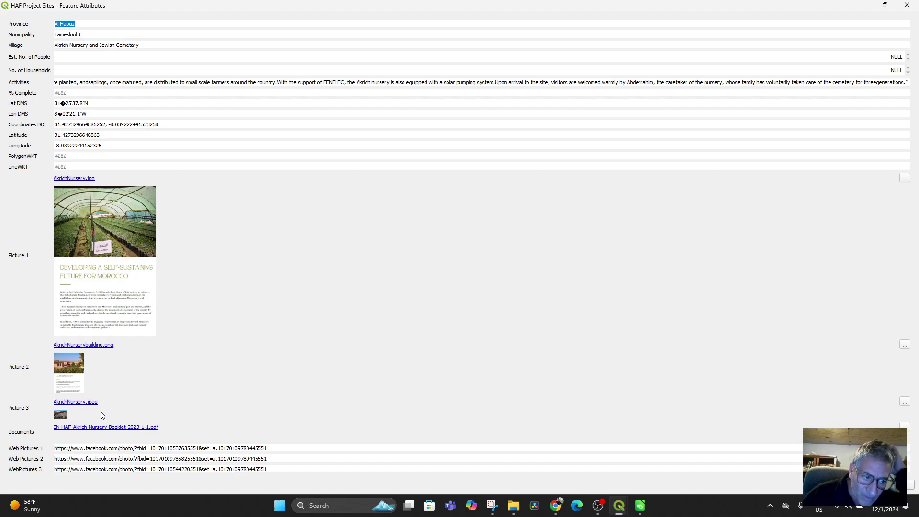
click(113, 452)
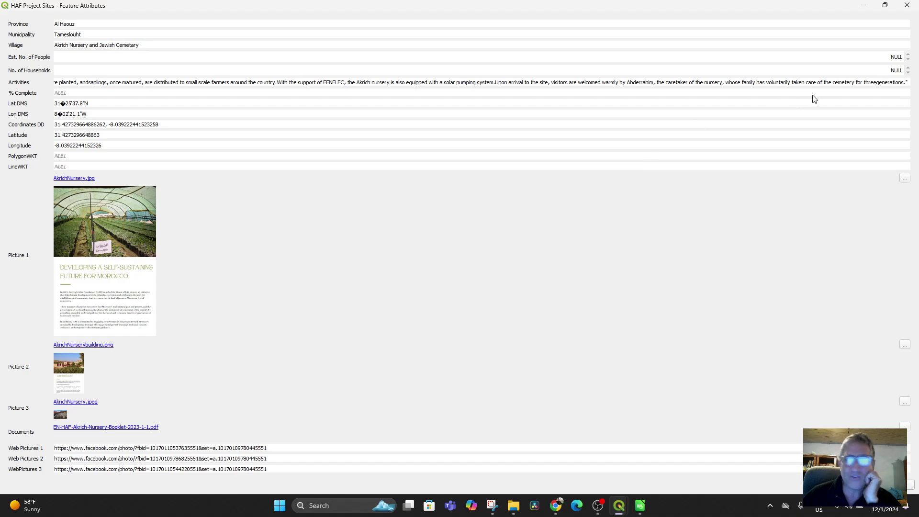
click(907, 6)
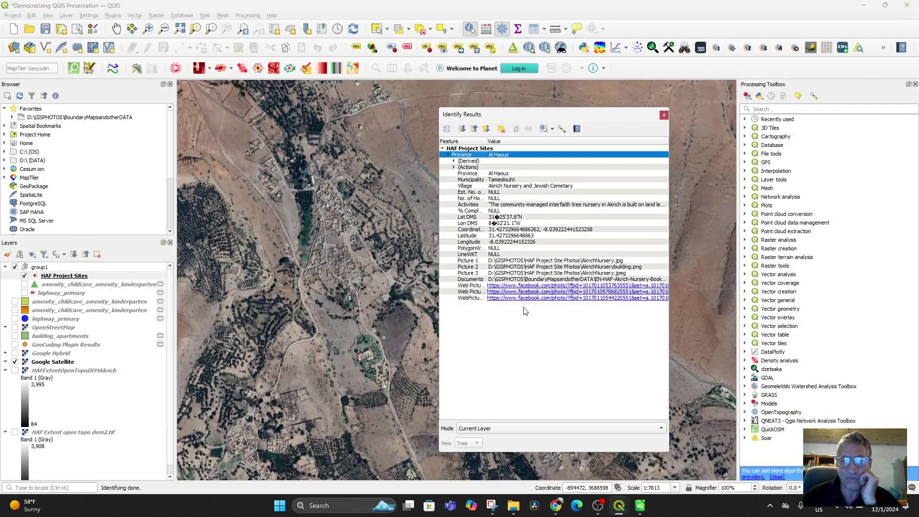
click(612, 280)
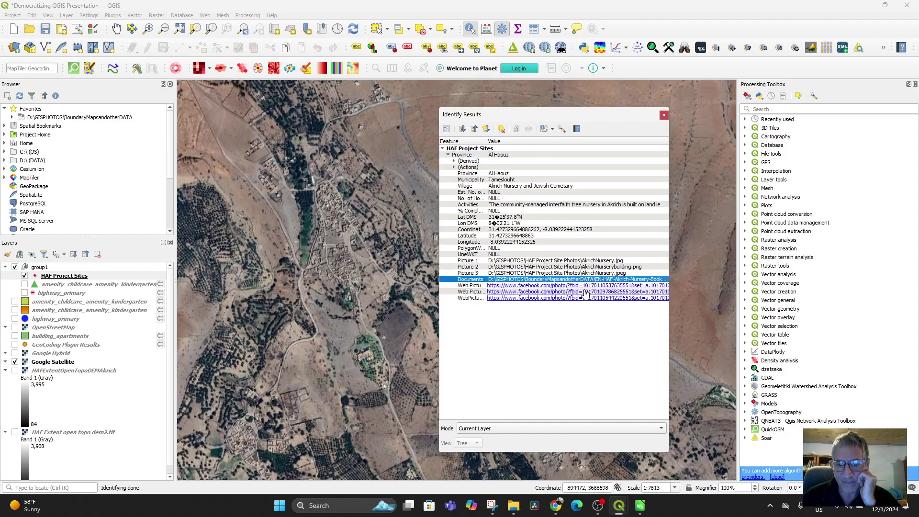
- View the Web Pictures 1 link of the Akrich nursery site, close the HAF Project Sites attribute table and return to QGIS
click(525, 287)
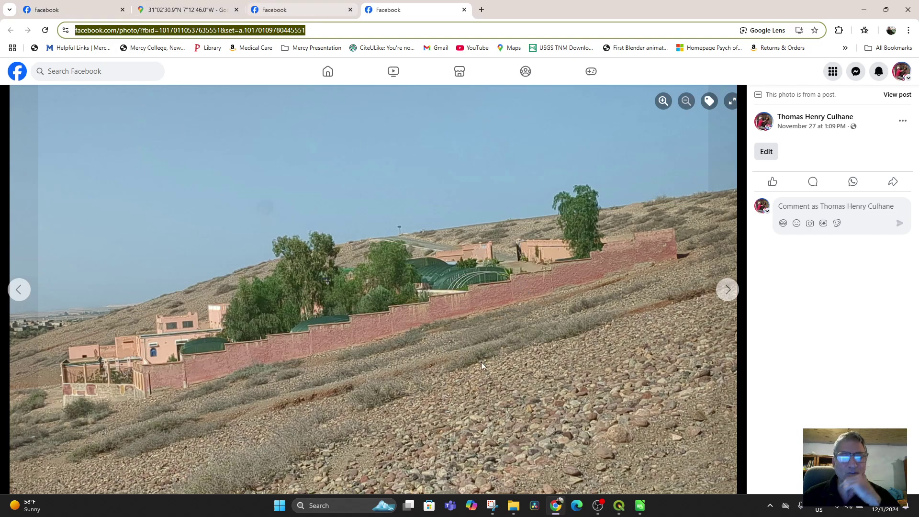
mouse_move(619, 506)
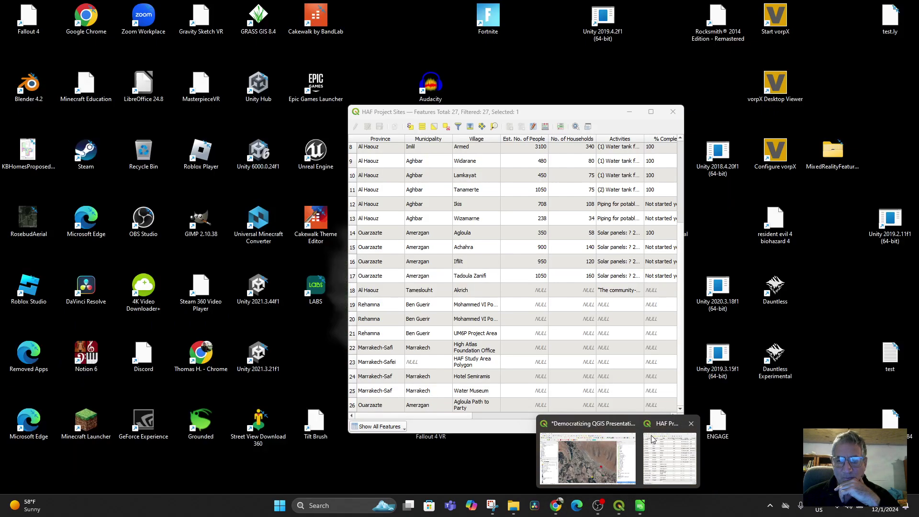
click(652, 435)
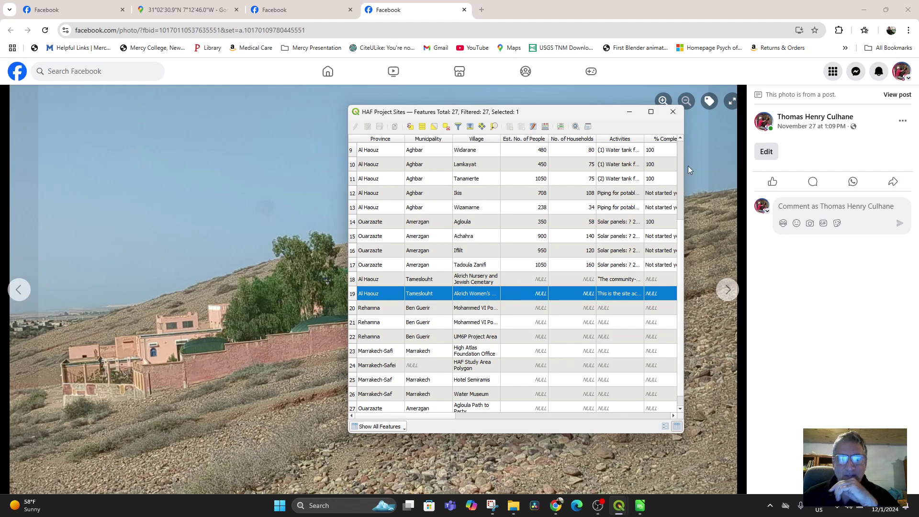
click(674, 113)
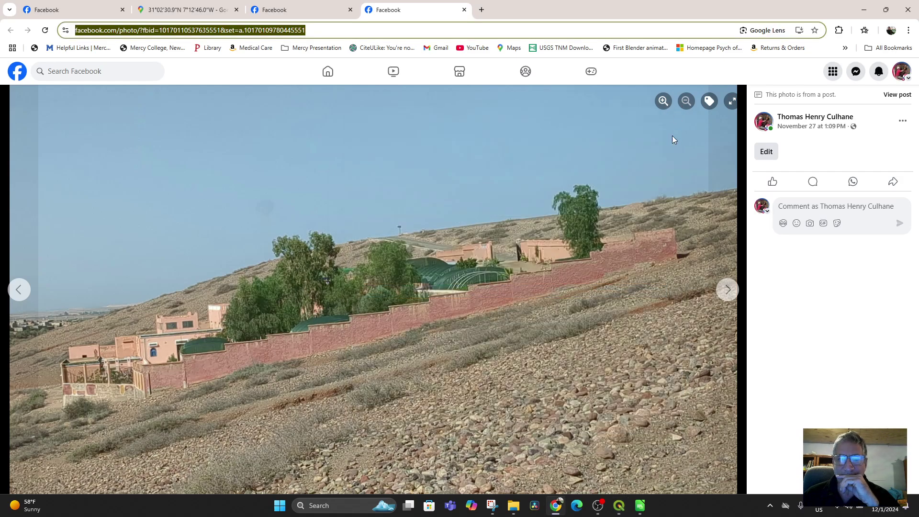
click(620, 510)
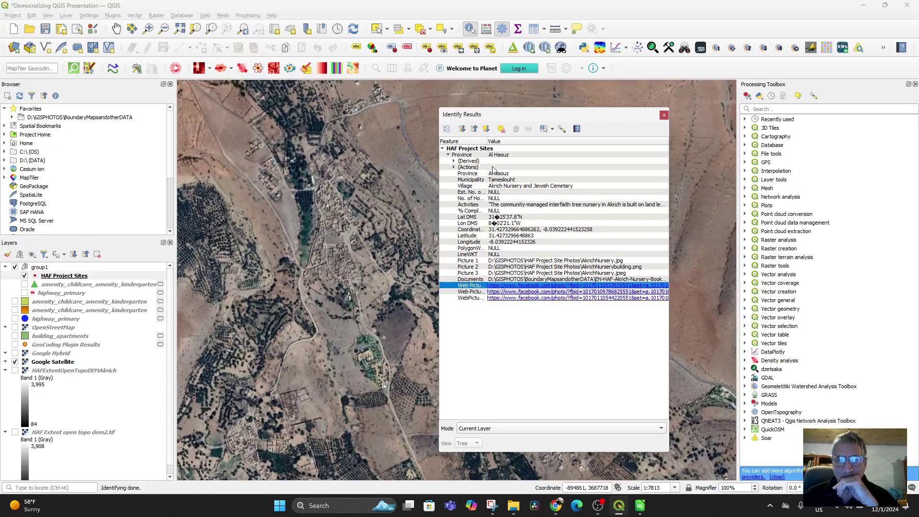
- View the Web Pictures 2 and WebPictures 3 links of the Akrich nursery site, returning to QGIS to close the identify results
click(522, 292)
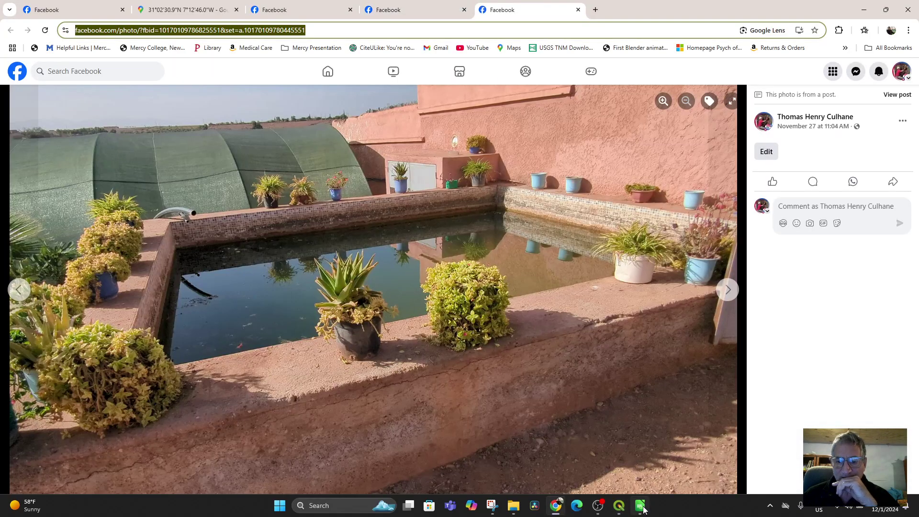
click(641, 510)
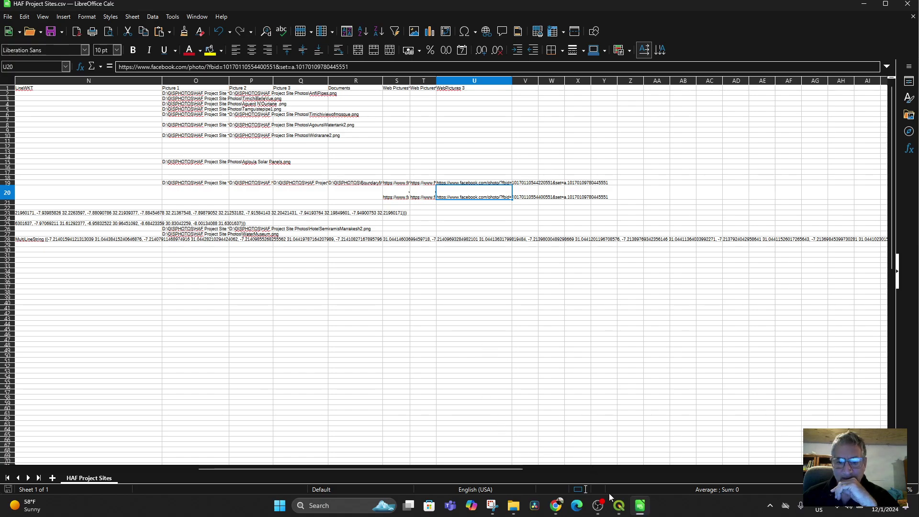
click(619, 507)
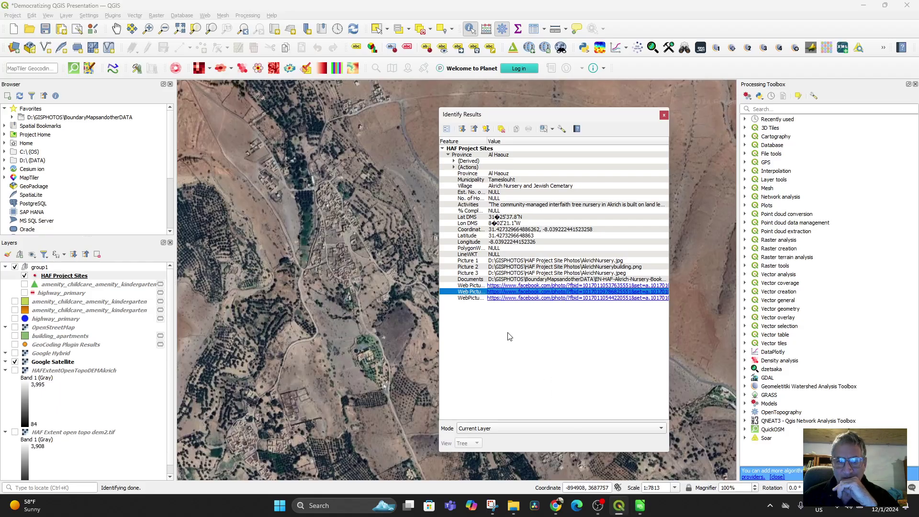
click(514, 298)
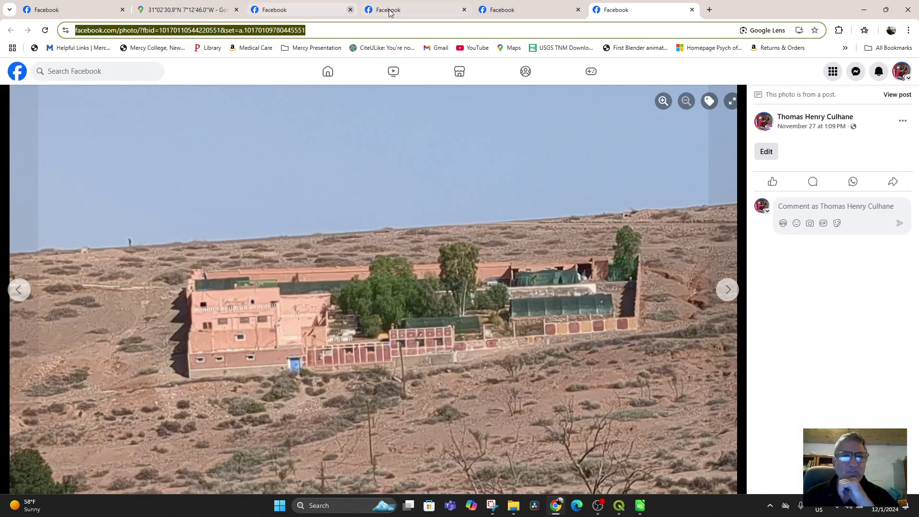
click(617, 509)
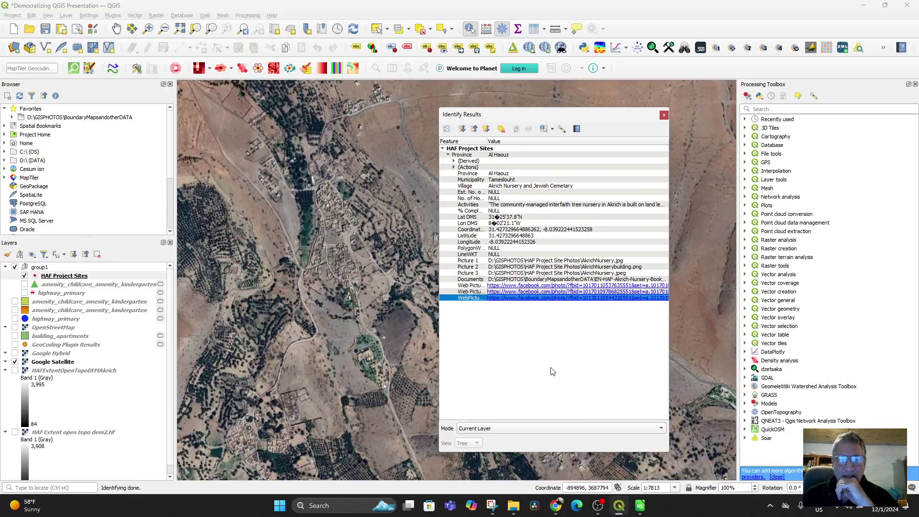
click(667, 122)
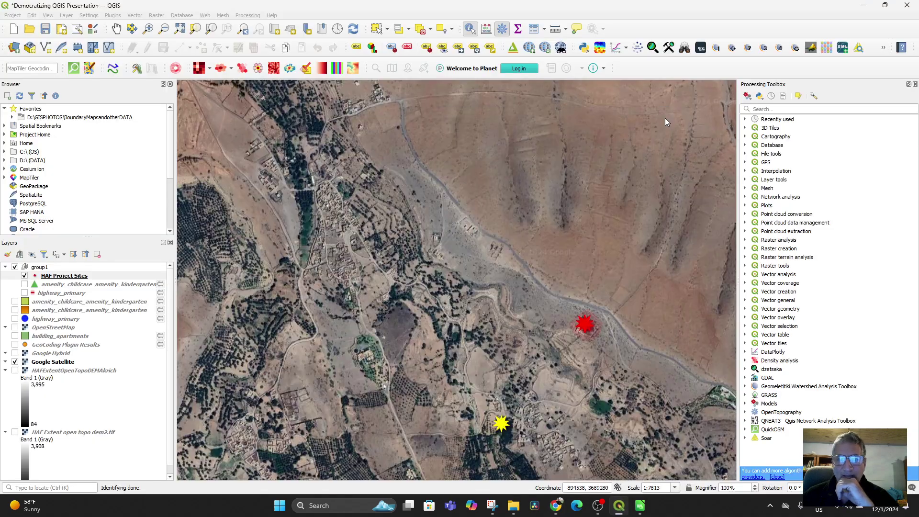
- Identify the red star site again, close its results and identify the yellow star site southwest of it
click(585, 325)
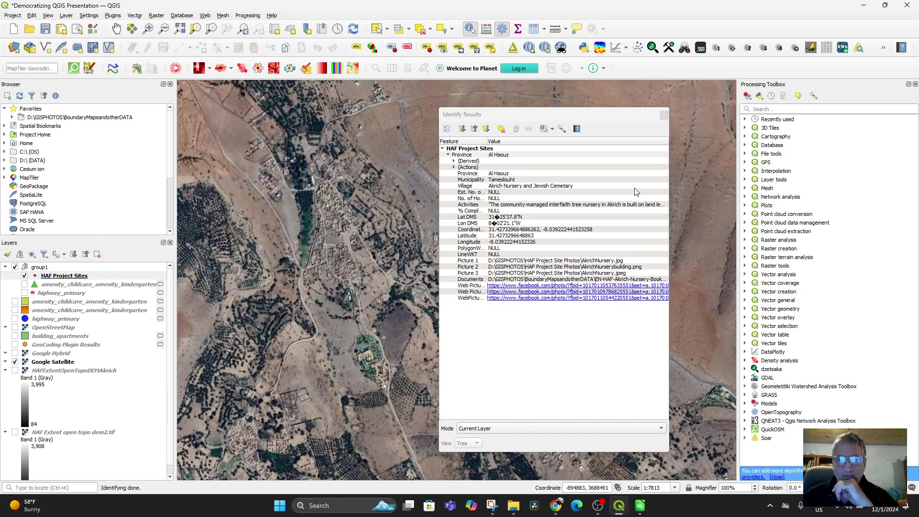
click(665, 116)
scroll(552, 368, up, 3)
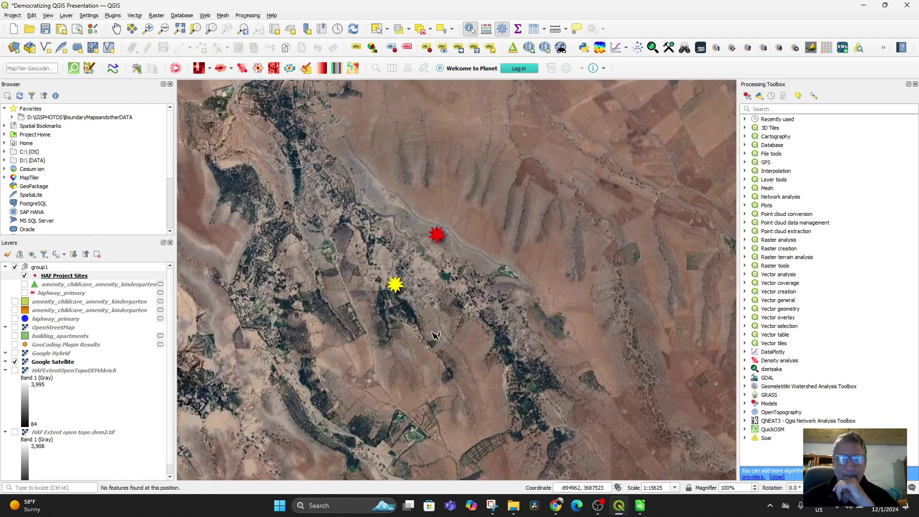
scroll(435, 332, up, 1)
drag(394, 294, 497, 368)
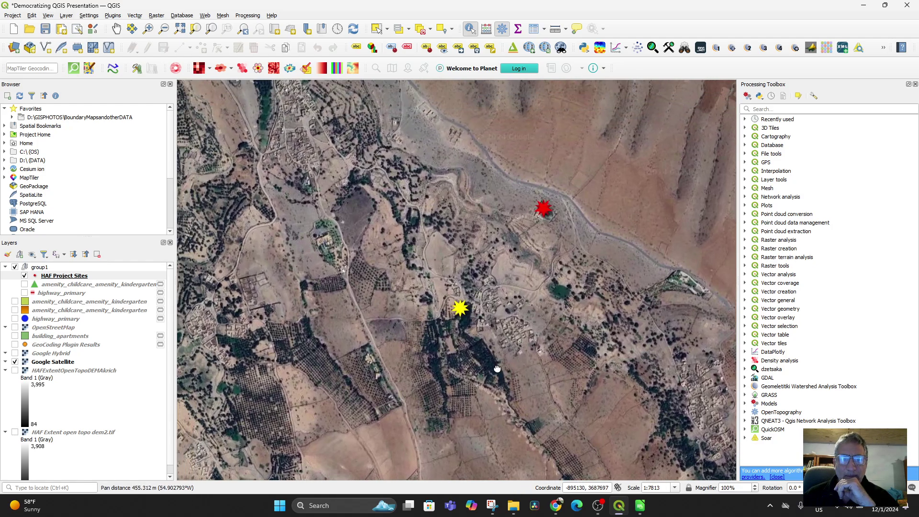
scroll(412, 312, up, 1)
scroll(483, 345, up, 1)
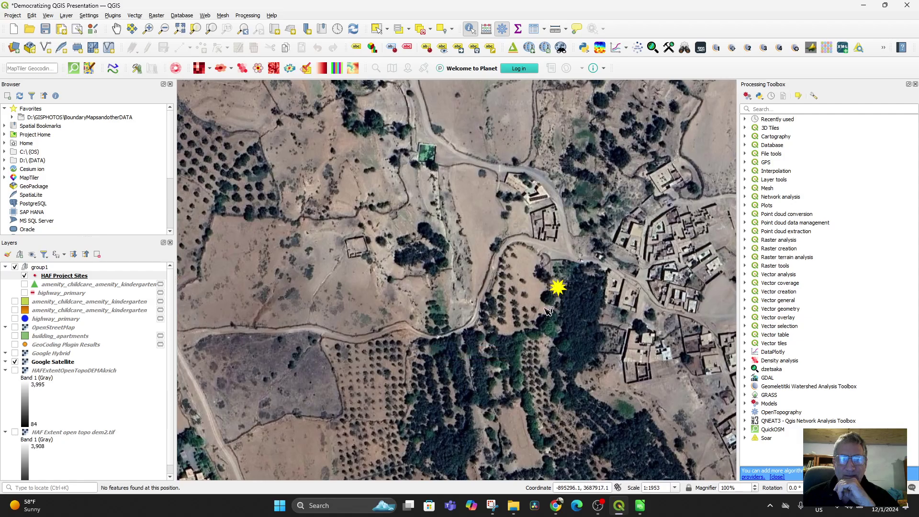
click(559, 291)
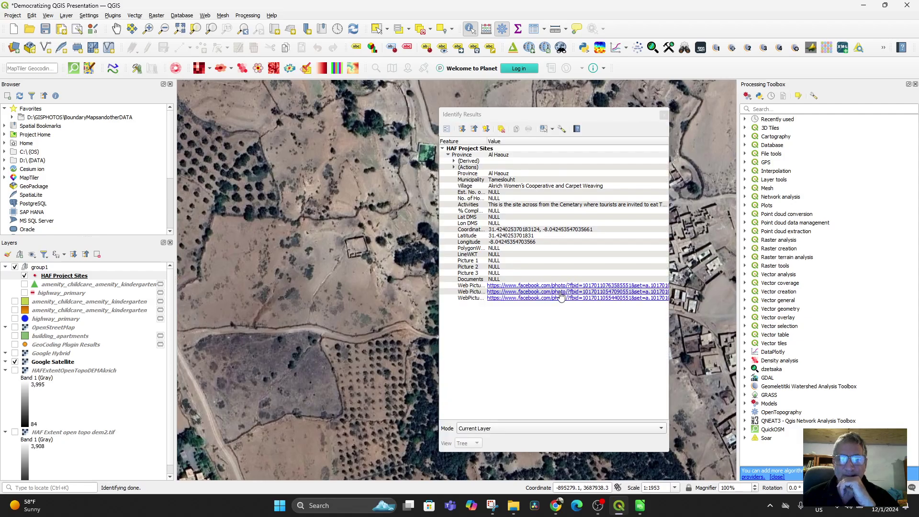
- View all three web picture links of the Akrich Women's Cooperative and Carpet Weaving site, returning to QGIS to close the identify results
click(528, 285)
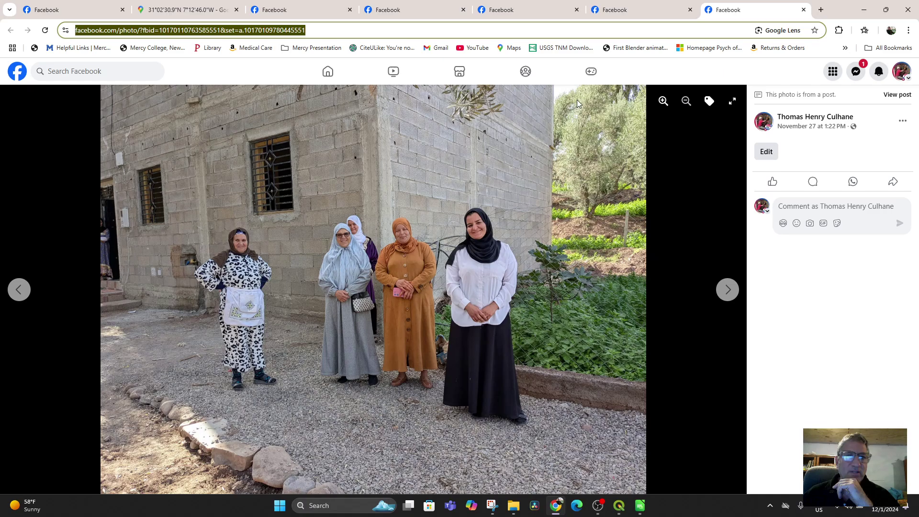
click(624, 505)
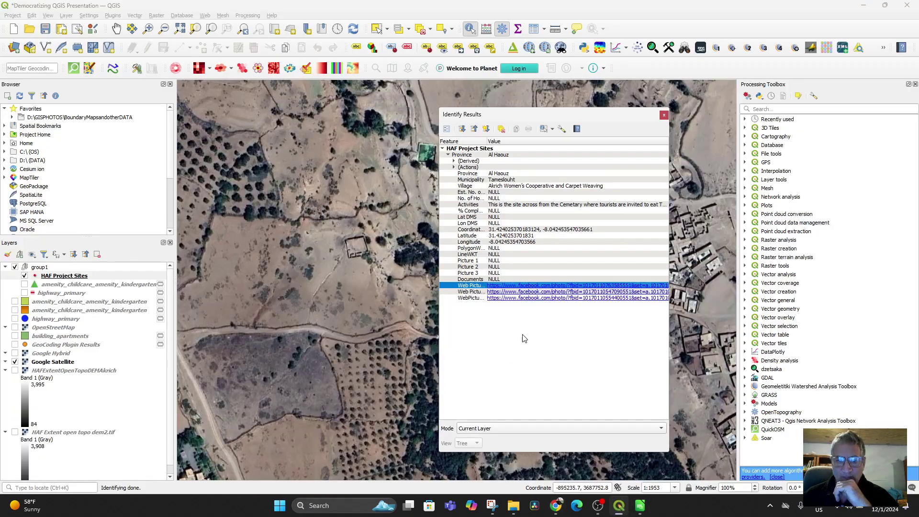
click(523, 290)
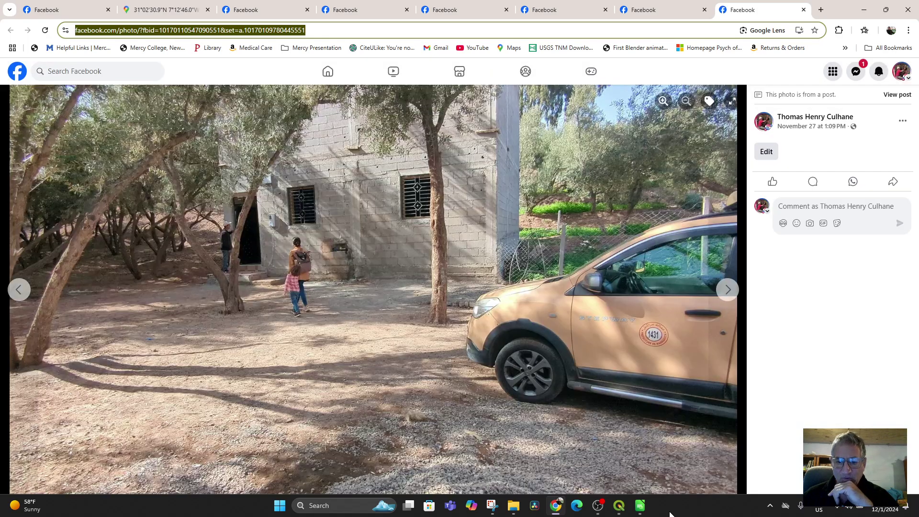
click(619, 505)
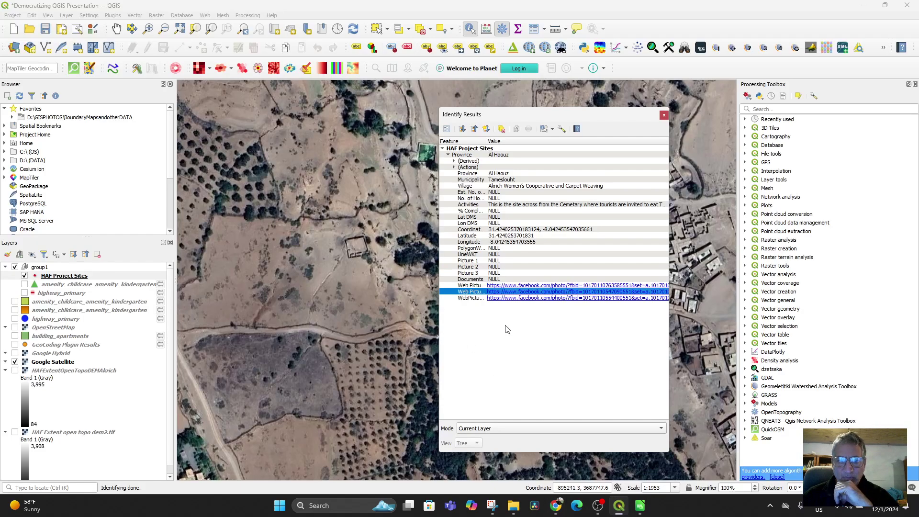
click(530, 299)
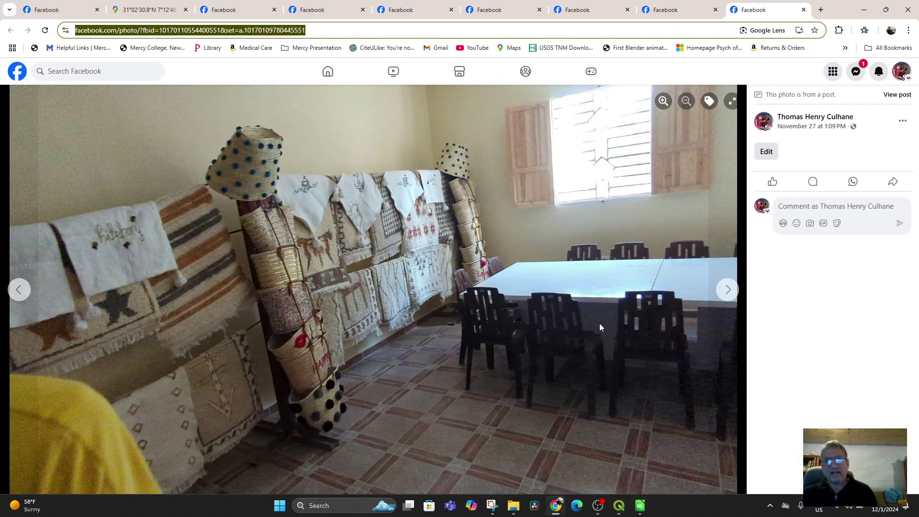
click(620, 506)
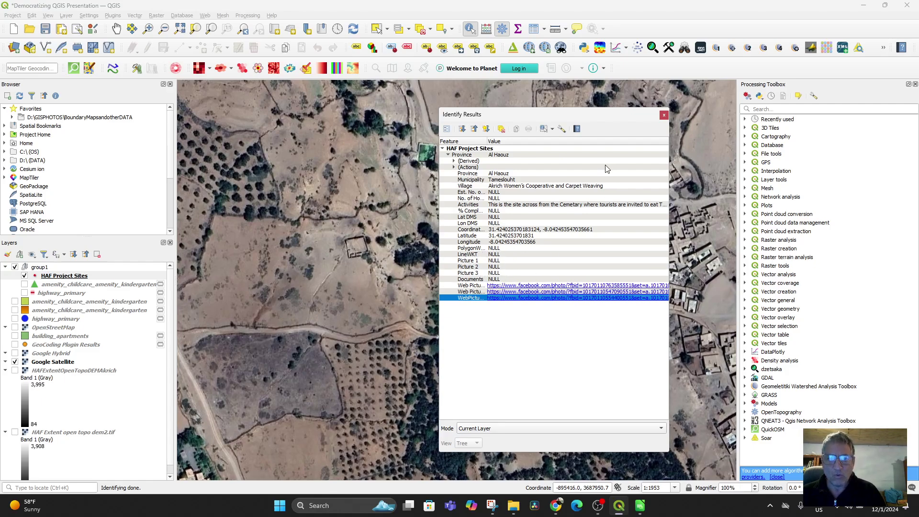
click(664, 115)
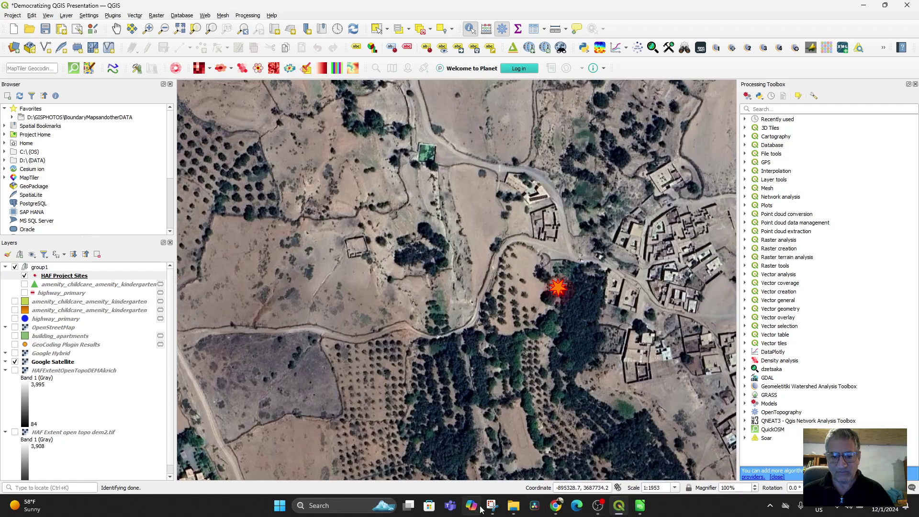
- Open a new Chrome tab and look through the DemocratizingQGISPresentation photo folder in File Explorer
click(557, 506)
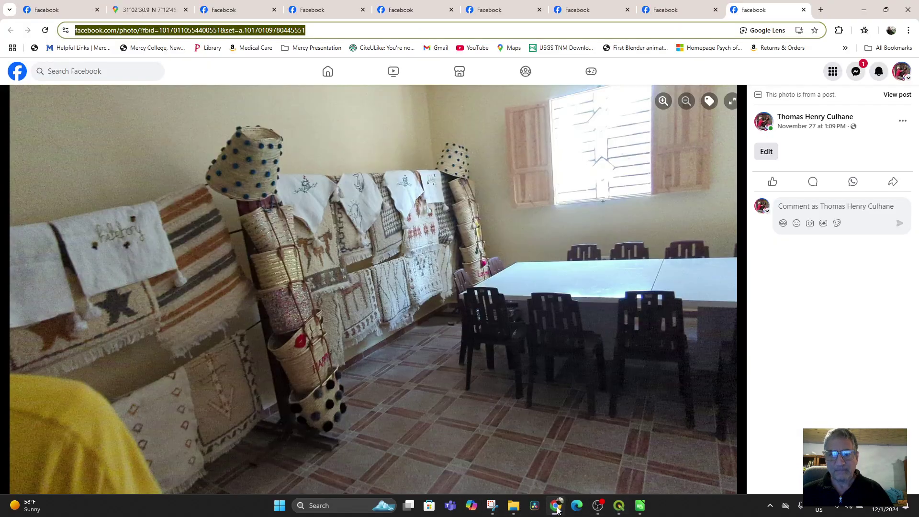
click(820, 10)
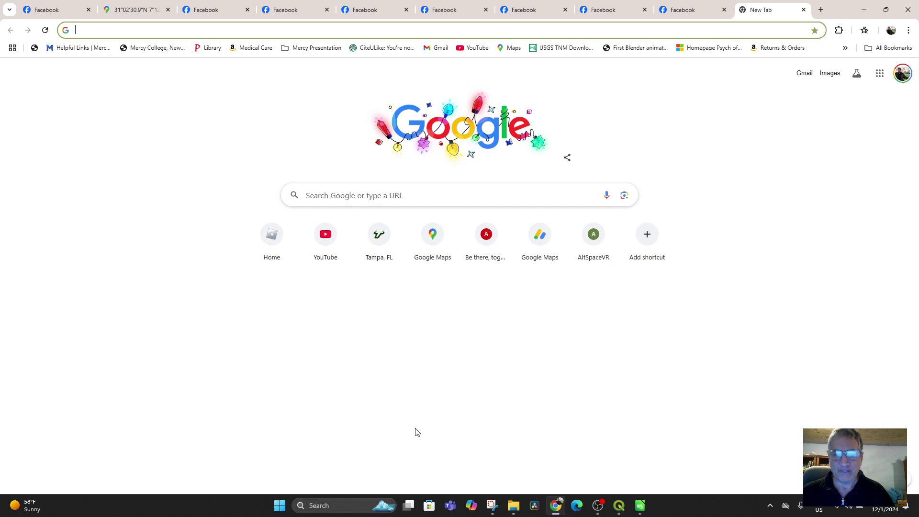
click(514, 506)
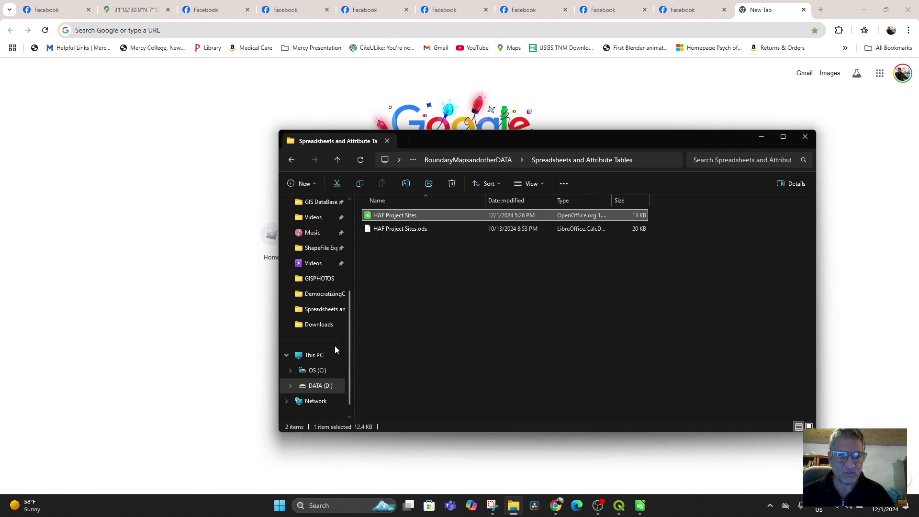
click(320, 297)
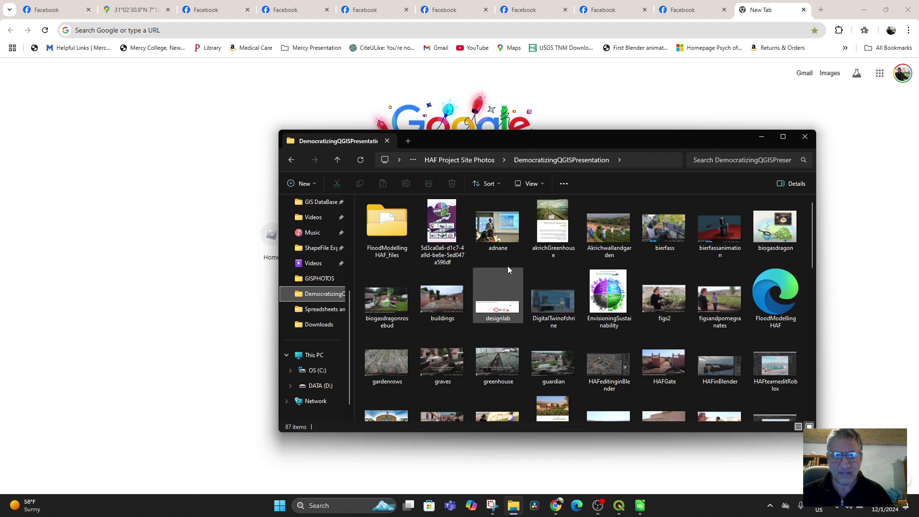
scroll(508, 280, down, 10)
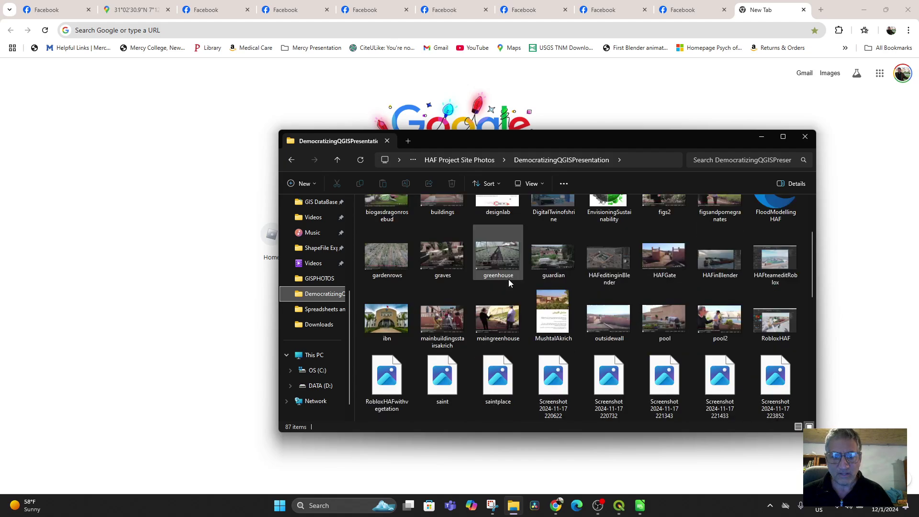
scroll(571, 354, up, 10)
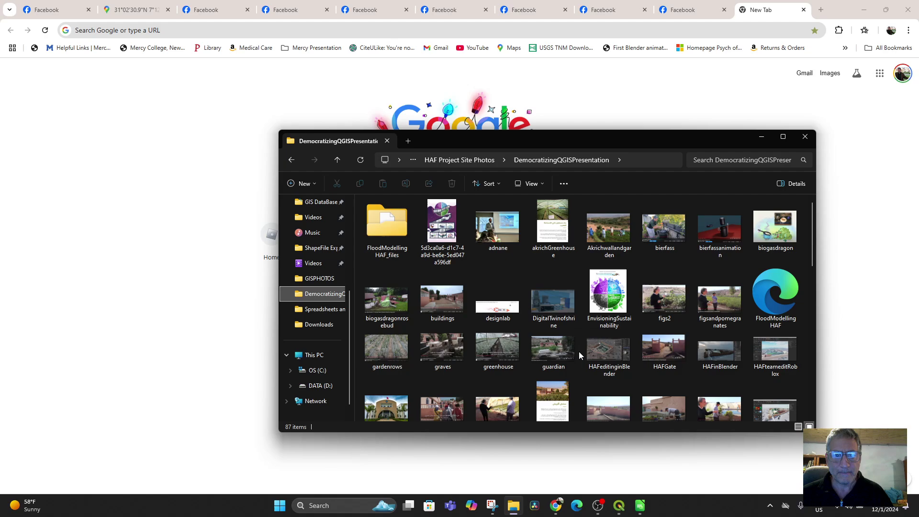
- Copy the path of the EN-HAF-Akrich-Nursery-Booklet-2023-1-1 PDF in the HAF Project Site Photos folder
click(486, 161)
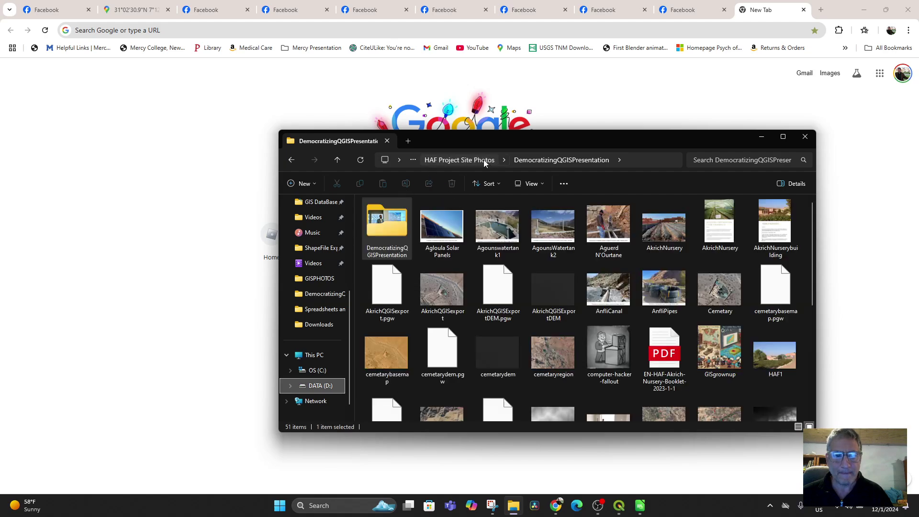
scroll(666, 287, down, 2)
click(669, 262)
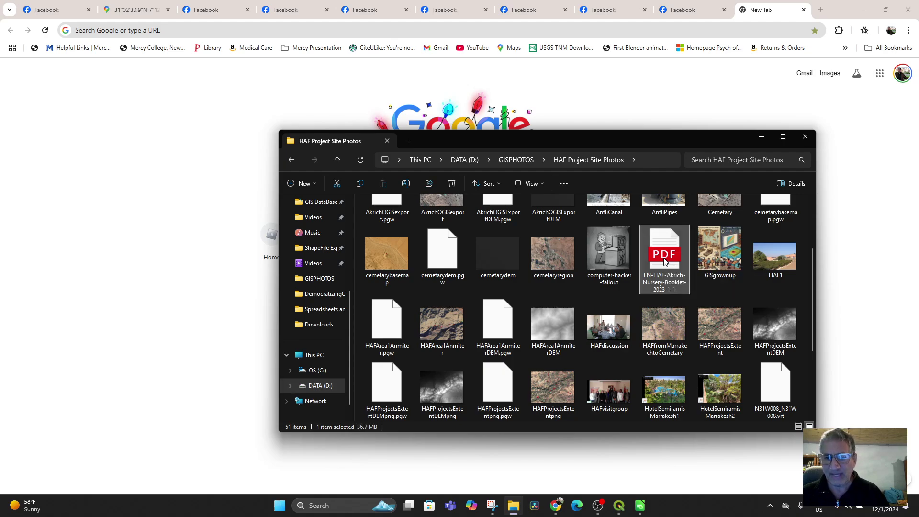
right_click(664, 261)
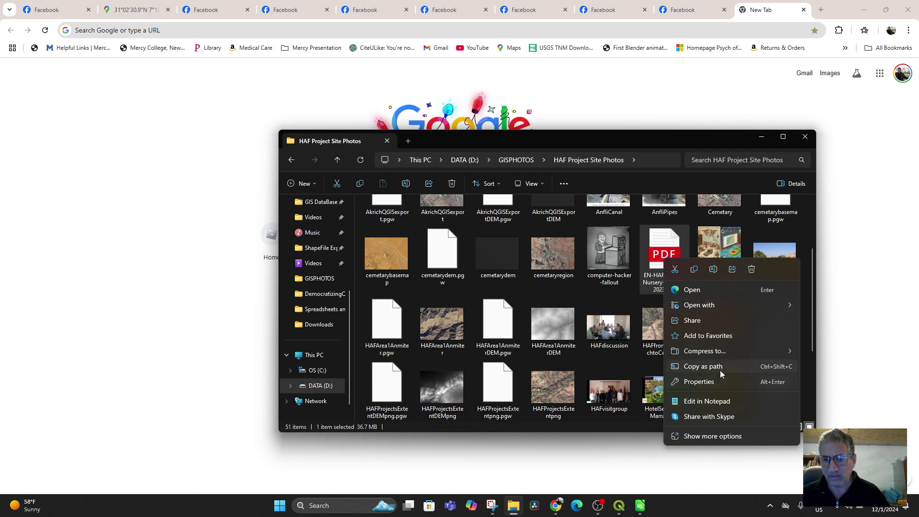
click(708, 369)
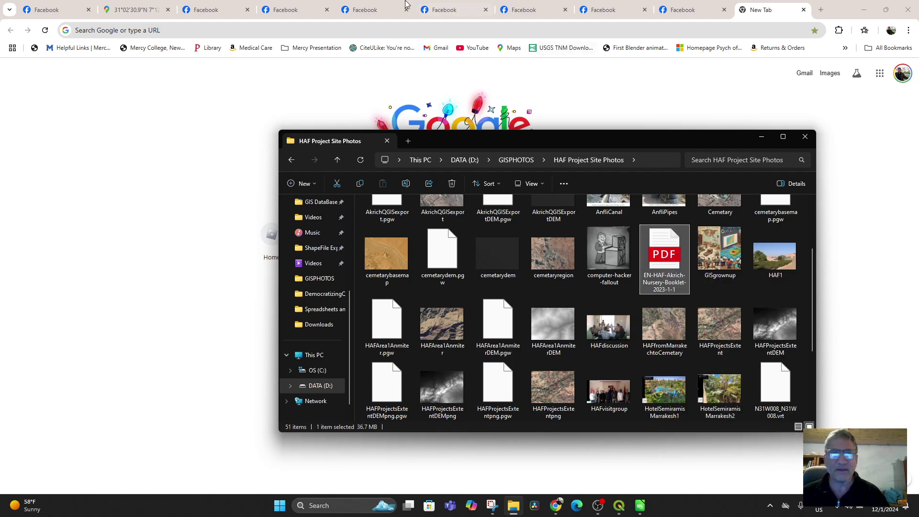
- In LibreOffice Calc, enter D:\GISPHOTOS\HAF Project Site Photos\EN-HAF-Akrich-Nursery-Booklet-2023-1-1.pdf without quotation marks in Documents cell R20 and save the CSV
click(621, 510)
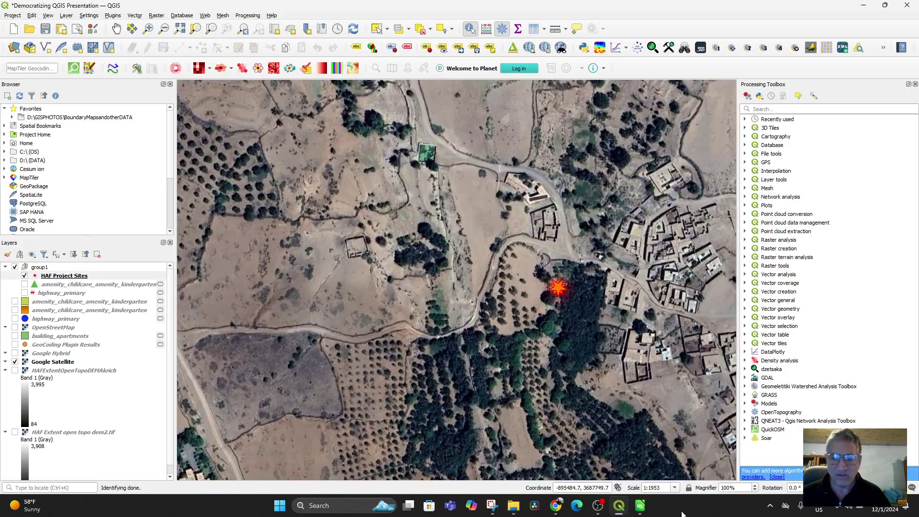
click(640, 506)
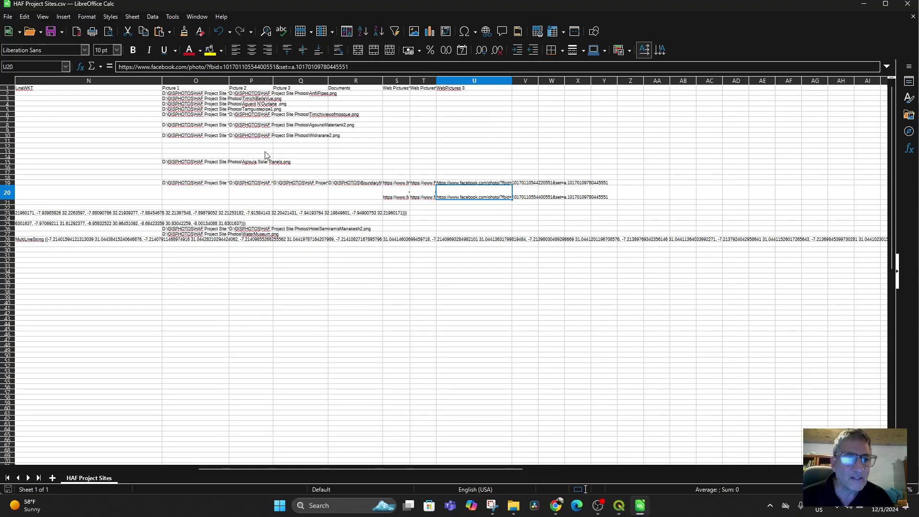
click(348, 201)
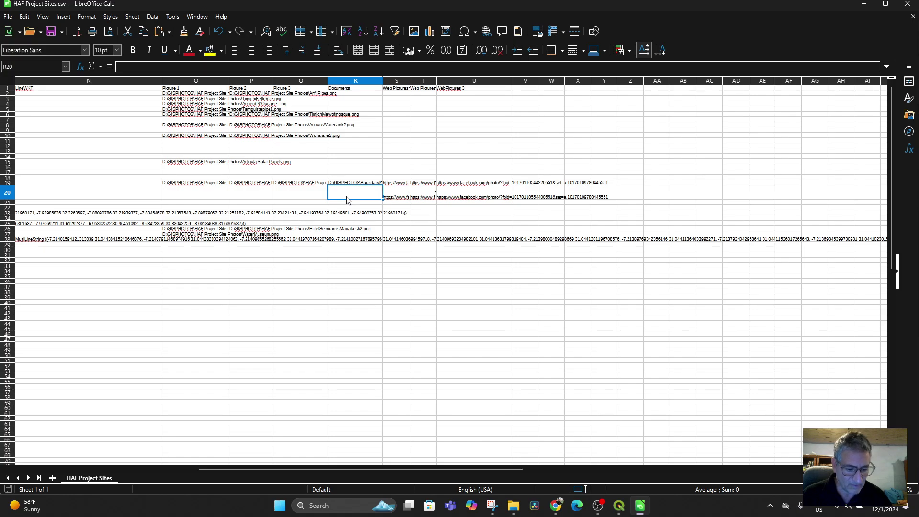
text("D:\GISPHOTOS\HAF Project Site Photos\EN-HAF-Akrich-Nursery-Booklet-2023-1-1.pdf")
double_click(366, 199)
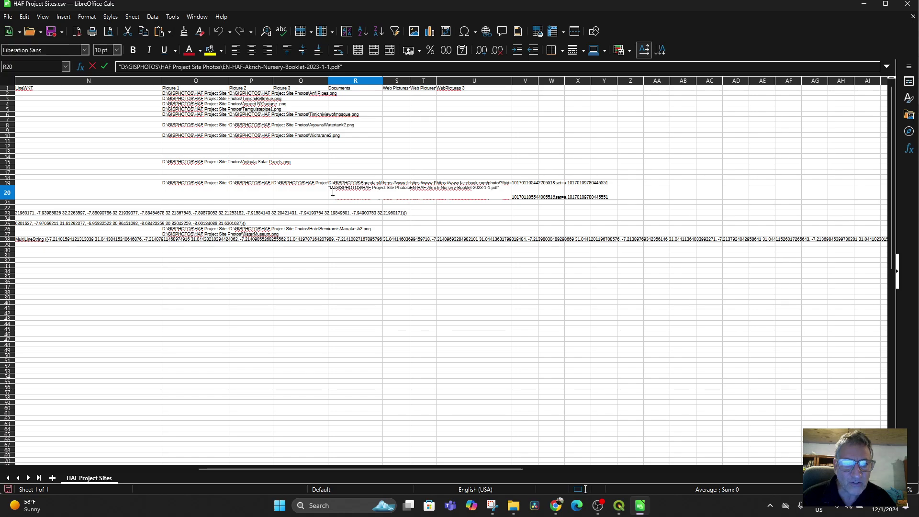
key(BackSpace)
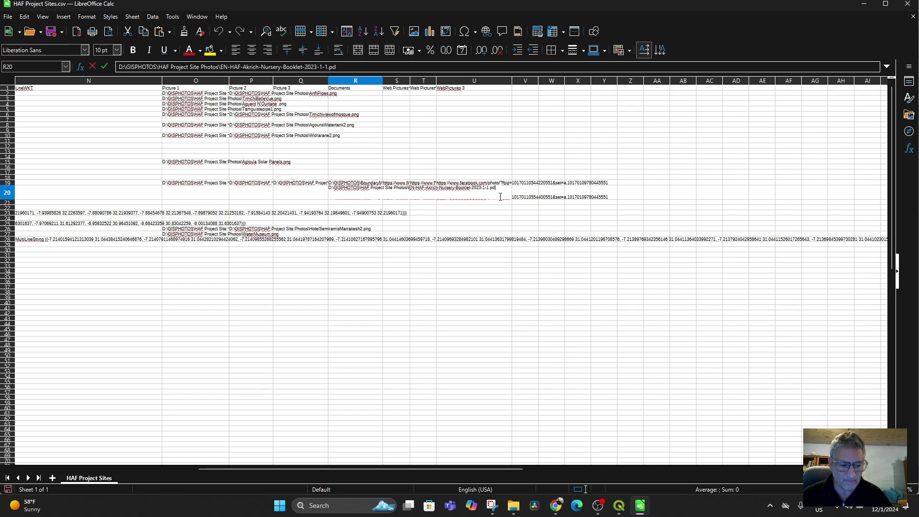
click(430, 251)
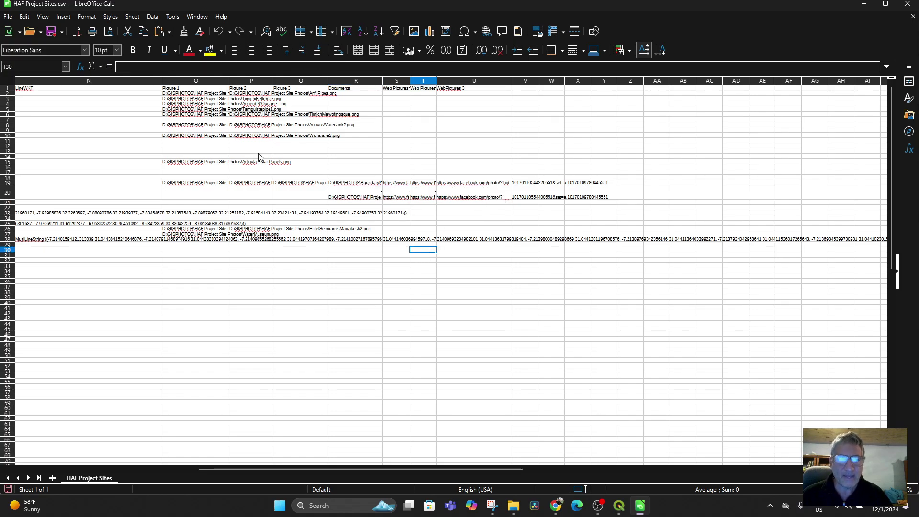
click(57, 35)
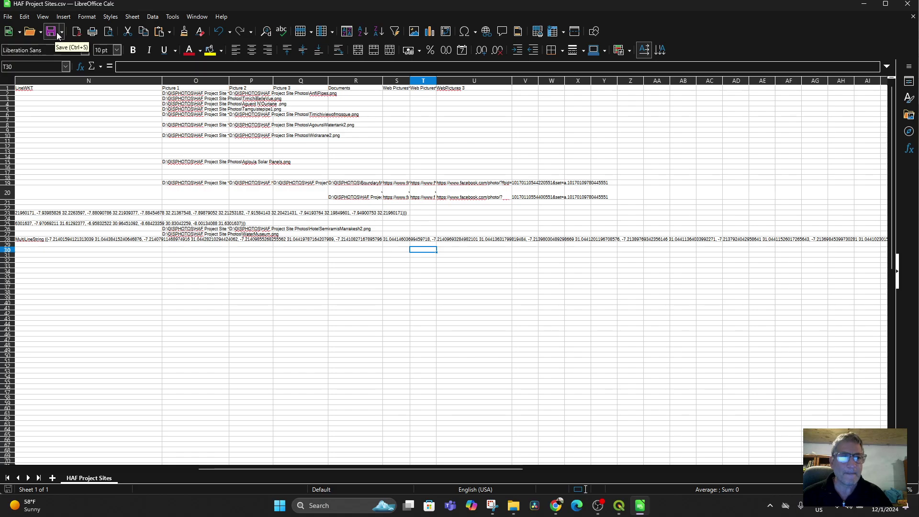
- Switch to QGIS and reload the HAF Project Sites layer by changing its data source to HAF Project Sites.csv
click(619, 506)
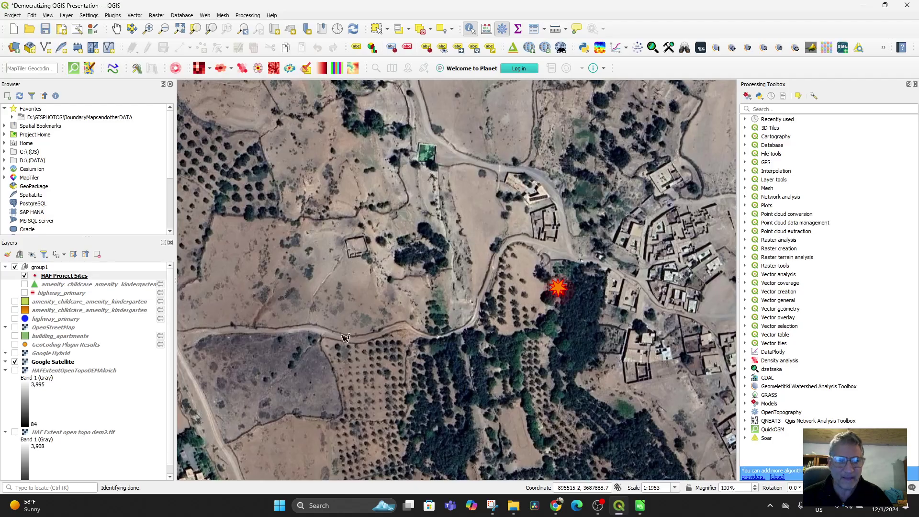
right_click(51, 278)
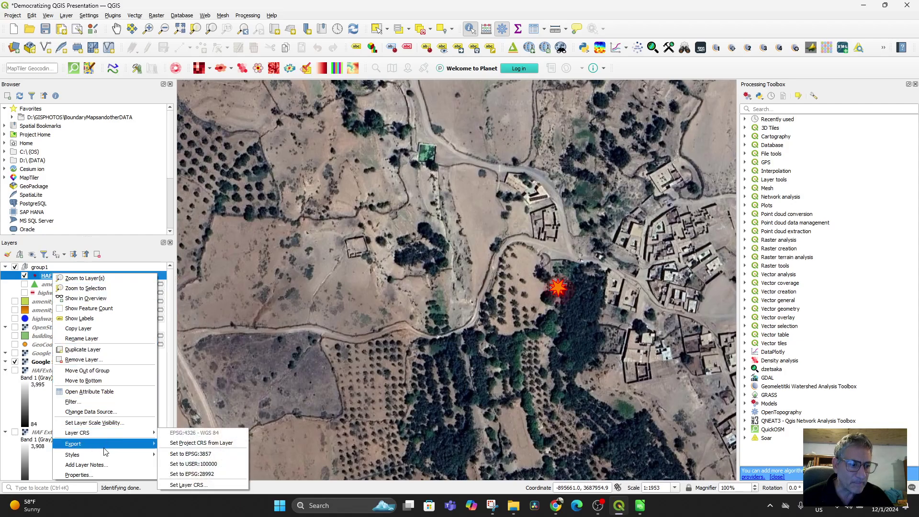
click(104, 412)
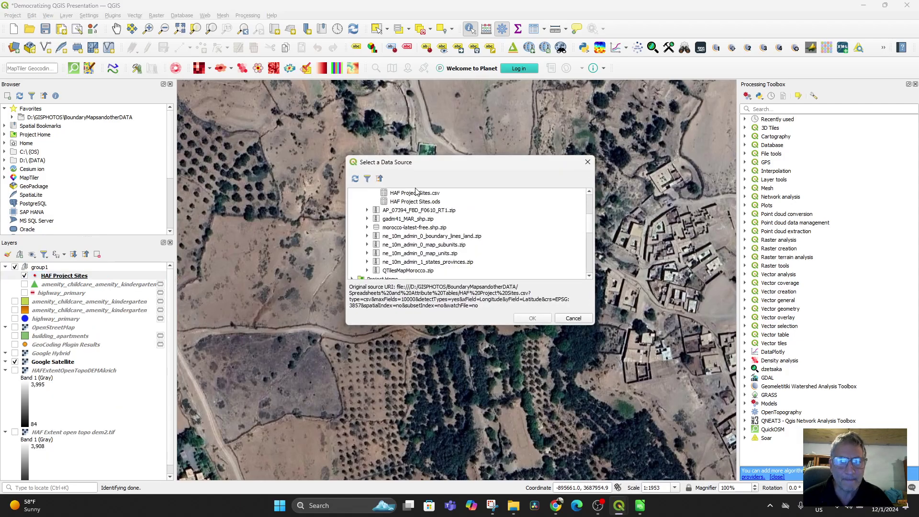
double_click(415, 194)
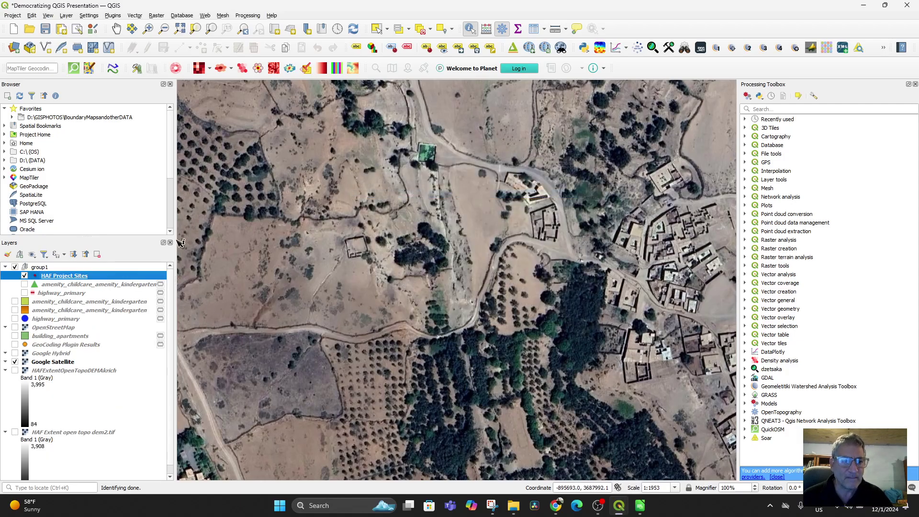
- Set the HAF Project Sites layer's coordinate reference system to EPSG:4326
right_click(105, 276)
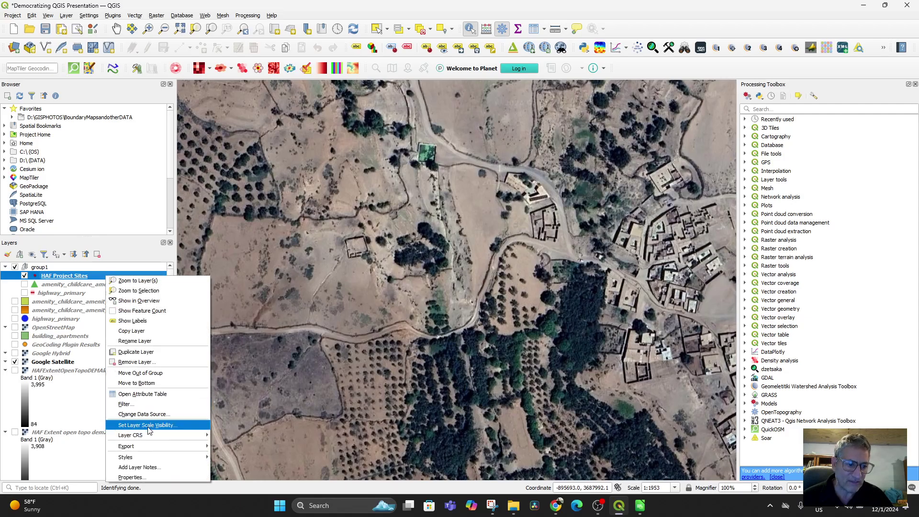
mouse_move(153, 437)
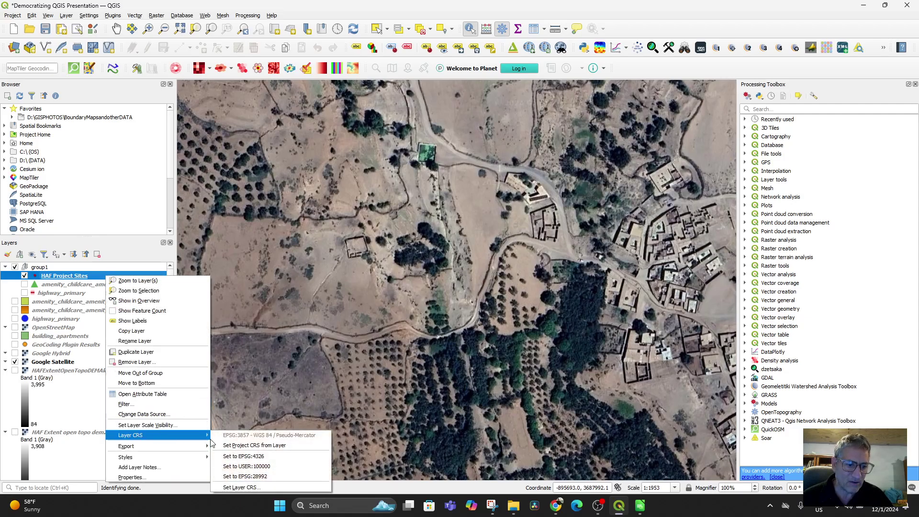
click(279, 456)
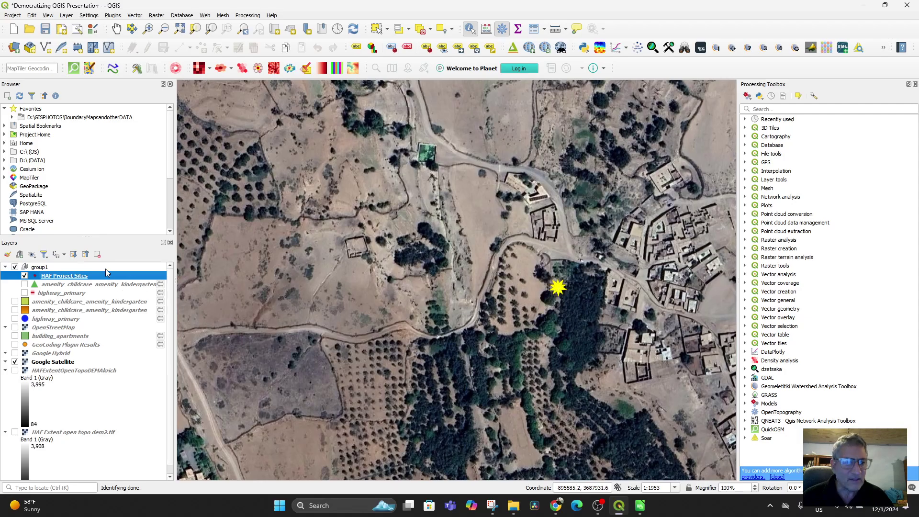
- In the layer's attributes form, make the Documents field display the full hyperlink path and set its integrated viewer type to No Content
right_click(51, 279)
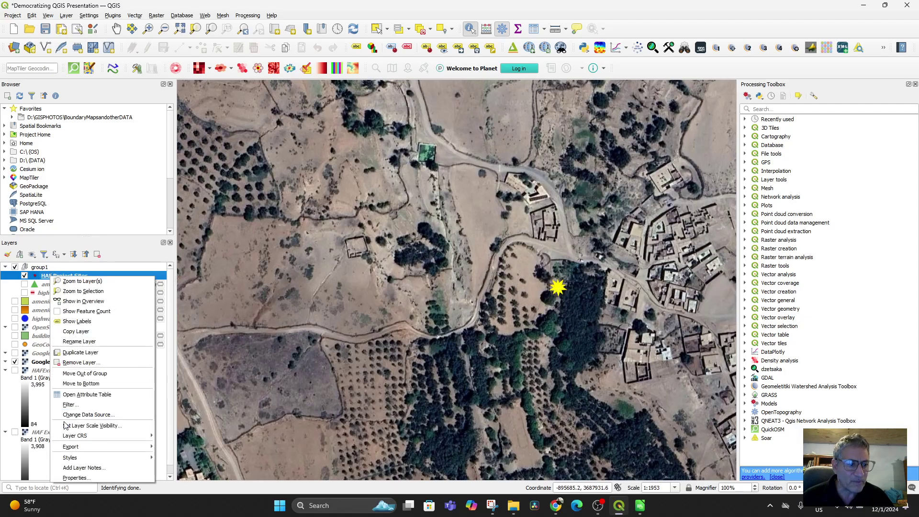
click(62, 480)
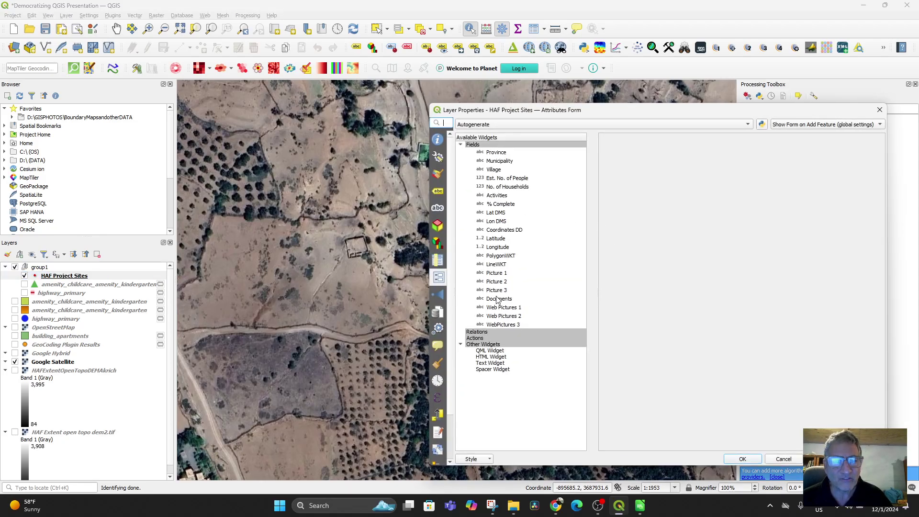
click(503, 299)
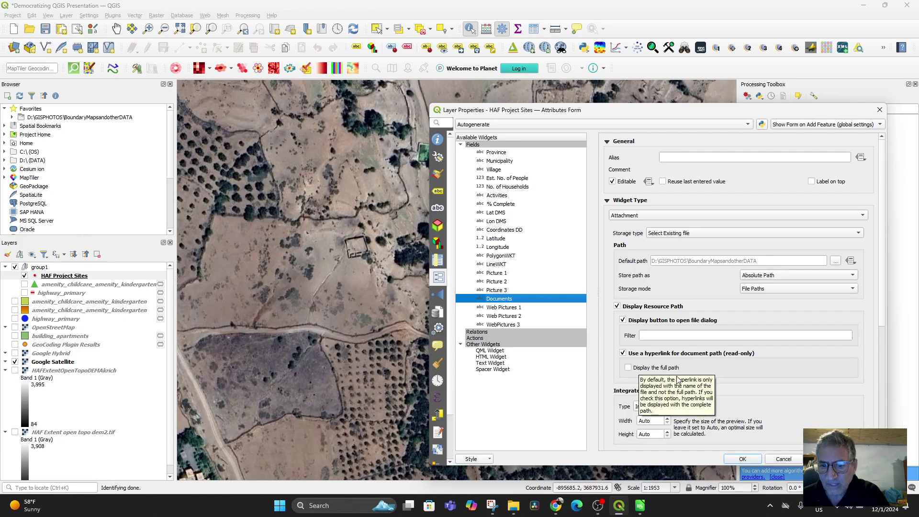
click(629, 367)
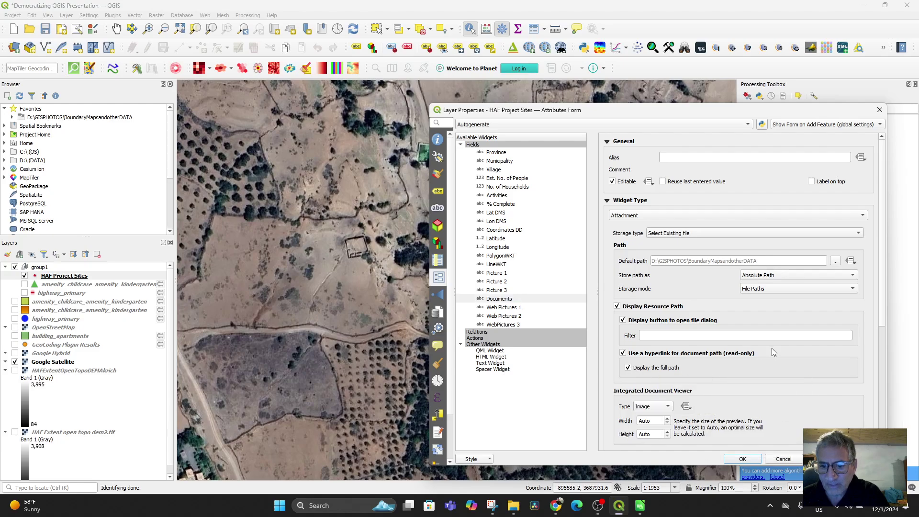
scroll(775, 349, down, 2)
scroll(777, 351, down, 1)
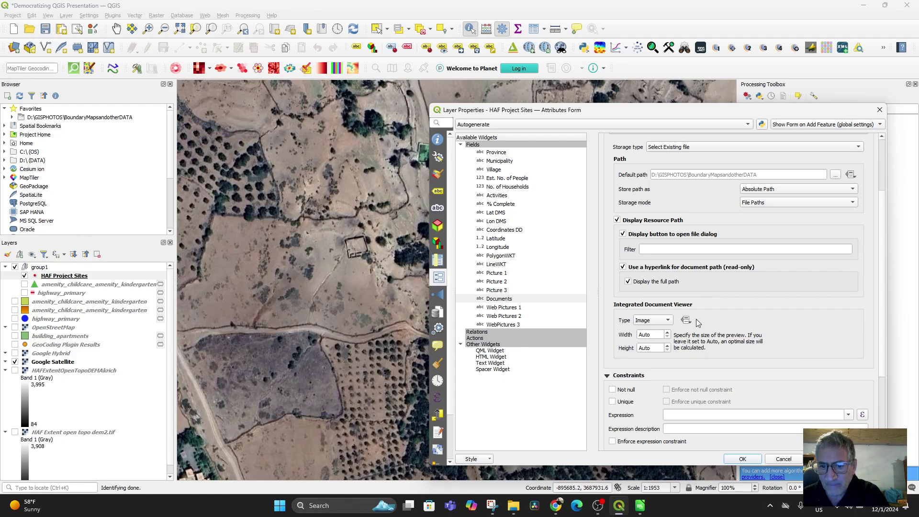
click(668, 323)
click(647, 312)
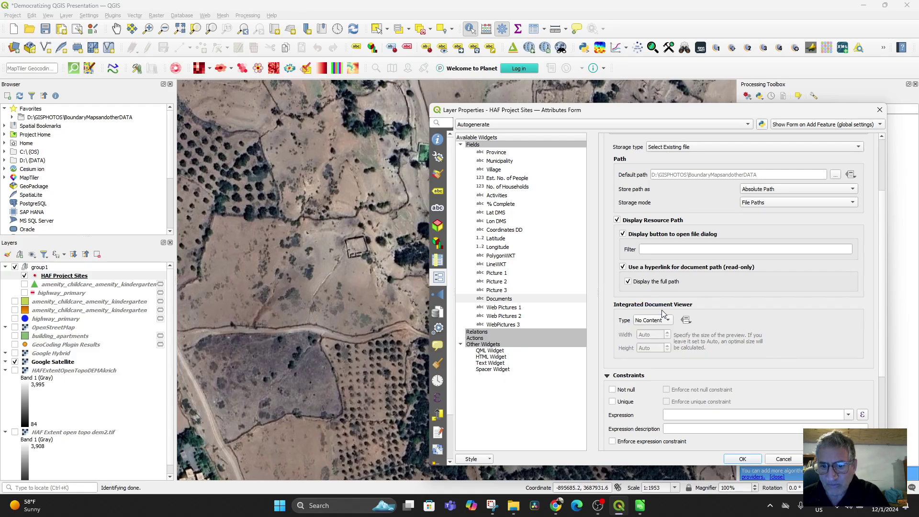
click(744, 459)
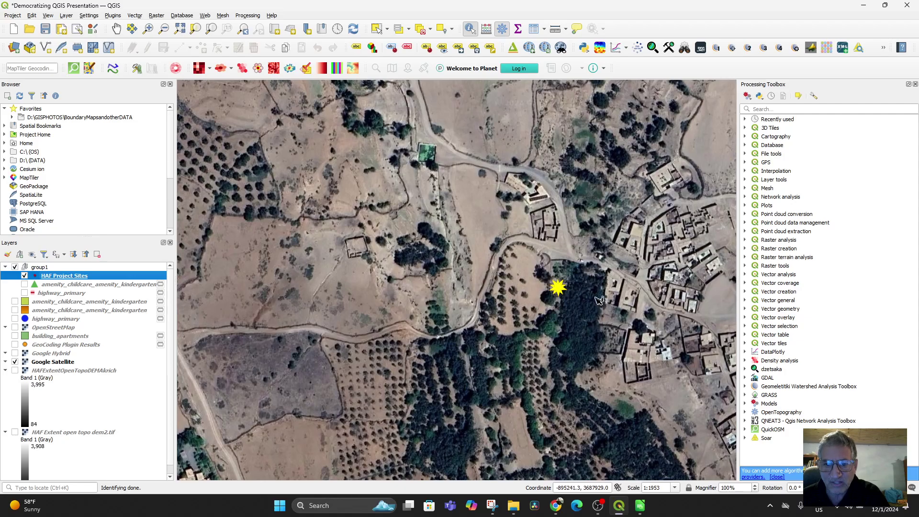
- Identify the yellow star site, open its feature form and view the linked nursery booklet PDF in the Documents field
click(560, 288)
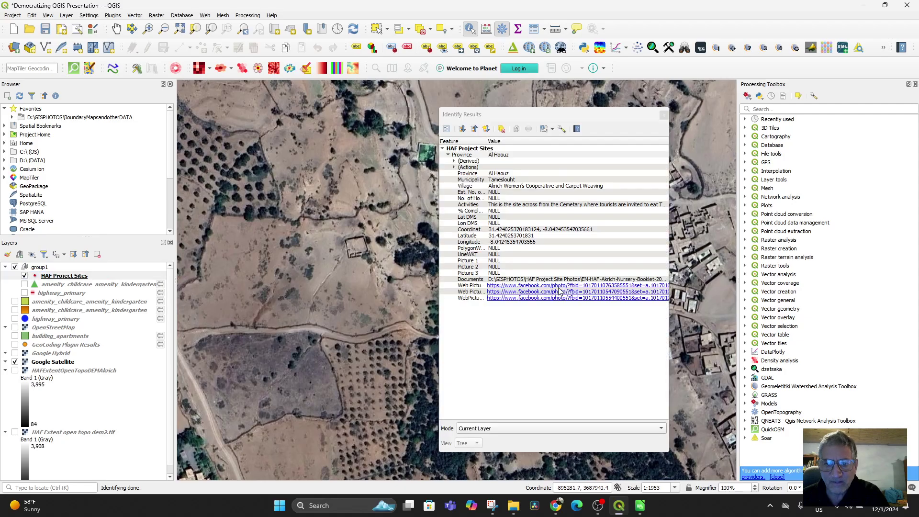
click(528, 281)
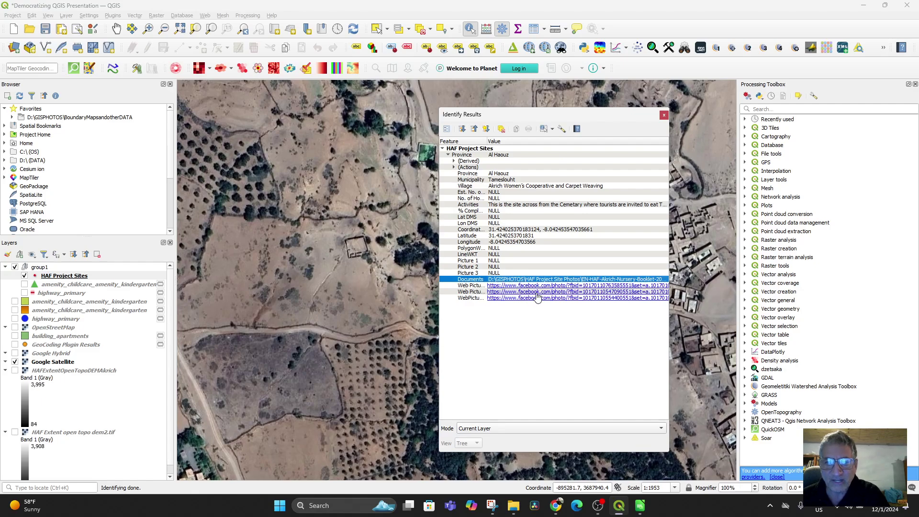
click(447, 130)
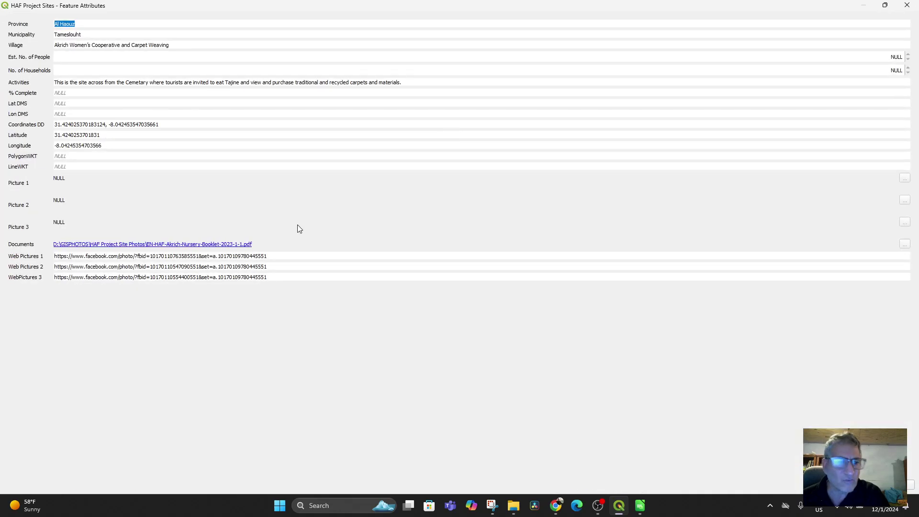
click(161, 245)
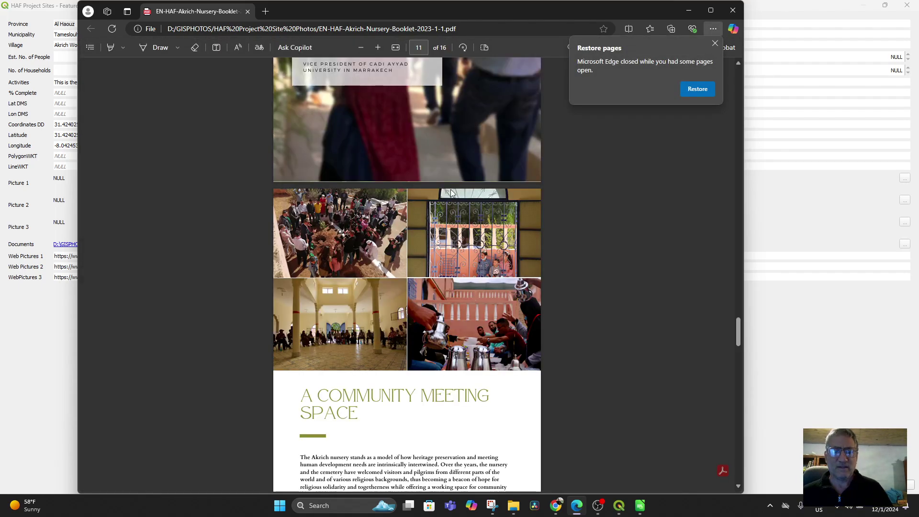
- Read the nursery booklet through to its last page and close the PDF, the site's feature form and the identify results
scroll(442, 321, down, 3)
scroll(442, 321, down, 20)
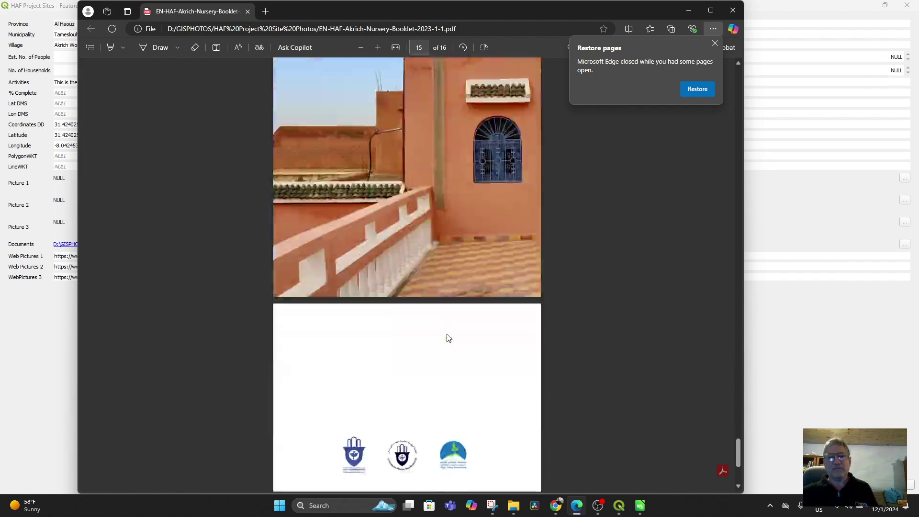
scroll(445, 338, up, 15)
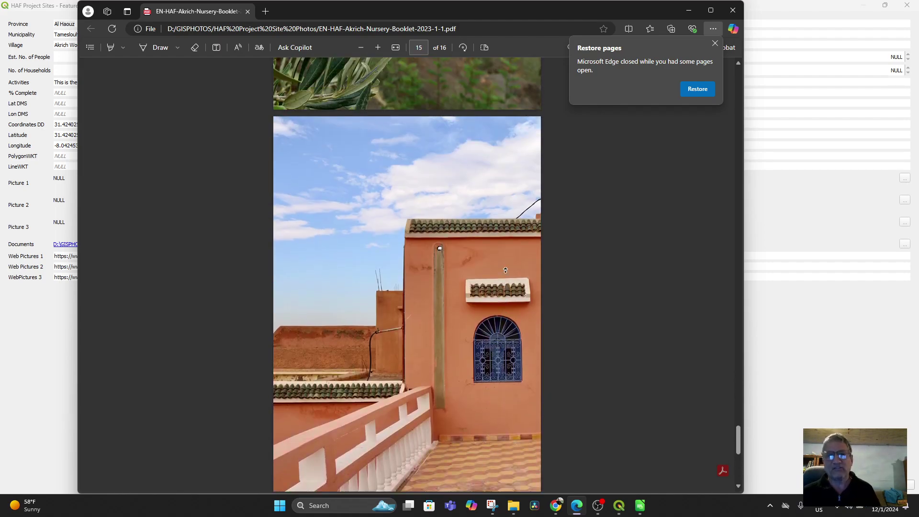
click(715, 43)
click(733, 10)
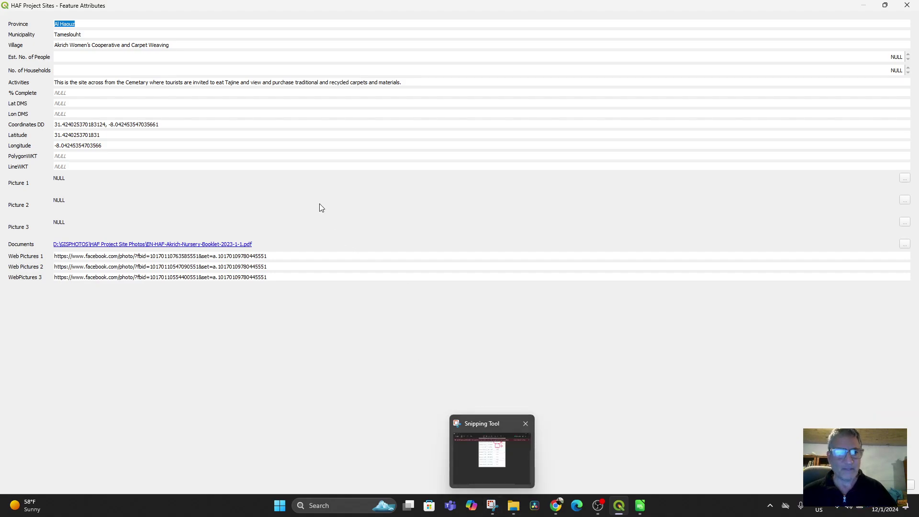
click(908, 6)
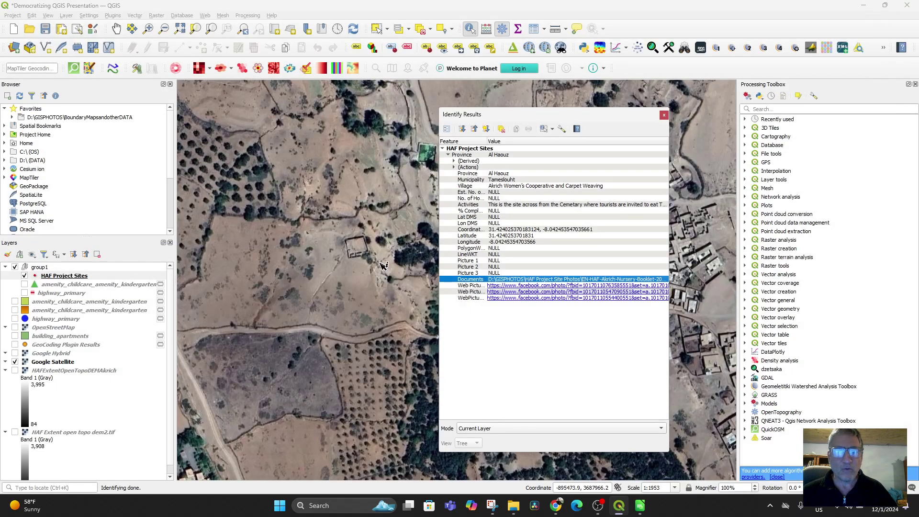
click(664, 116)
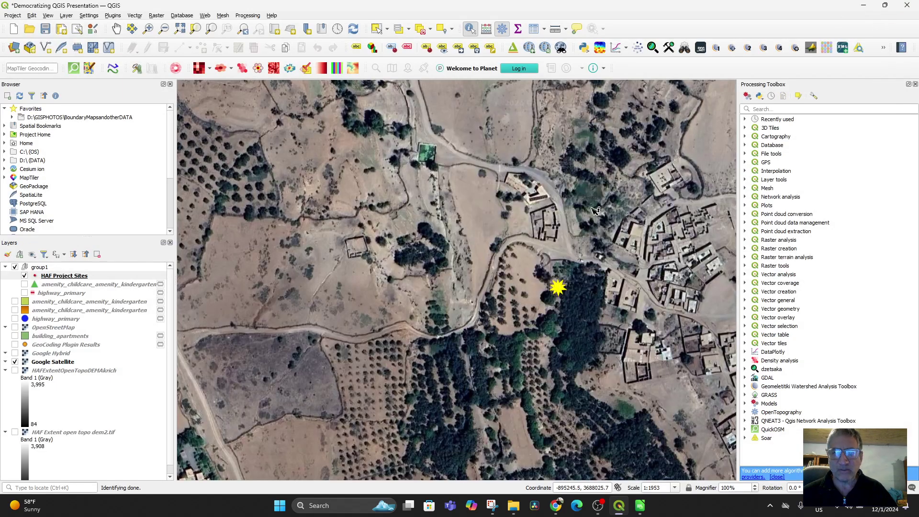
click(554, 287)
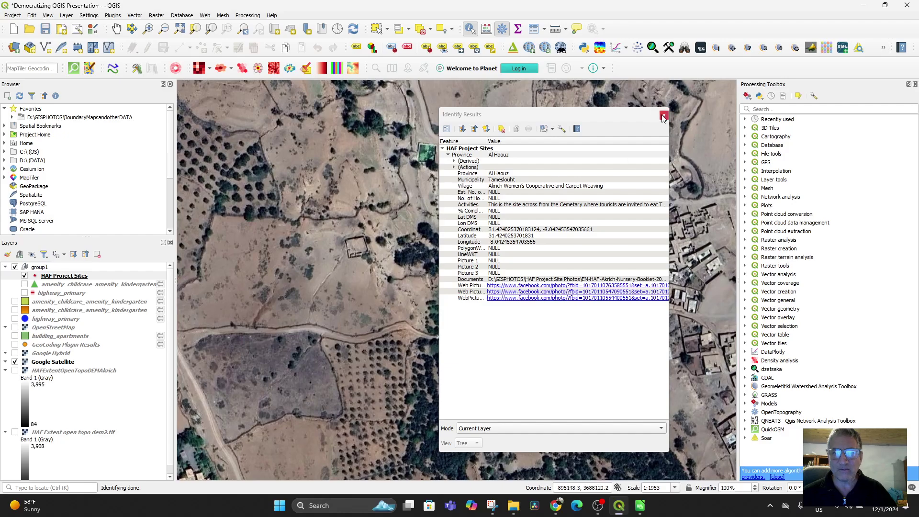
click(665, 115)
click(511, 225)
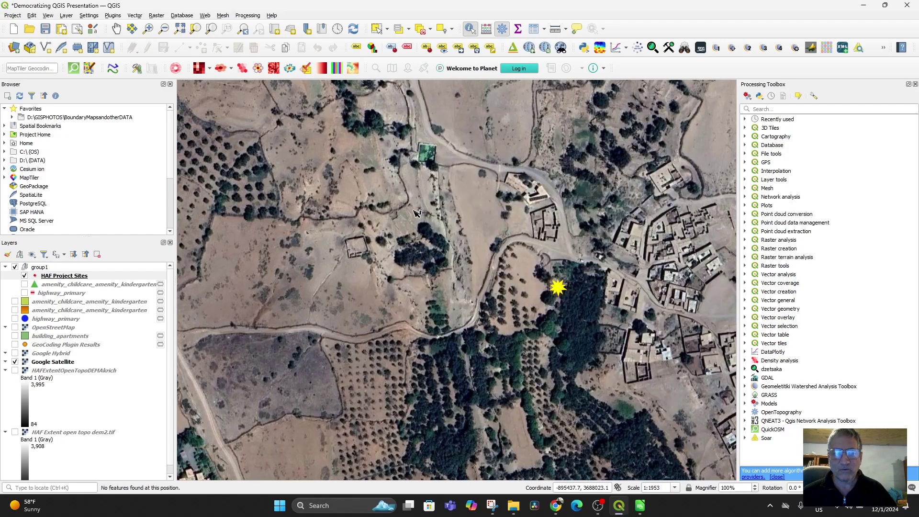
- Select the Akrich Nursery and Jewish Cemetary record in the HAF Project Sites attribute table and centre the map on its site
right_click(63, 277)
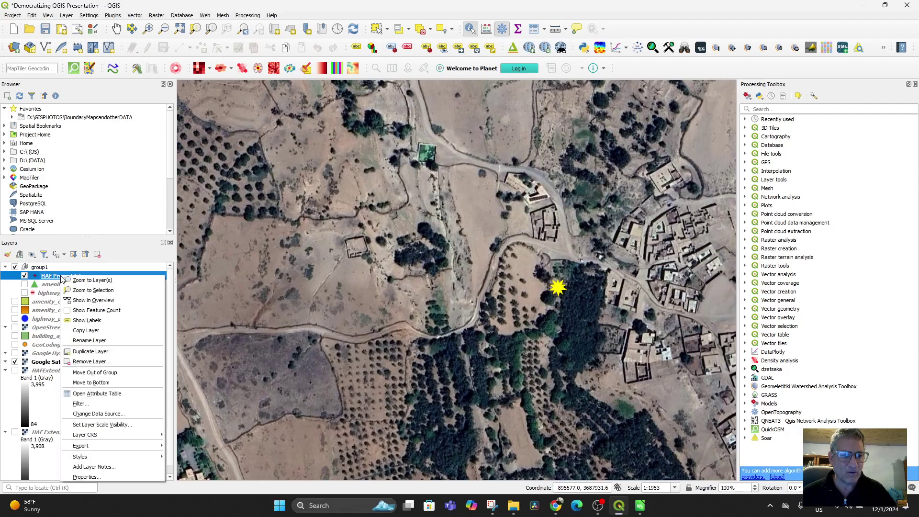
click(104, 395)
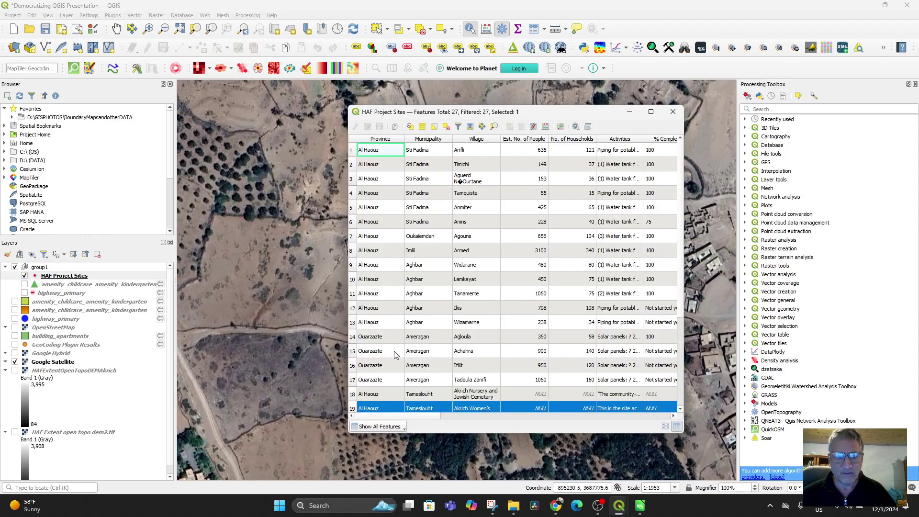
click(353, 395)
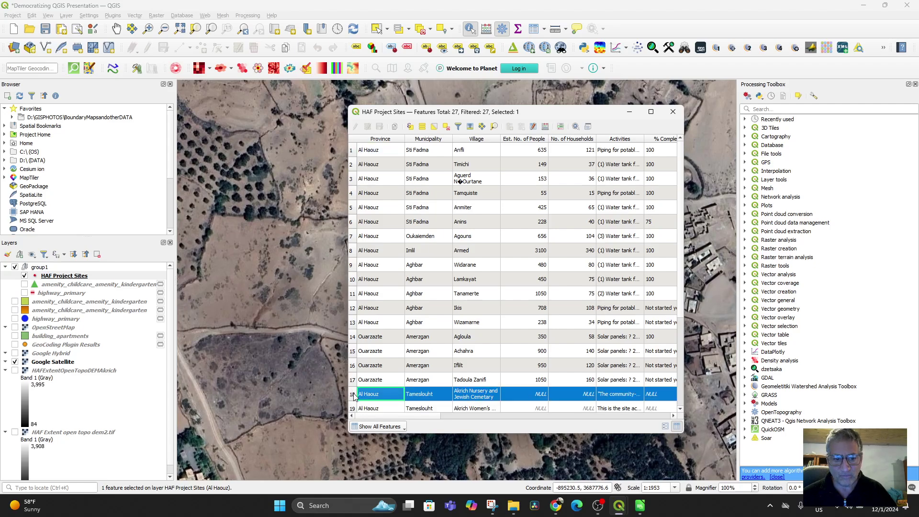
right_click(423, 396)
click(455, 421)
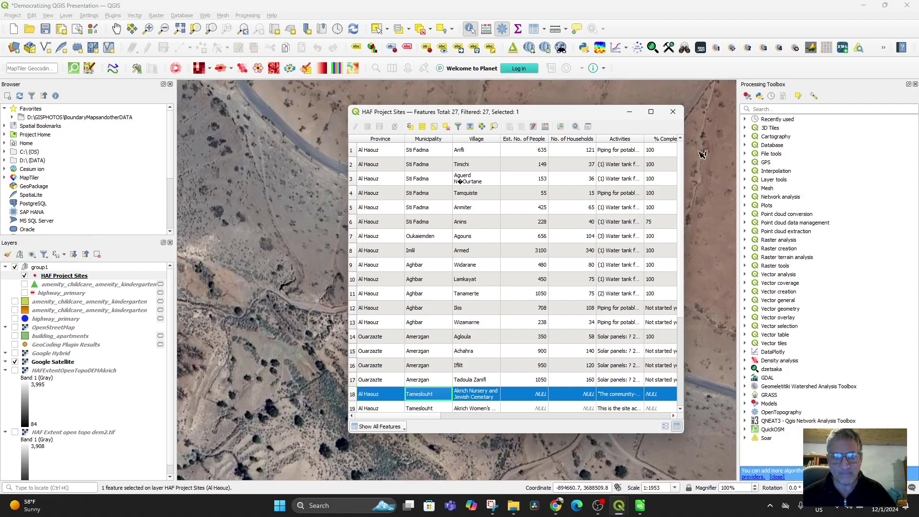
click(630, 113)
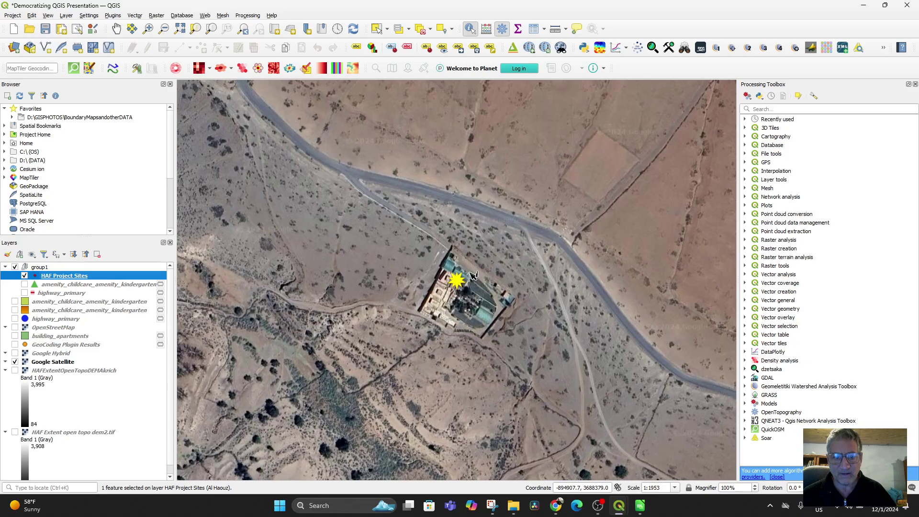
- Identify the Akrich Nursery and Jewish Cemetary site and view its pictures and document link in the feature form
click(457, 282)
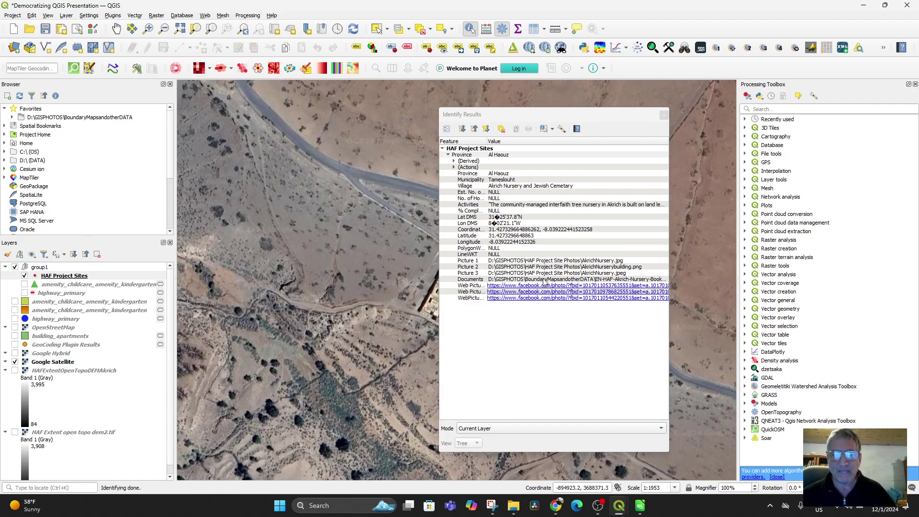
click(447, 129)
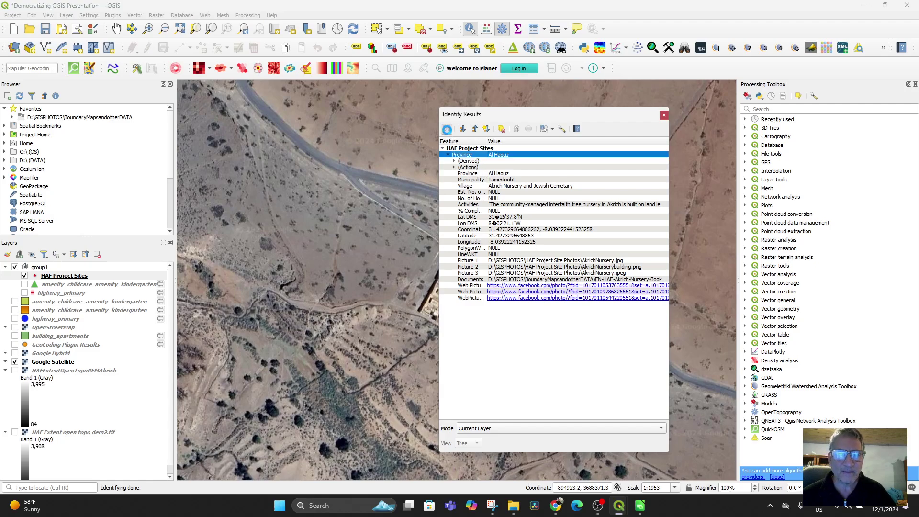
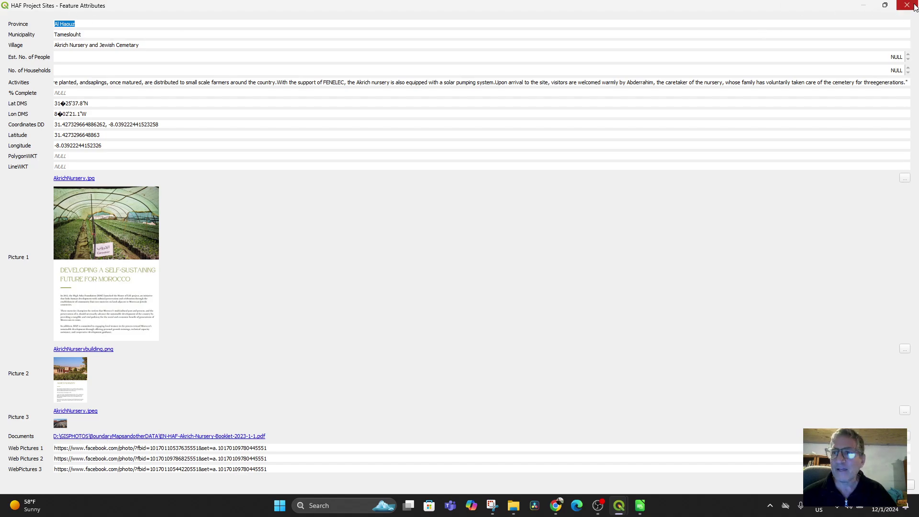
click(912, 6)
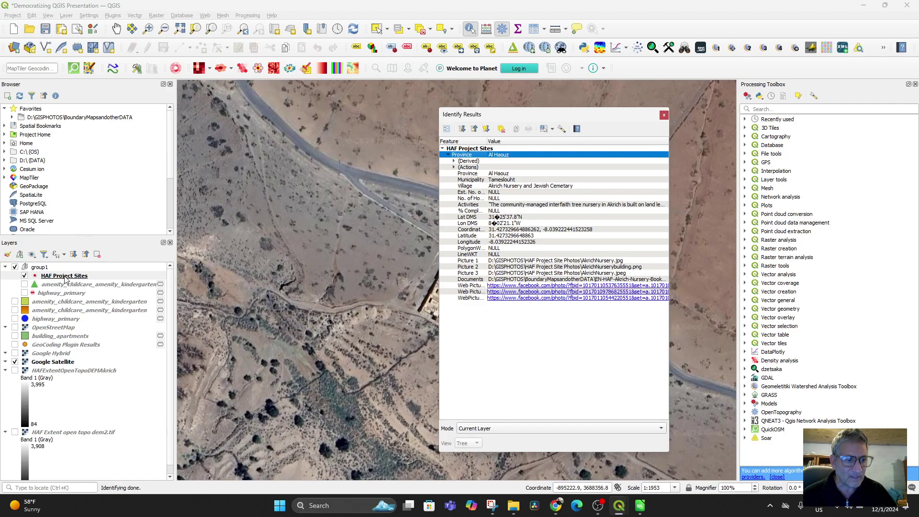
- Check the Documents field's attachment widget settings in the attributes form of the HAF Project Sites layer
right_click(66, 278)
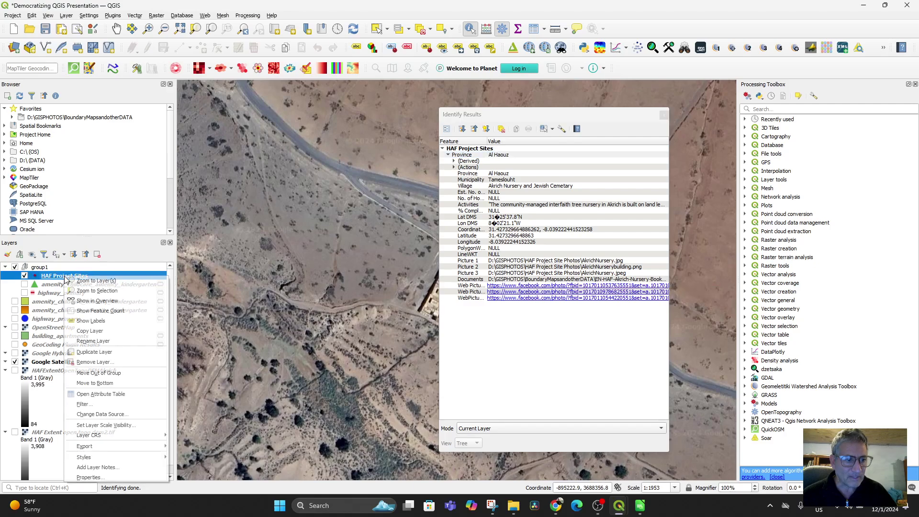
click(110, 477)
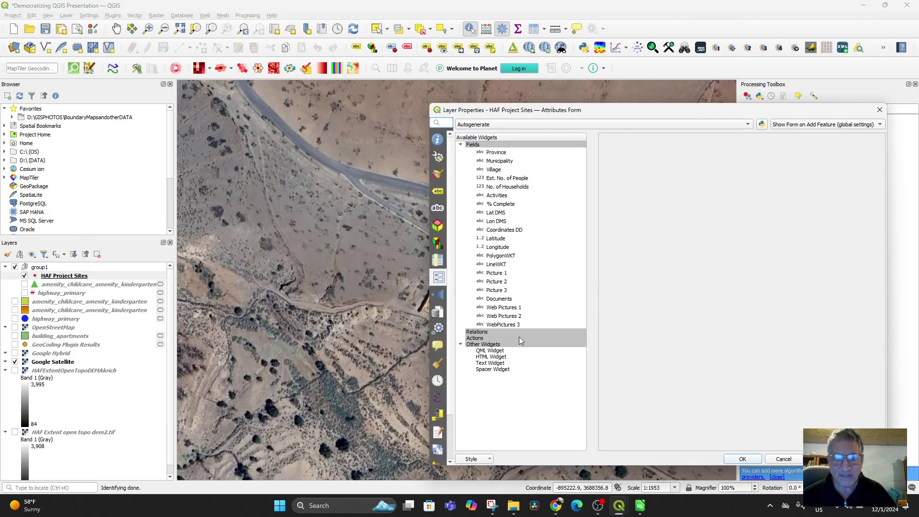
click(499, 299)
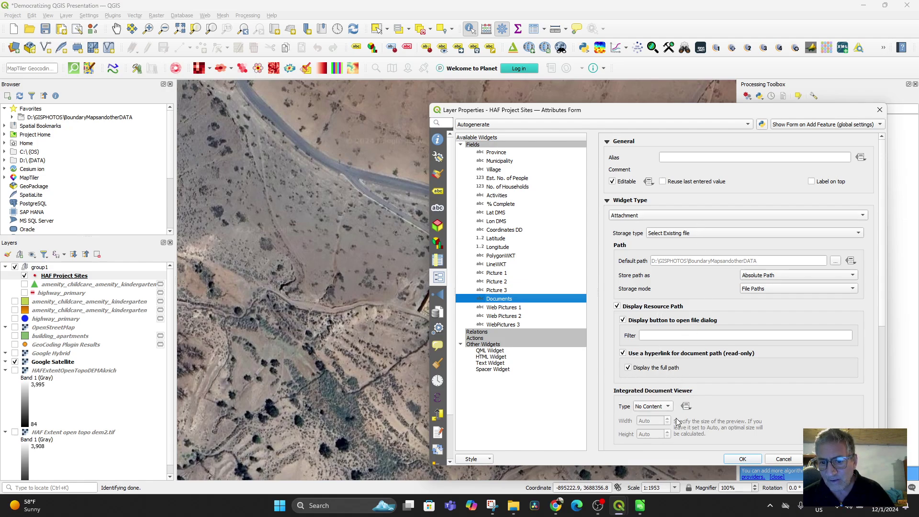
click(745, 459)
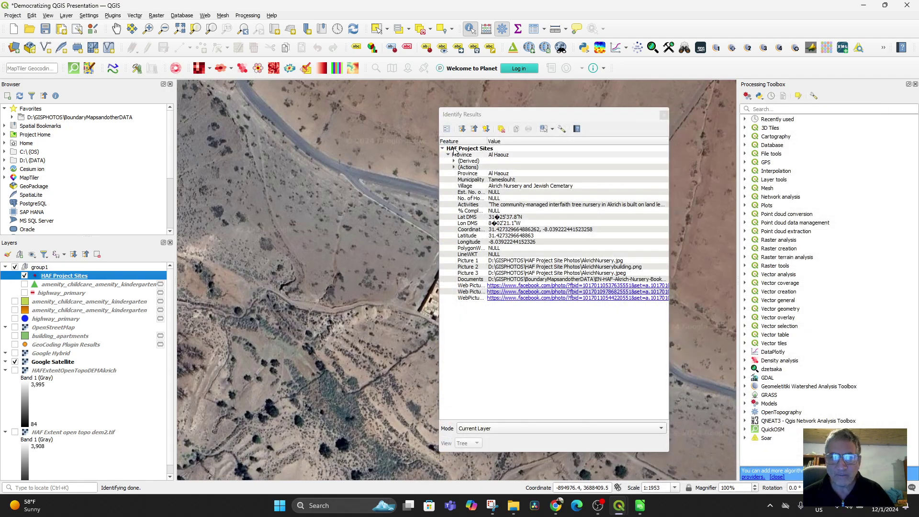
- Review the nursery site's feature form again with its Documents path, check the Chrome window briefly, and close the form
click(447, 129)
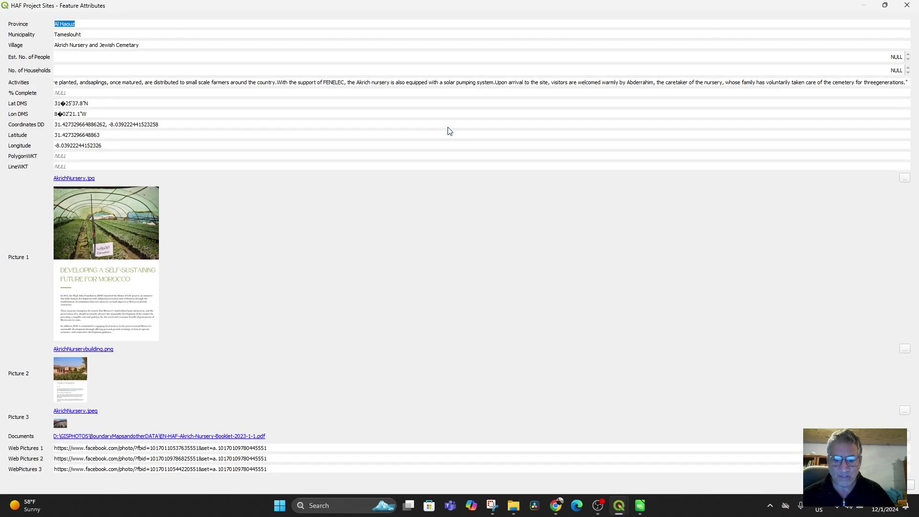
click(556, 505)
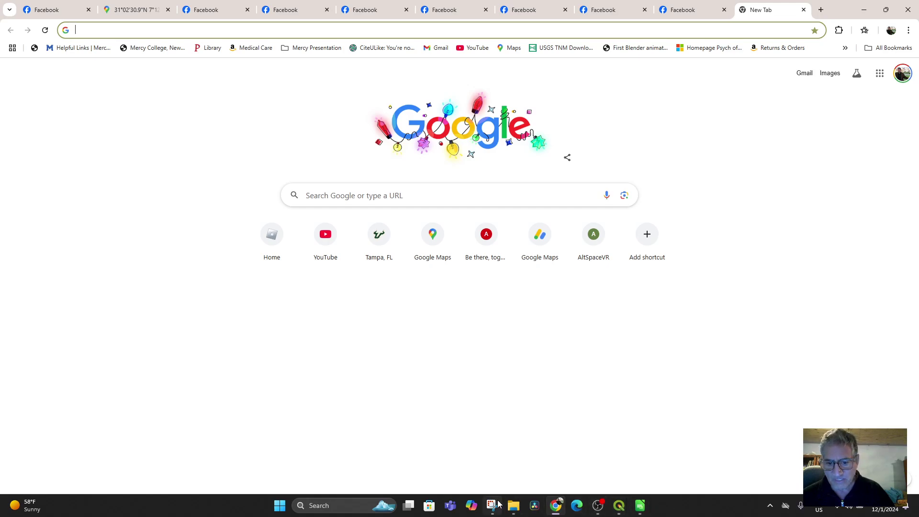
mouse_move(619, 507)
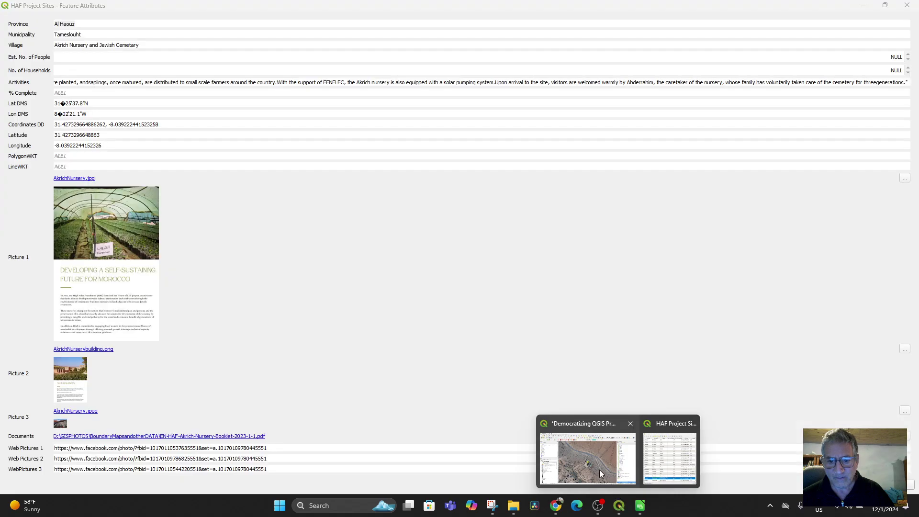
click(599, 469)
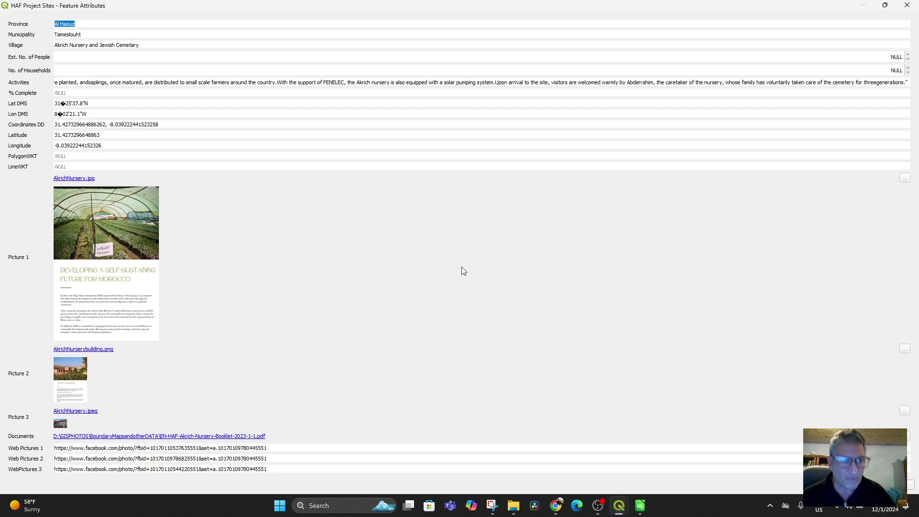
click(907, 5)
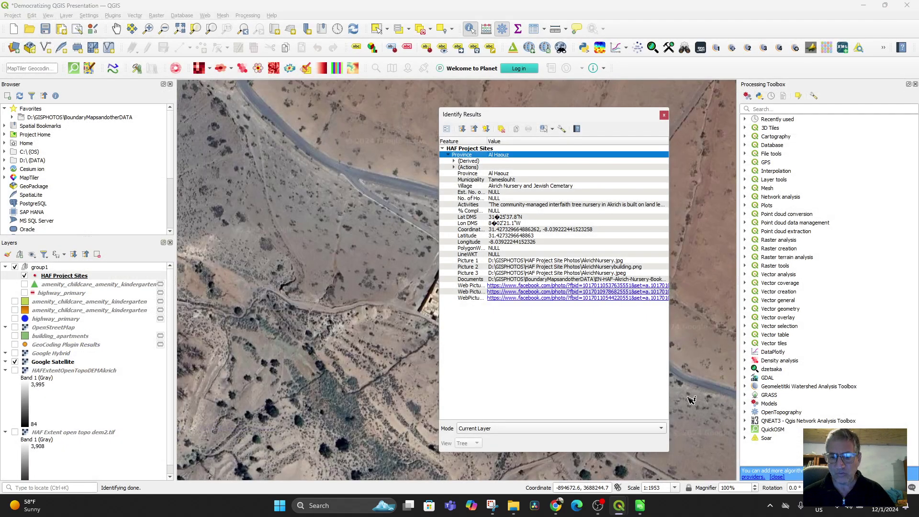
- Switch to HAF Project Sites.csv in LibreOffice Calc, change the folder name in R20's booklet path to PHOTOSTAT and copy the full path
click(640, 505)
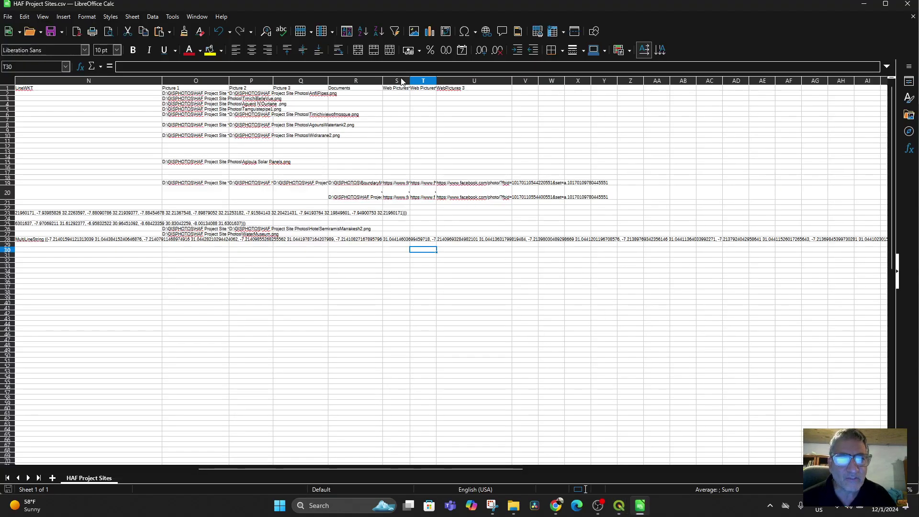
click(355, 186)
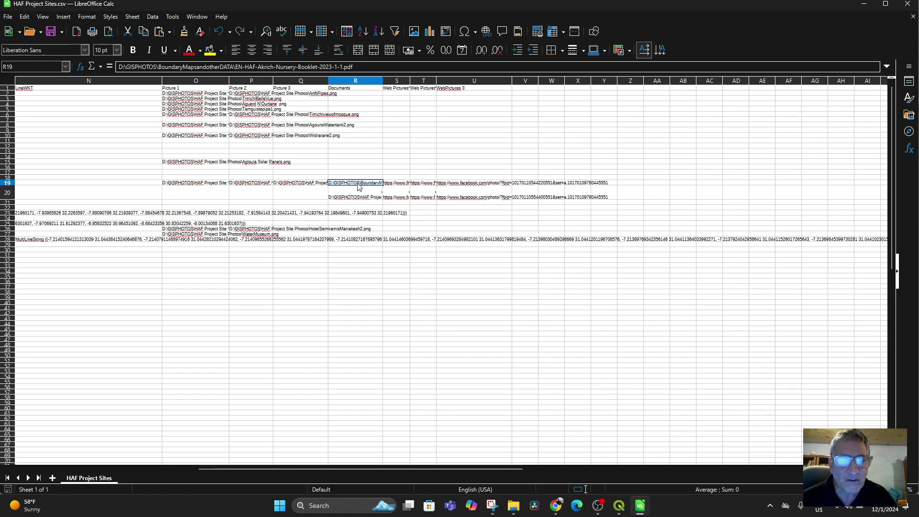
click(354, 200)
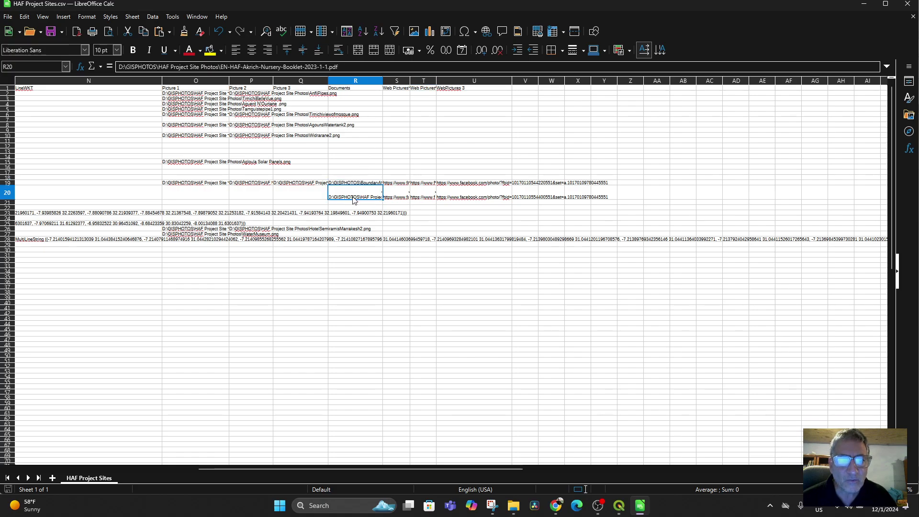
right_click(354, 193)
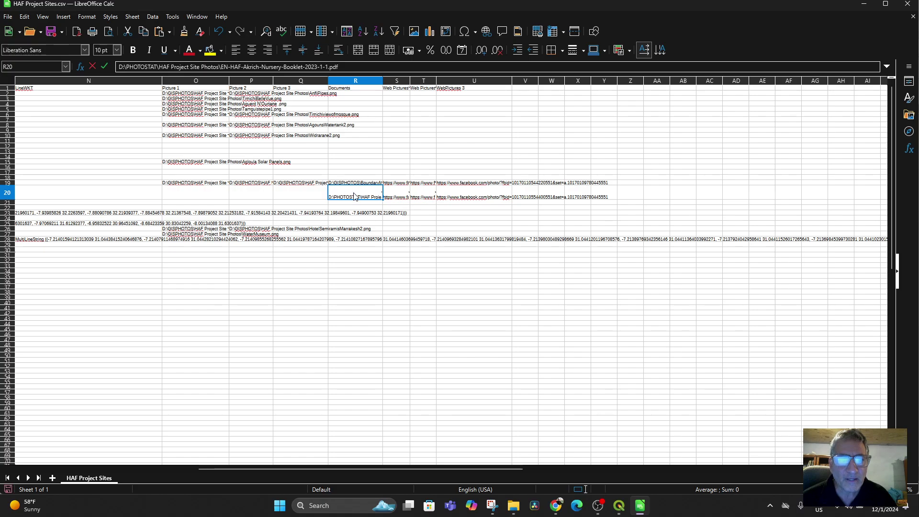
triple_click(355, 197)
key(ctrl+c)
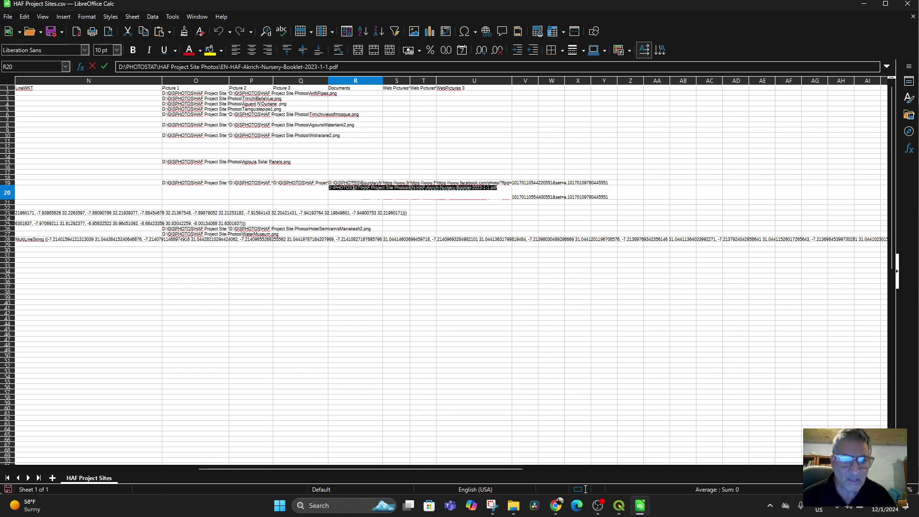
- Replace the Documents path in R19 with D:\PHOTOSTAT\HAF Project Site Photos\EN-HAF-Akrich-Nursery-Booklet-2023-1-1.pdf, save the CSV and return to QGIS
click(355, 184)
double_click(355, 184)
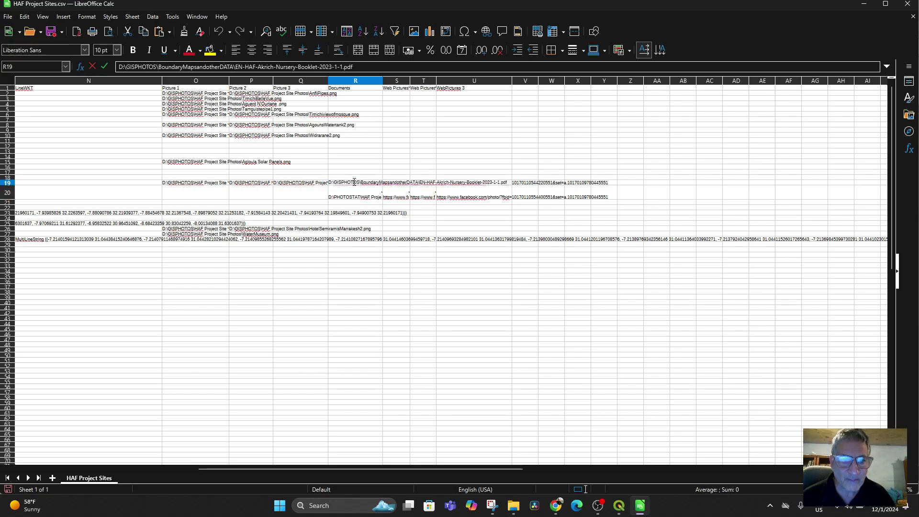
triple_click(352, 184)
key(BackSpace)
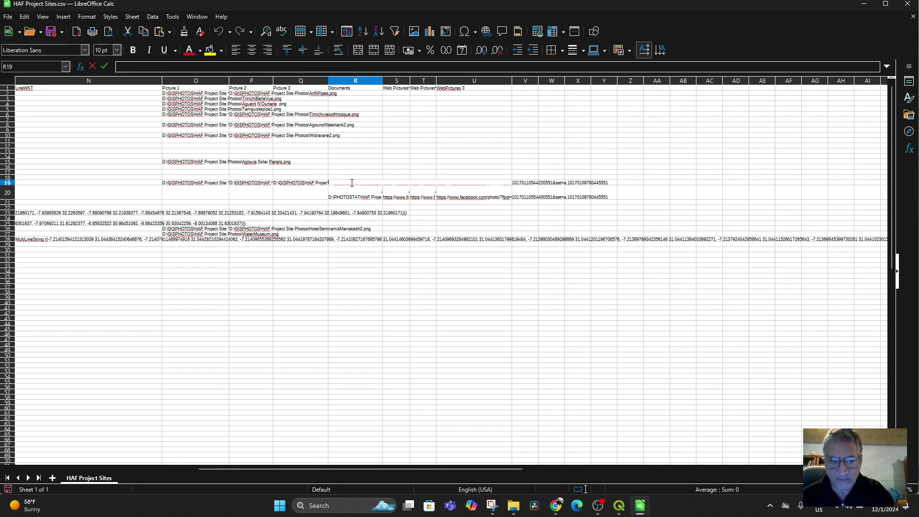
key(ctrl+v)
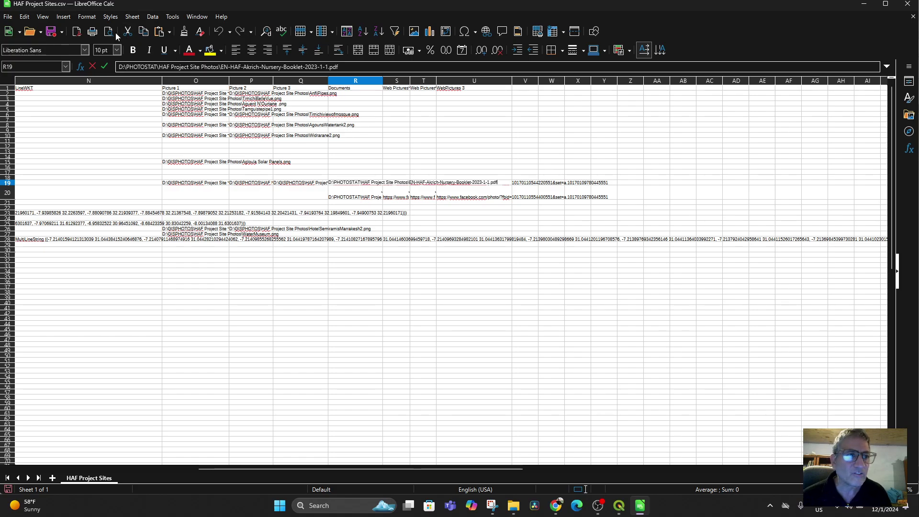
click(50, 34)
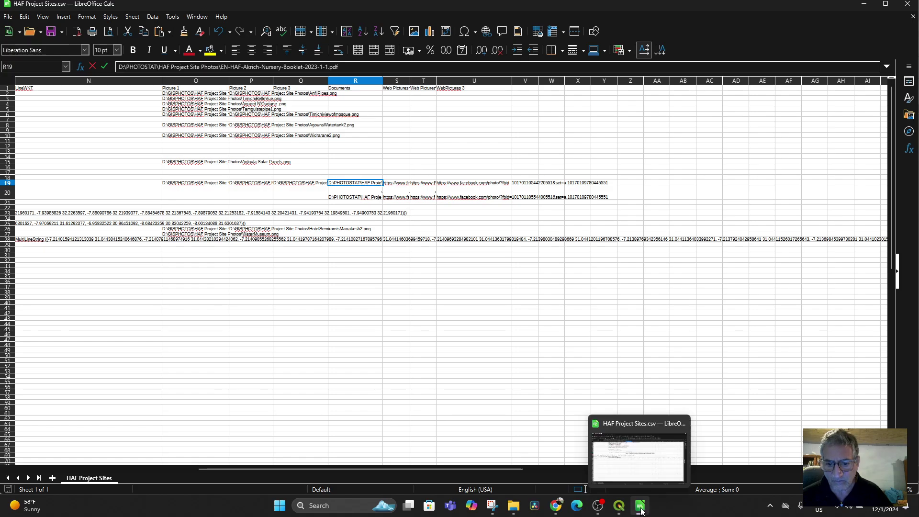
click(636, 449)
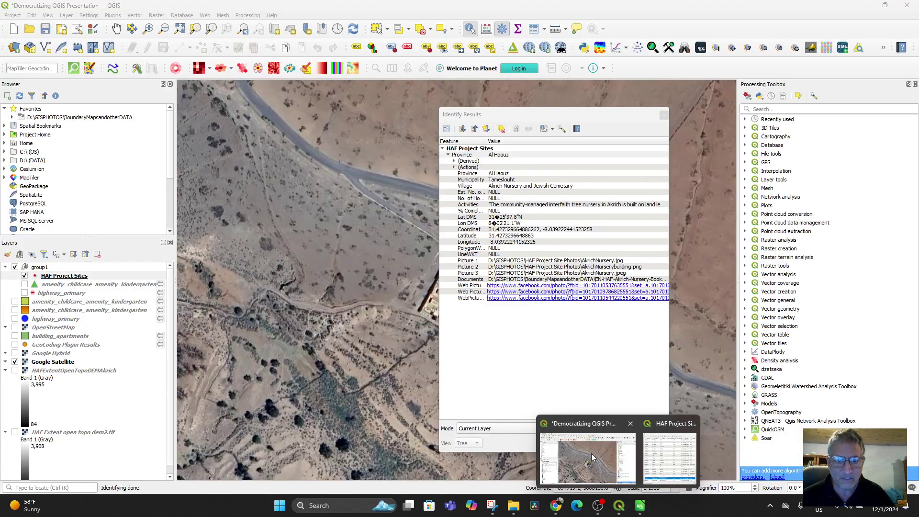
- Change the HAF Project Sites layer's data source to HAF Project Sites.csv and close the identify results
click(636, 449)
right_click(58, 276)
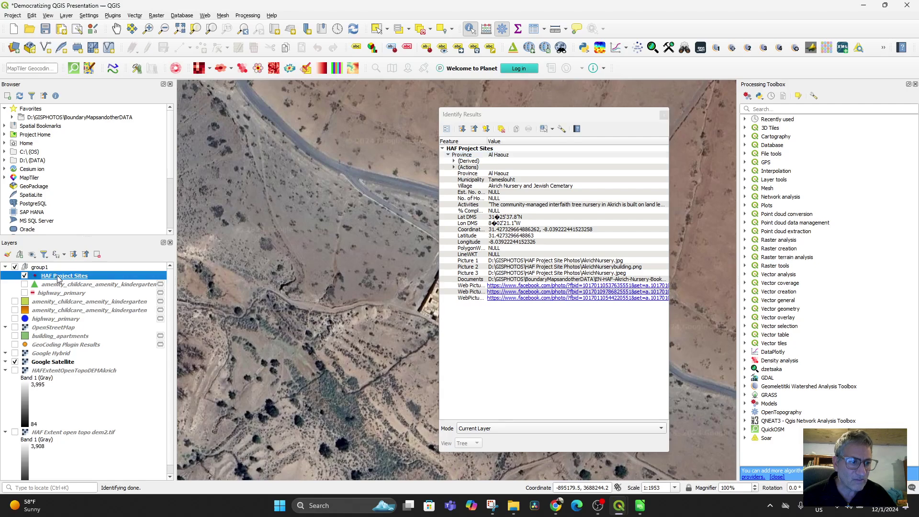
mouse_move(104, 446)
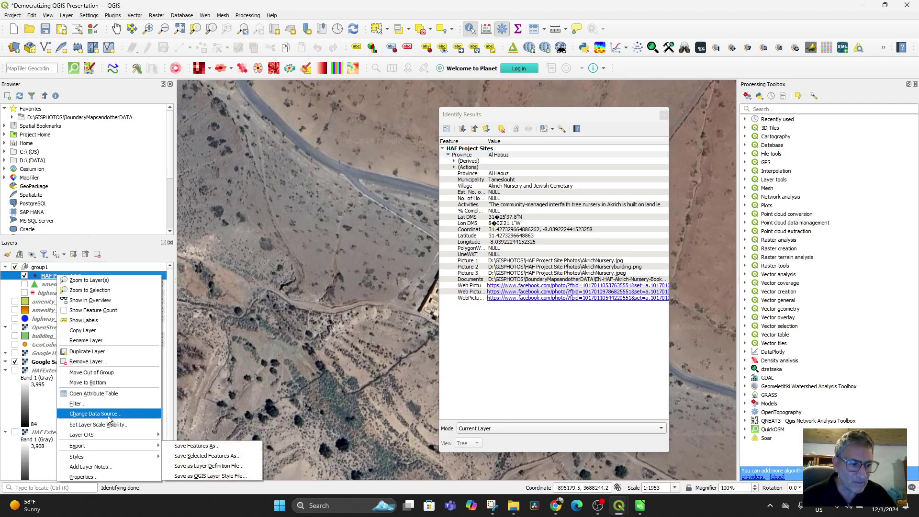
click(94, 414)
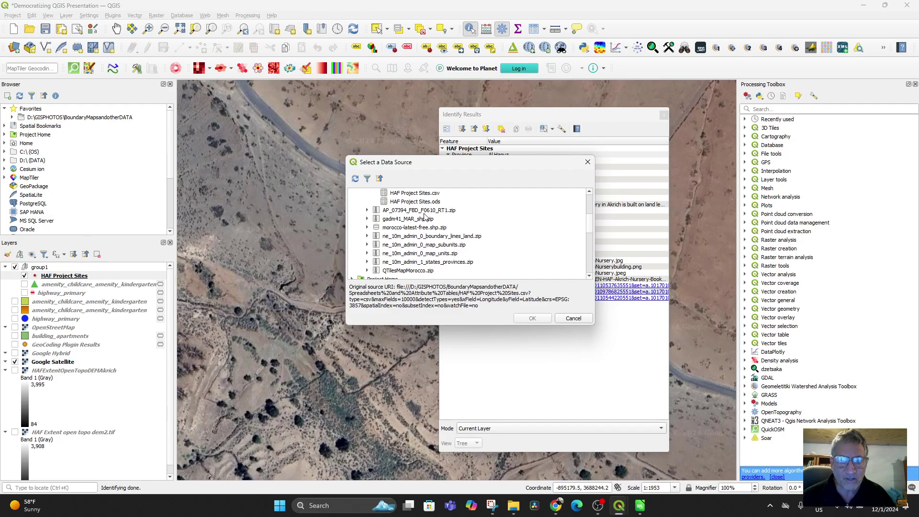
double_click(422, 194)
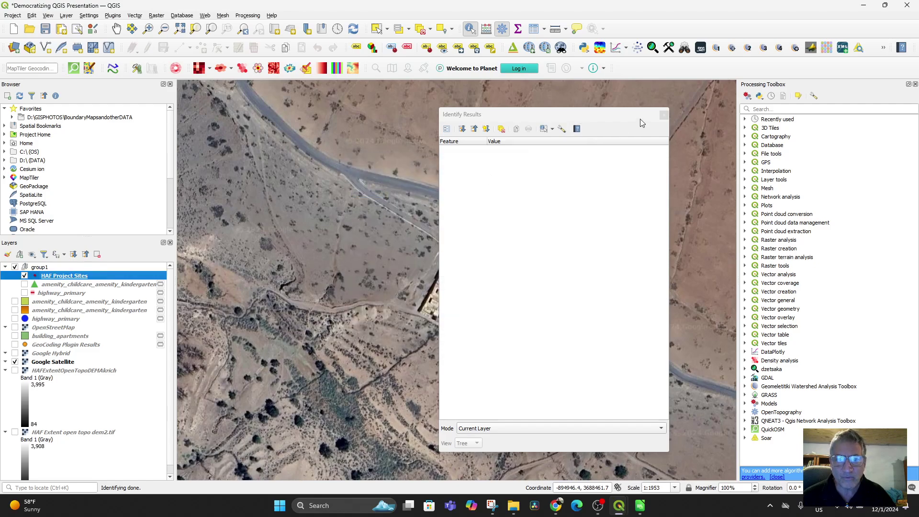
click(664, 116)
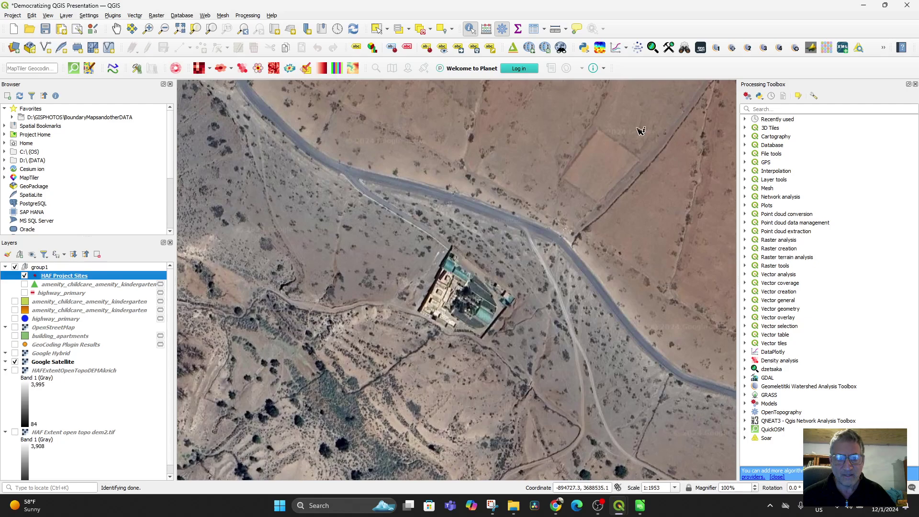
- Set the HAF Project Sites layer's coordinate reference system to EPSG:4326
right_click(58, 278)
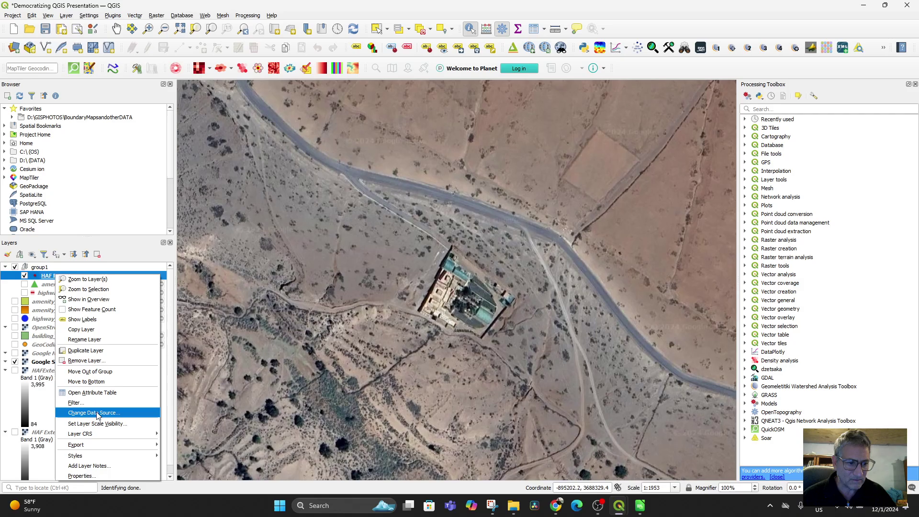
mouse_move(105, 433)
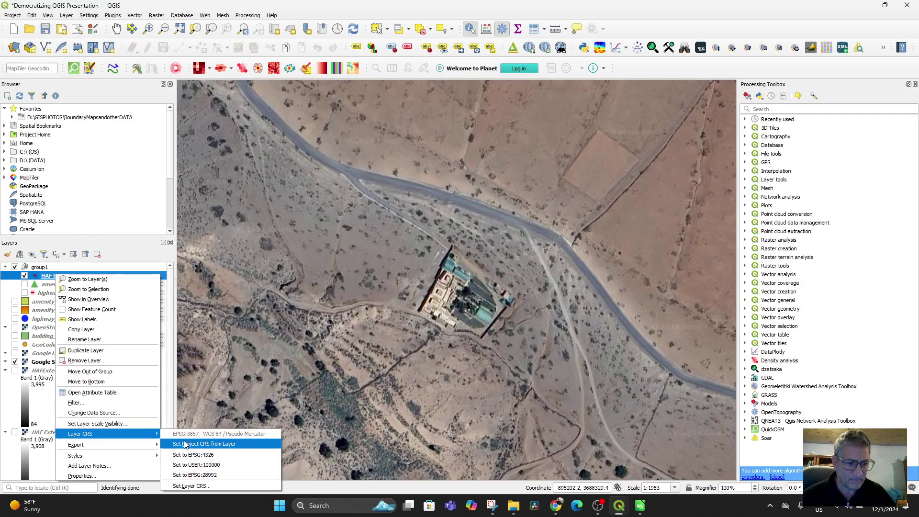
click(205, 456)
- Identify the Akrich nursery point on the map and open its feature form
scroll(481, 335, down, 1)
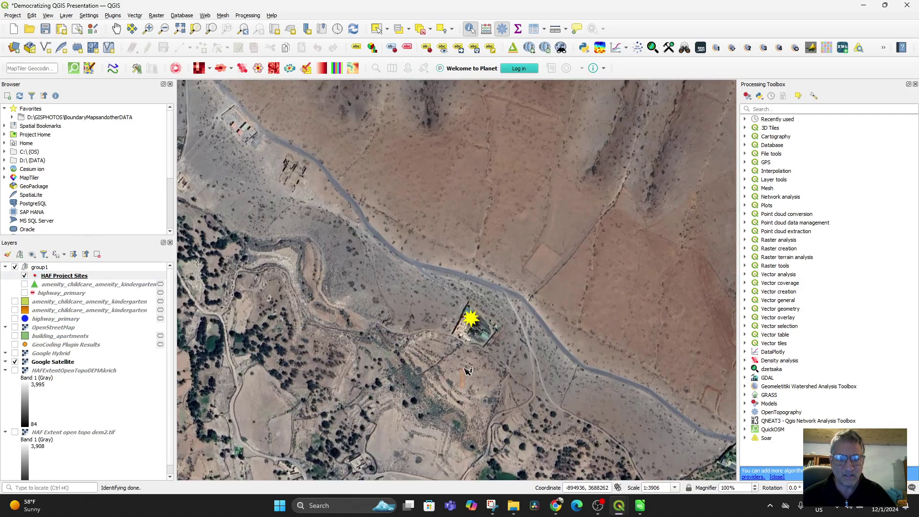
click(472, 324)
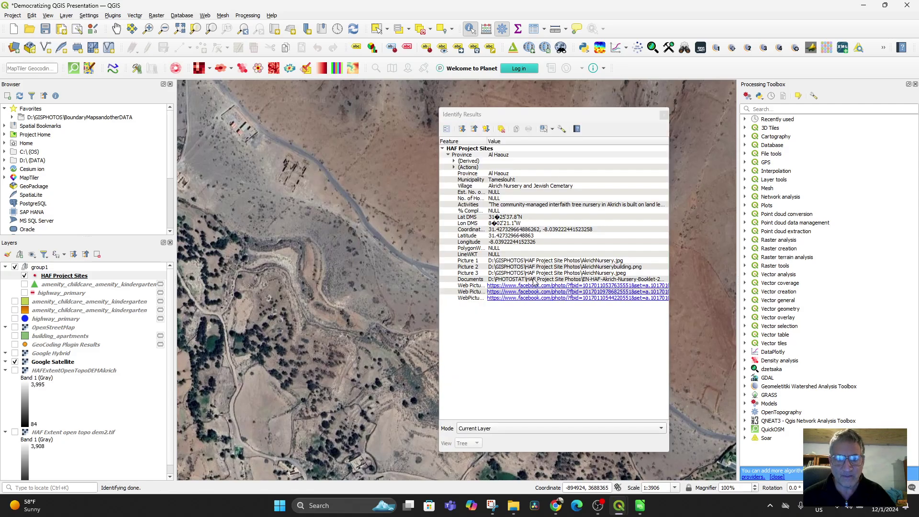
click(443, 128)
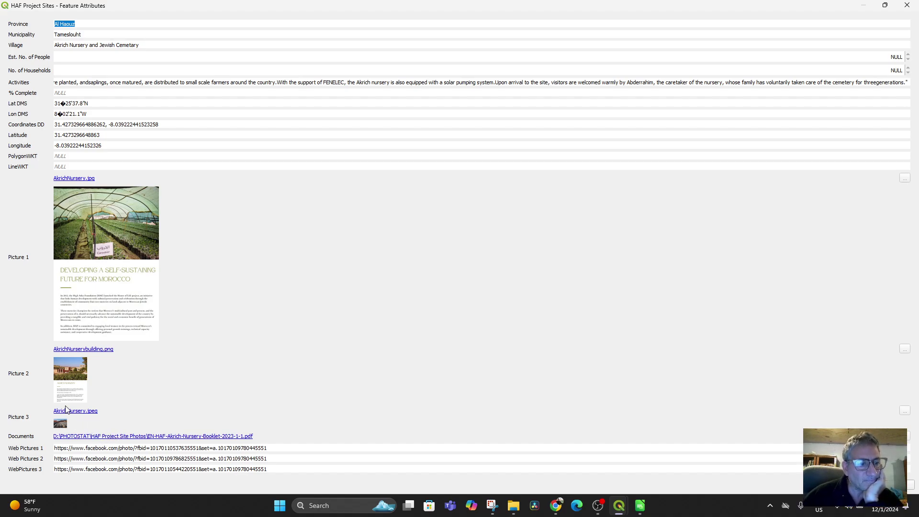
- Test the Picture 3 and Picture 2 links in the nursery's form, closing each image after viewing it
click(76, 413)
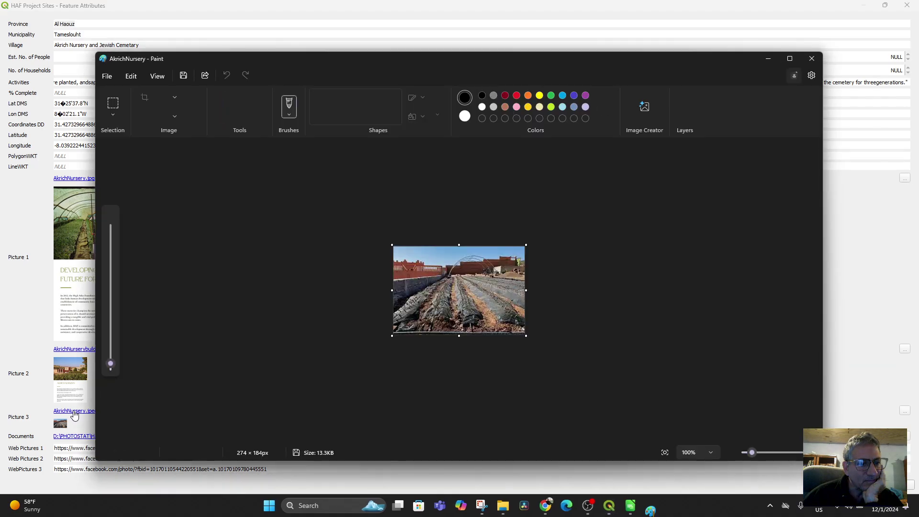
click(812, 58)
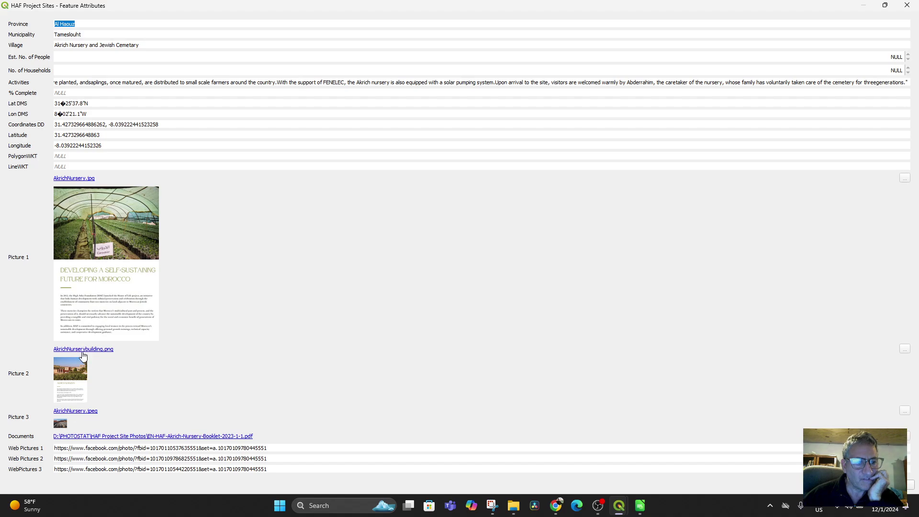
click(82, 351)
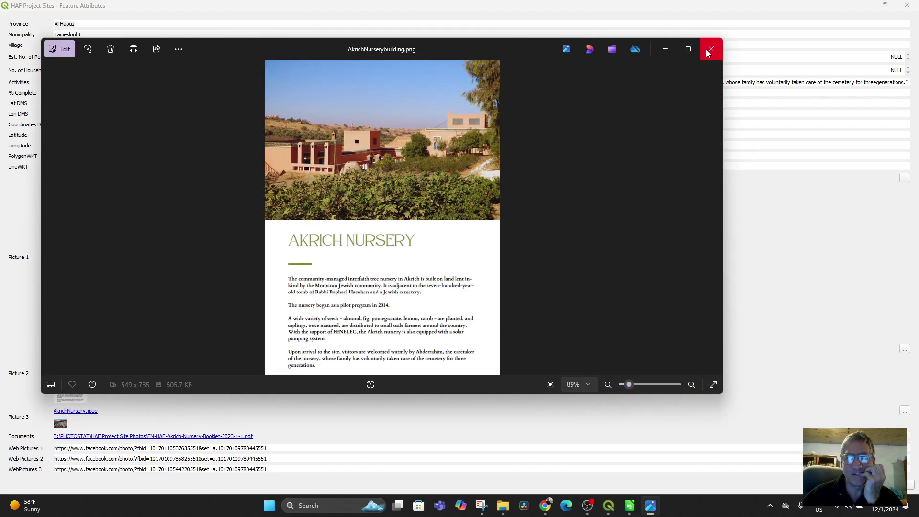
click(711, 50)
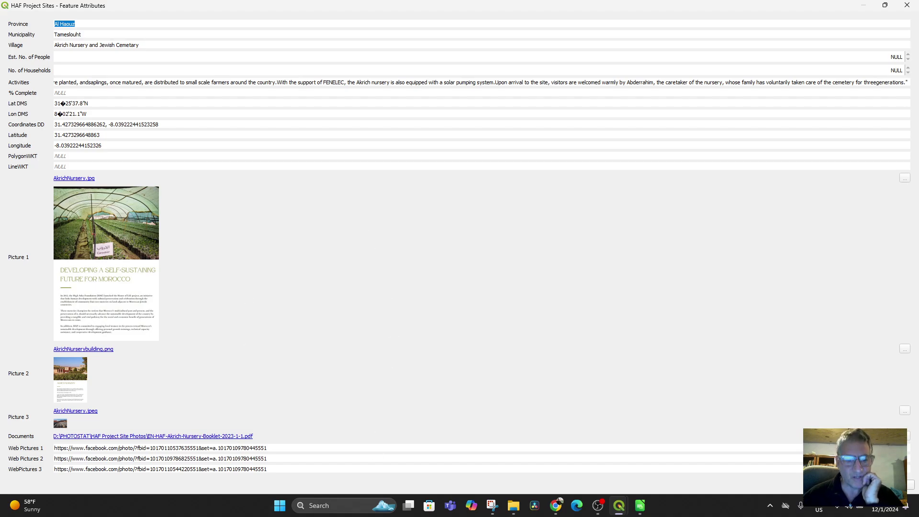
- Switch to File Explorer, check the path of the HAF Project Site Photos folder and open EN-HAF-Akrich-Nursery-Booklet-2023-1-1 from there
click(512, 500)
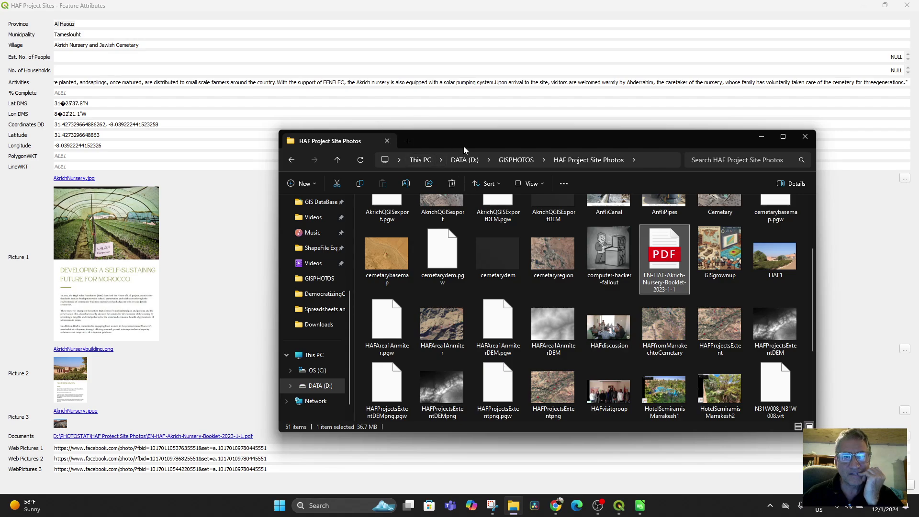
click(644, 160)
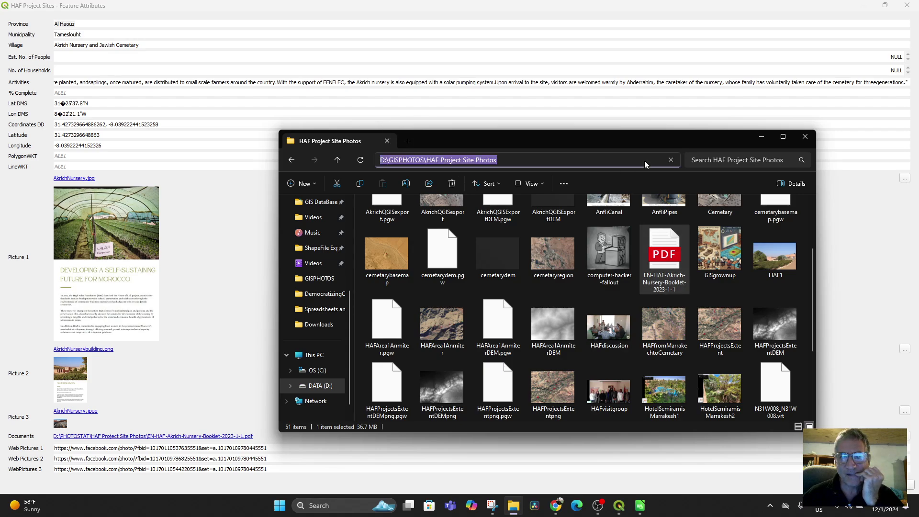
right_click(656, 267)
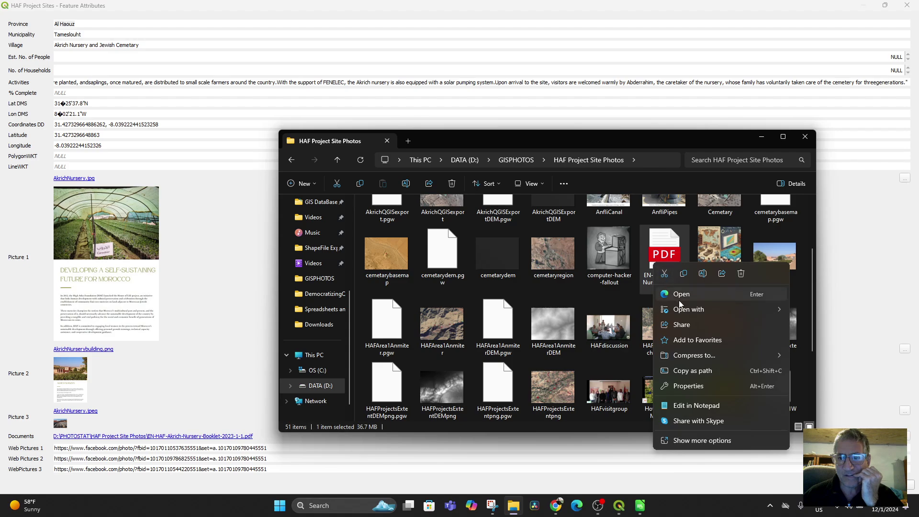
click(682, 294)
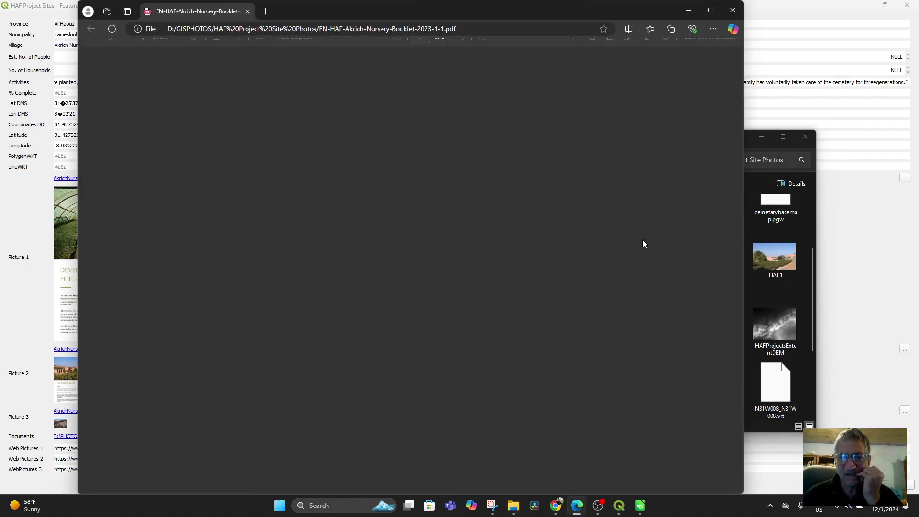
- Try to load file:///D:/PHOTOSTAT/HAF Project Site Photos/EN-HAF-Akrich-Nursery-Booklet-2023-1-1.pdf in the Edge window showing the booklet
click(432, 31)
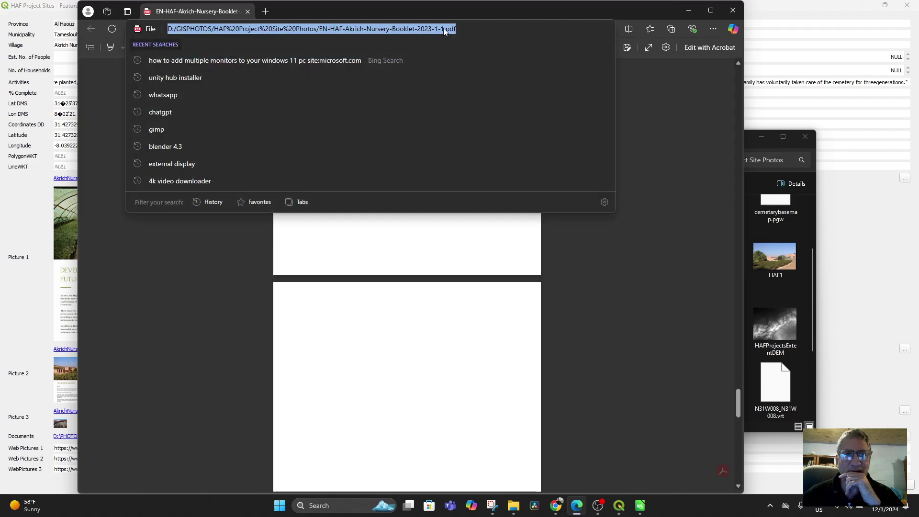
text(file:///D:/PHOTOSTAT/HAF Project Site Photos/EN-HAF-Akrich-Nursery-Booklet-2023-1-1.pdf)
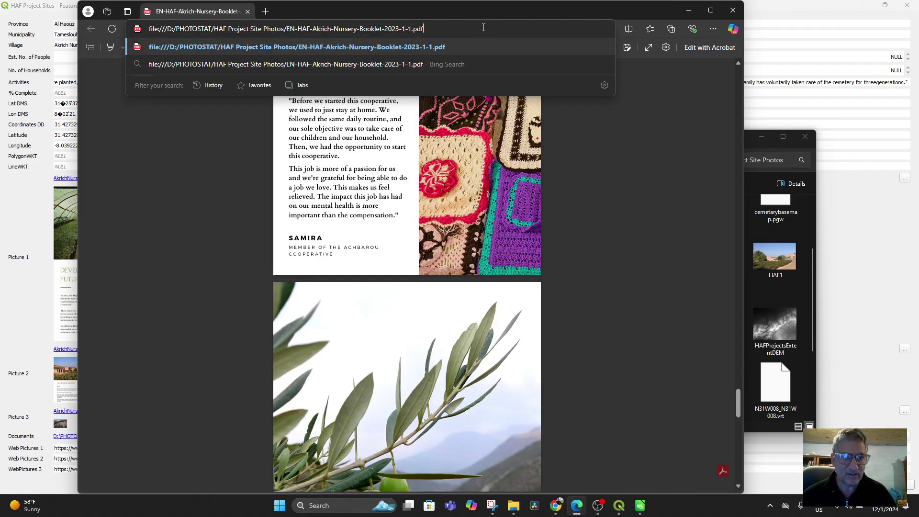
key(Return)
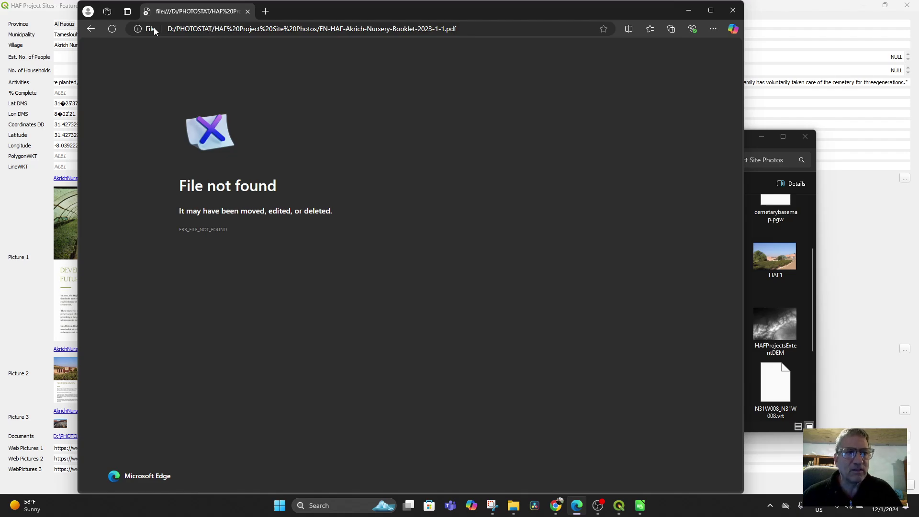
- Return to the Akrich nursery booklet PDF under GISPHOTOS, copy its file address, minimize the browser and close the folder window
click(91, 29)
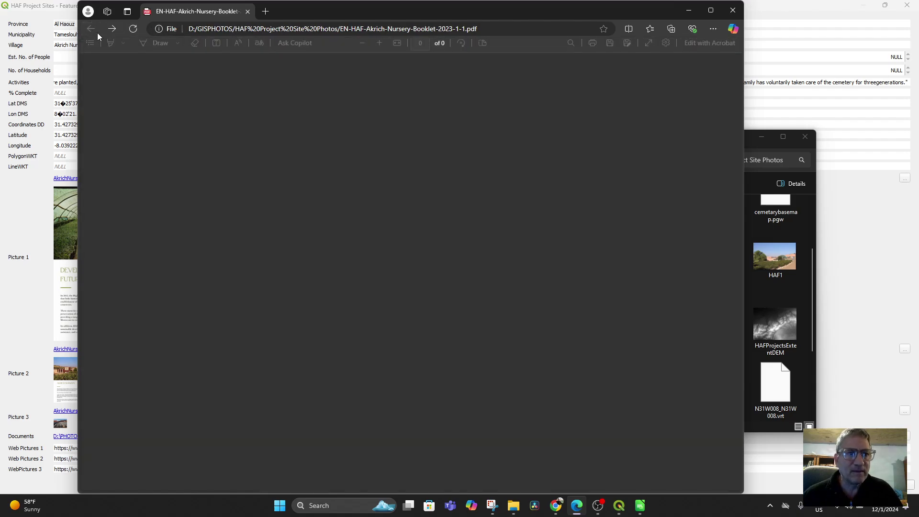
click(320, 28)
right_click(319, 28)
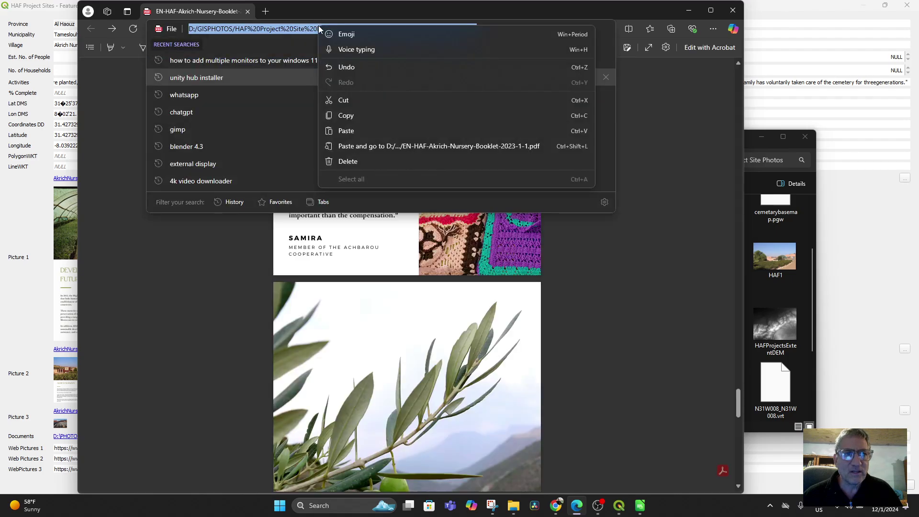
click(349, 113)
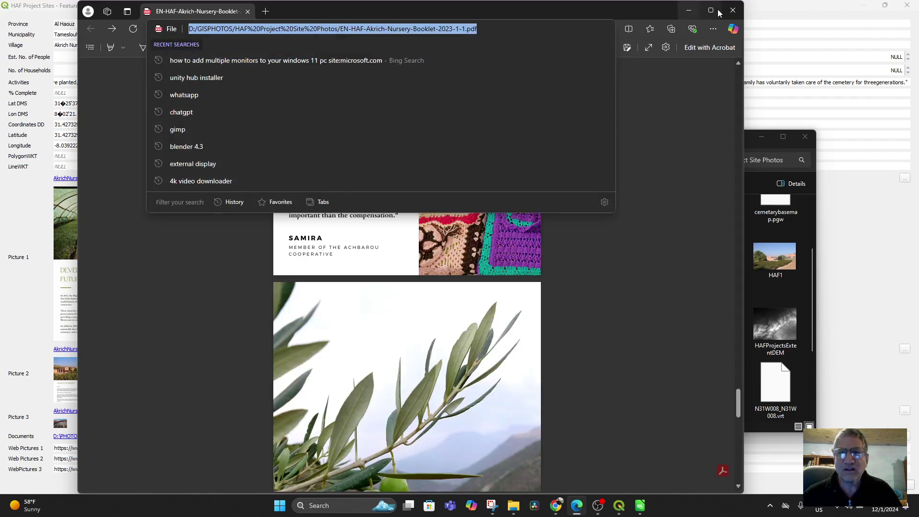
click(690, 9)
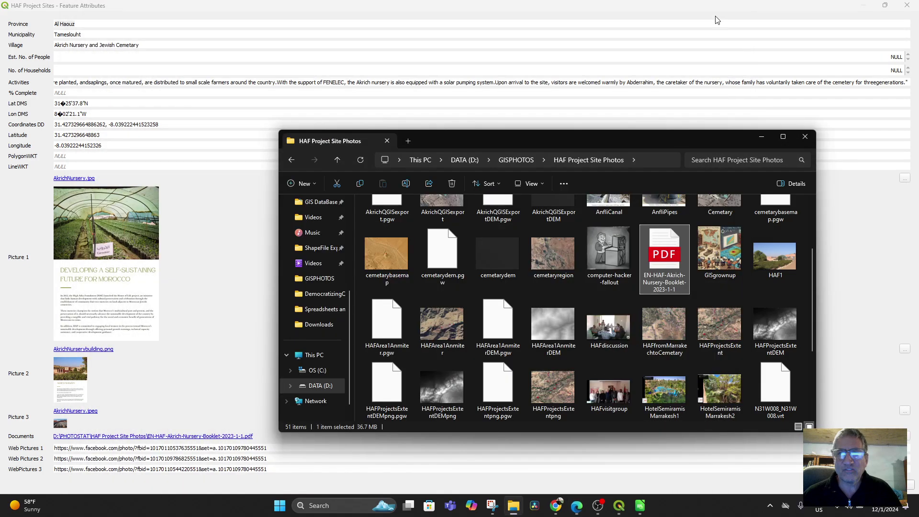
click(805, 137)
- Switch to LibreOffice Calc and replace the Documents path in R19 with the copied EN-HAF-Akrich-Nursery-Booklet-2023-1-1.pdf link
click(640, 505)
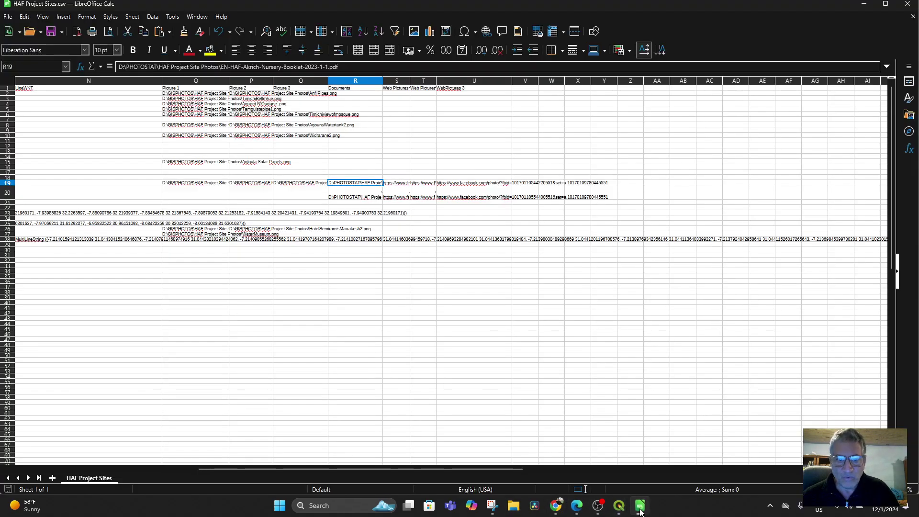
double_click(363, 182)
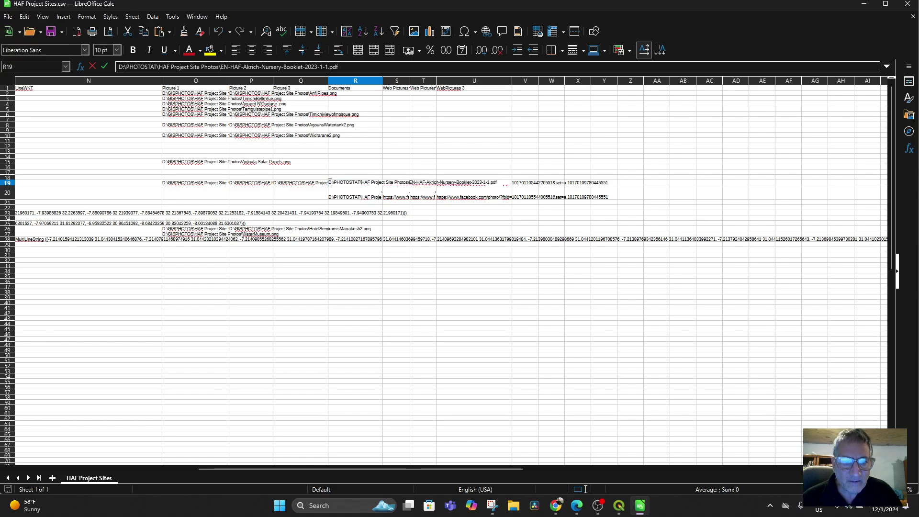
drag(329, 182, 353, 183)
triple_click(353, 182)
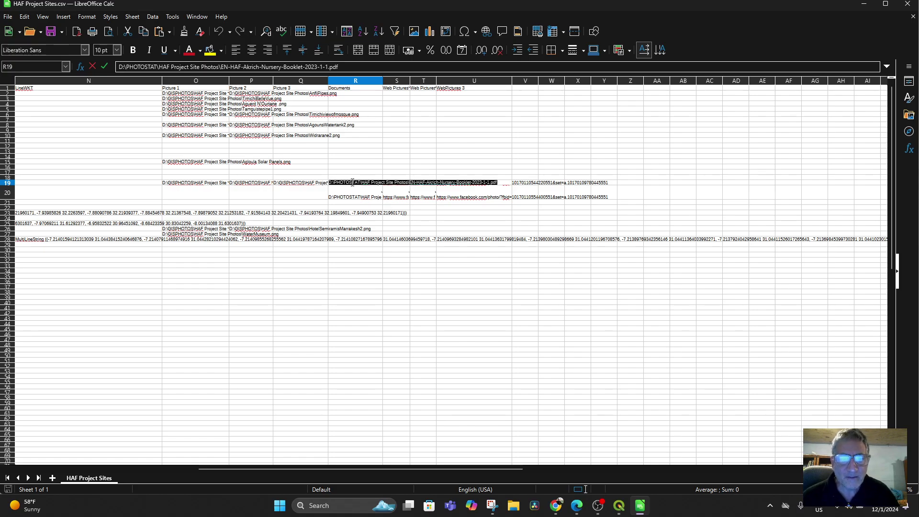
key(ctrl+v)
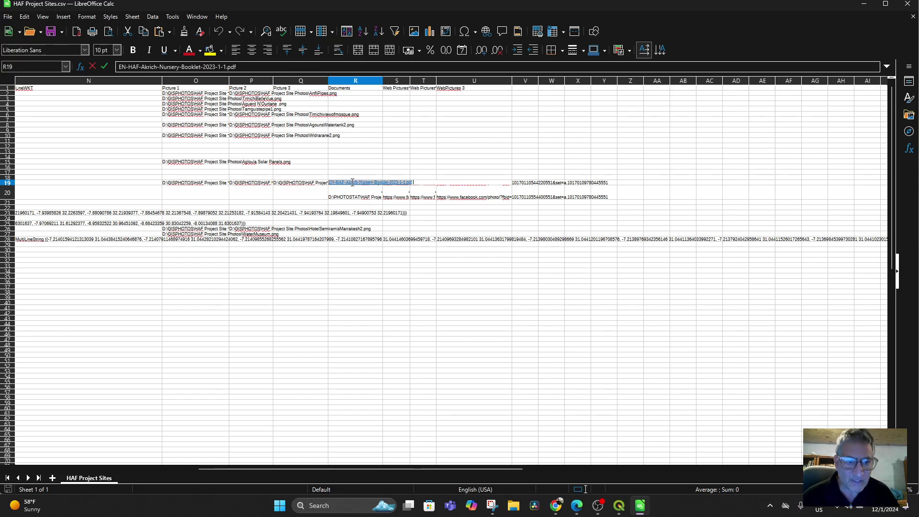
- Replace the Documents path in R20 with the same EN-HAF-Akrich-Nursery-Booklet-2023-1-1.pdf link and save the CSV file
click(360, 200)
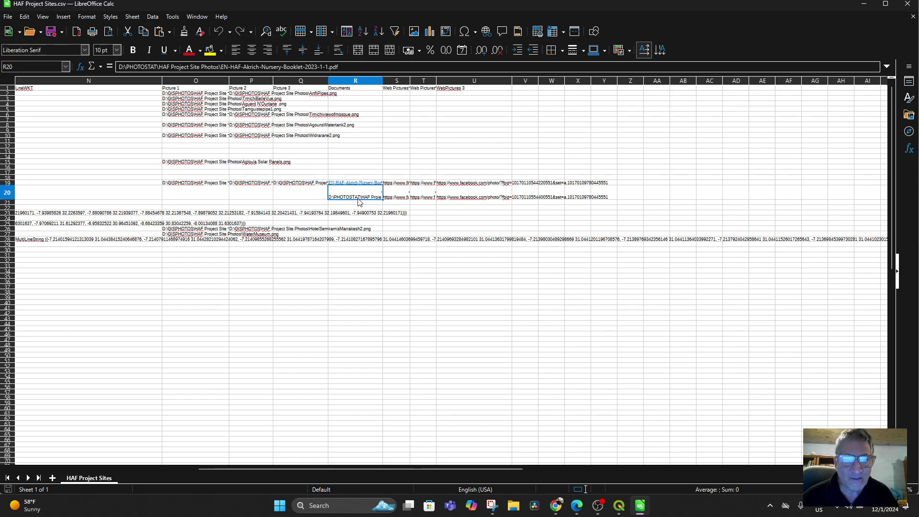
double_click(346, 198)
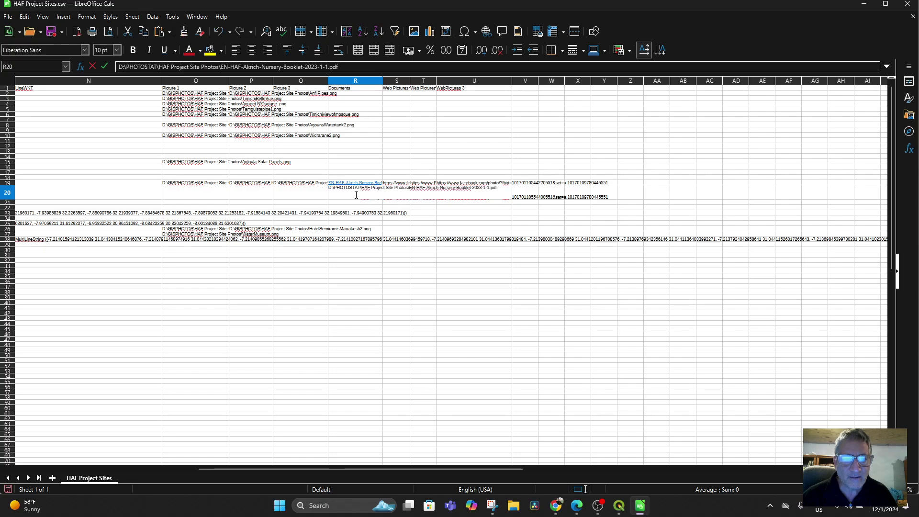
triple_click(338, 191)
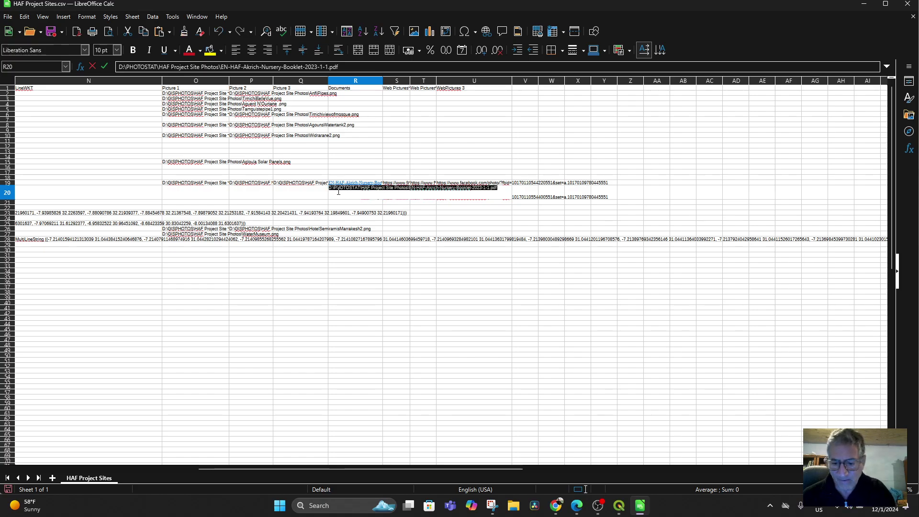
key(BackSpace)
key(ctrl+v)
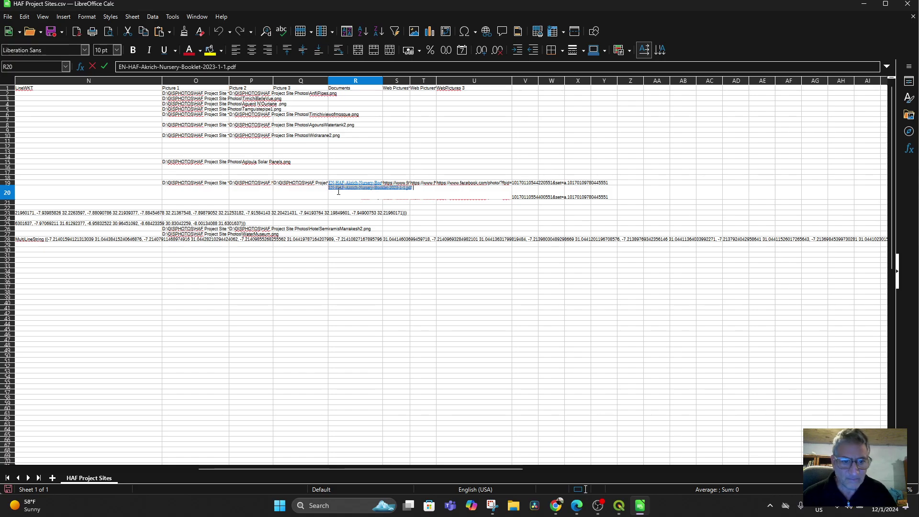
click(416, 157)
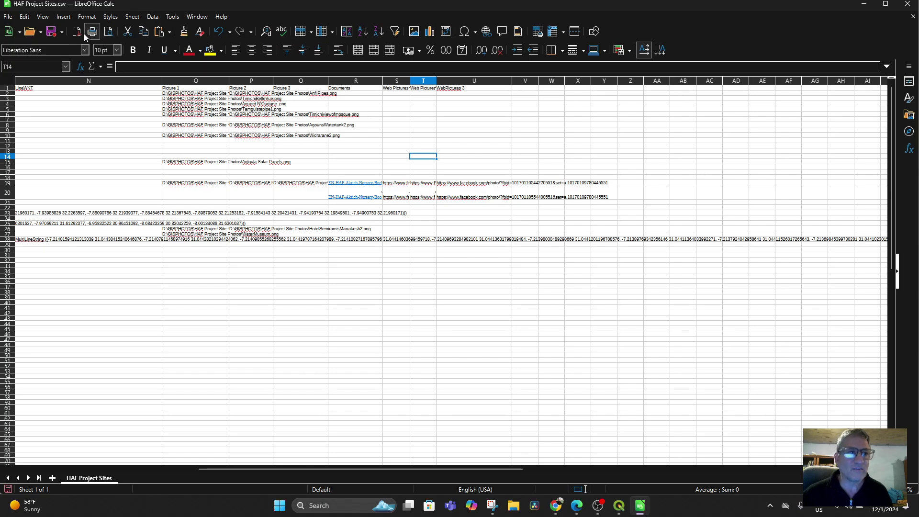
click(54, 33)
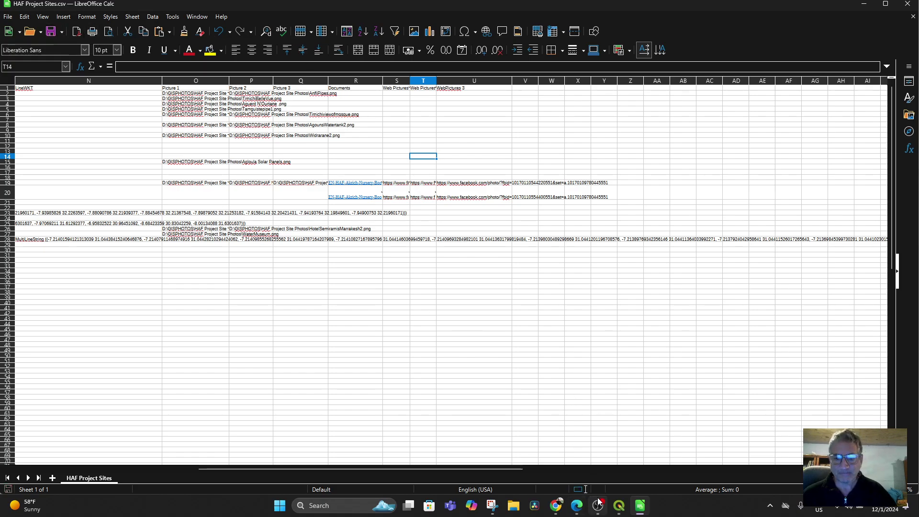
- Switch to QGIS, close the feature form and reload the HAF Project Sites layer from the data source HAF Project Sites.csv
click(605, 470)
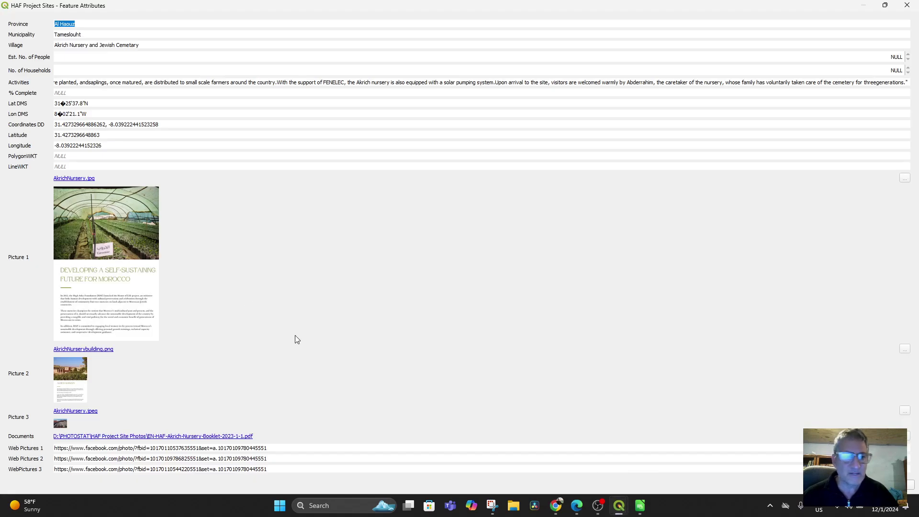
click(907, 5)
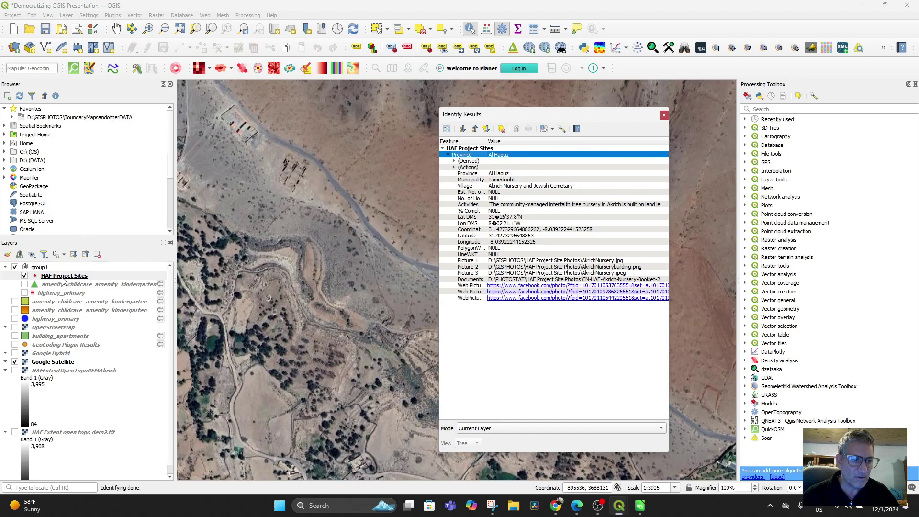
right_click(62, 280)
click(107, 418)
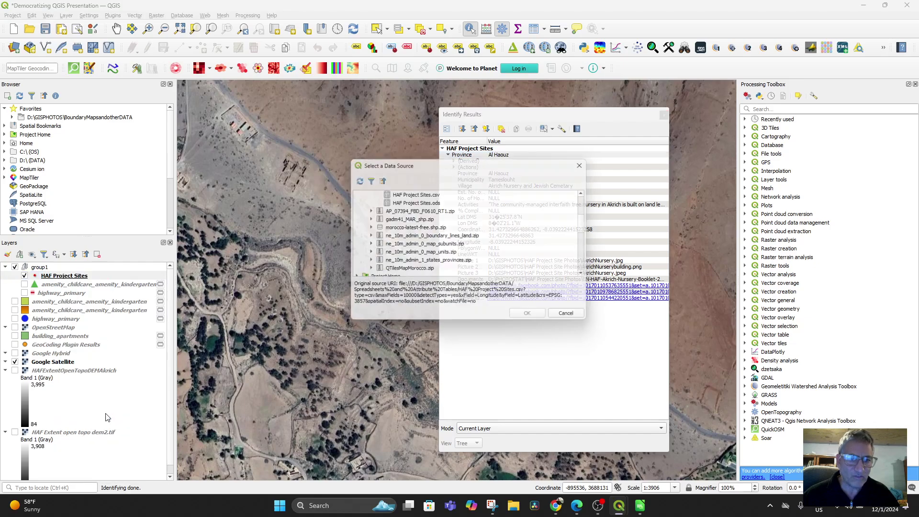
double_click(400, 196)
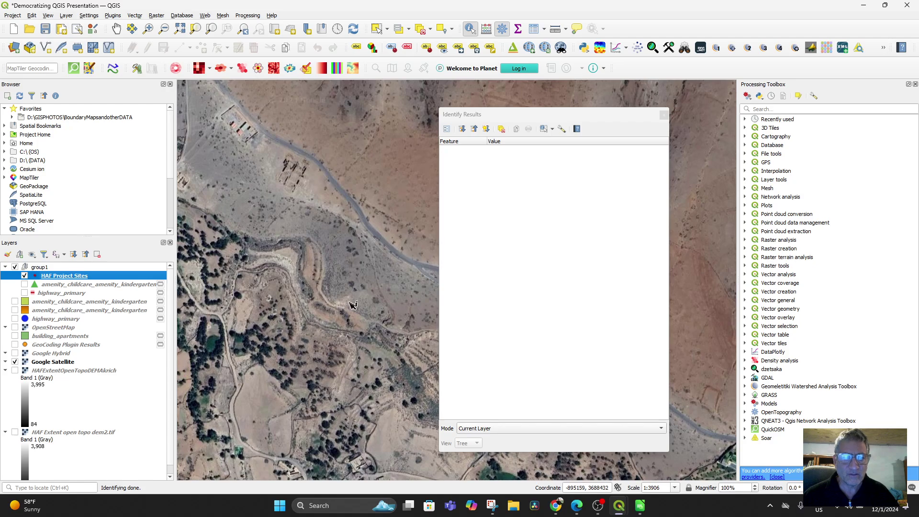
- Set the coordinate reference system of the HAF Project Sites layer to EPSG:4326
right_click(58, 277)
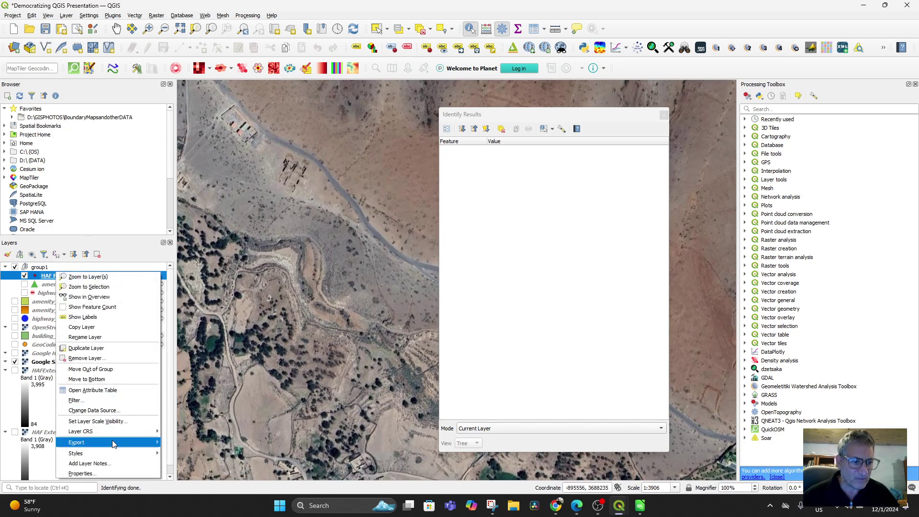
mouse_move(124, 430)
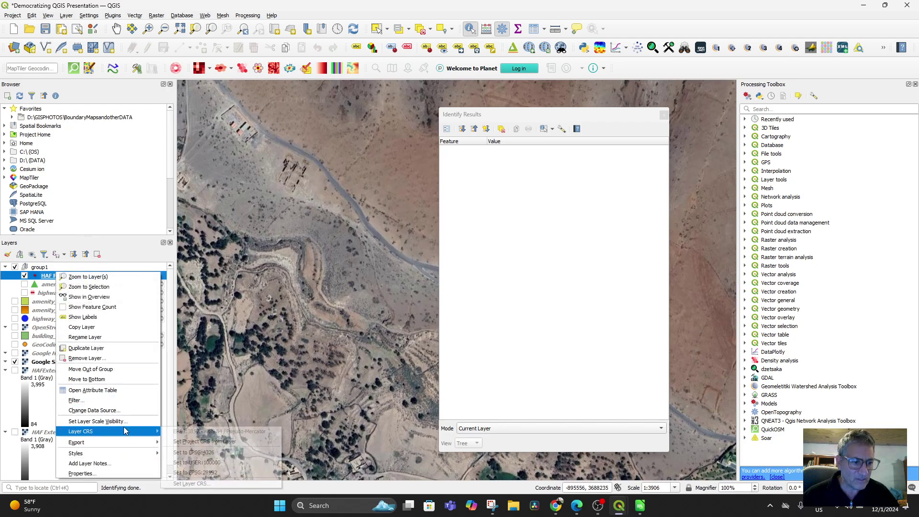
click(219, 452)
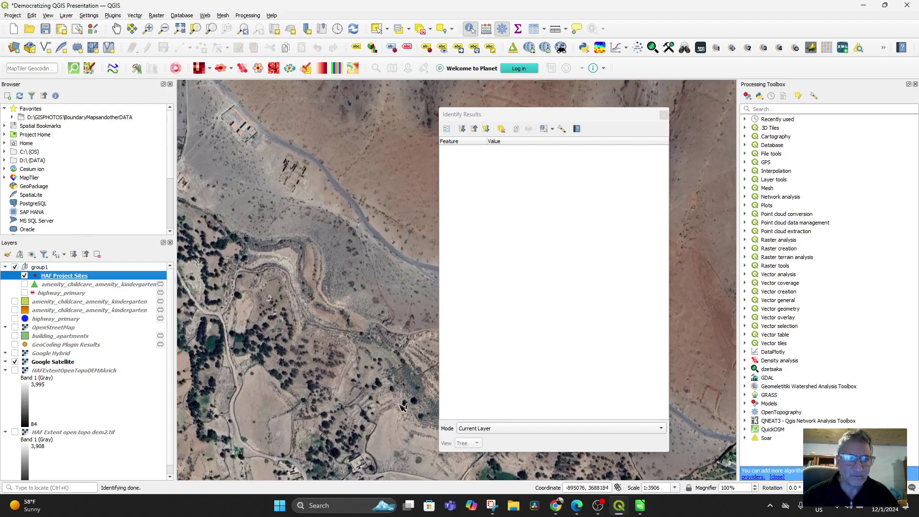
- Identify the Akrich nursery site again, test the Documents link from its feature form, and close the resulting browser tab
click(665, 116)
click(473, 320)
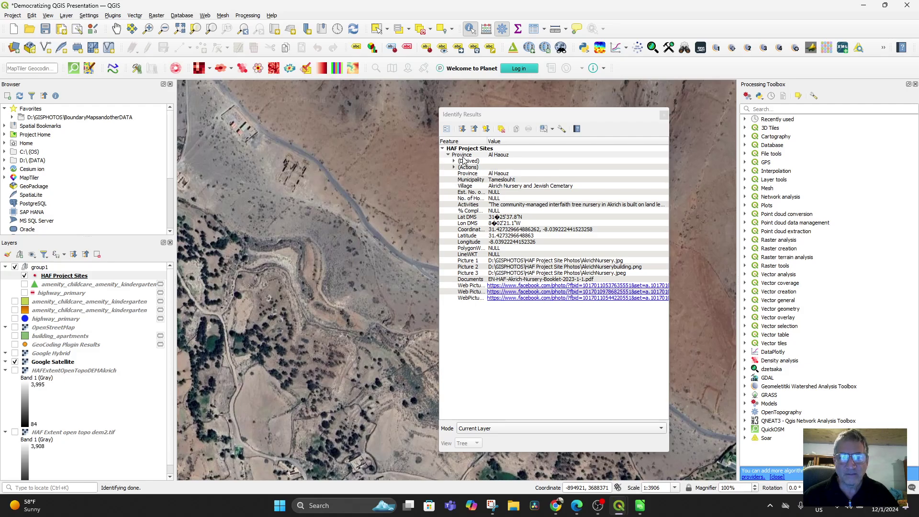
click(447, 129)
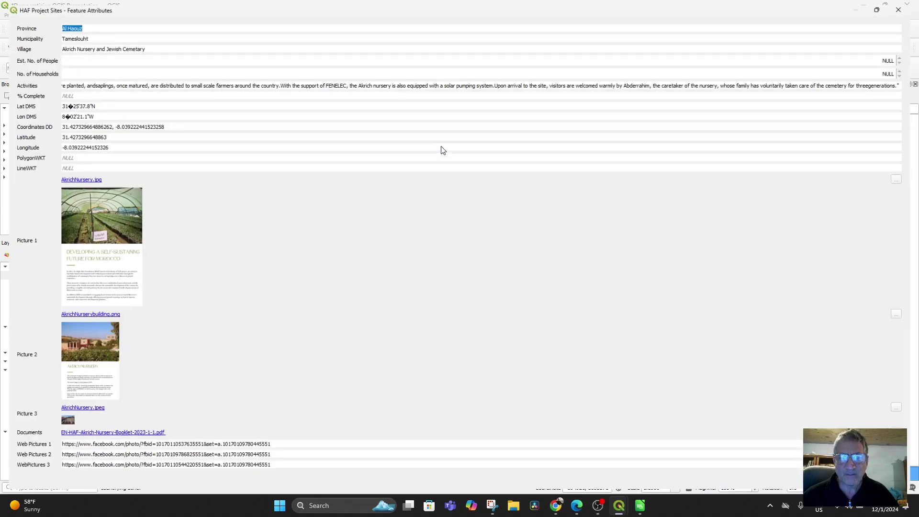
click(125, 434)
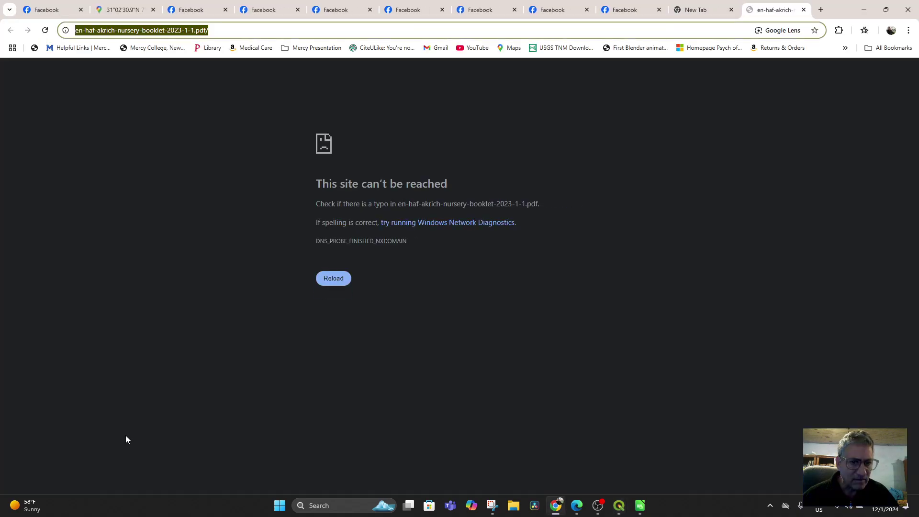
click(334, 280)
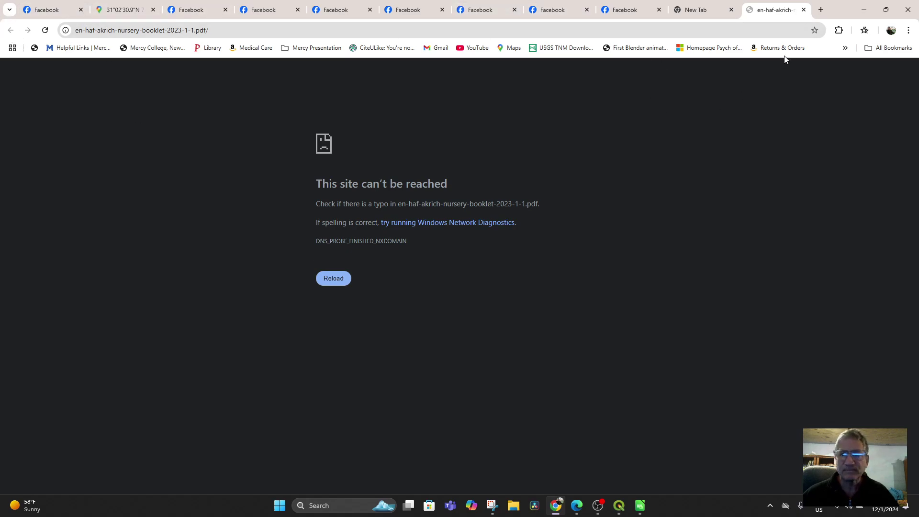
click(804, 9)
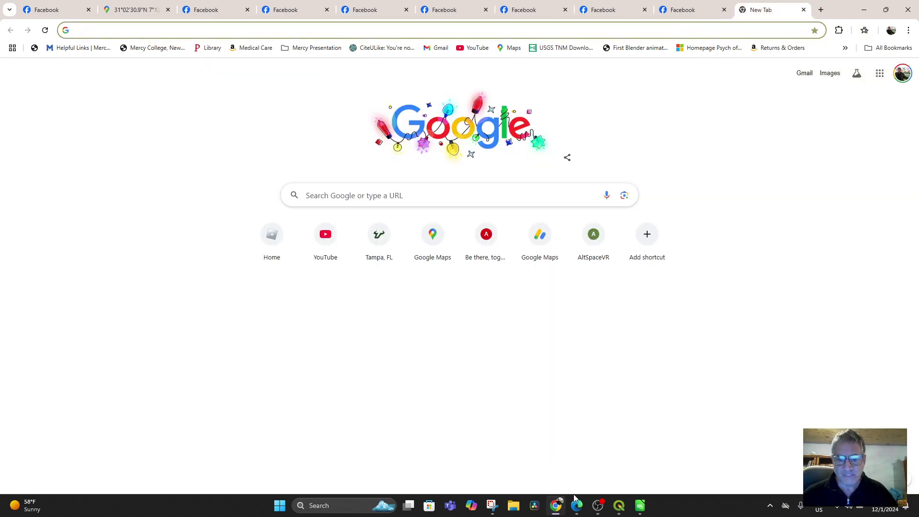
- Copy the full path of EN-HAF-Akrich-Nursery-Booklet-2023-1-1 from the HAF Project Site Photos folder in GISPHOTOS and return to LibreOffice Calc
mouse_move(641, 509)
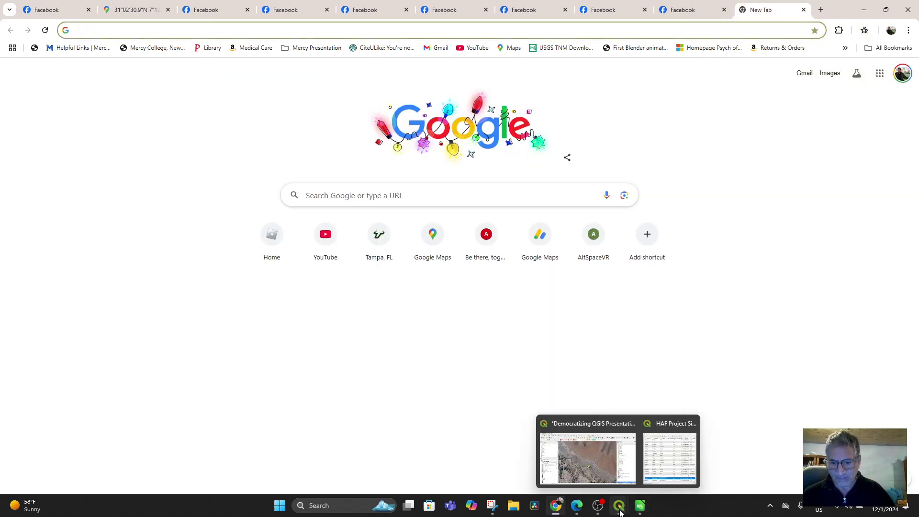
click(641, 507)
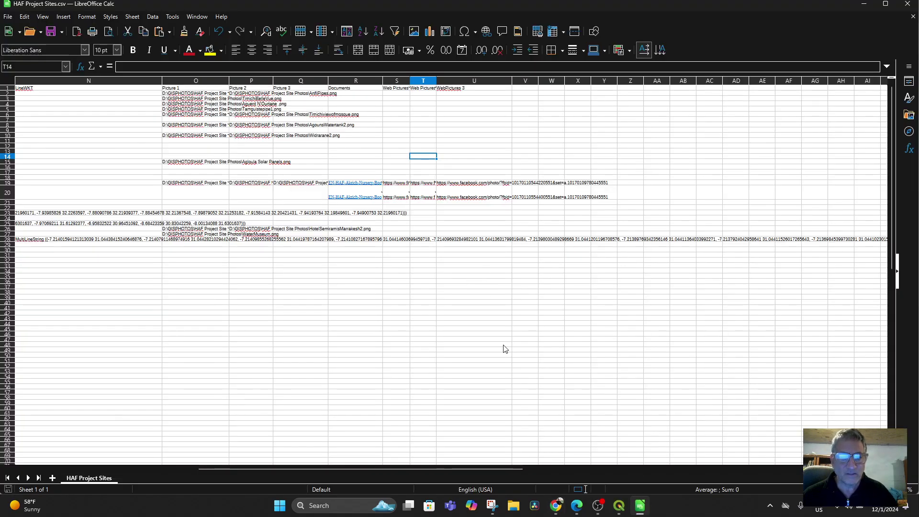
mouse_move(555, 508)
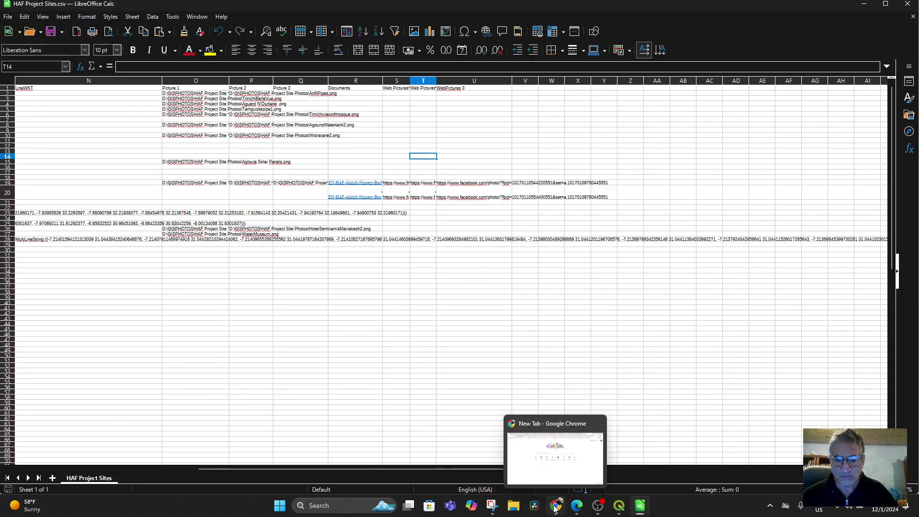
click(514, 507)
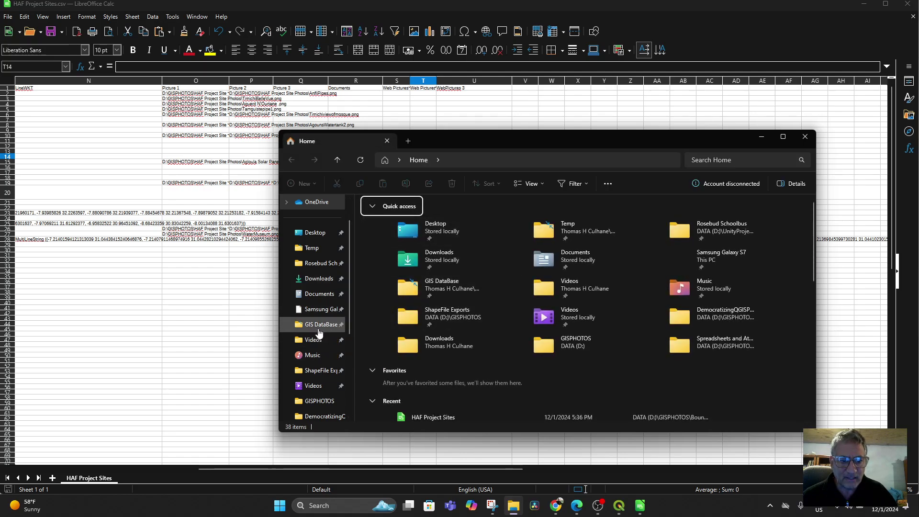
click(319, 401)
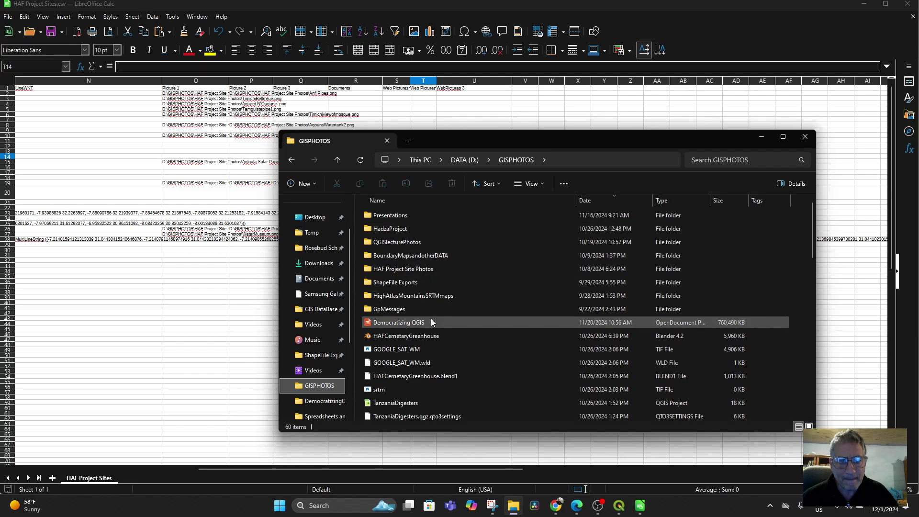
double_click(418, 268)
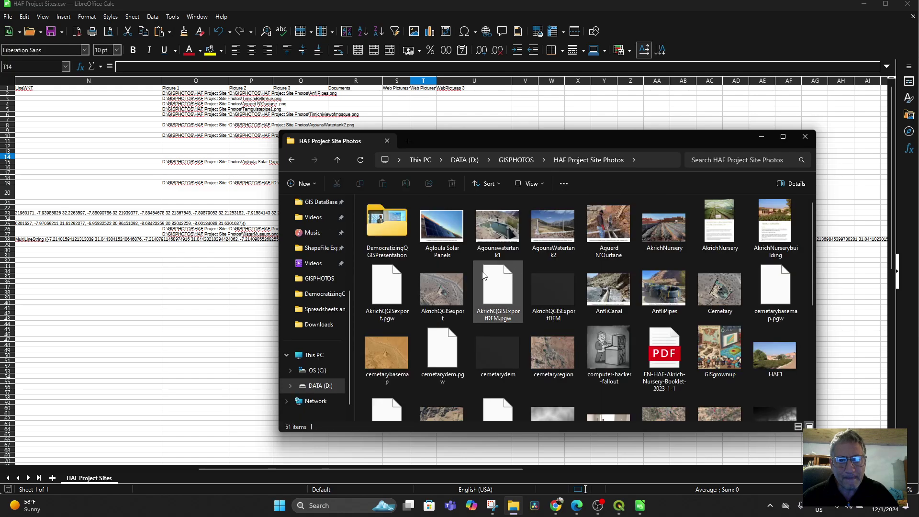
click(652, 350)
right_click(654, 350)
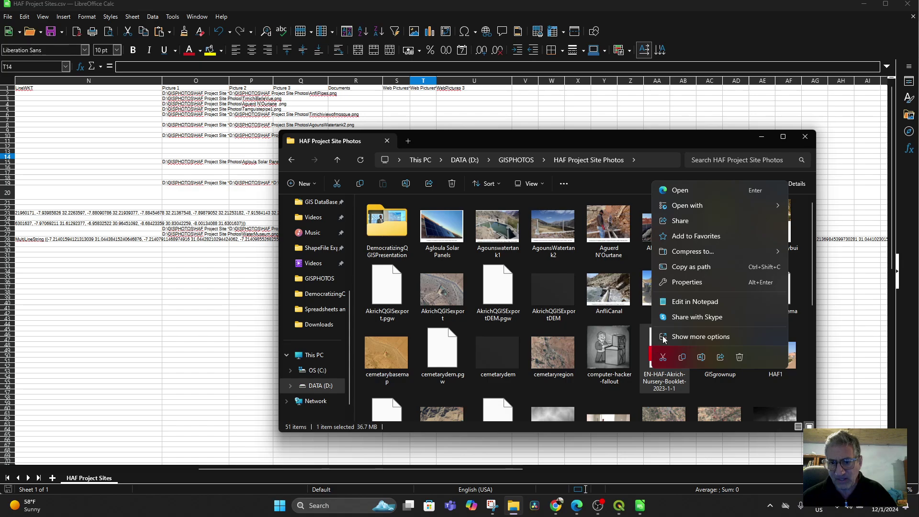
click(701, 268)
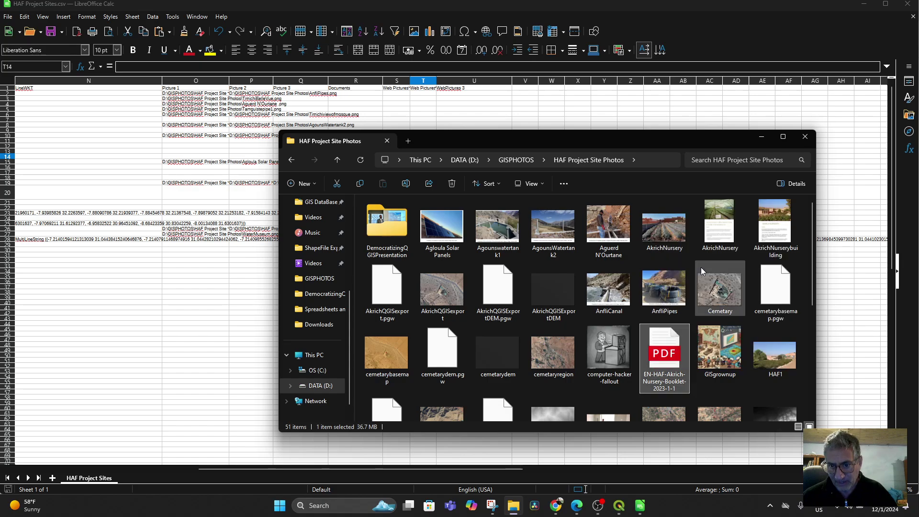
click(639, 507)
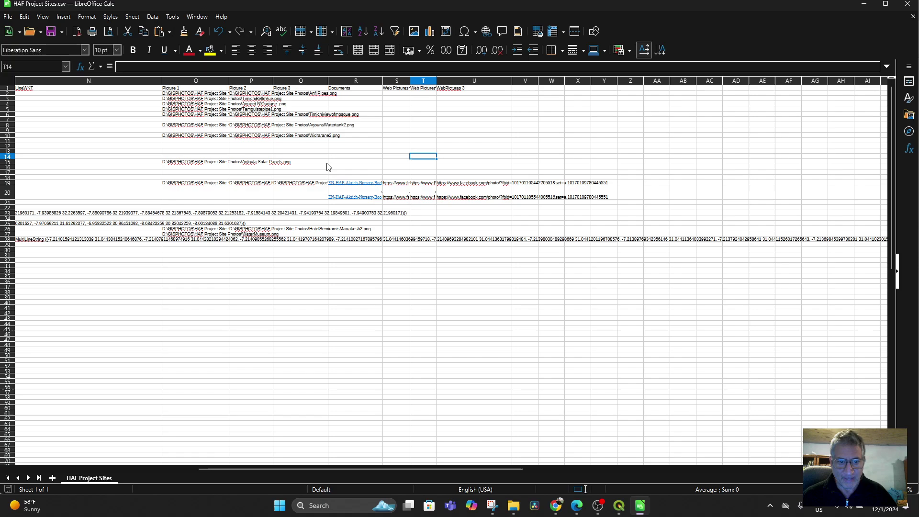
- Replace the booklet entries in Documents cells R20 and R19 with the copied full PDF path and save the CSV file
double_click(338, 199)
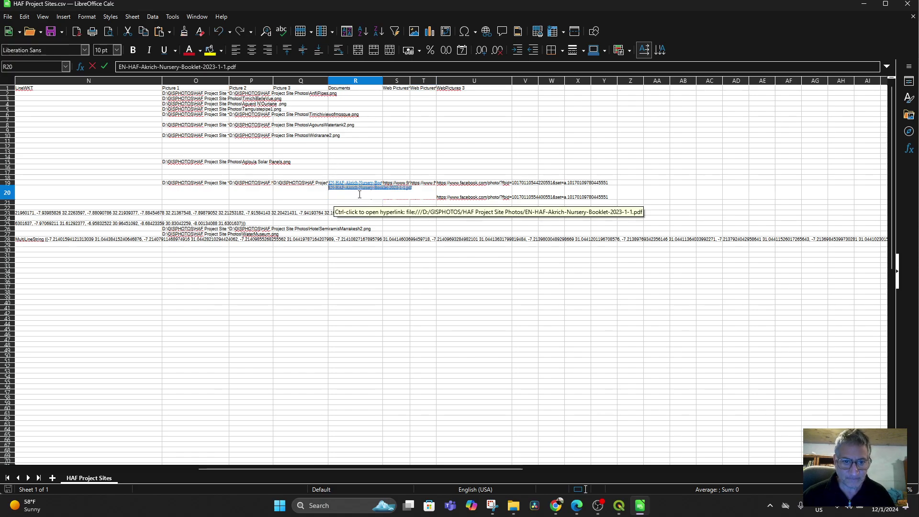
key(BackSpace)
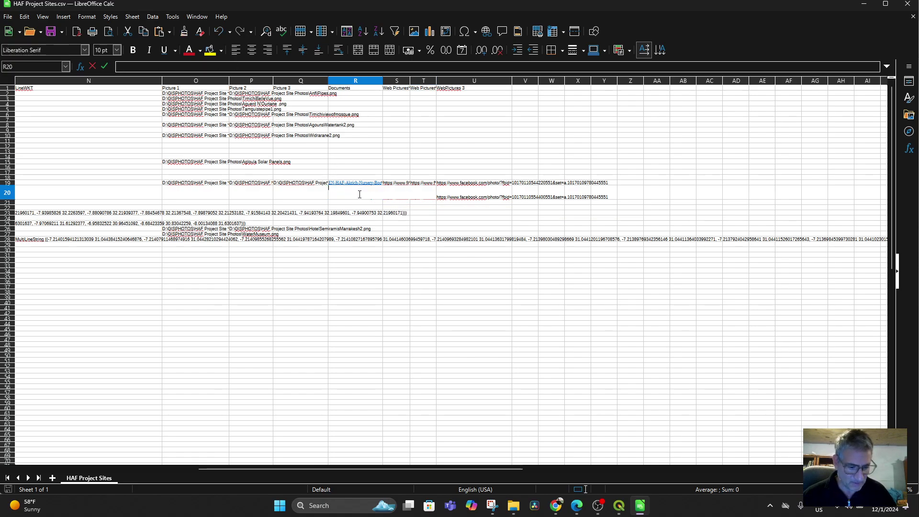
key(ctrl+v)
double_click(354, 182)
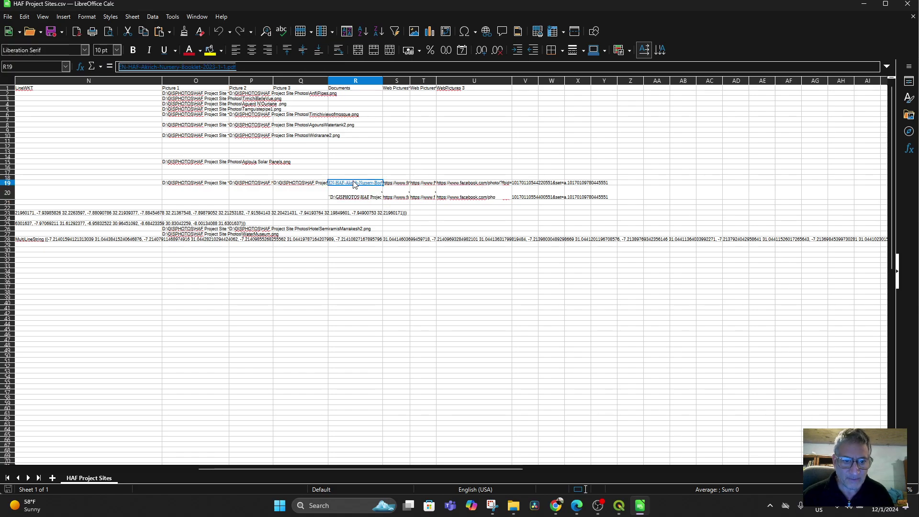
key(BackSpace)
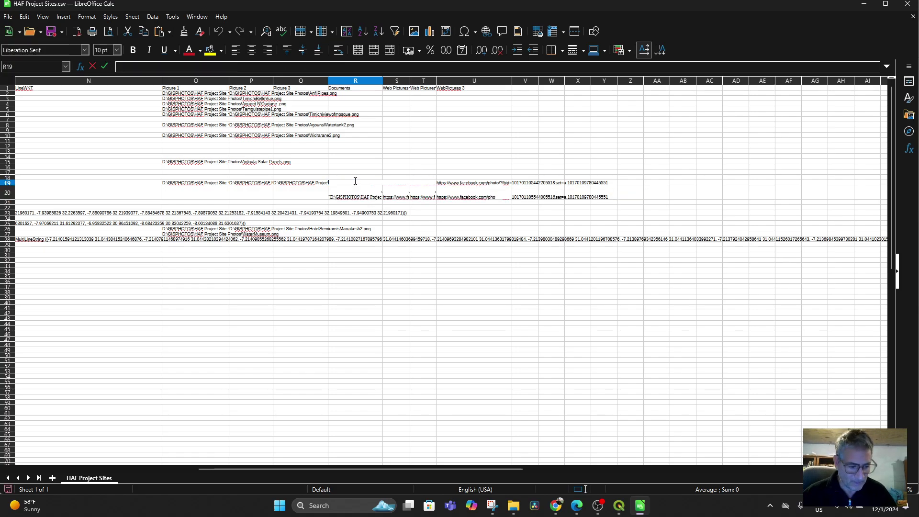
key(ctrl+v)
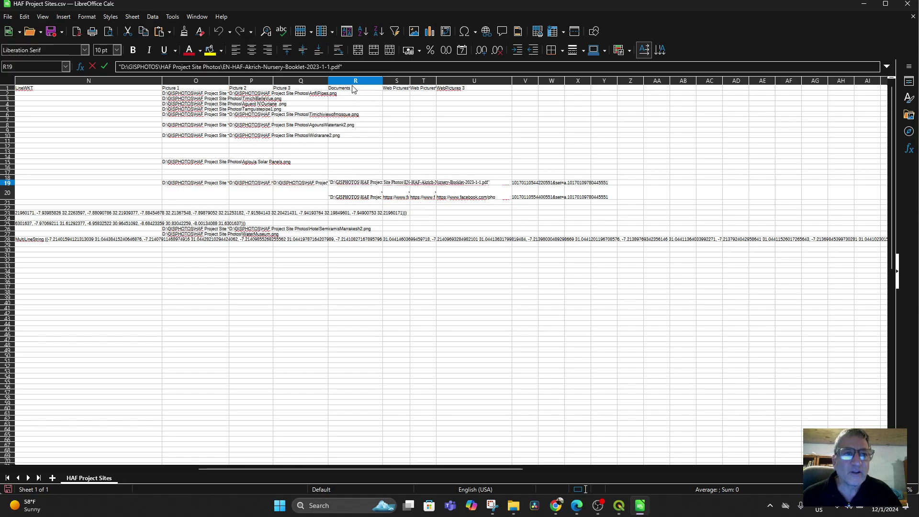
click(52, 31)
- Switch to QGIS, close the feature form and identify results, and reload the HAF Project Sites layer from HAF Project Sites.csv
mouse_move(620, 507)
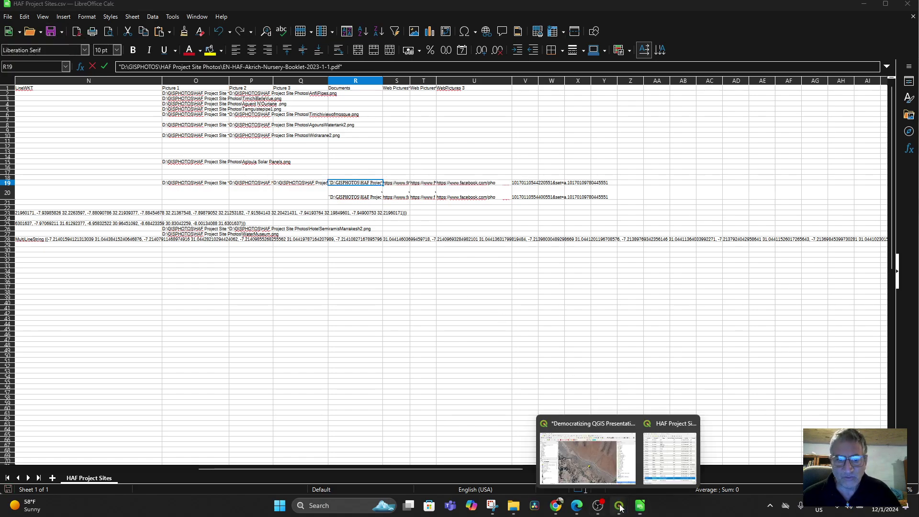
click(588, 436)
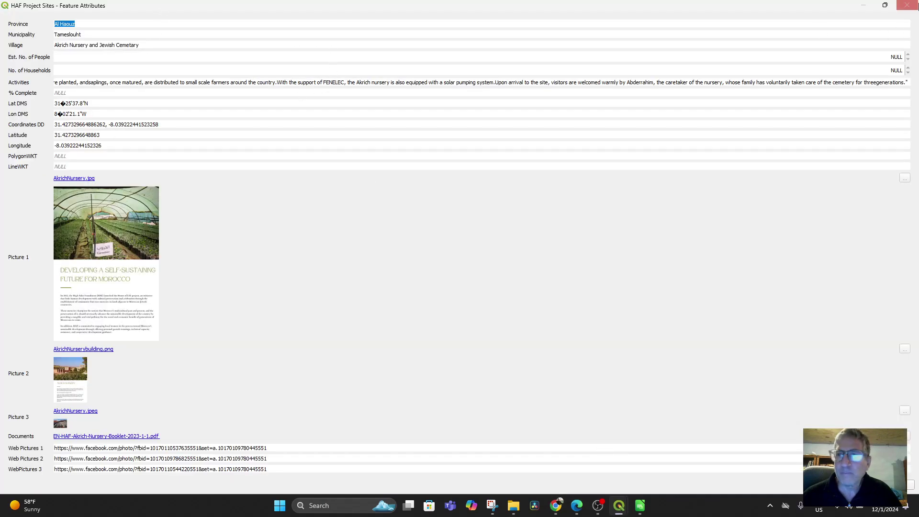
click(907, 5)
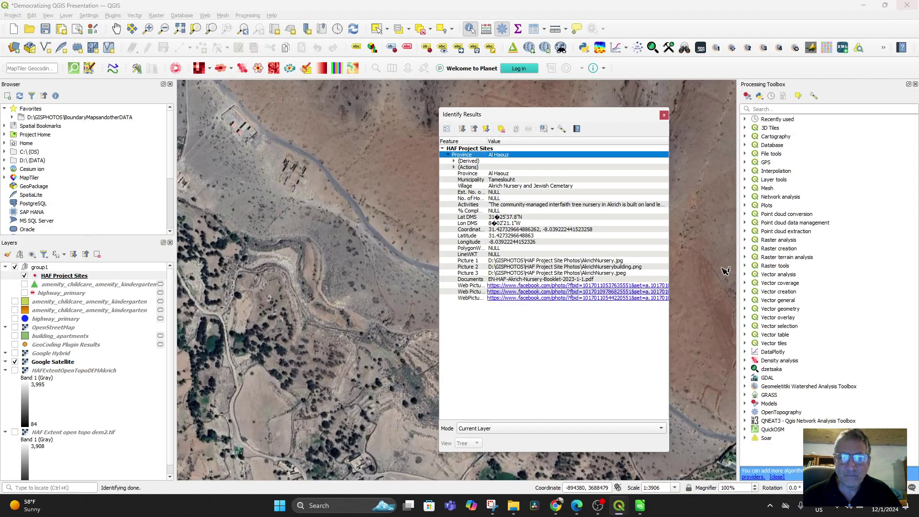
click(664, 115)
click(57, 277)
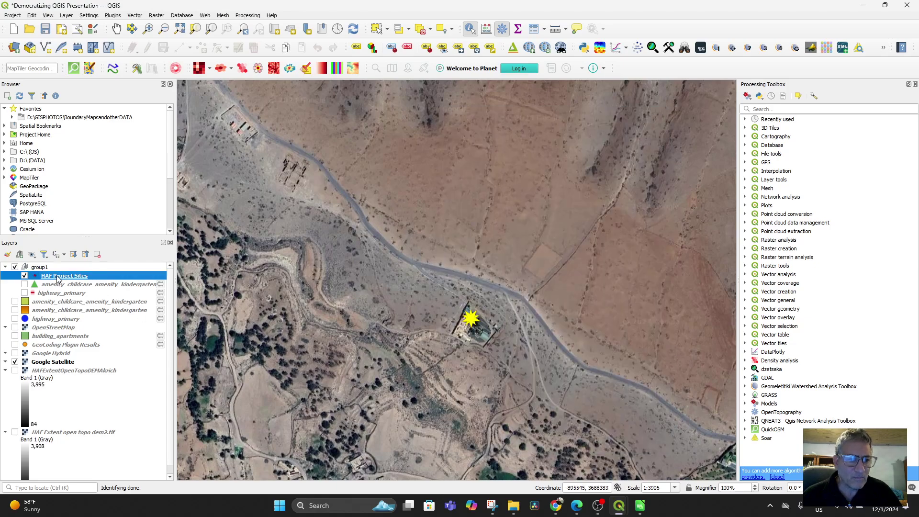
right_click(57, 277)
click(95, 413)
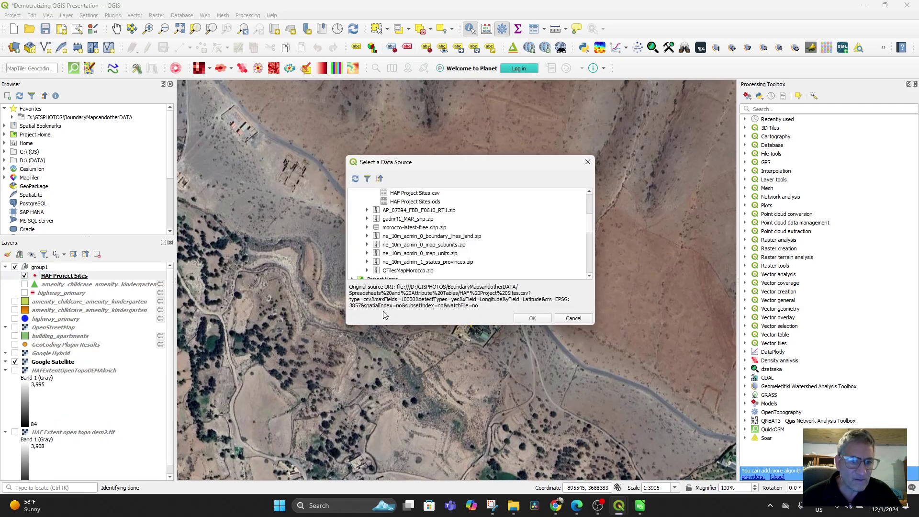
double_click(416, 195)
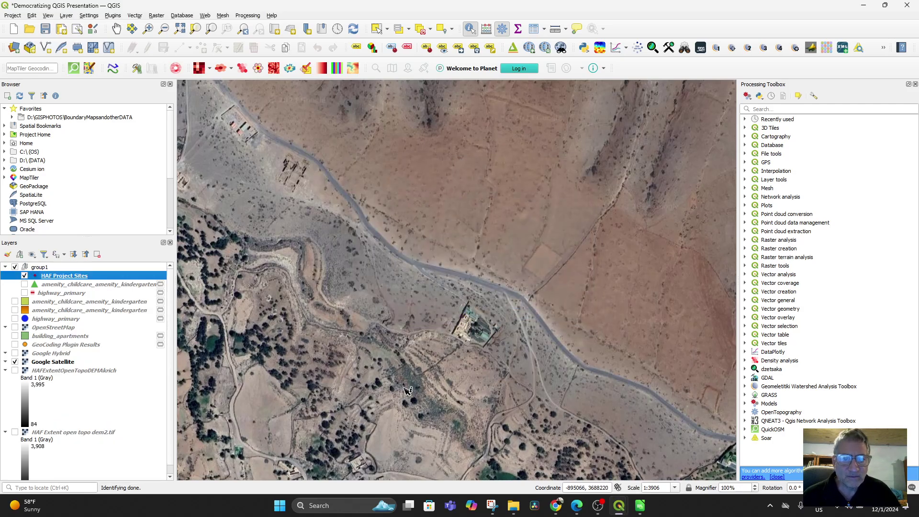
- Set the reloaded HAF Project Sites layer's coordinate reference system to EPSG:4326
right_click(66, 277)
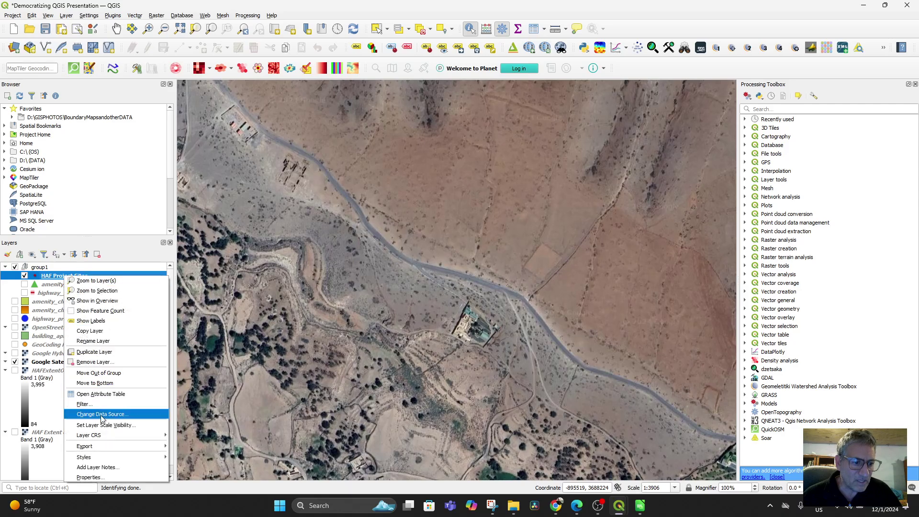
mouse_move(96, 436)
click(204, 456)
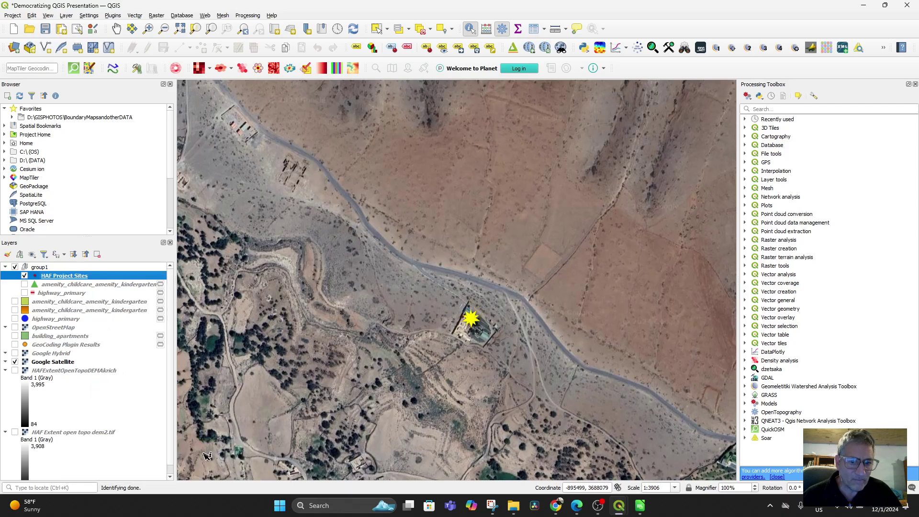
- Identify the Akrich nursery site, check its Documents path in the results and the feature form, and close the form
click(473, 320)
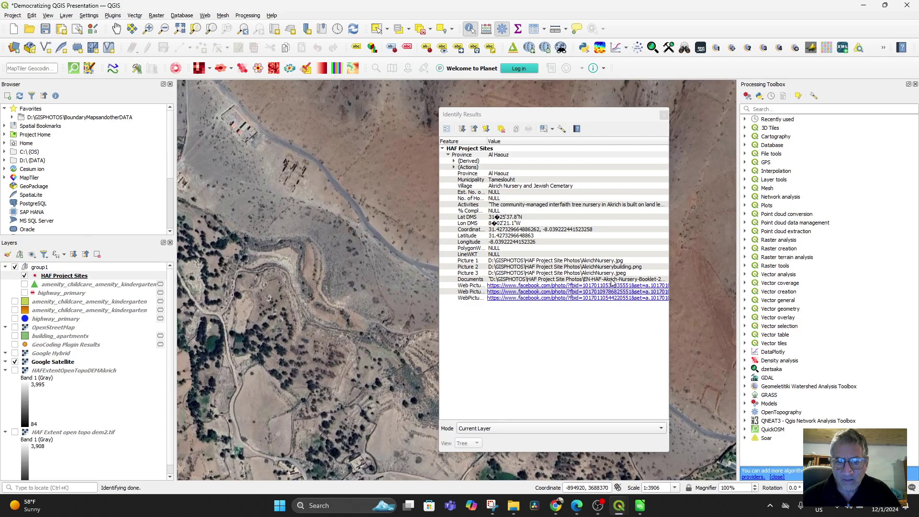
click(502, 282)
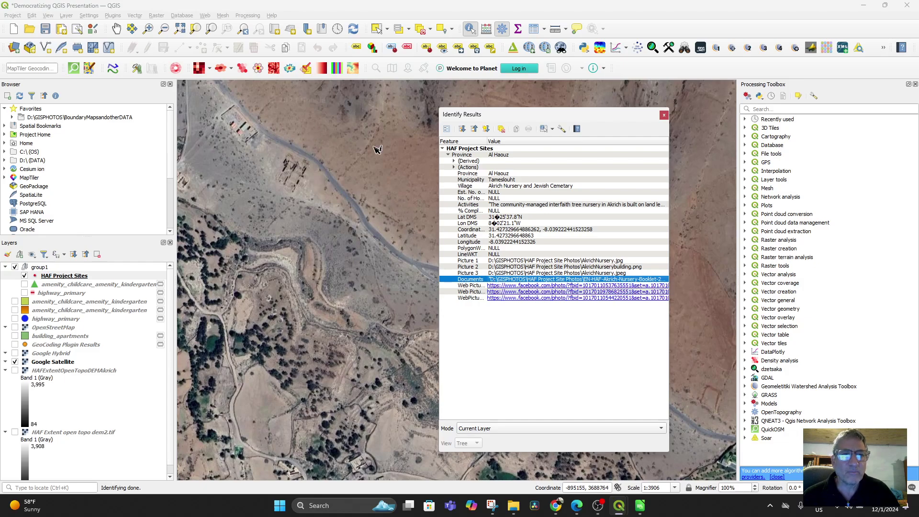
click(446, 128)
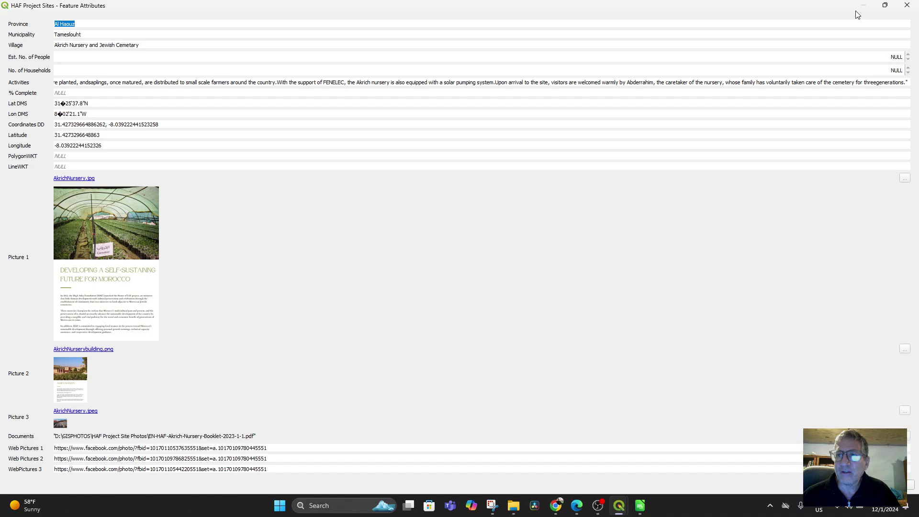
click(907, 5)
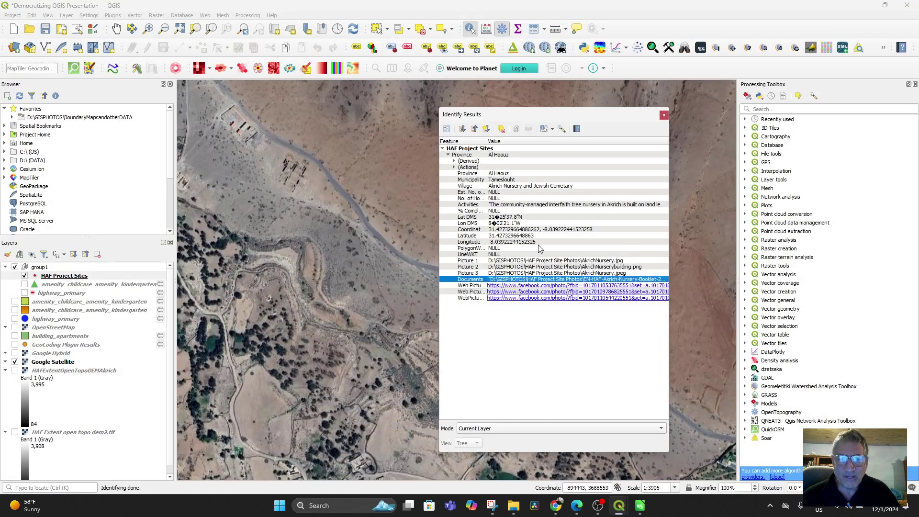
- Review the Attachment widget settings of the Documents field in the HAF Project Sites attributes form, including storage type and hyperlink options
right_click(67, 276)
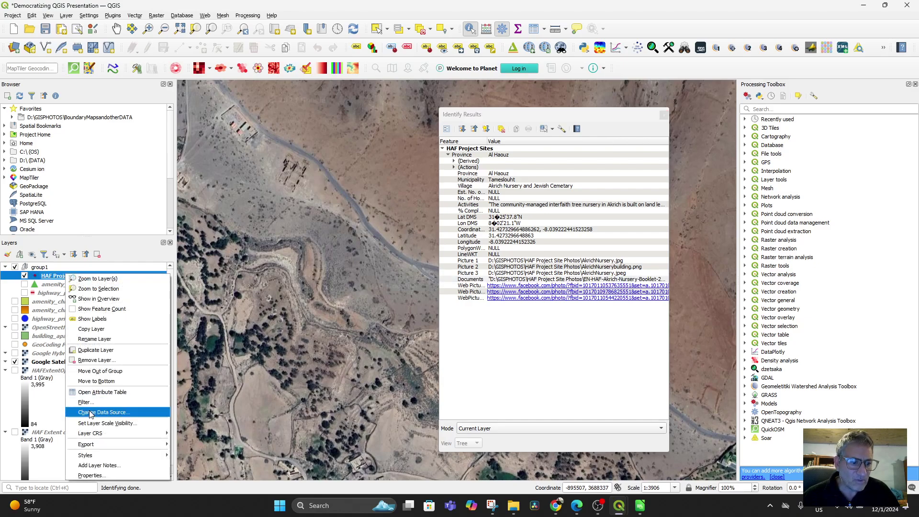
click(112, 475)
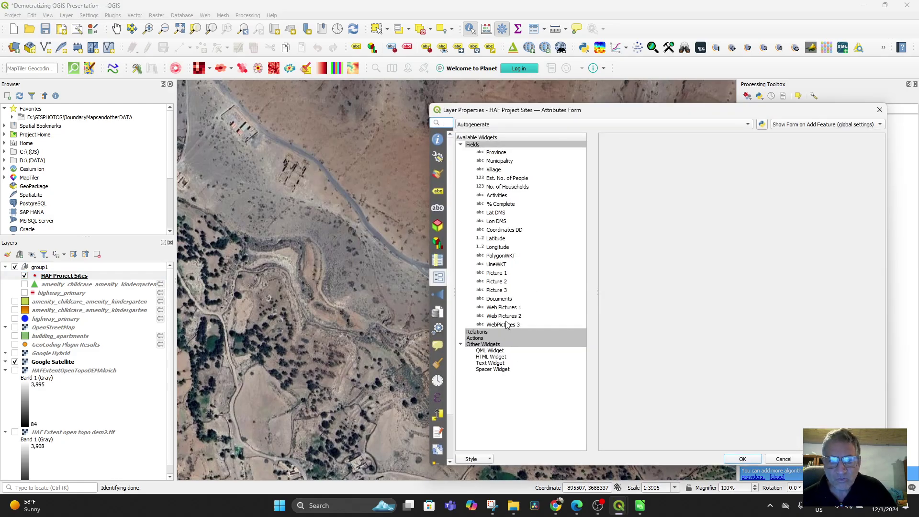
click(500, 300)
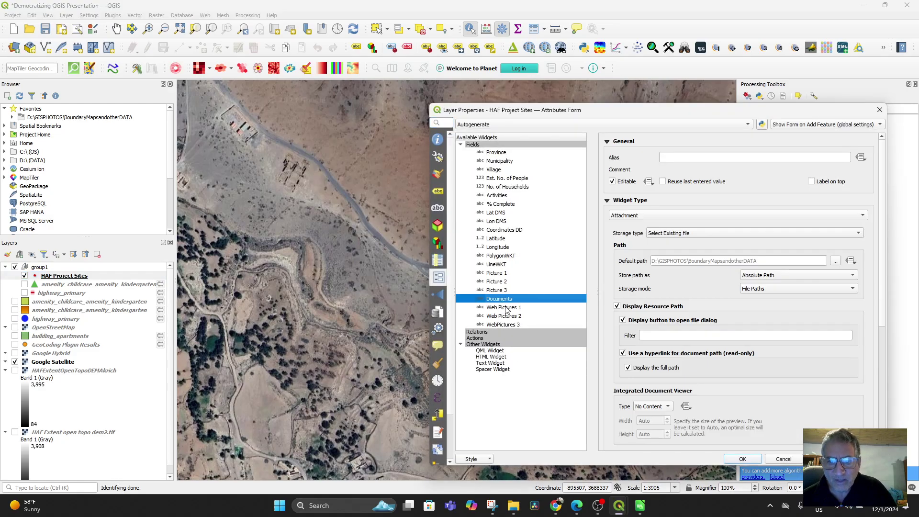
click(708, 234)
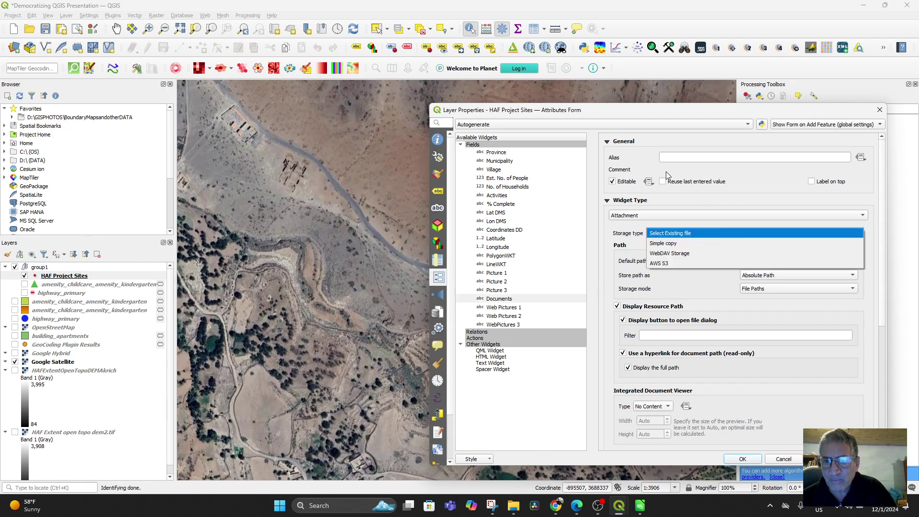
click(642, 153)
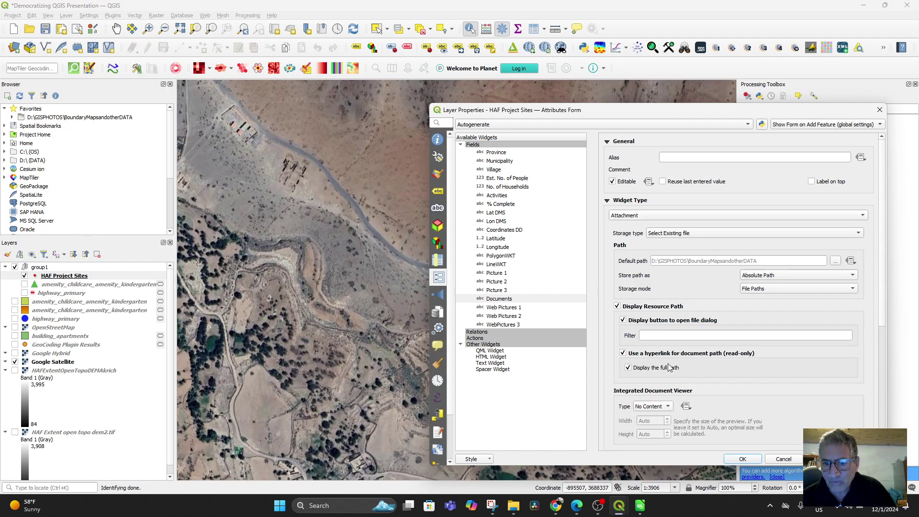
scroll(681, 417, down, 1)
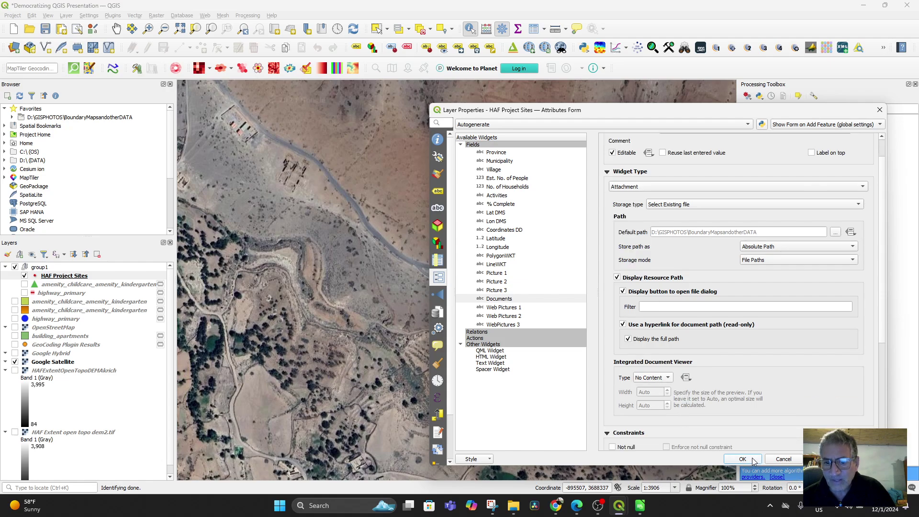
click(753, 462)
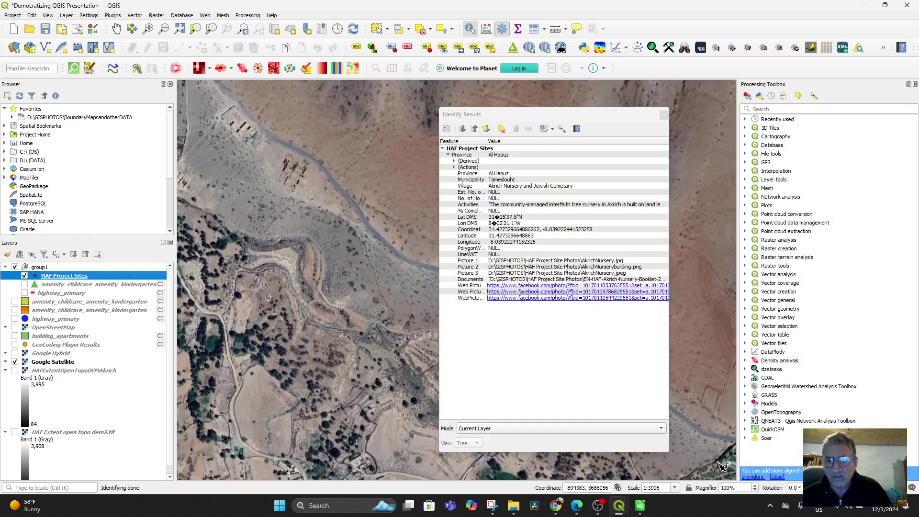
- Switch to LibreOffice Calc and remove the quotation marks around the booklet path in Documents cell R19
click(641, 506)
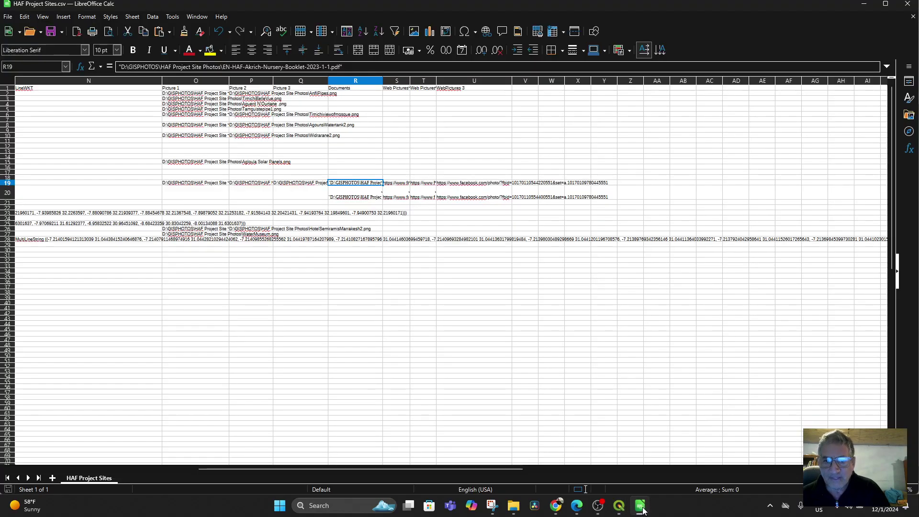
double_click(332, 186)
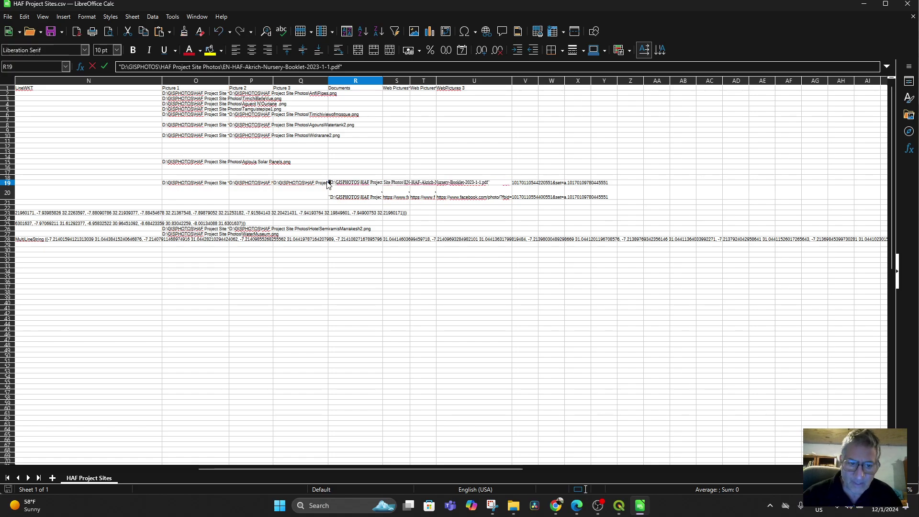
key(BackSpace)
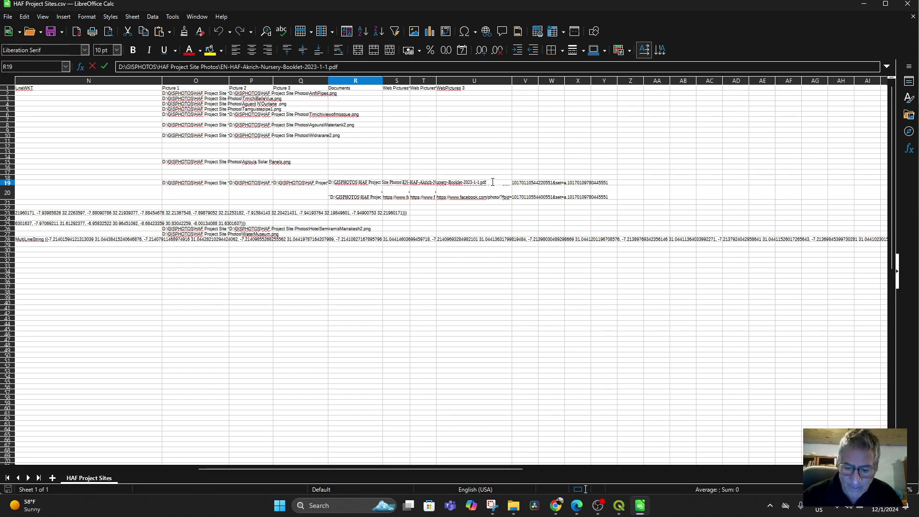
click(348, 198)
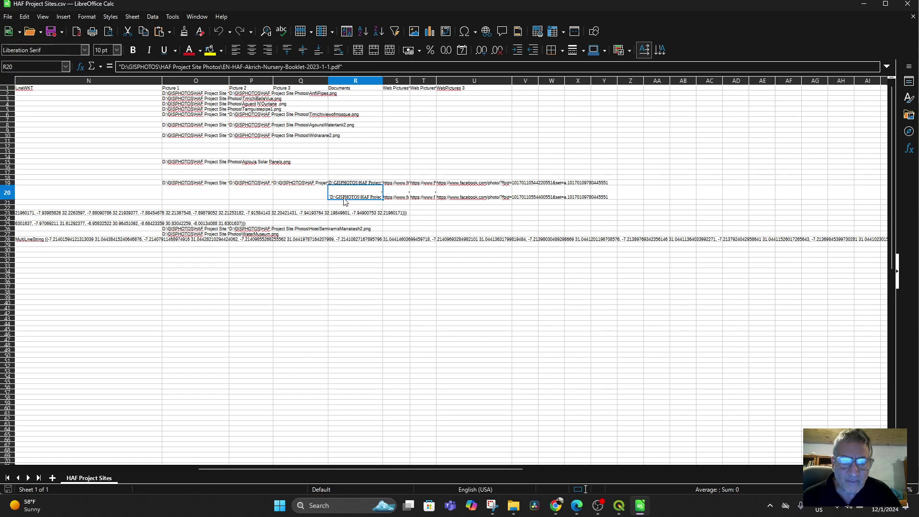
- Remove the quotation marks around the booklet path in Documents cell R20, save the CSV file, and switch to QGIS
drag(330, 198, 328, 198)
click(331, 197)
double_click(331, 197)
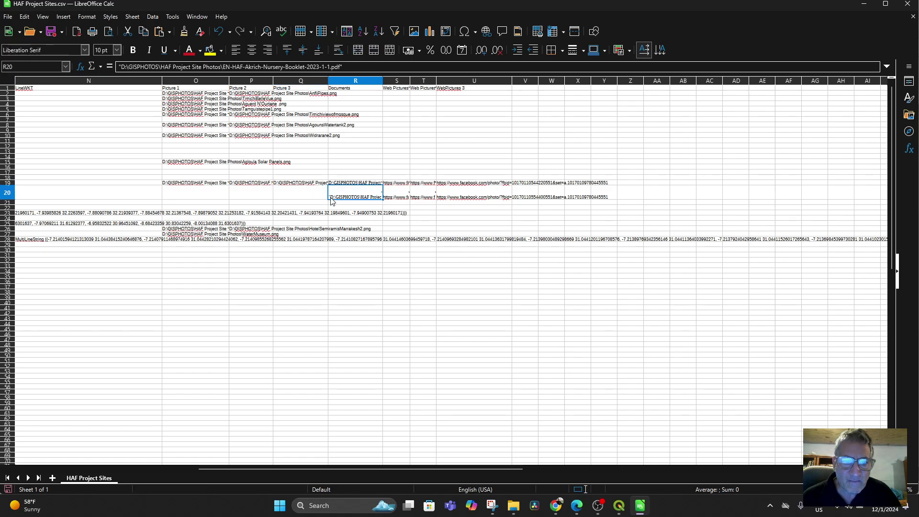
click(330, 189)
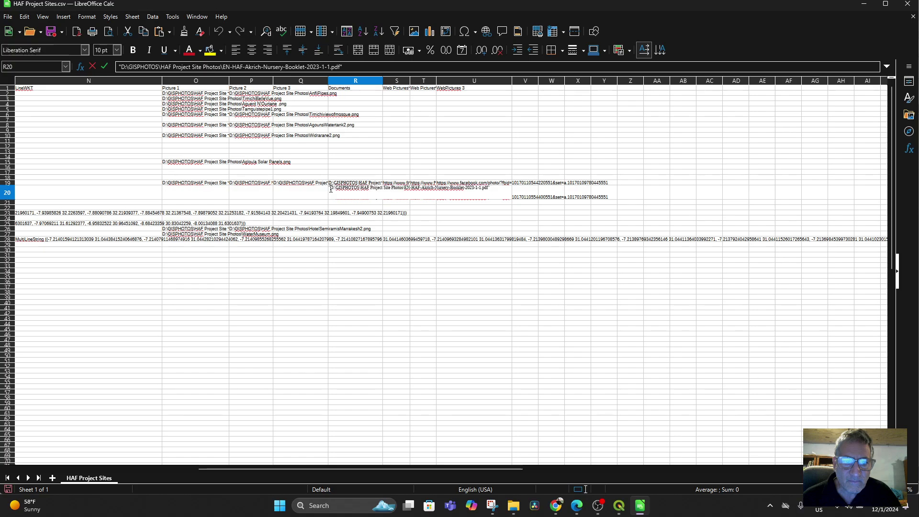
key(Delete)
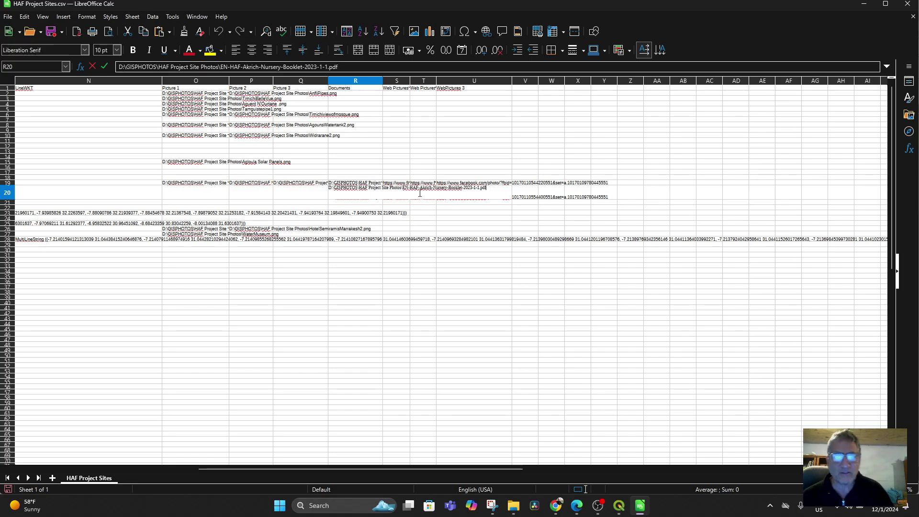
double_click(347, 188)
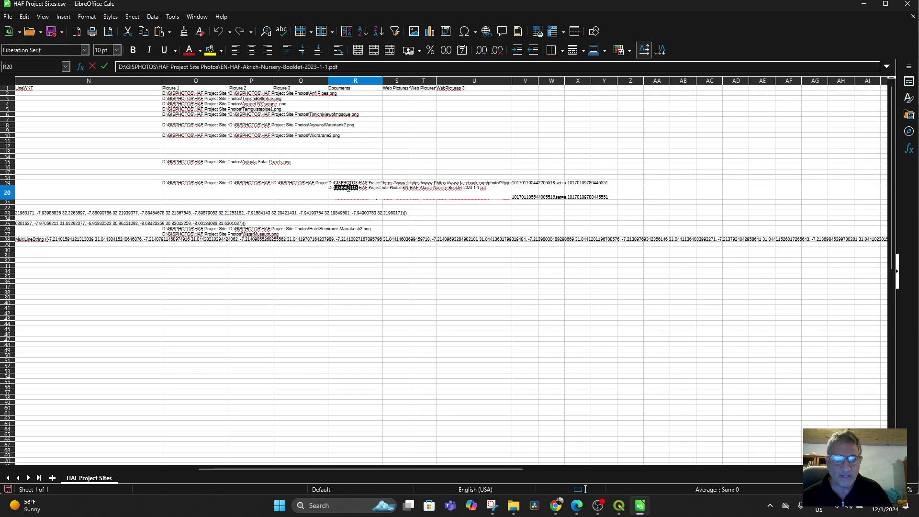
click(347, 188)
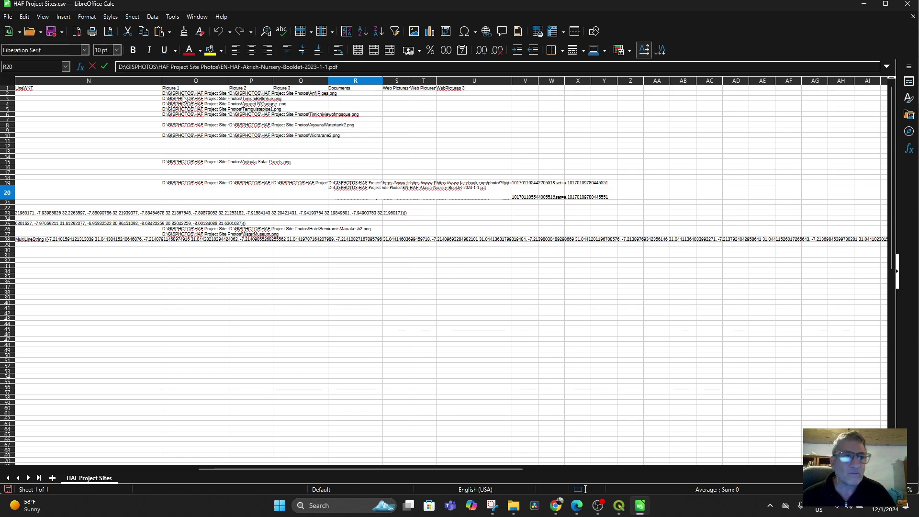
click(51, 32)
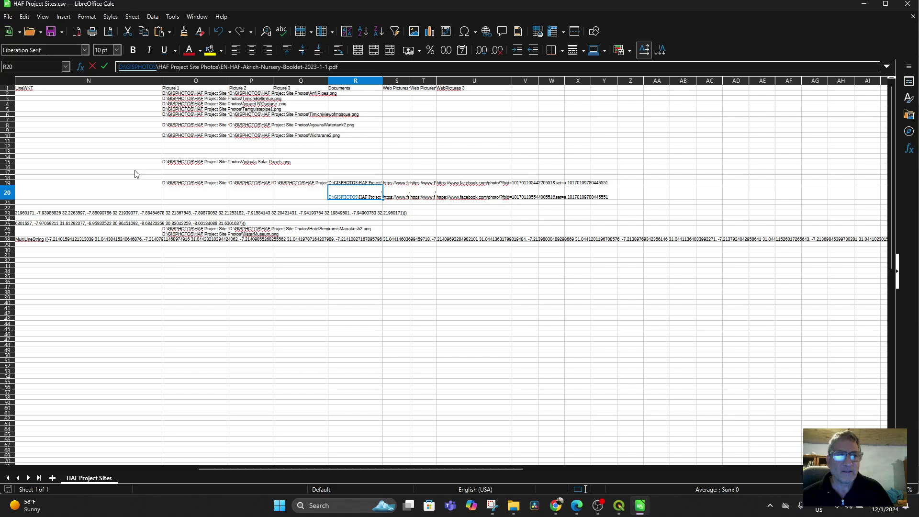
click(600, 464)
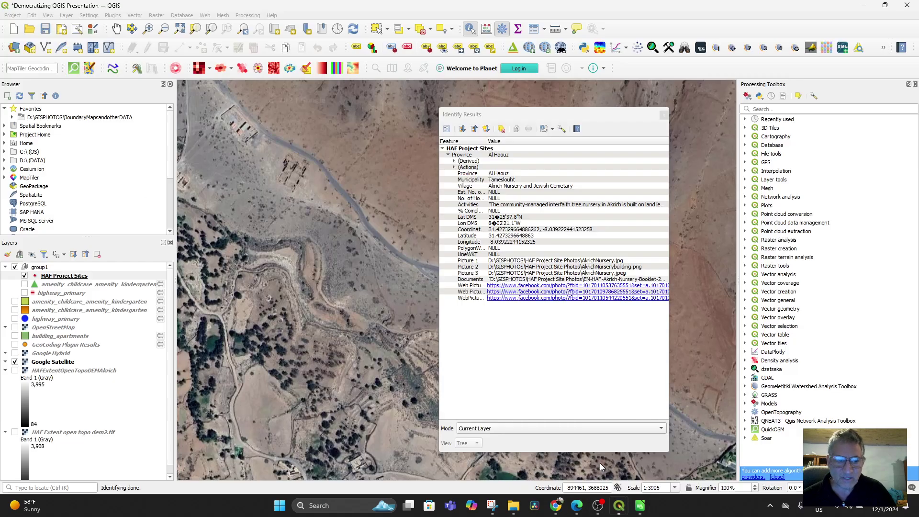
- Reload the HAF Project Sites layer from HAF Project Sites.csv as its data source and set the layer CRS to EPSG:4326
right_click(84, 274)
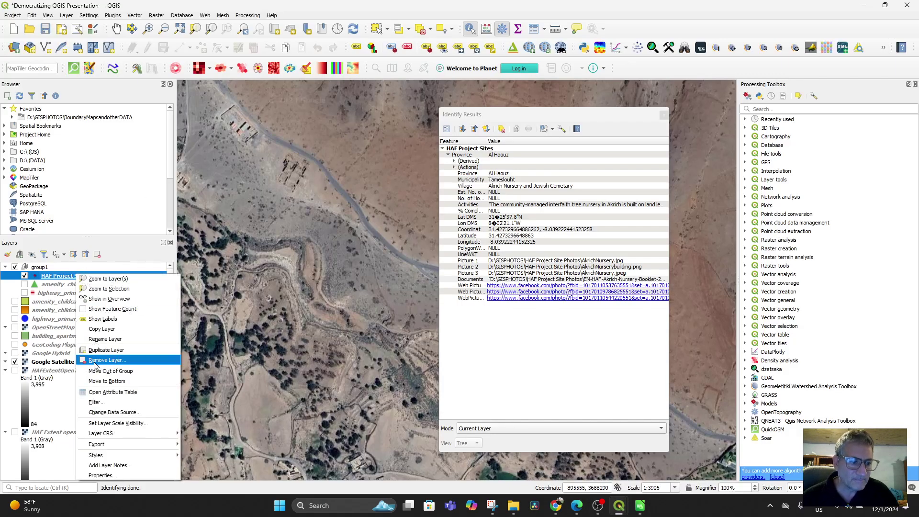
click(125, 413)
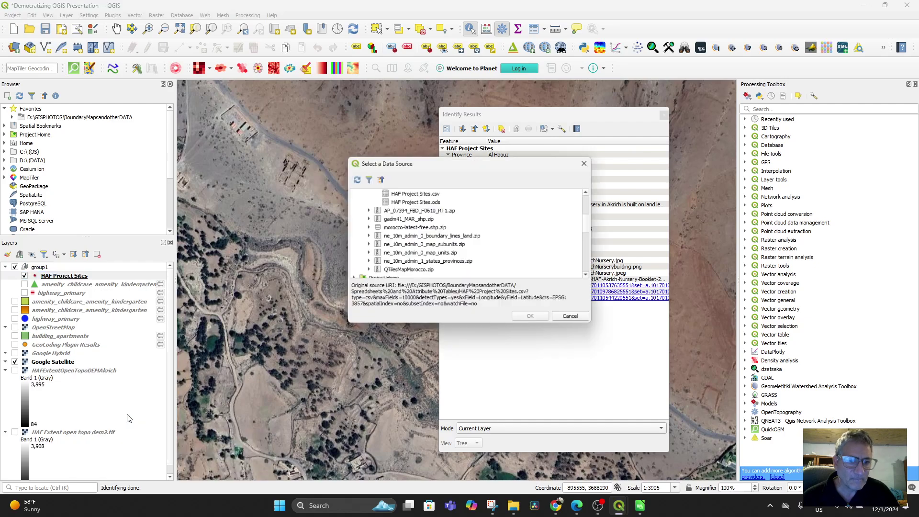
double_click(411, 196)
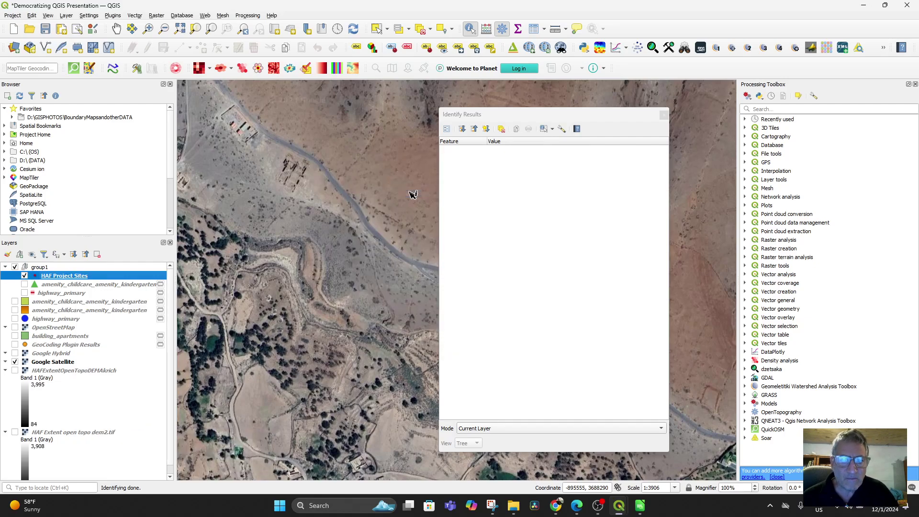
right_click(73, 278)
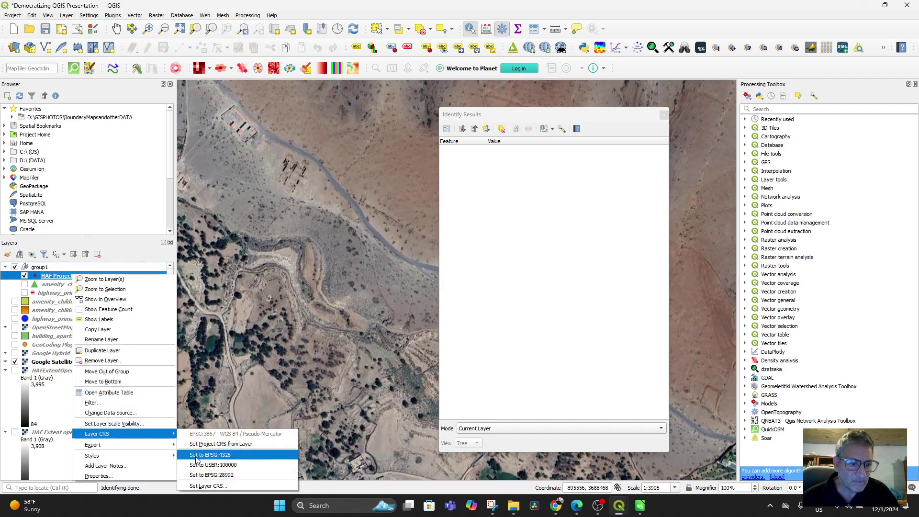
click(221, 456)
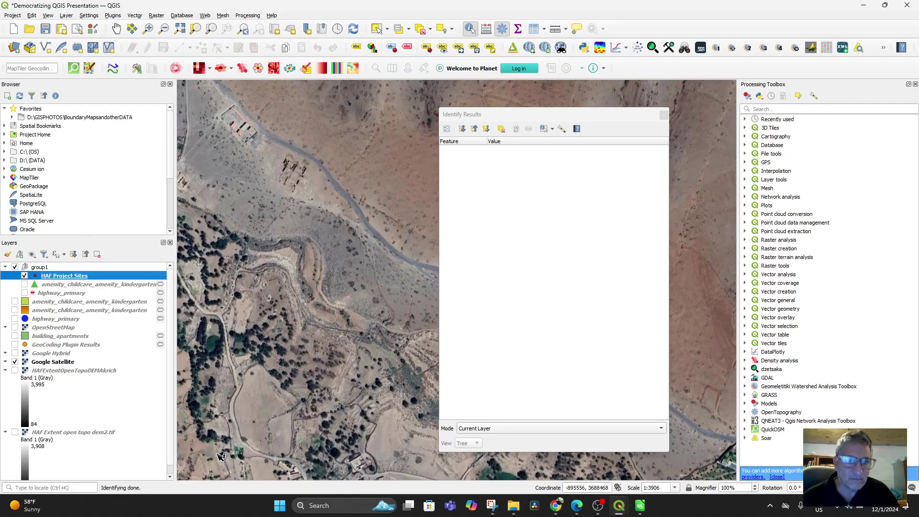
click(665, 115)
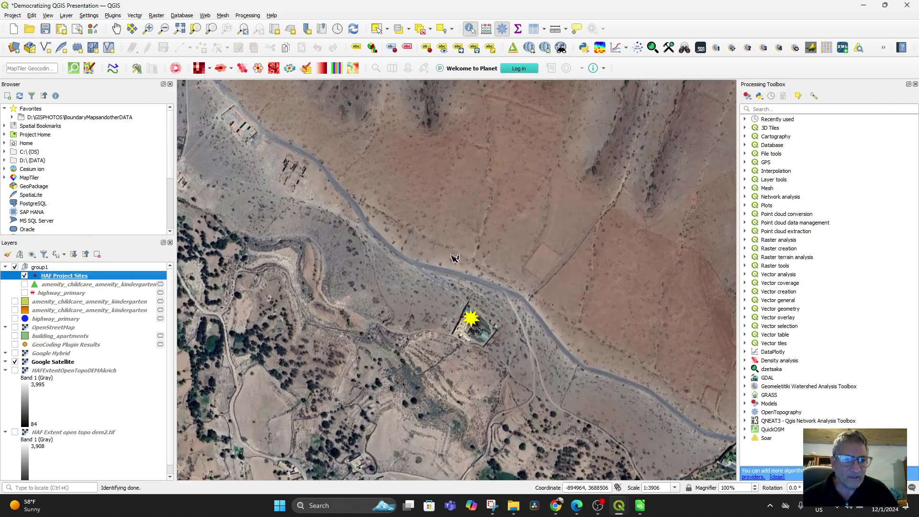
- Identify the Akrich nursery site, open the booklet PDF from the Documents link in its feature form, and close both
click(475, 327)
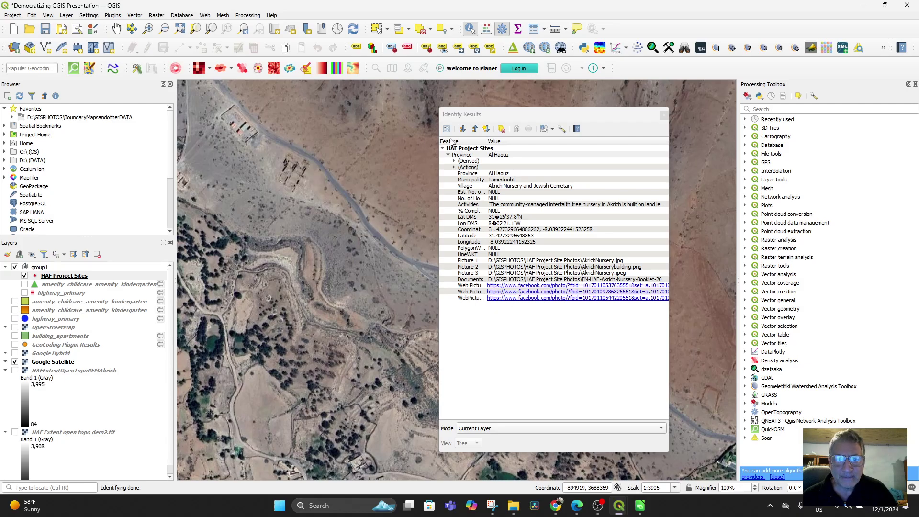
click(446, 129)
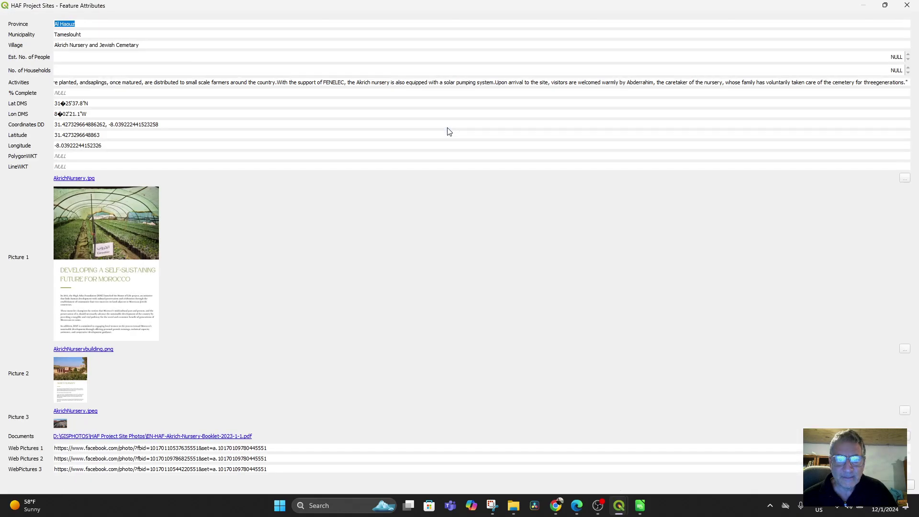
click(99, 437)
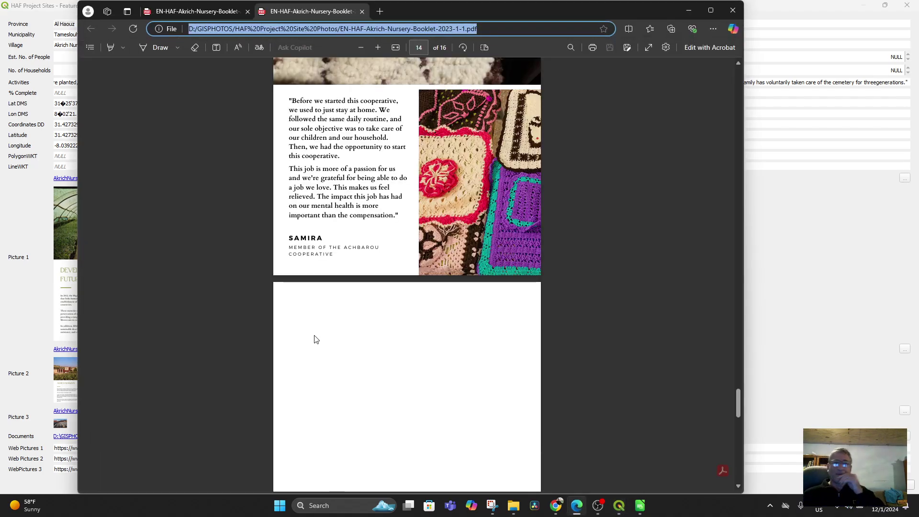
click(733, 10)
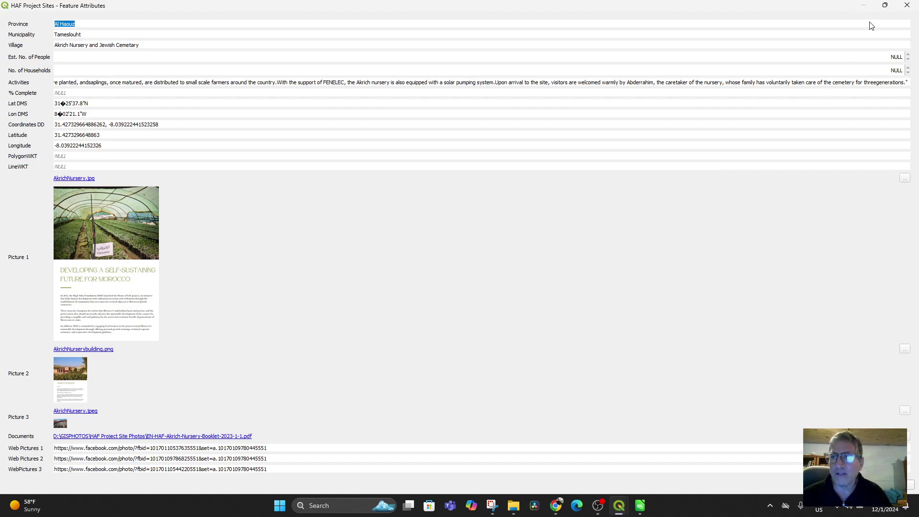
click(907, 5)
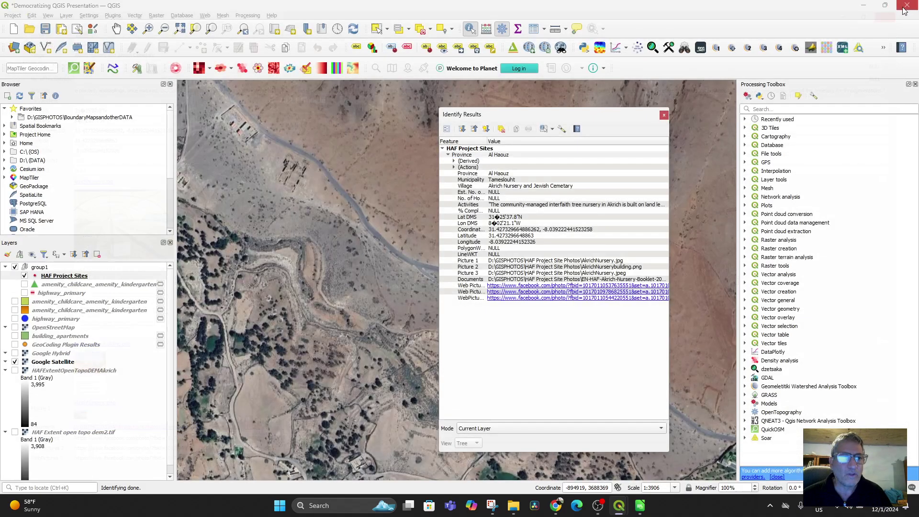
- View the nursery's first web picture from the identify results, return to QGIS, and close the results
click(517, 286)
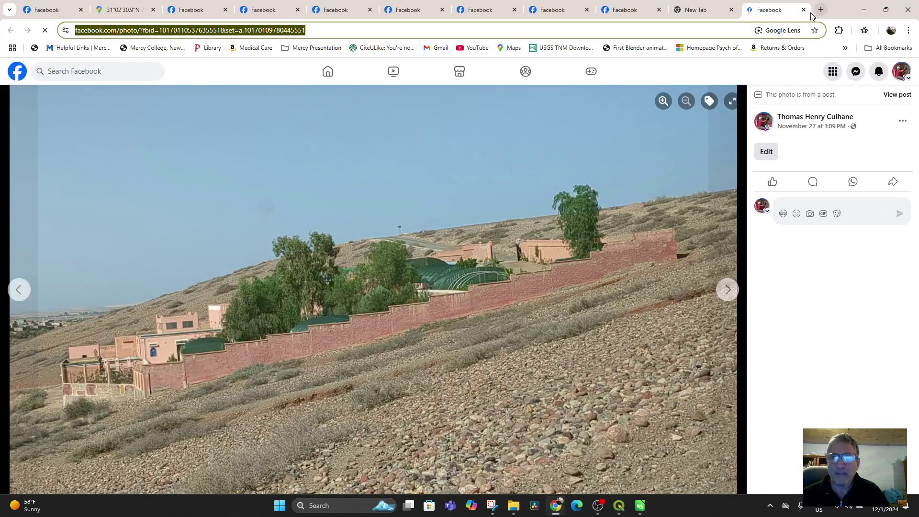
mouse_move(627, 506)
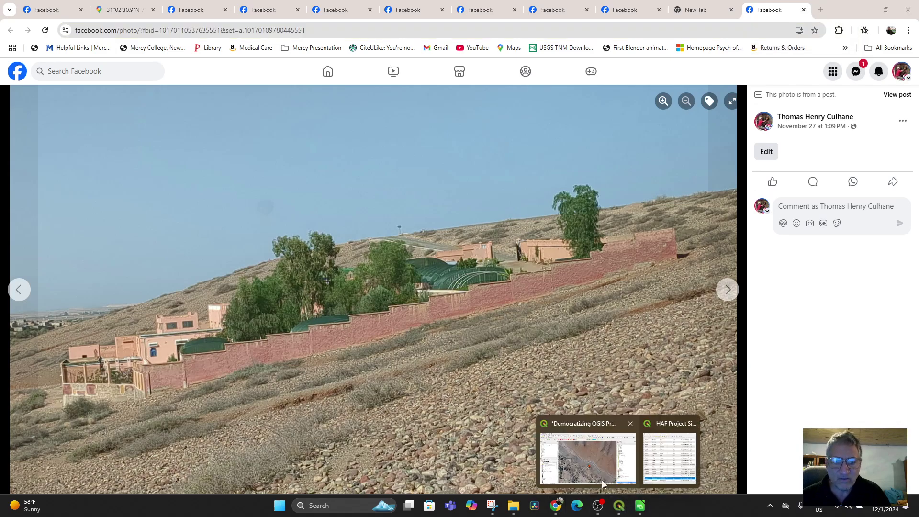
click(602, 483)
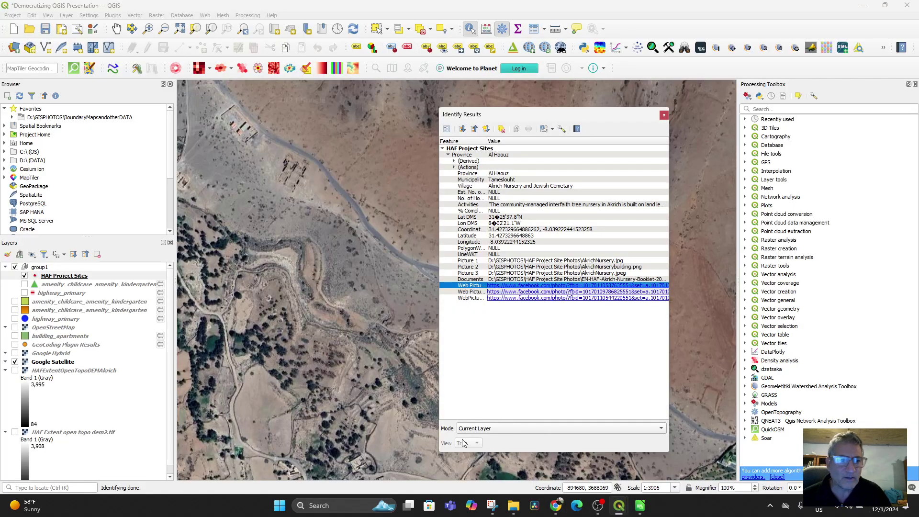
click(665, 115)
- Identify the Akrich Women's Cooperative and Carpet Weaving site, browse the booklet PDF linked in its feature form, and close both
drag(386, 415, 515, 196)
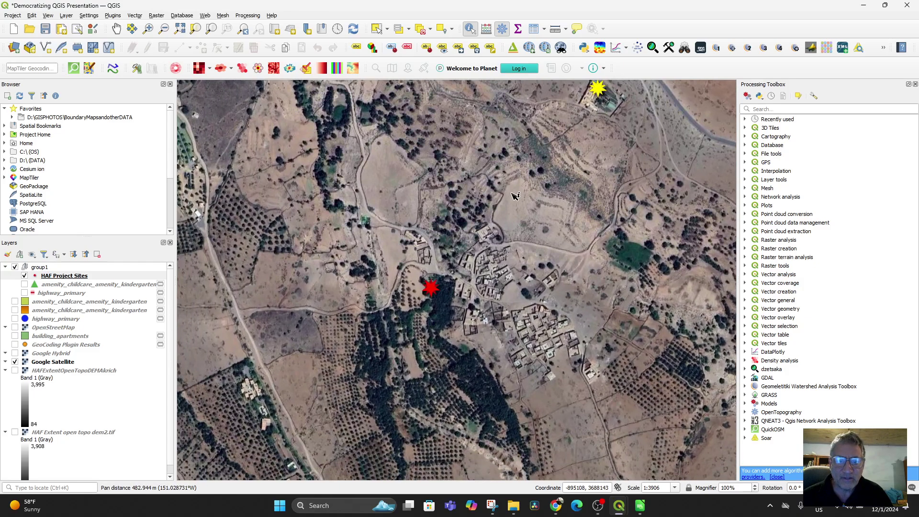
click(431, 289)
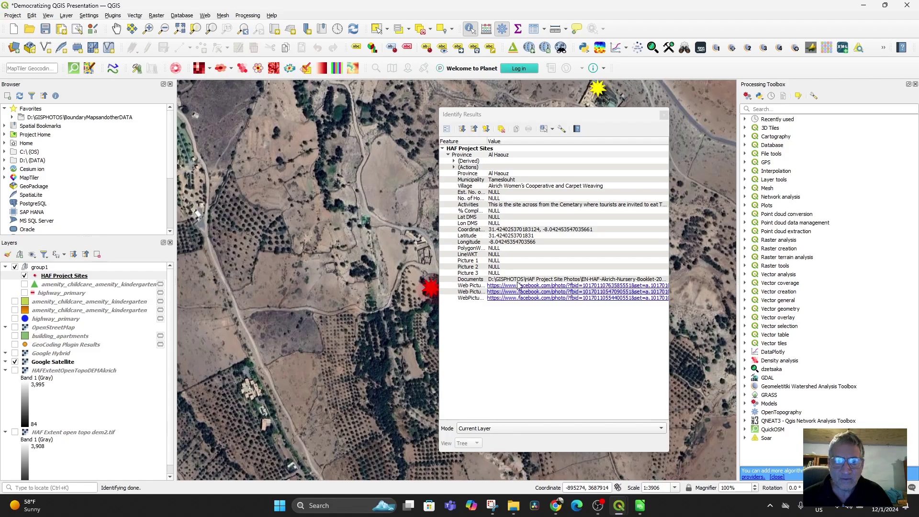
click(446, 129)
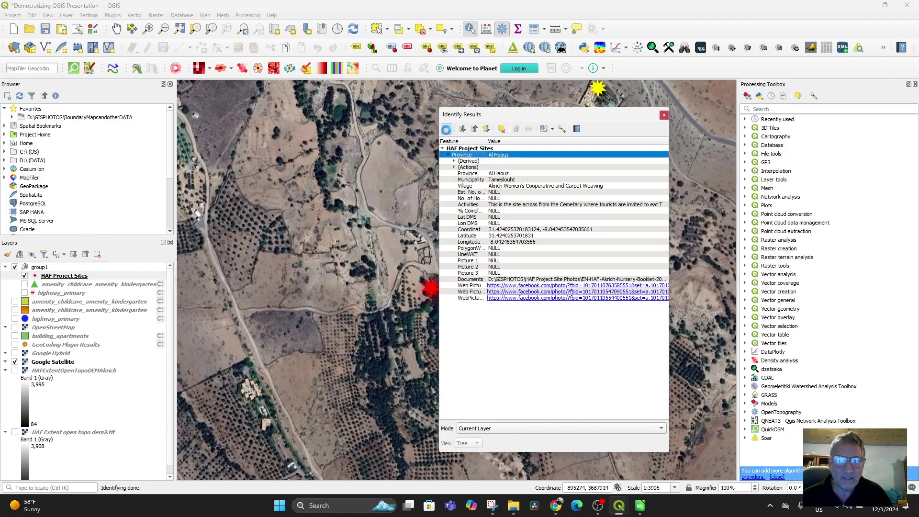
click(444, 130)
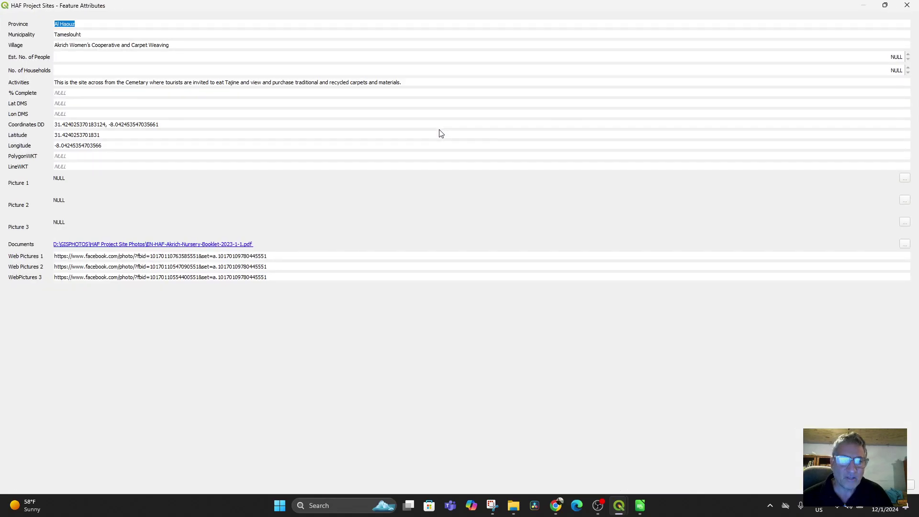
click(138, 245)
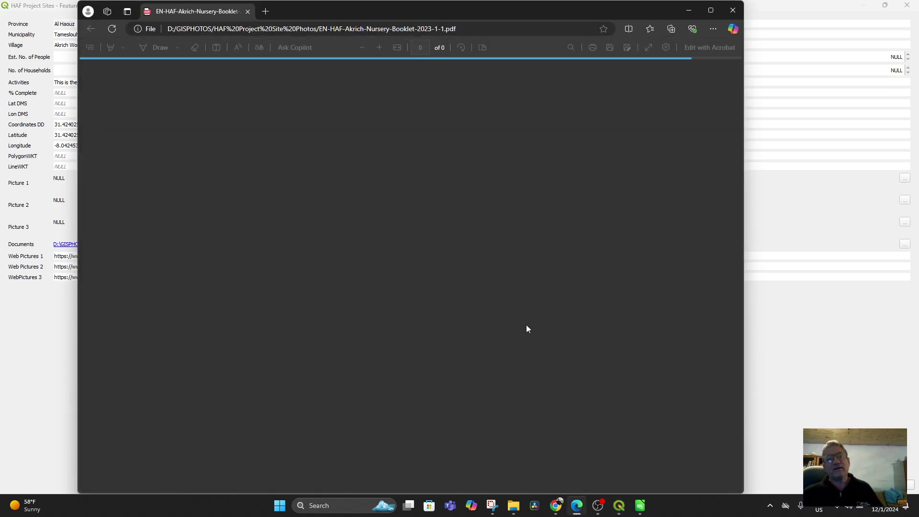
scroll(509, 361, up, 15)
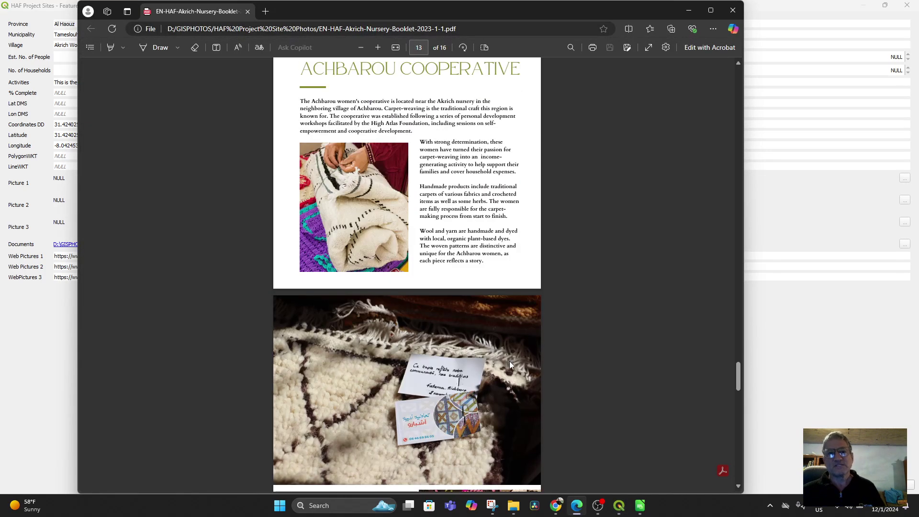
scroll(509, 366, up, 10)
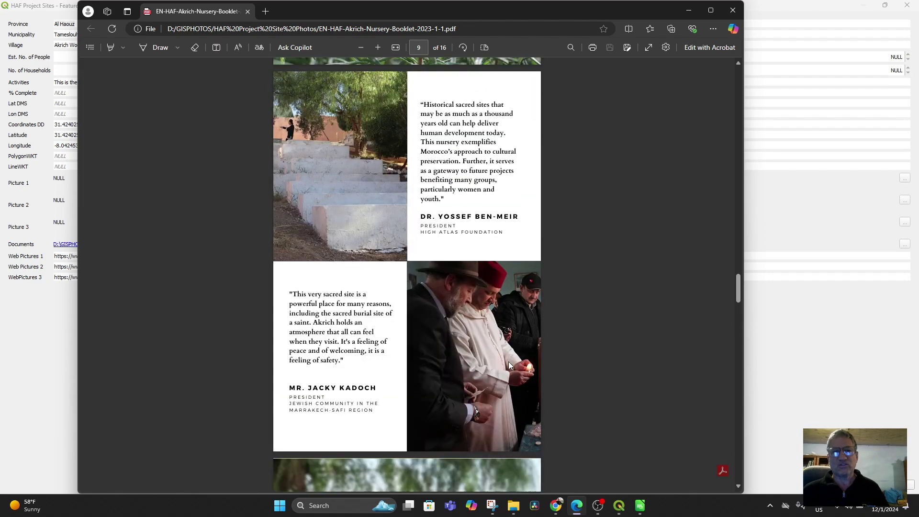
click(732, 9)
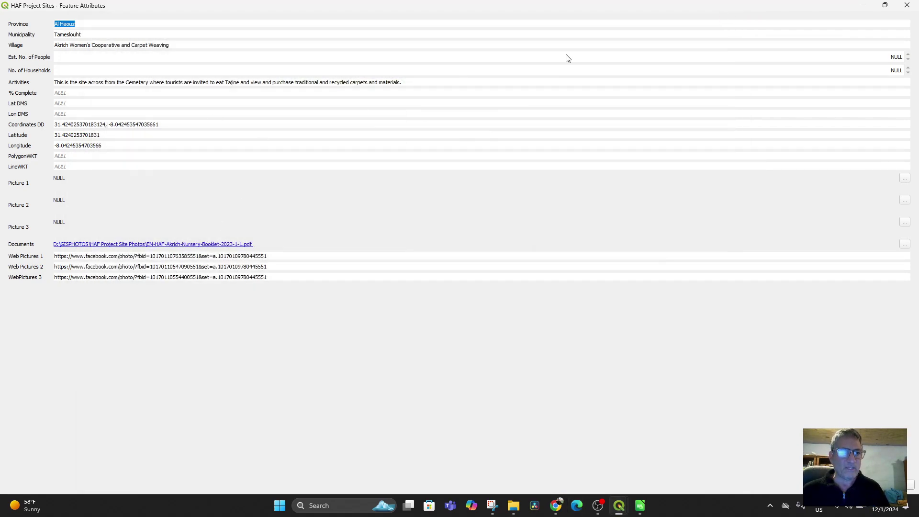
click(906, 5)
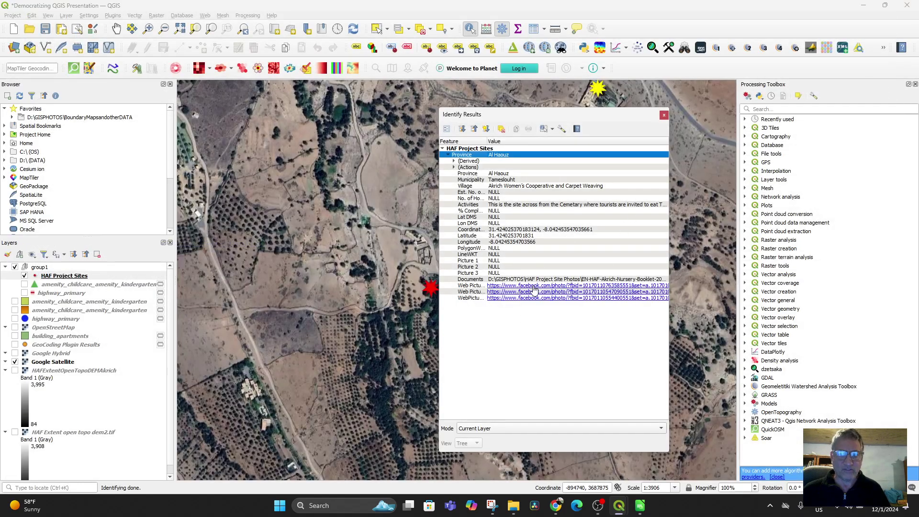
- View the cooperative's WebPictures 3 photo, close its browser tab, and return to QGIS to close the identify results
click(521, 299)
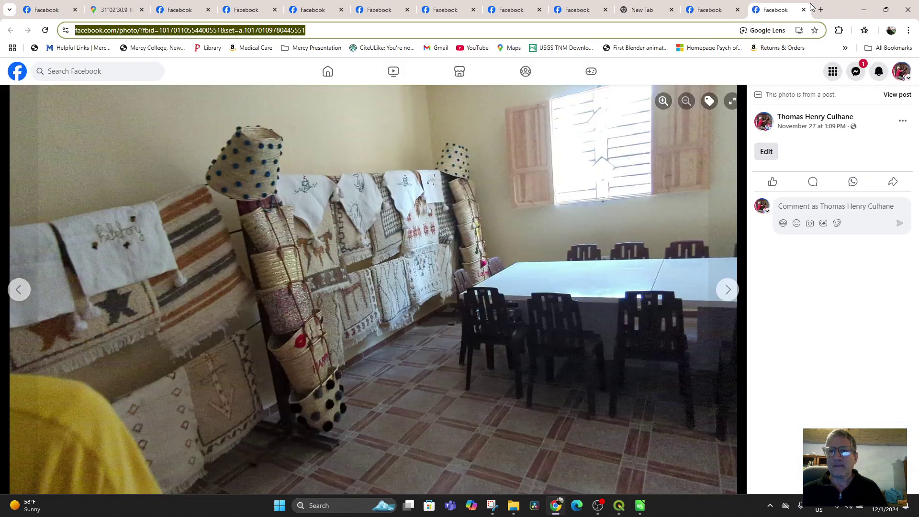
click(805, 11)
mouse_move(620, 509)
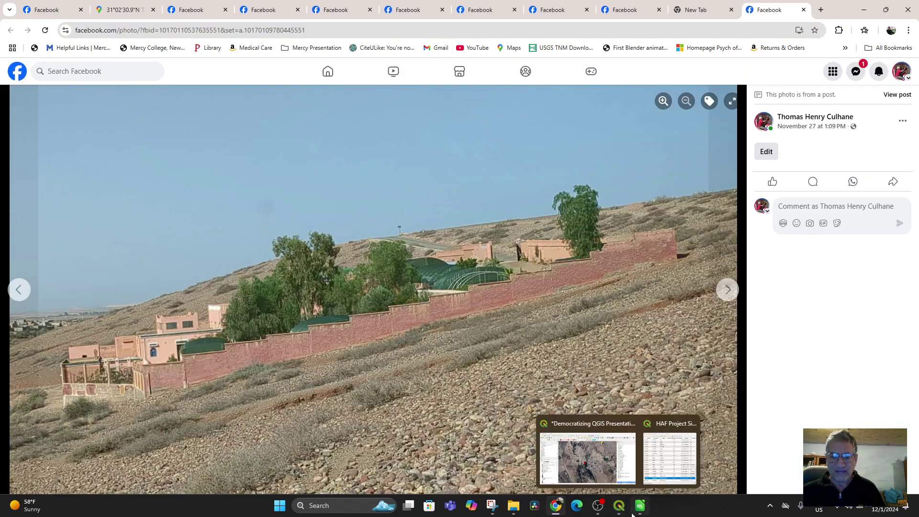
click(600, 463)
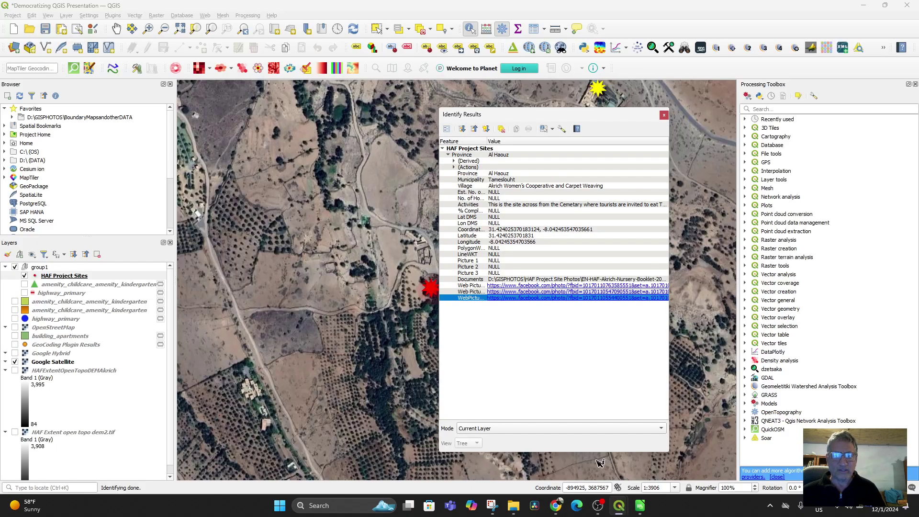
click(664, 115)
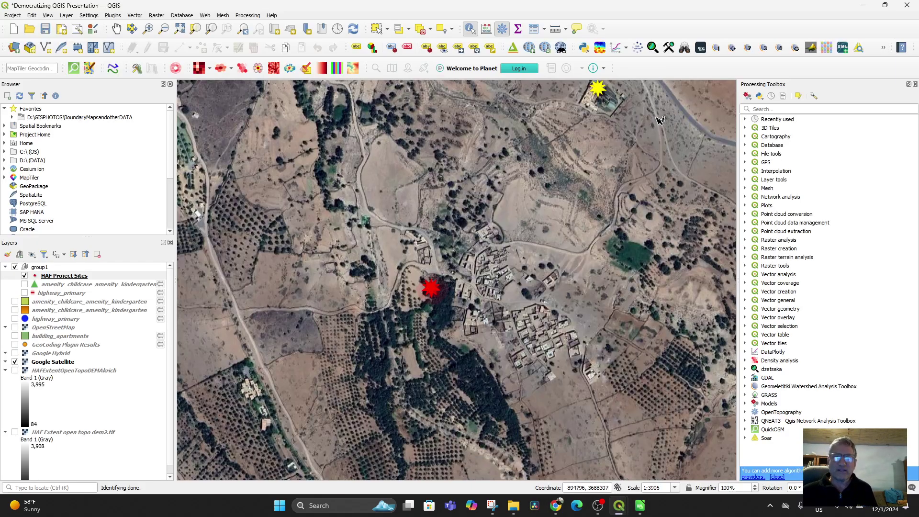
scroll(510, 274, down, 2)
scroll(510, 274, up, 2)
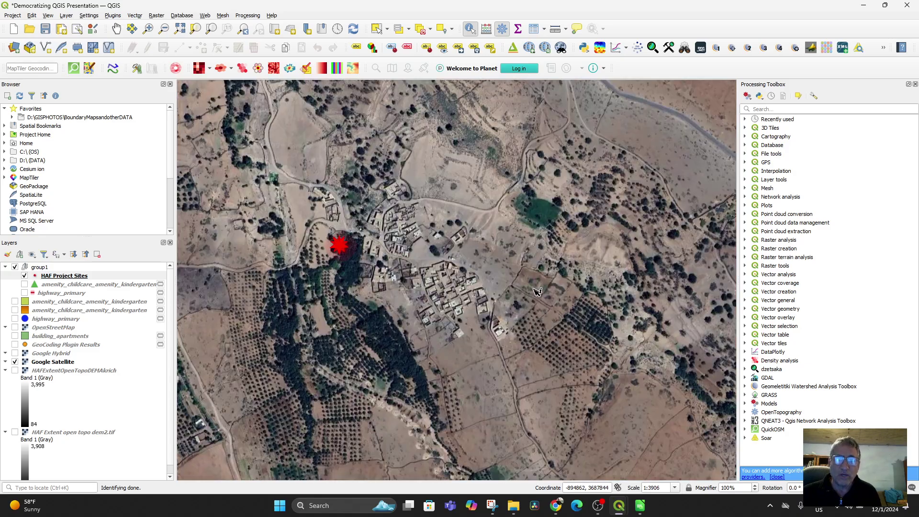
click(496, 274)
drag(496, 275, 565, 402)
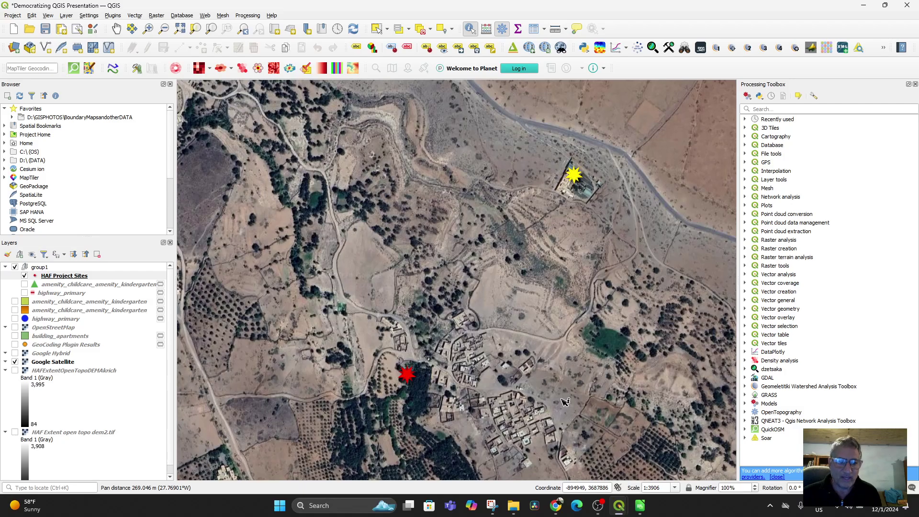
- Switch to LibreOffice Calc, enter the column heading Video 1 in cell V1, and select cell V19 in the nursery's row
click(641, 509)
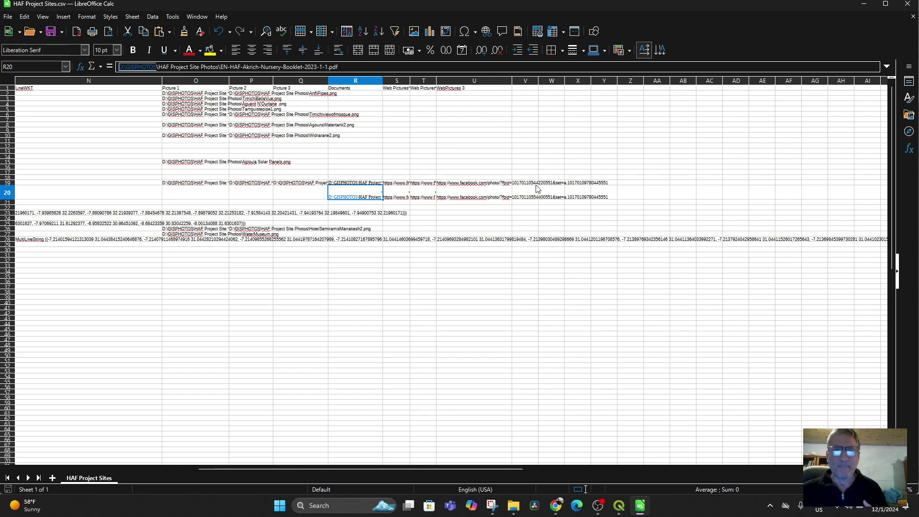
click(524, 89)
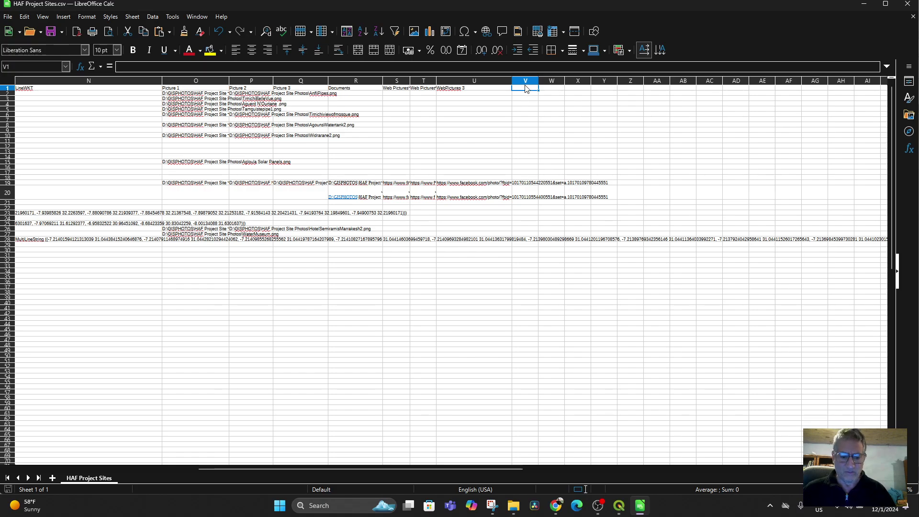
text(Video 1)
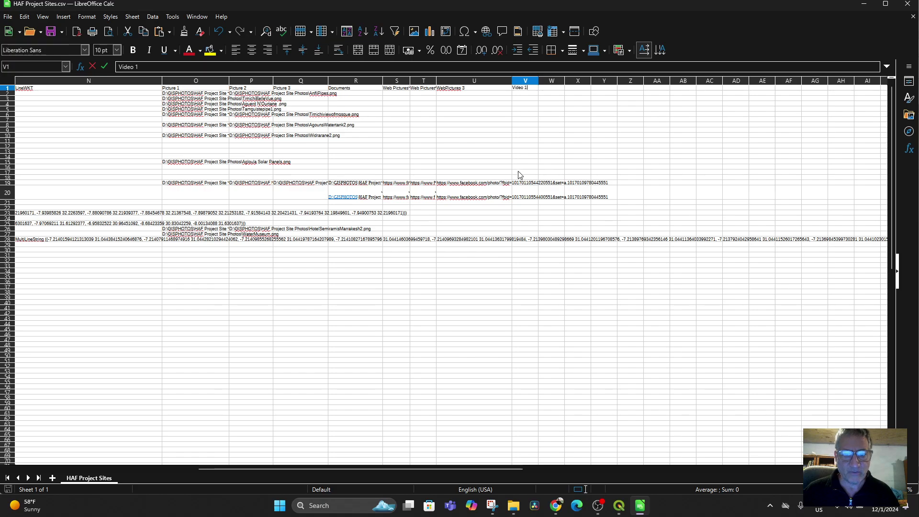
click(525, 190)
click(526, 184)
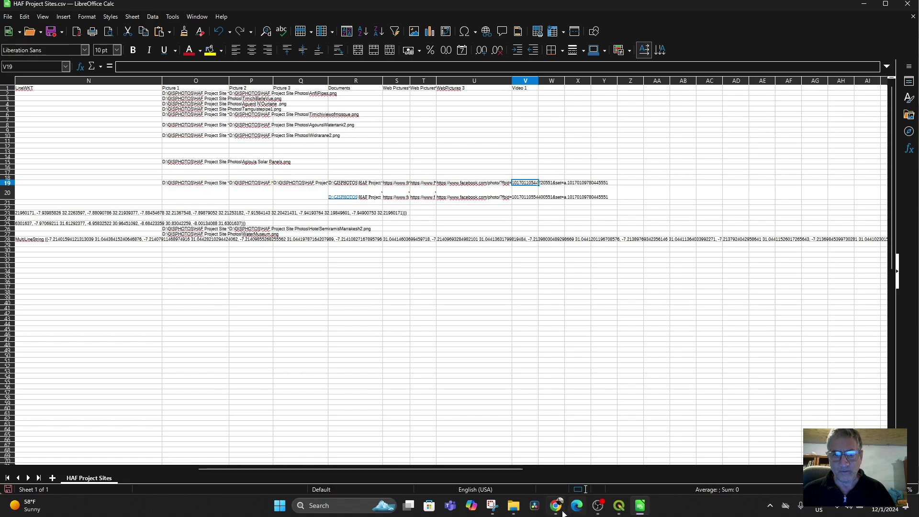
- Switch to Chrome, go to YouTube, and open Akrich reference video 1 from the account's own channel
click(574, 493)
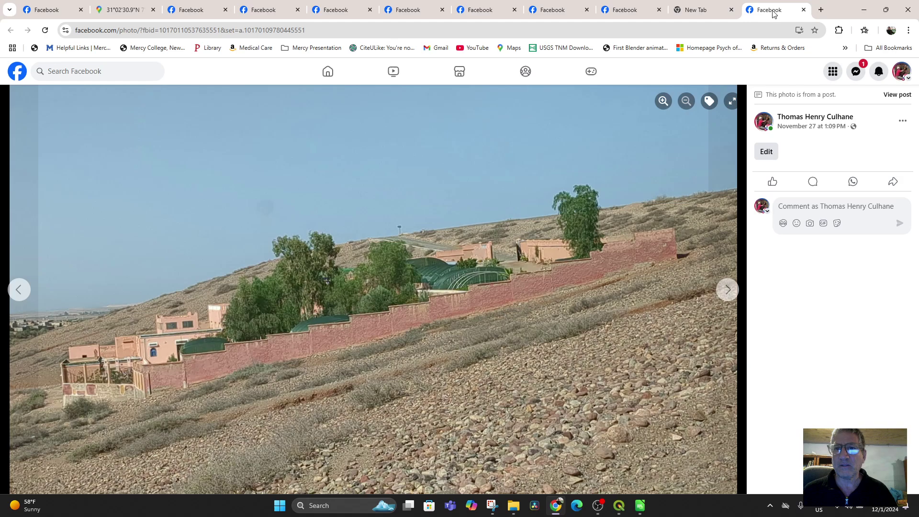
click(472, 50)
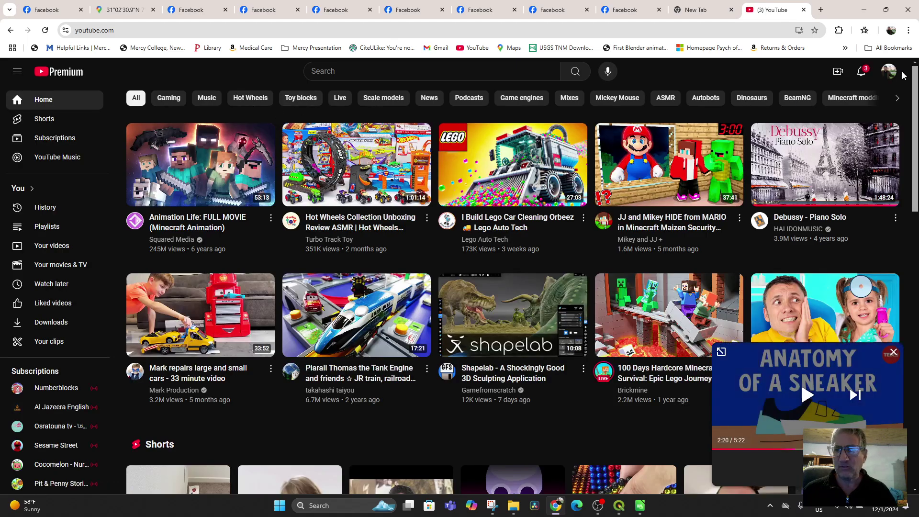
click(893, 75)
click(826, 118)
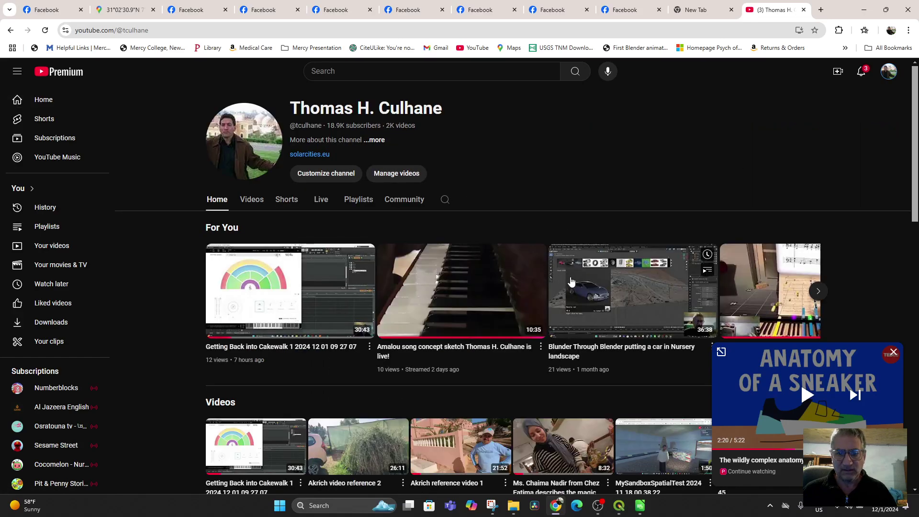
scroll(581, 279, down, 2)
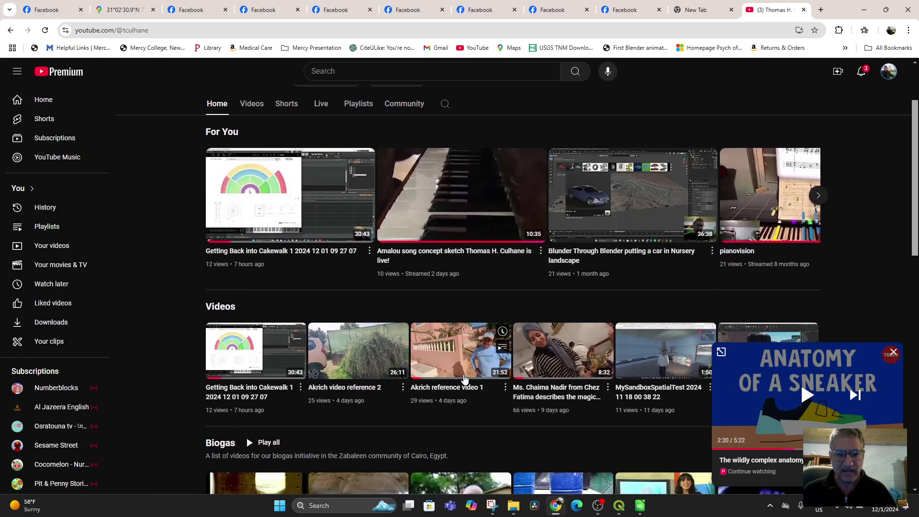
click(450, 366)
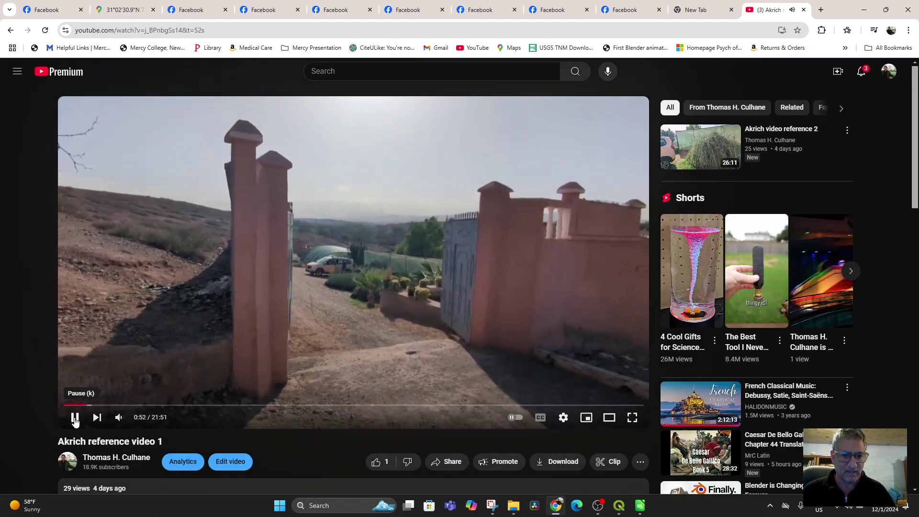
- Pause the video, copy its web address, and paste it into cell V19 of HAF Project Sites.csv in LibreOffice Calc
click(75, 418)
click(135, 32)
right_click(135, 32)
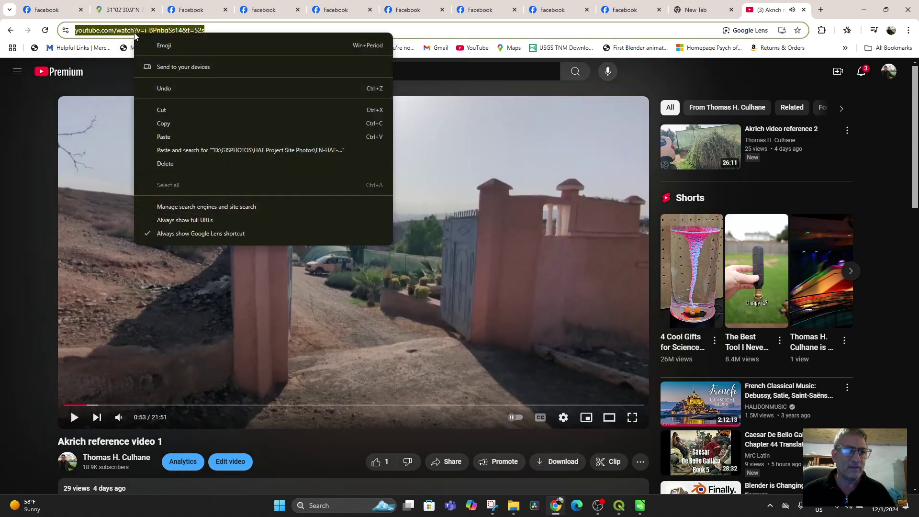
click(184, 129)
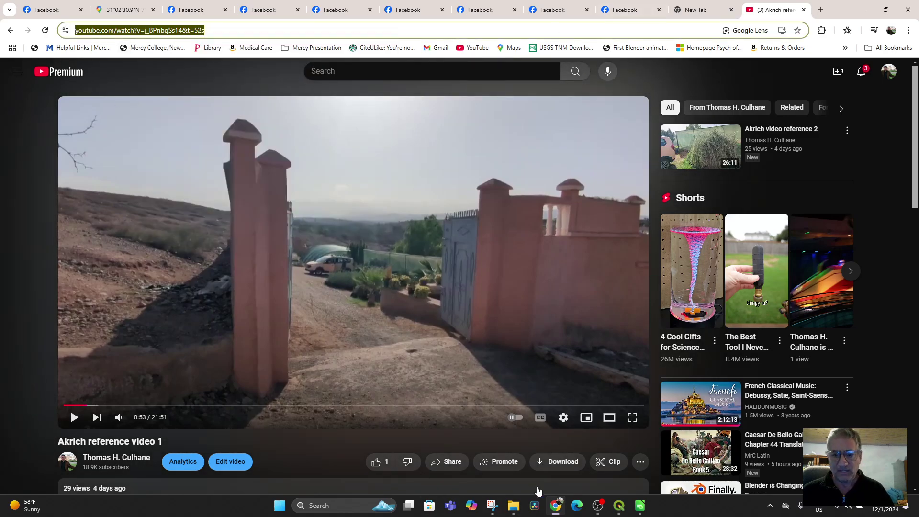
click(619, 506)
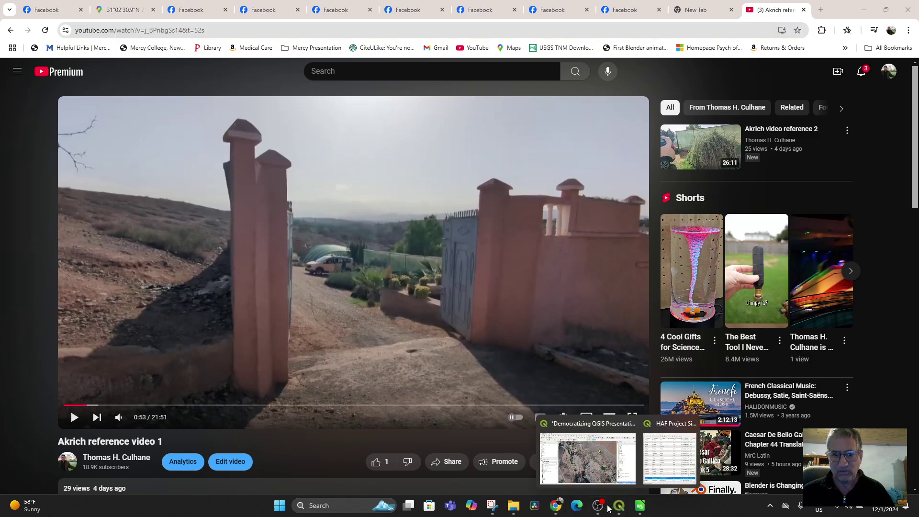
click(687, 464)
click(639, 507)
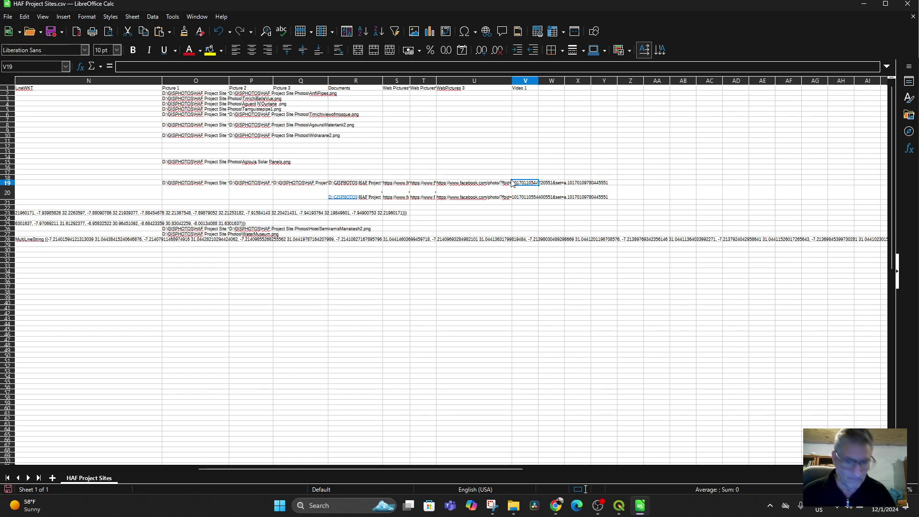
key(ctrl+v)
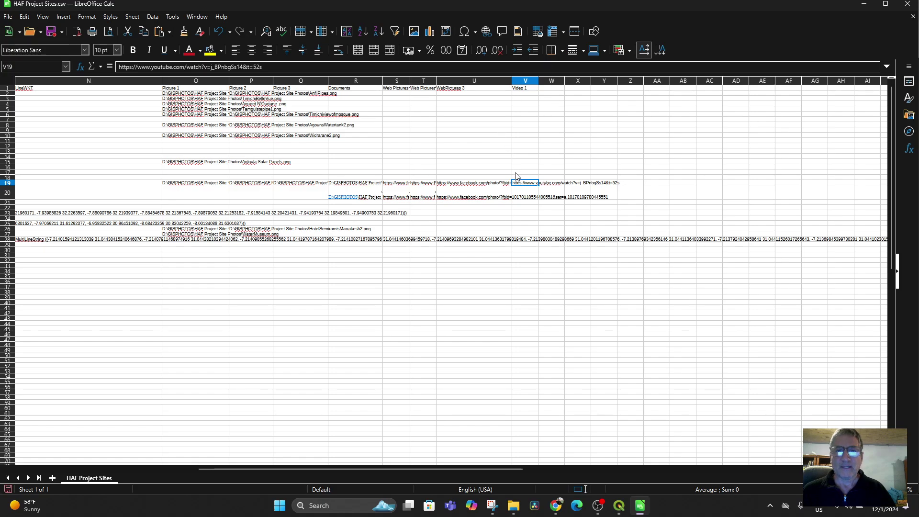
- Add the column heading Video 2 in cell W1 and paste the copied YouTube link into cell W19
click(551, 89)
text(V)
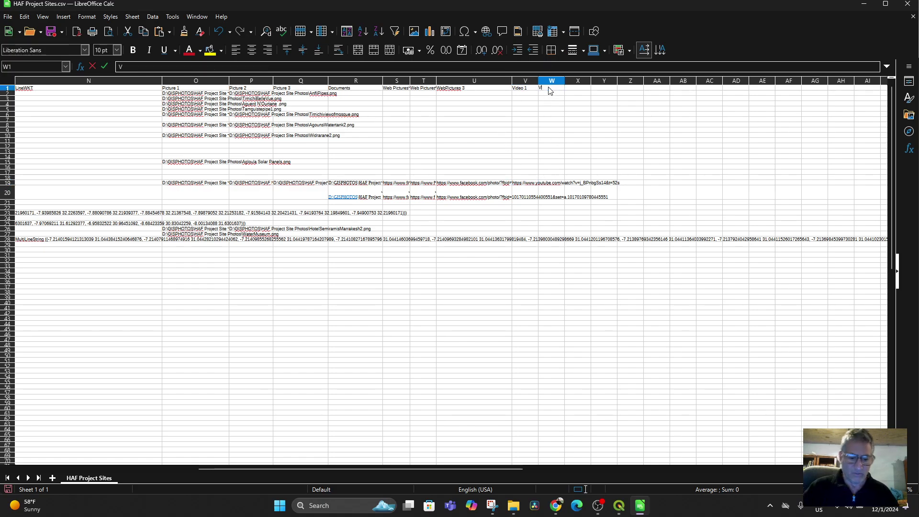
text(ideo 2)
key(Return)
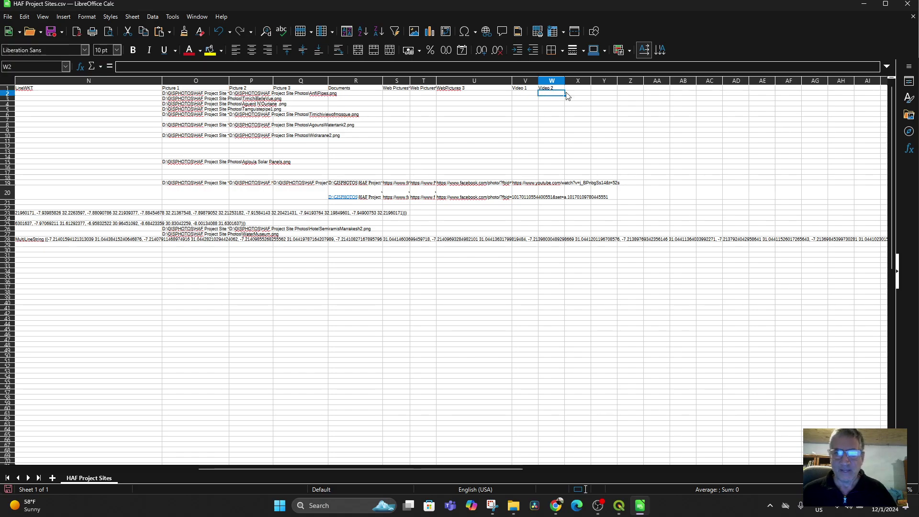
click(552, 179)
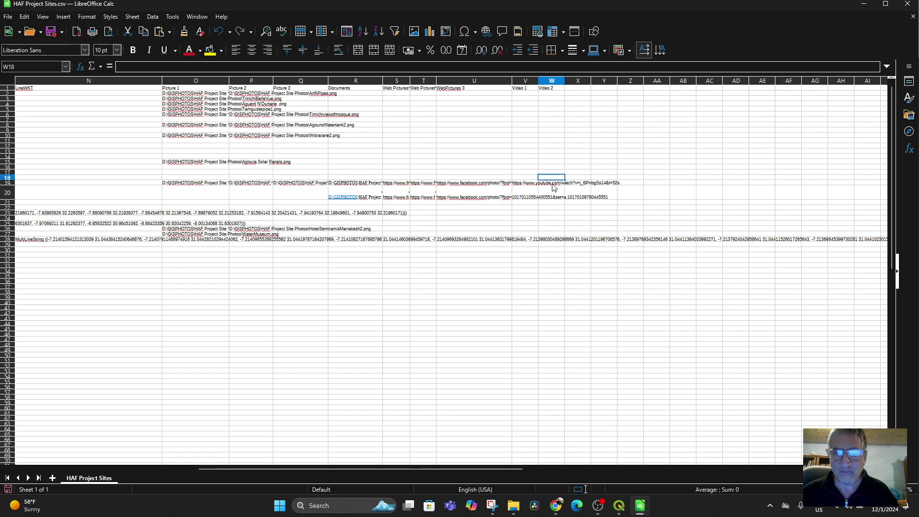
click(553, 184)
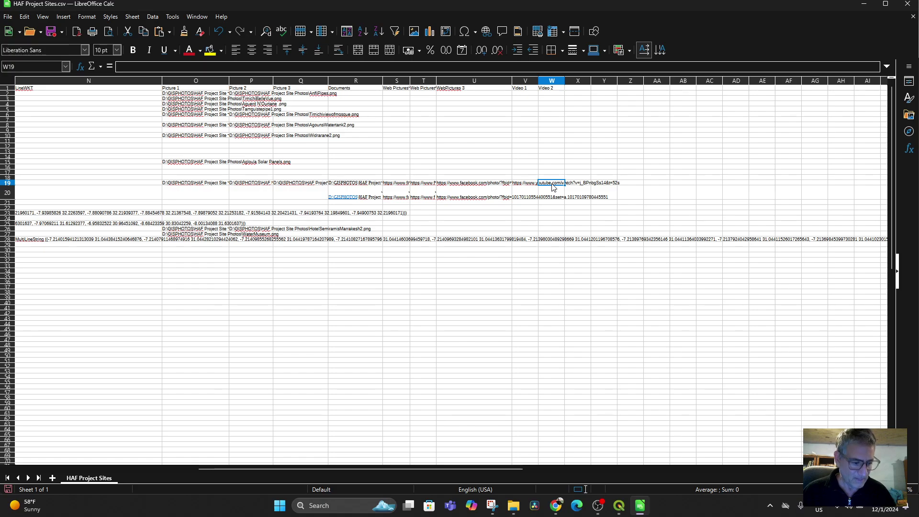
key(ctrl+v)
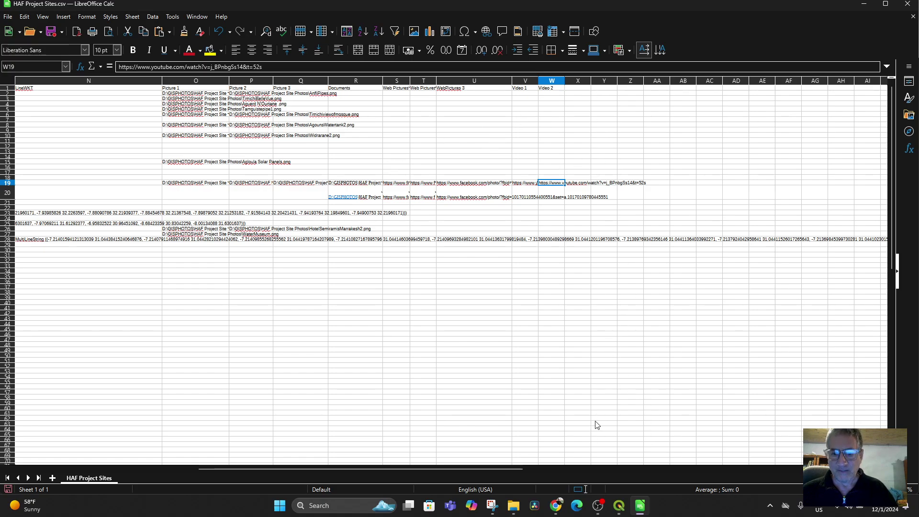
- Switch to Chrome, reload the cooperative's Facebook photo of the room with carpets and table, and view the previous album photo
click(556, 506)
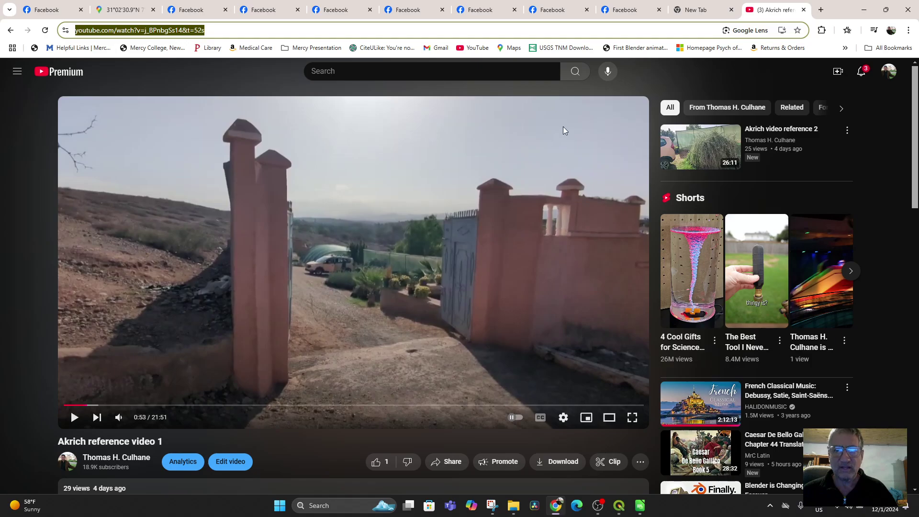
click(620, 12)
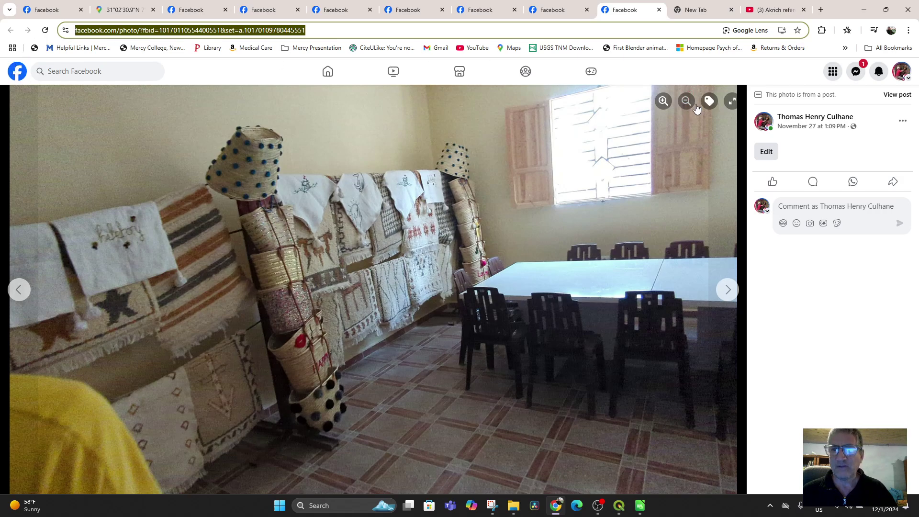
click(44, 30)
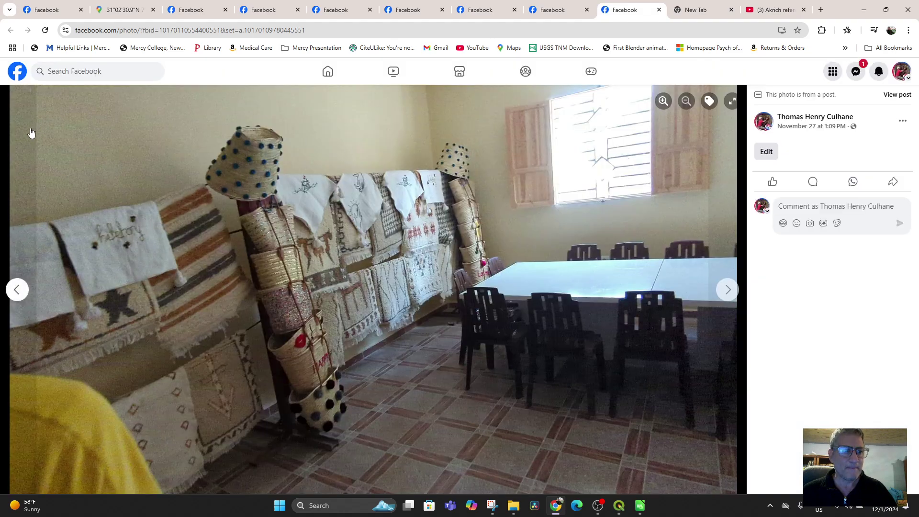
click(17, 290)
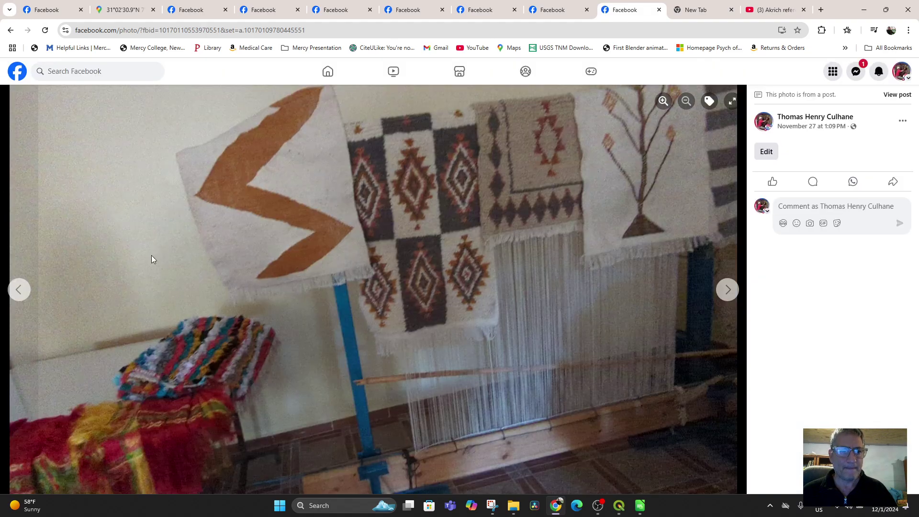
- Close three of the Facebook photo tabs and bring up the photo of the nursery's water basin
click(424, 10)
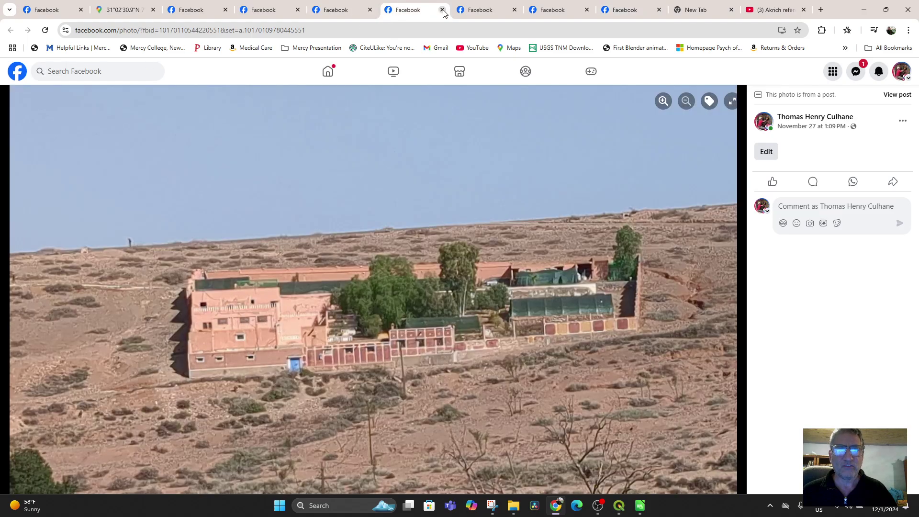
click(441, 11)
click(441, 10)
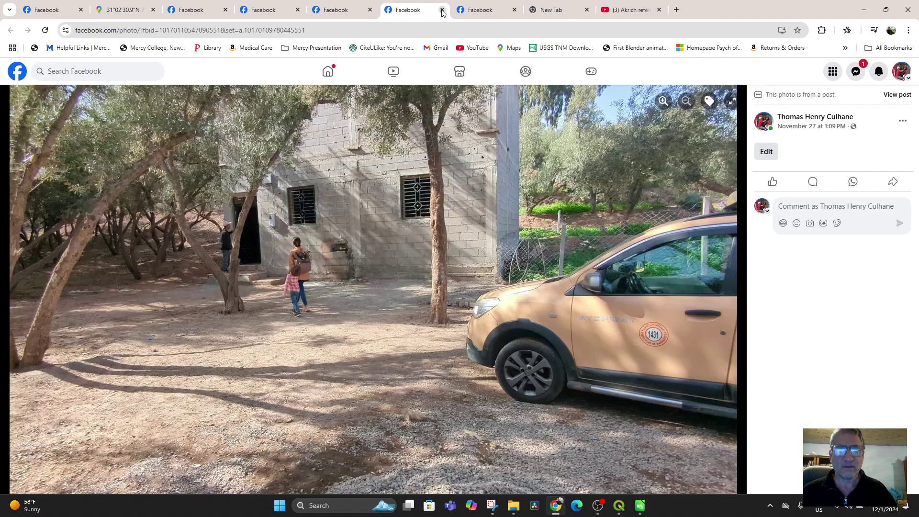
click(442, 10)
click(338, 12)
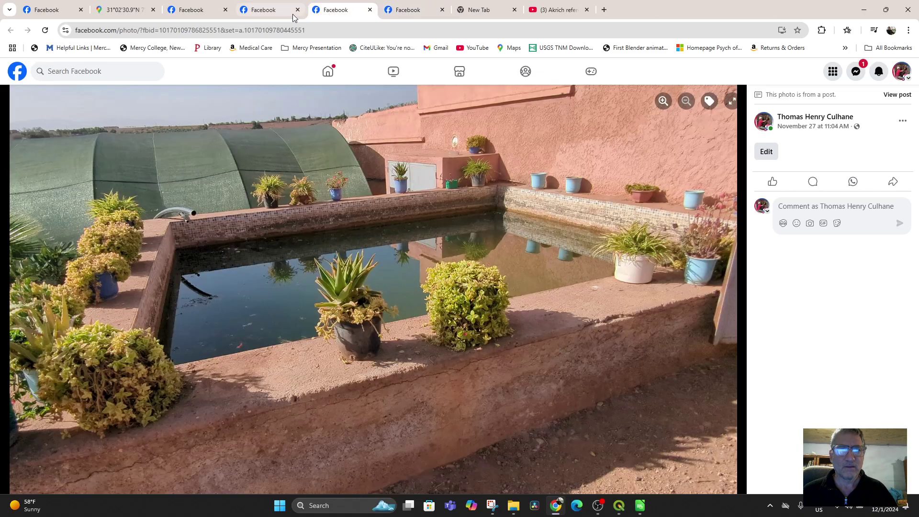
click(264, 12)
click(187, 11)
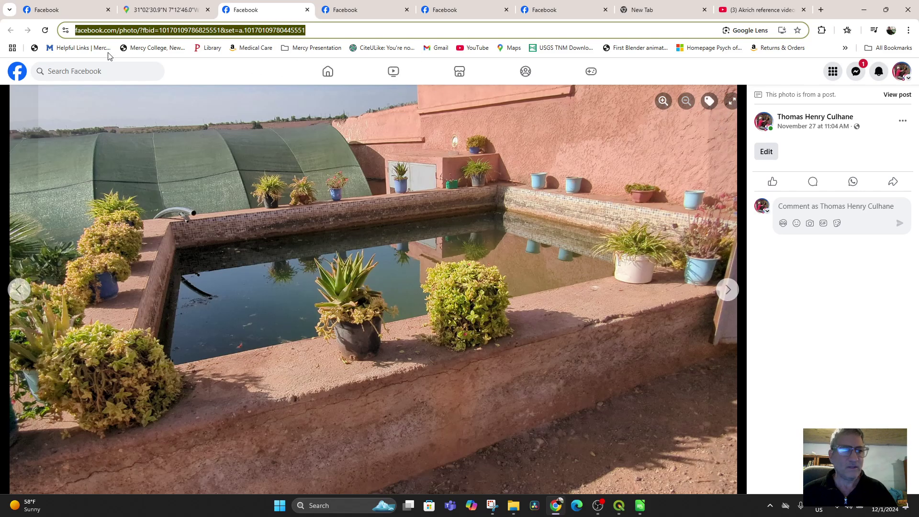
- Open the account's own Facebook profile from the home page and search Facebook for "reference"
click(16, 72)
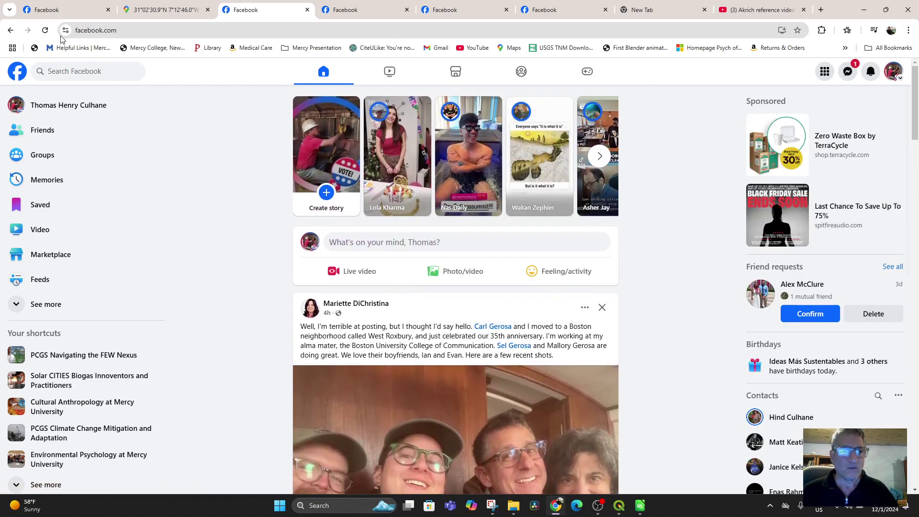
click(67, 105)
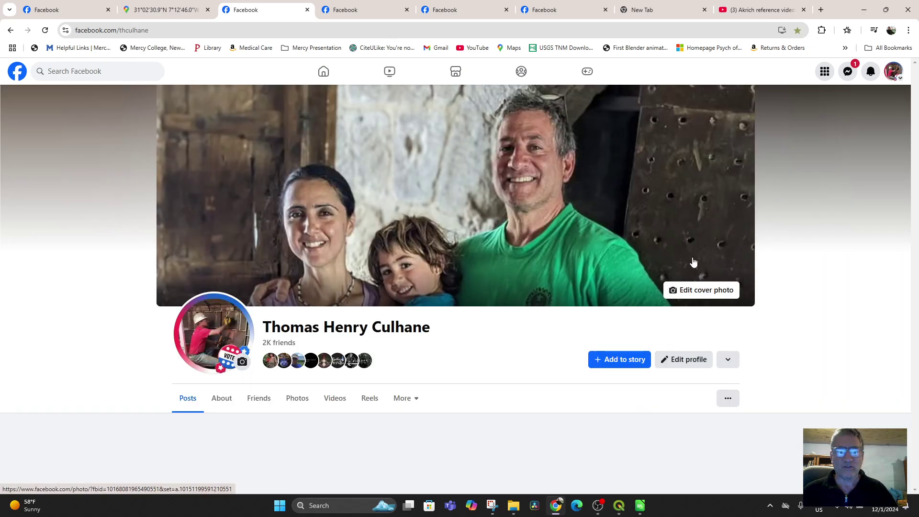
scroll(416, 305, down, 1)
click(81, 72)
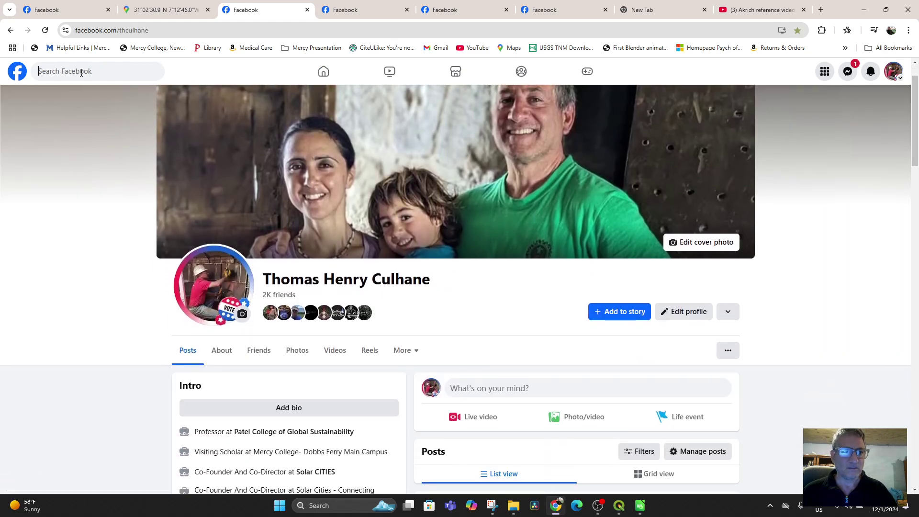
text(refer)
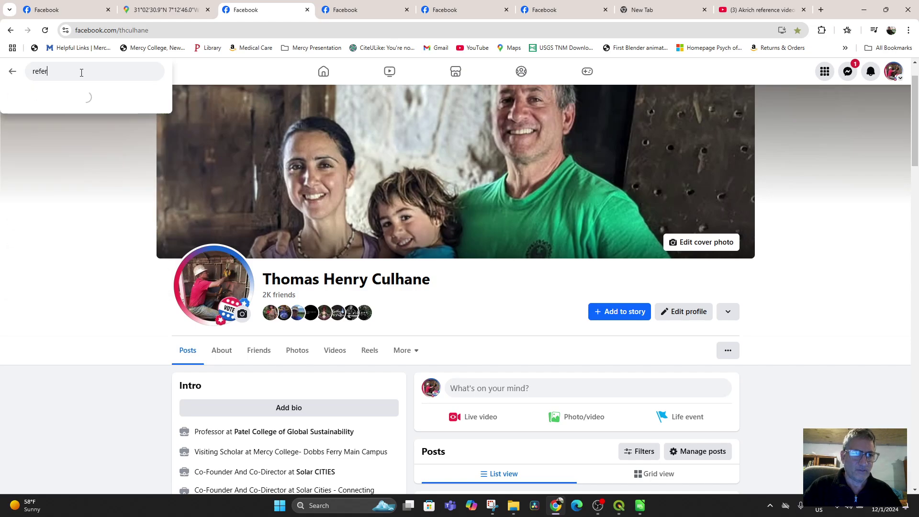
text(ence)
key(Return)
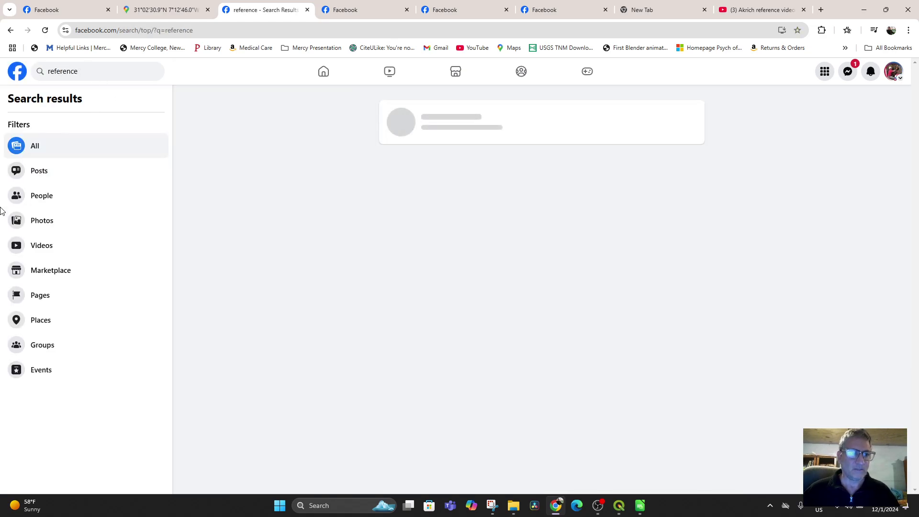
- Filter the search results to posts, with You as the source
click(42, 172)
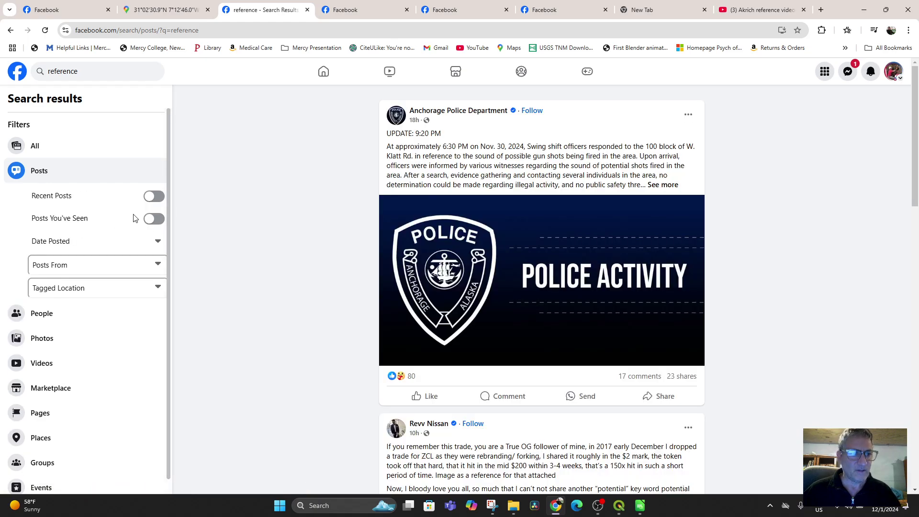
click(139, 263)
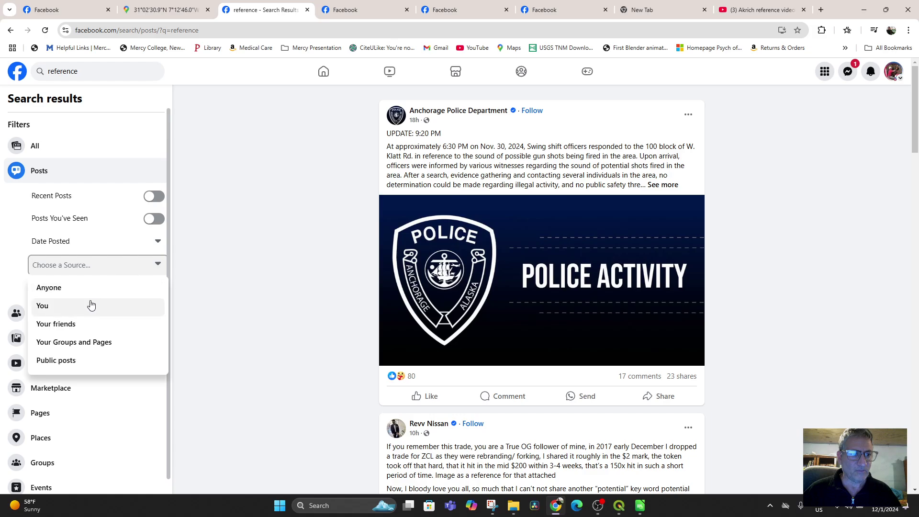
click(91, 305)
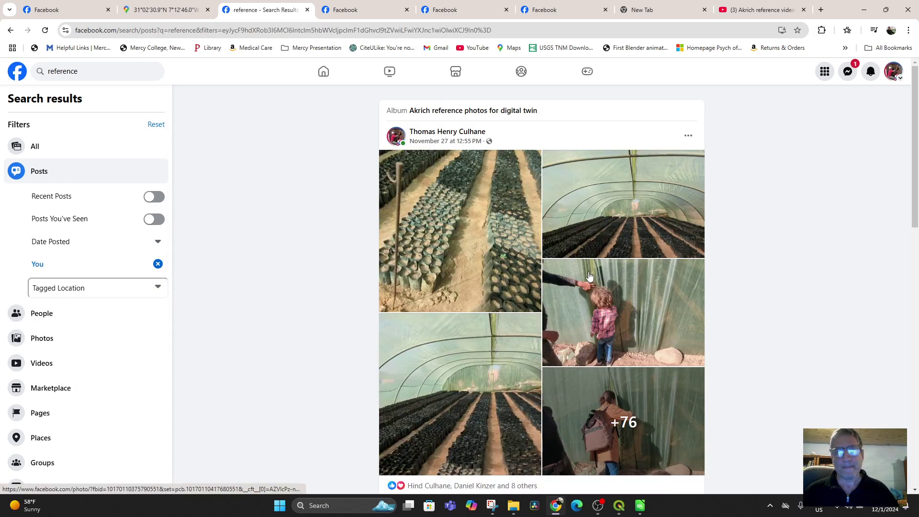
- Open the album "Akrich reference photos for digital twin" and look through its photos down to the end
click(488, 111)
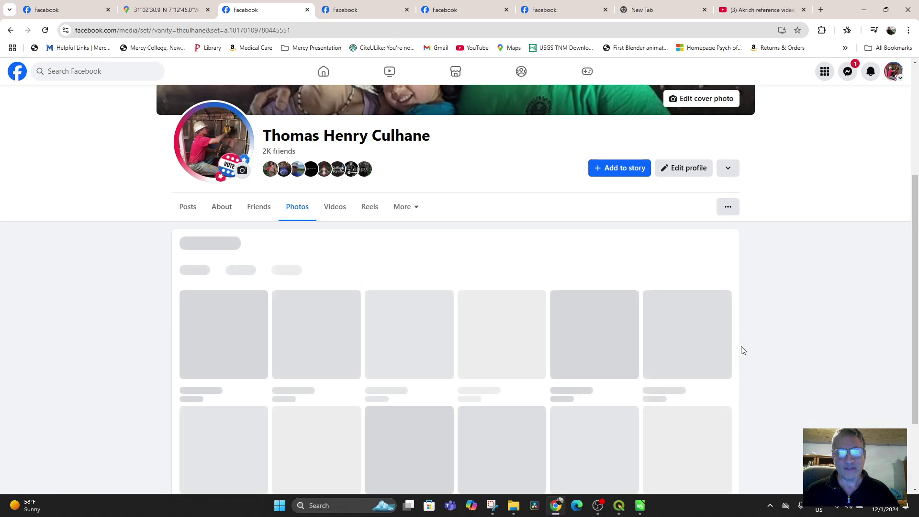
scroll(915, 471, down, 12)
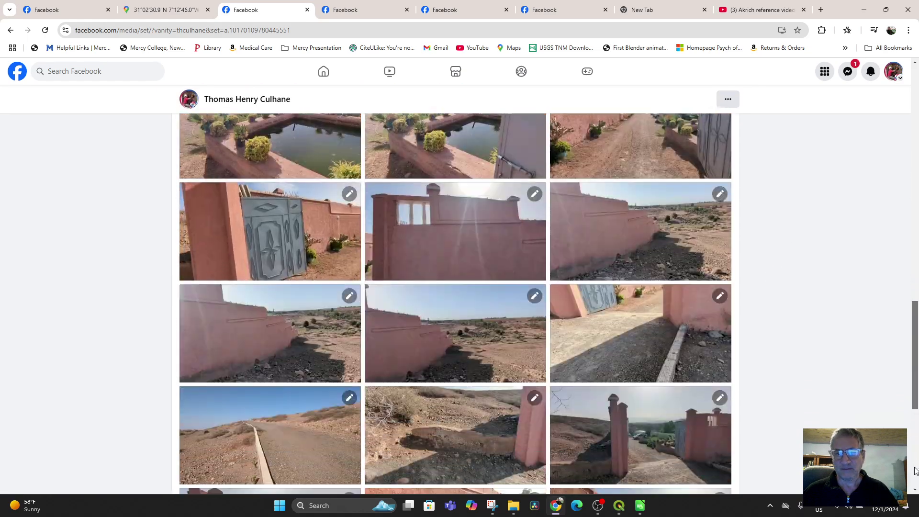
scroll(916, 470, down, 10)
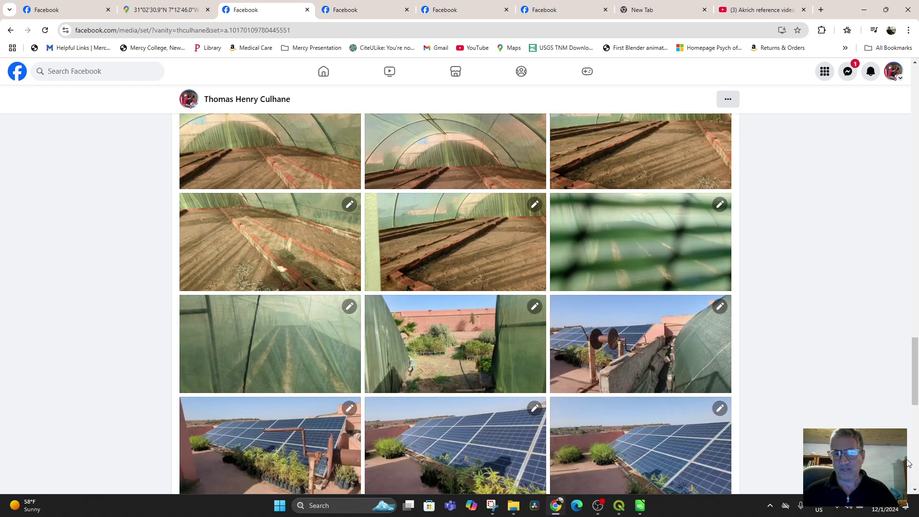
scroll(831, 287, down, 12)
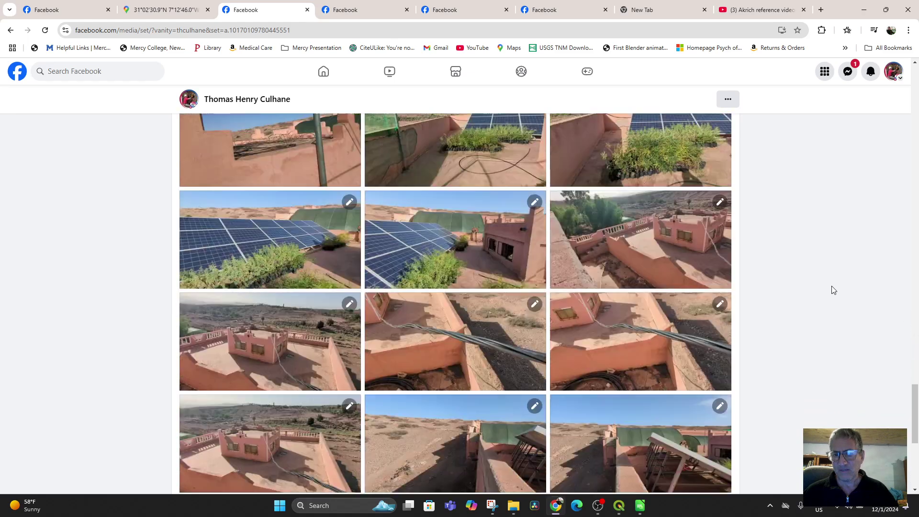
scroll(833, 292, down, 15)
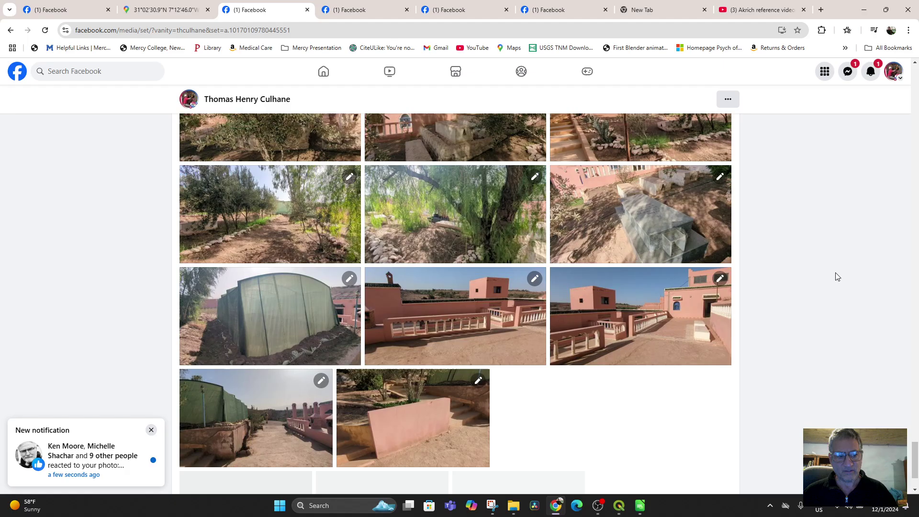
scroll(842, 287, down, 15)
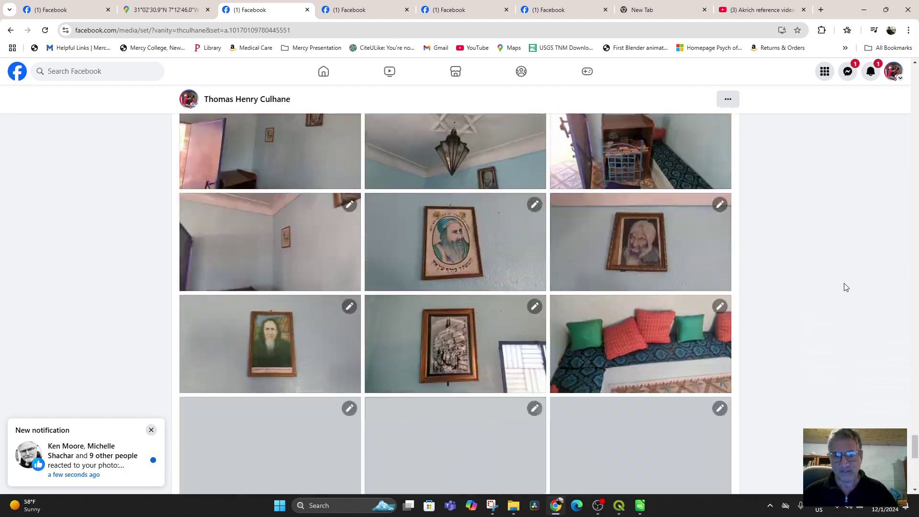
scroll(860, 263, down, 15)
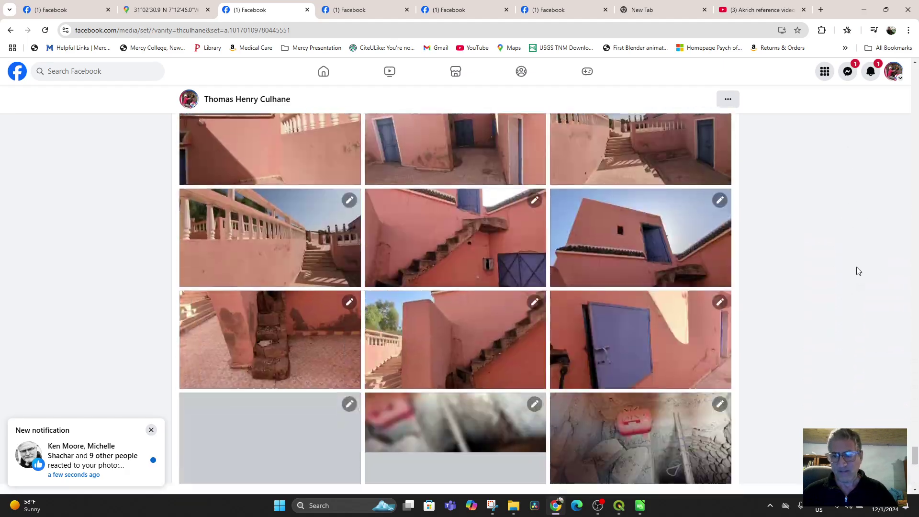
scroll(857, 268, down, 10)
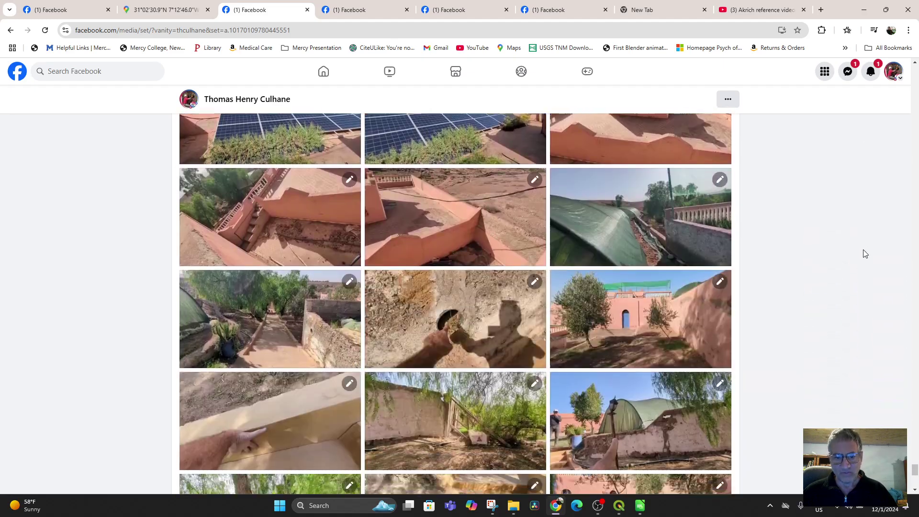
scroll(864, 256, down, 10)
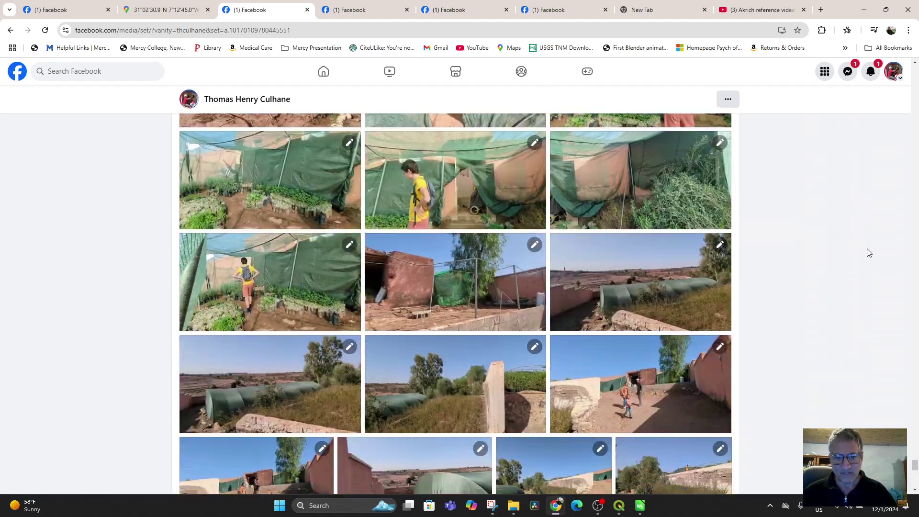
scroll(869, 247, down, 15)
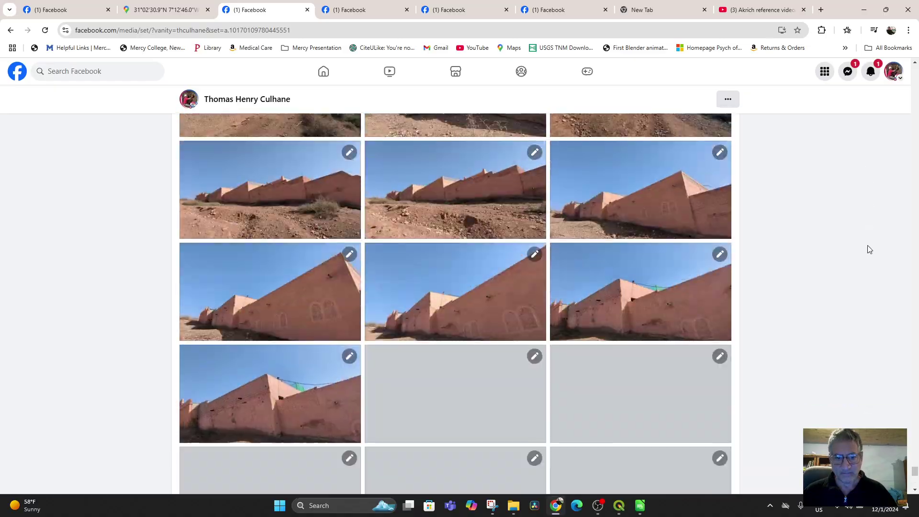
scroll(869, 247, down, 15)
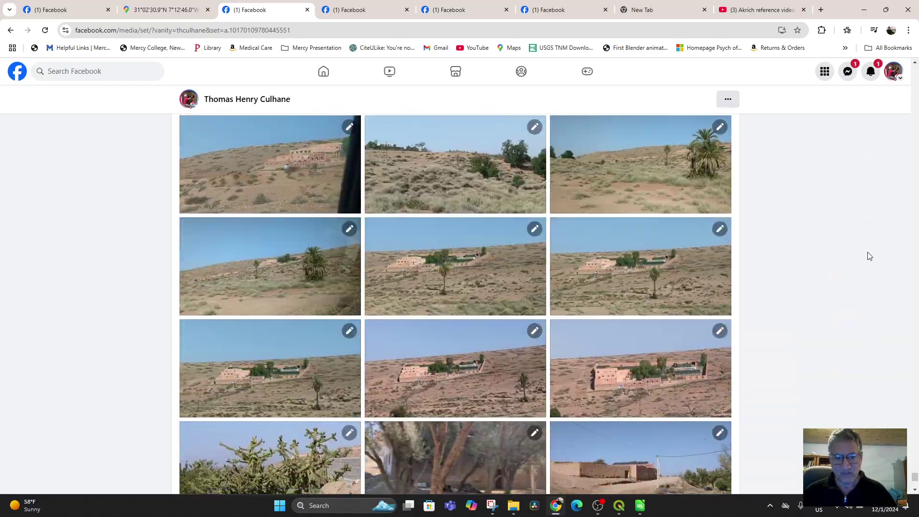
scroll(868, 254, down, 9)
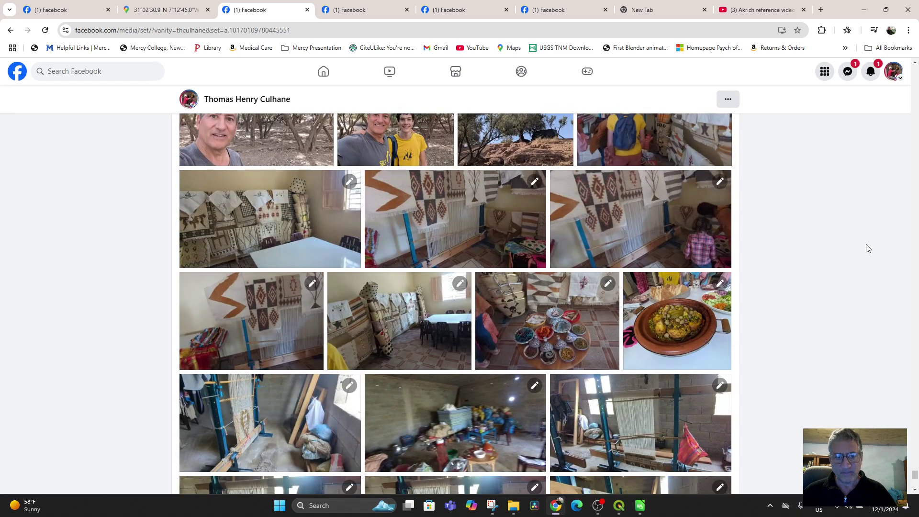
scroll(869, 246, down, 15)
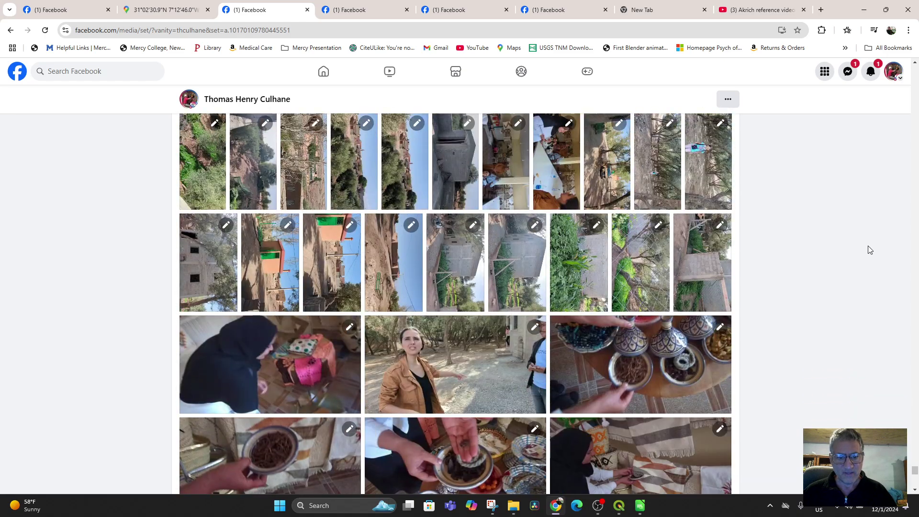
scroll(870, 249, down, 9)
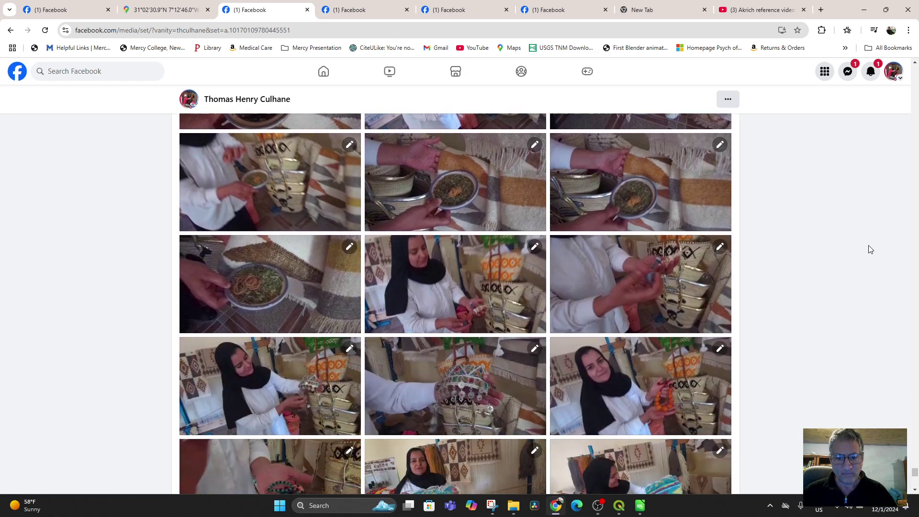
scroll(869, 249, down, 15)
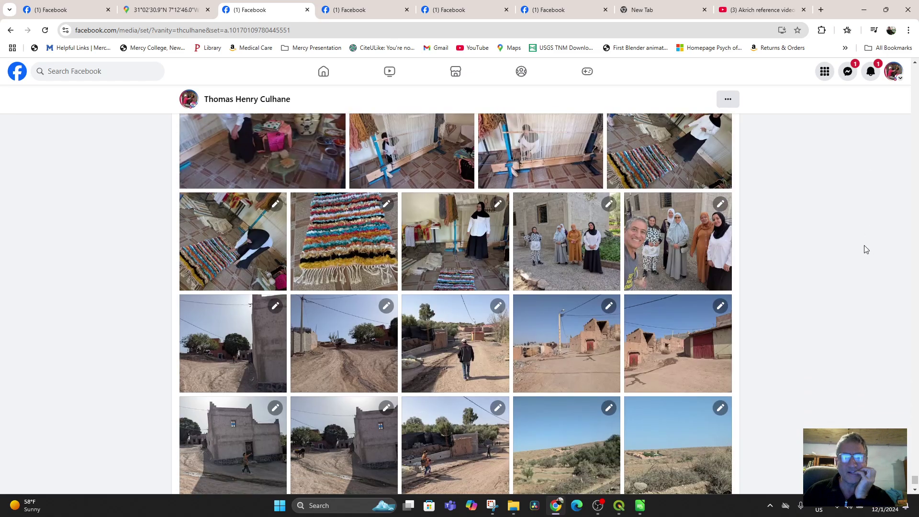
scroll(864, 241, down, 2)
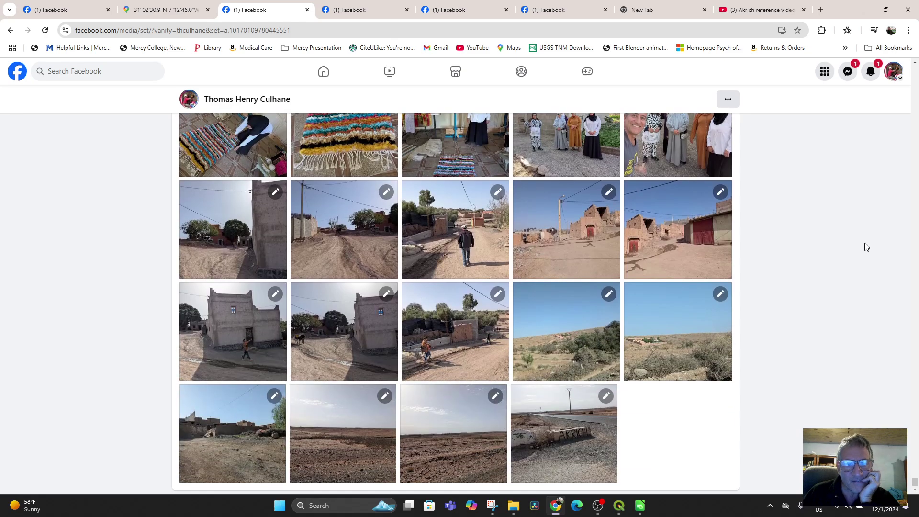
- Look back up through the album for the cooperative's photos of looms, carpets and the white table
scroll(864, 242, up, 4)
scroll(863, 241, up, 1)
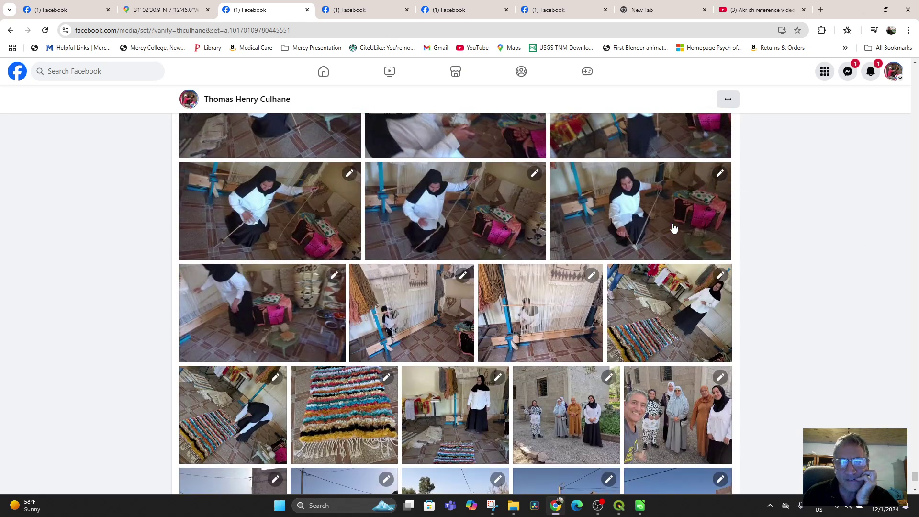
scroll(264, 420, up, 2)
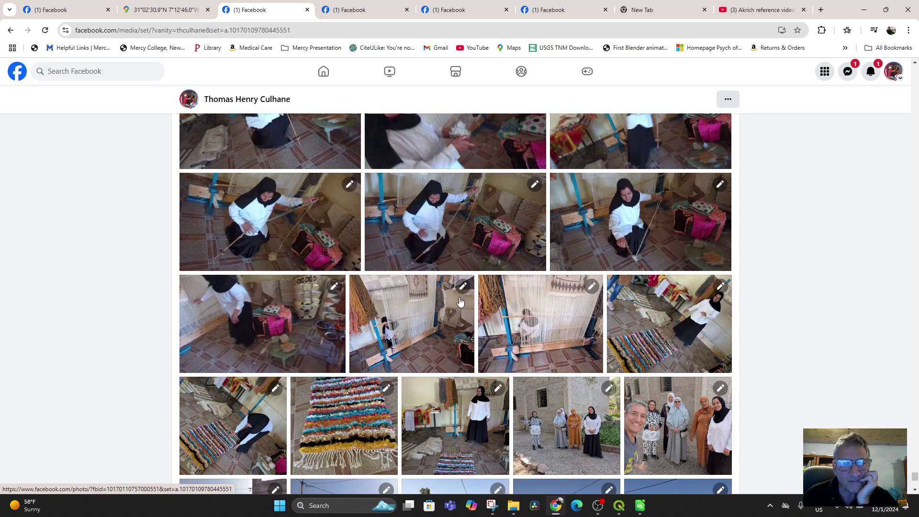
scroll(289, 378, up, 10)
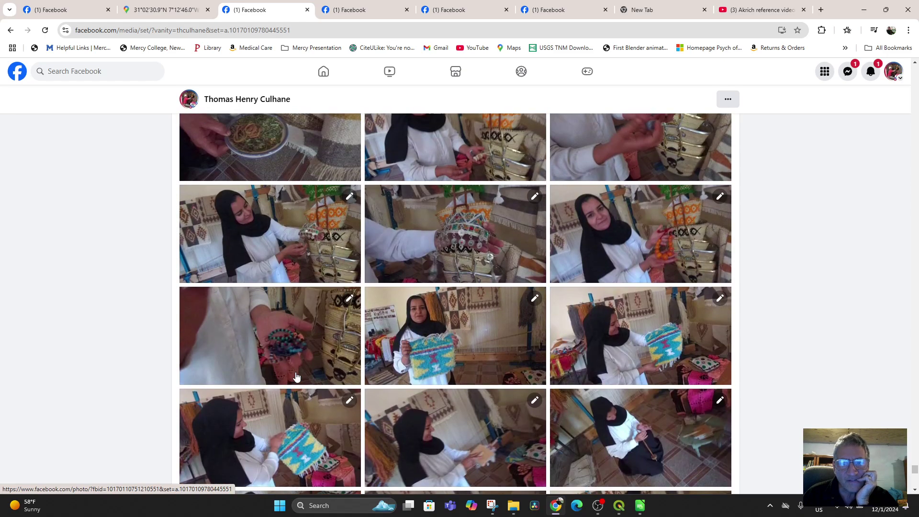
scroll(503, 345, up, 5)
scroll(625, 331, up, 3)
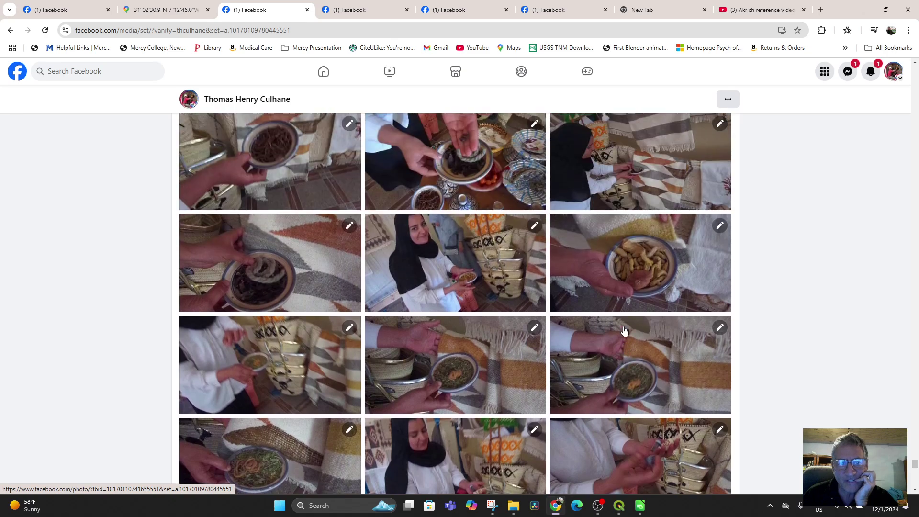
scroll(522, 300, up, 4)
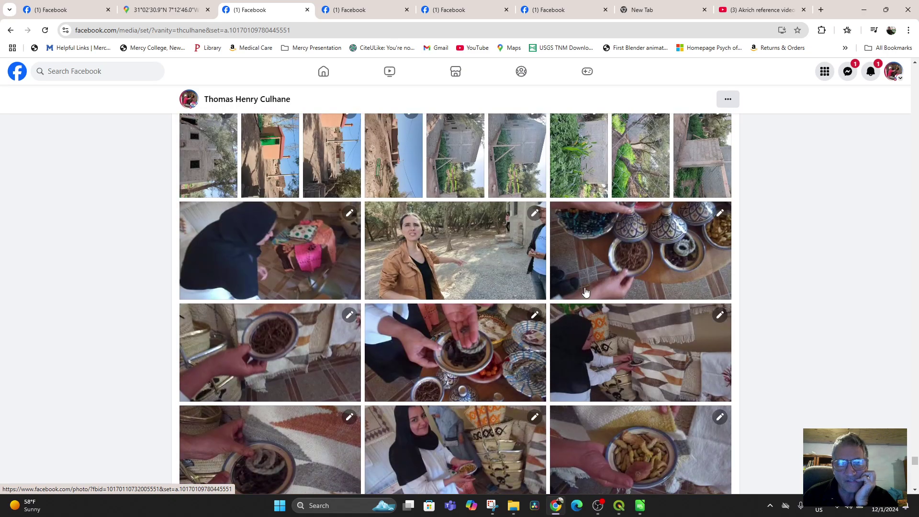
scroll(448, 268, up, 1)
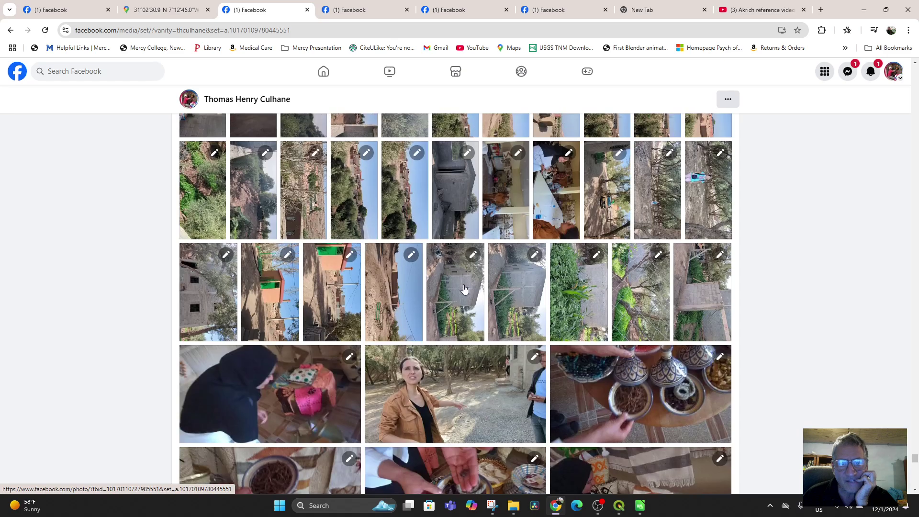
scroll(526, 301, up, 7)
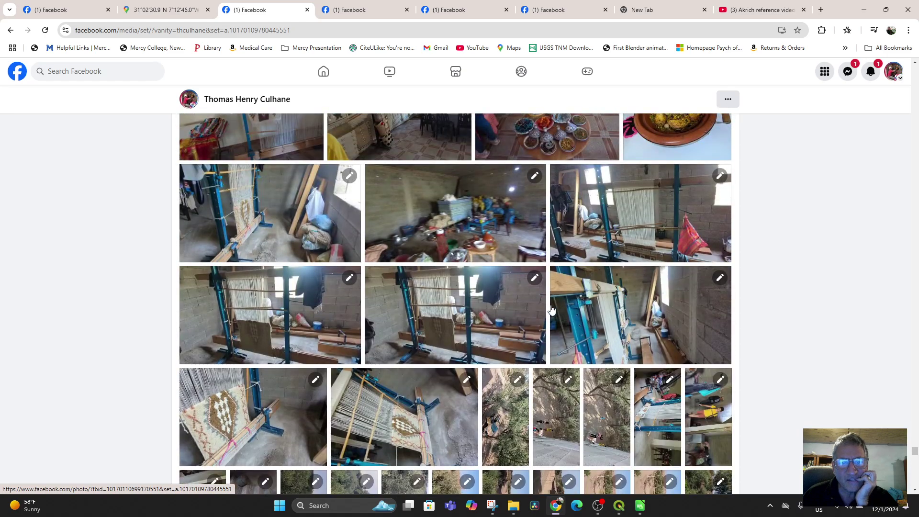
scroll(551, 308, up, 4)
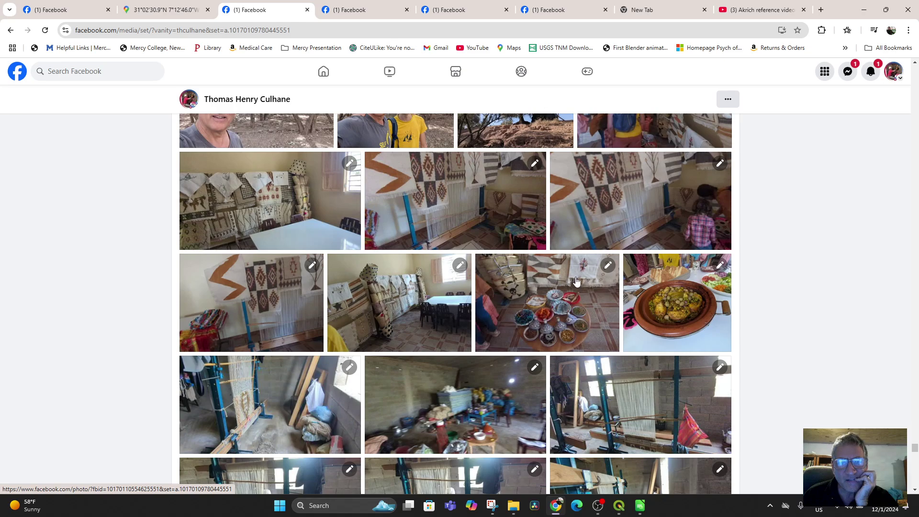
scroll(615, 240, up, 3)
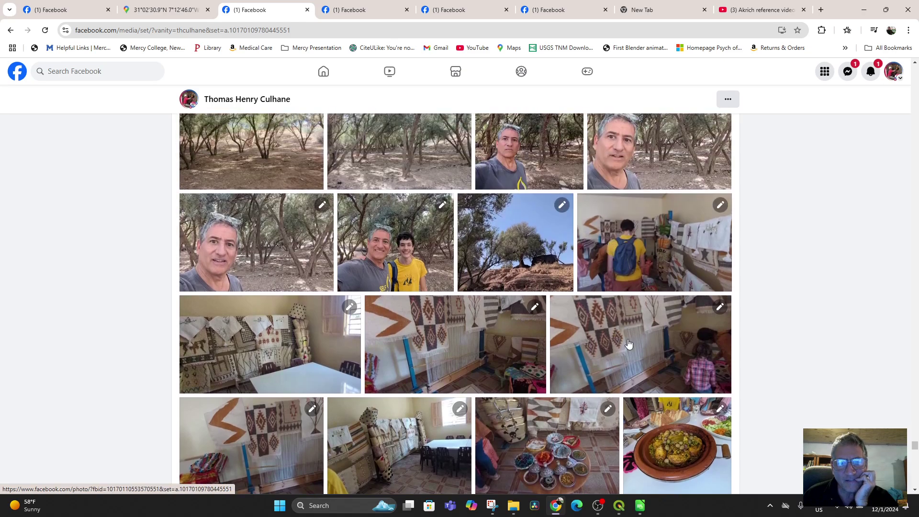
- Open the photo of the carpets and white table, advance through the album to the storage room video, and pause it
click(285, 359)
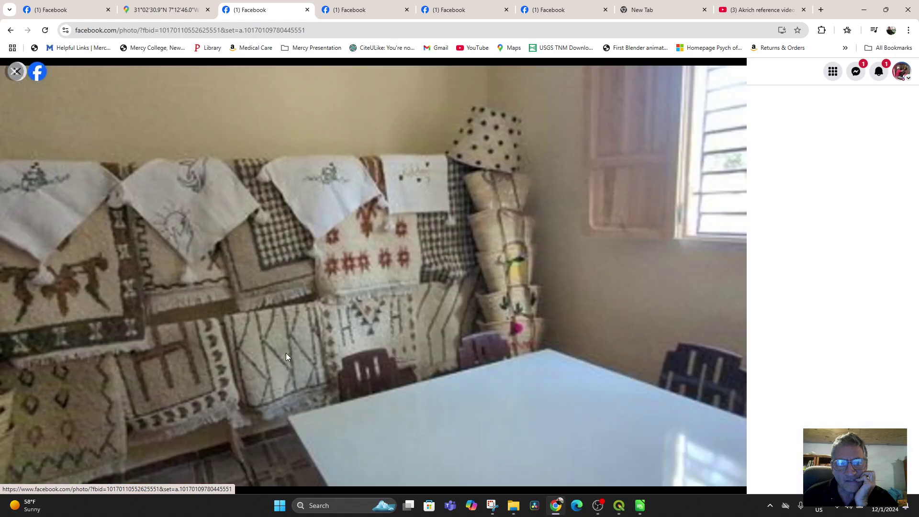
click(723, 282)
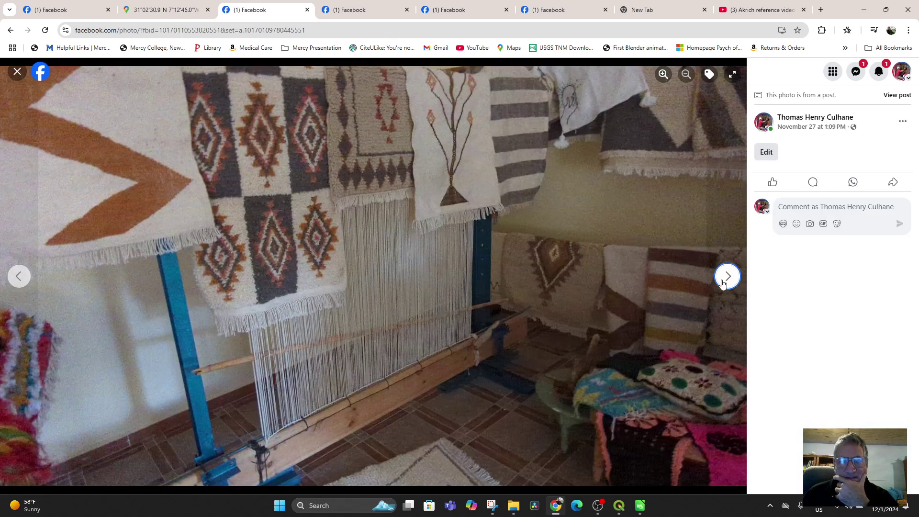
click(724, 283)
click(725, 283)
click(727, 283)
click(727, 283)
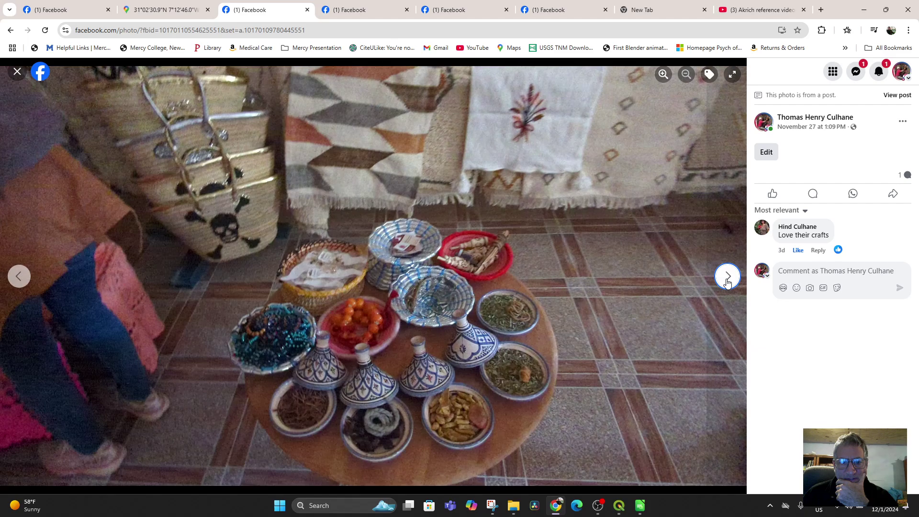
click(728, 281)
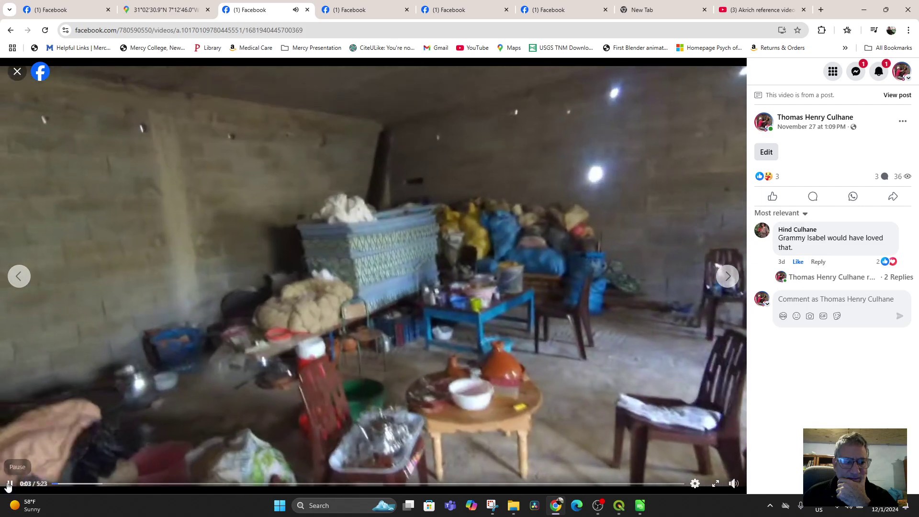
click(9, 484)
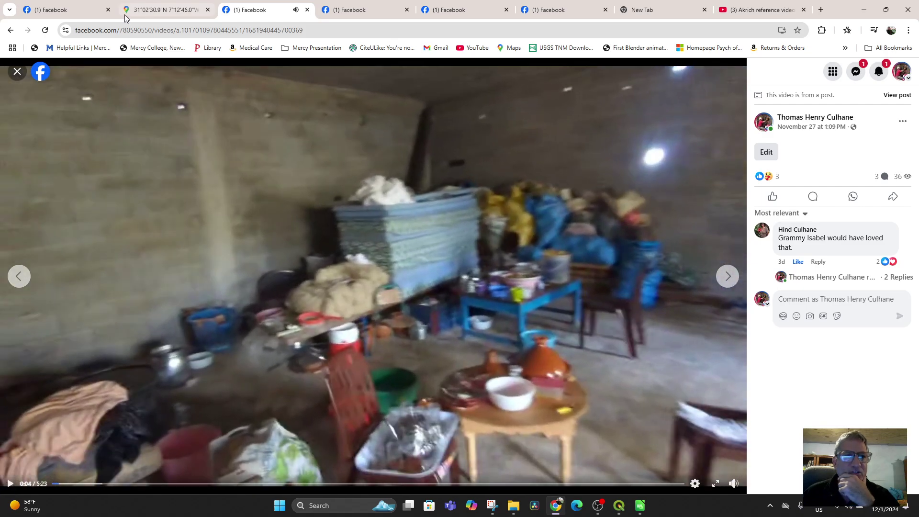
- Copy the storage room video's web address into Video 1 of row 20 in HAF Project Sites.csv and save the file
click(137, 29)
right_click(137, 30)
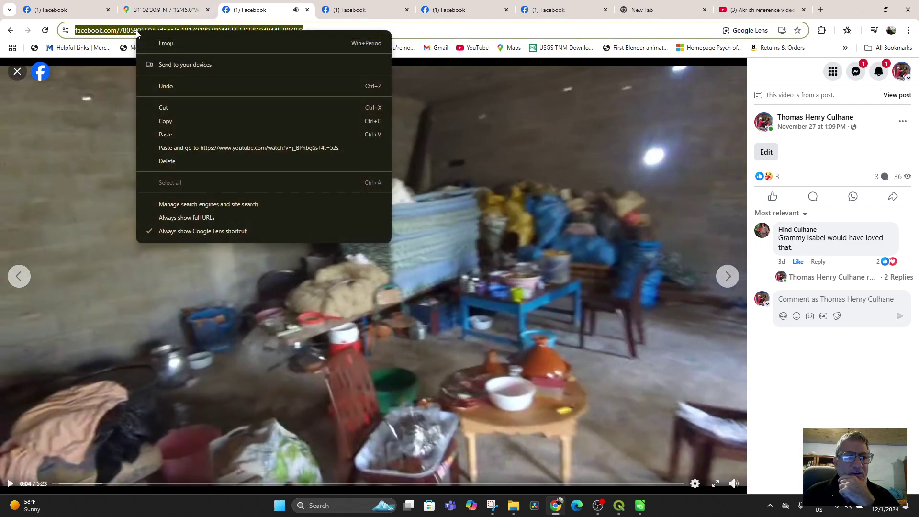
click(173, 122)
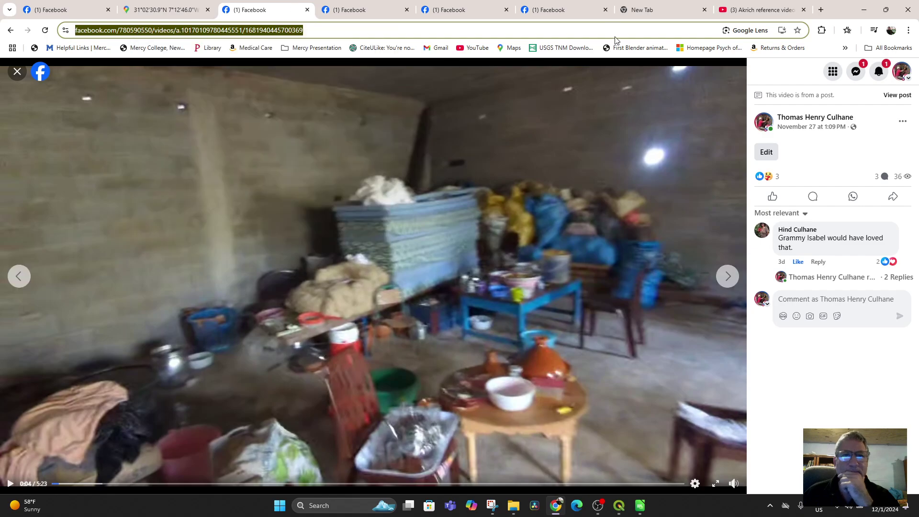
click(640, 506)
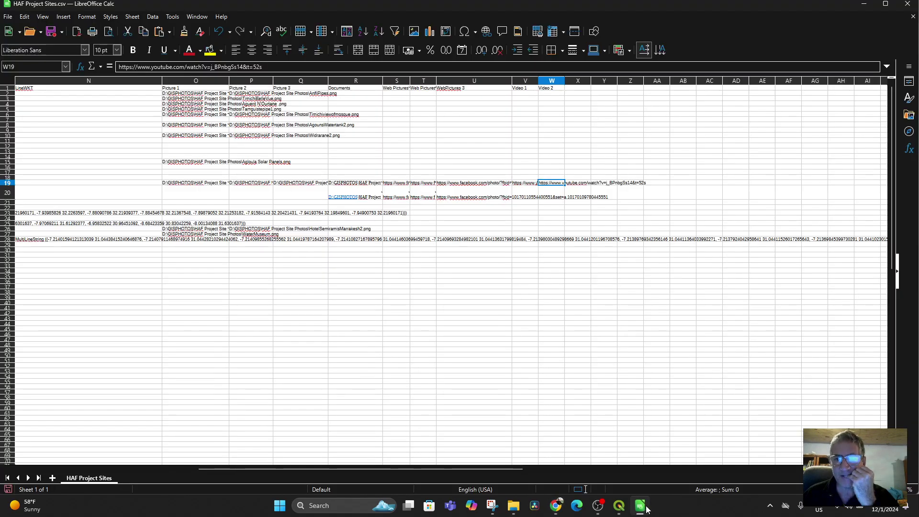
click(550, 200)
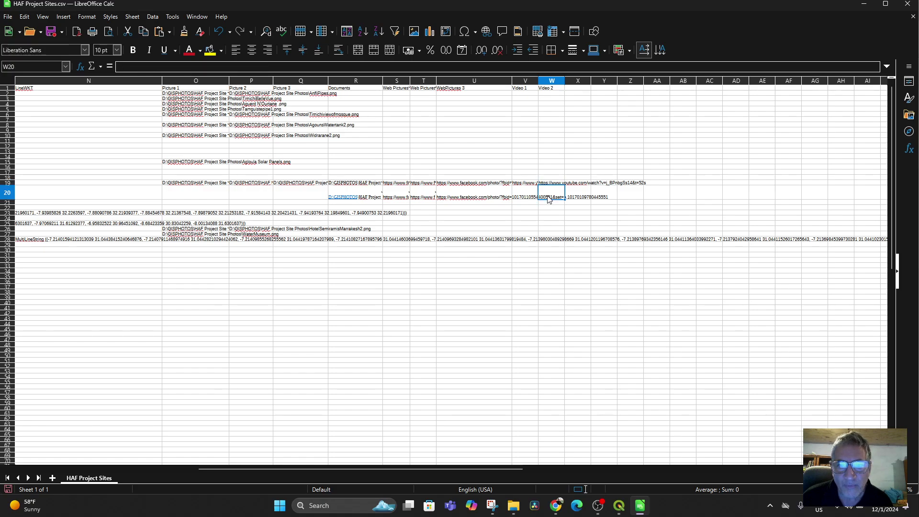
click(520, 200)
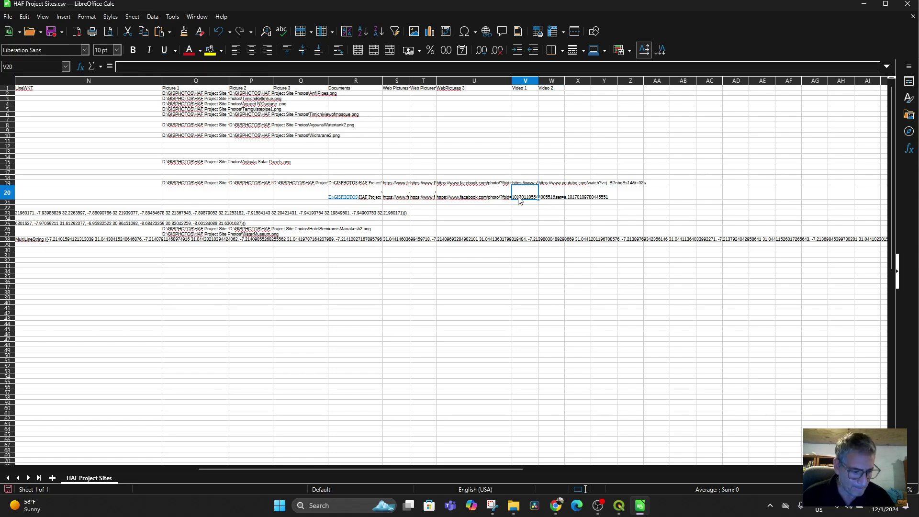
key(ctrl+v)
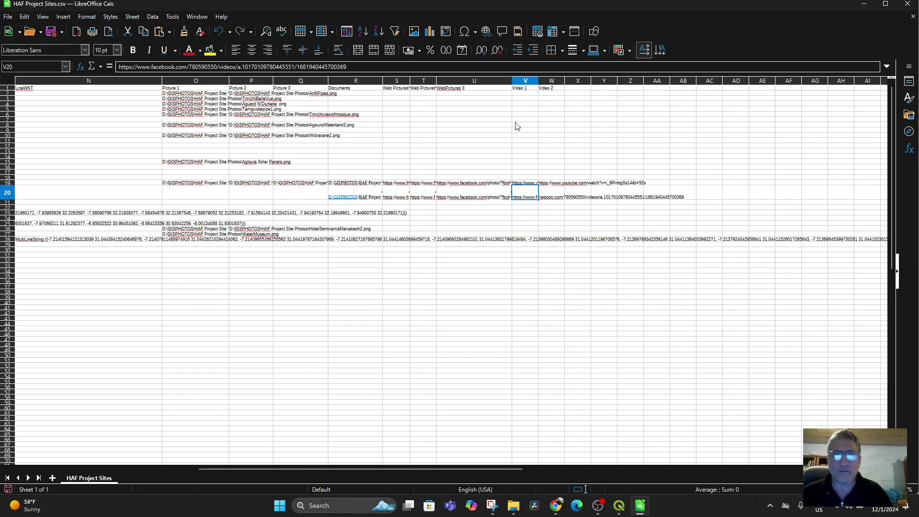
click(52, 32)
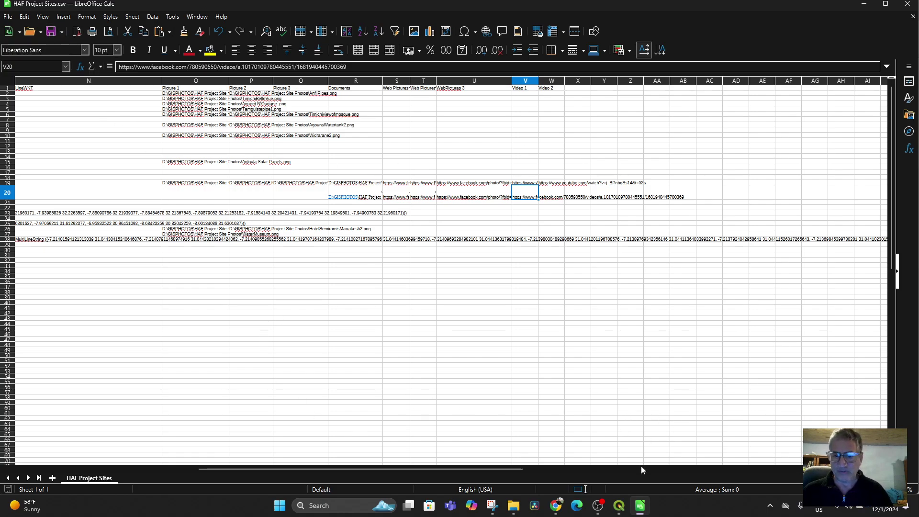
- In QGIS, reload the HAF Project Sites layer from HAF Project Sites.csv as its data source and move its attribute table aside
mouse_move(619, 505)
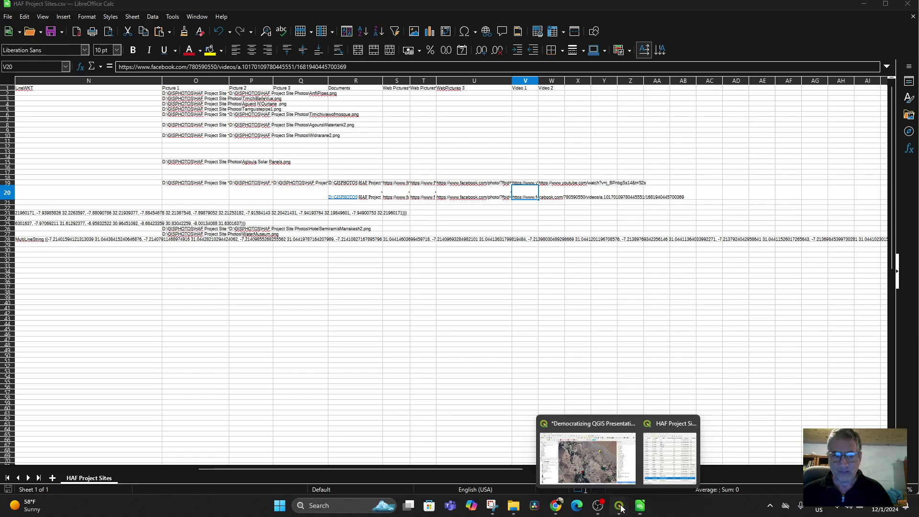
click(613, 476)
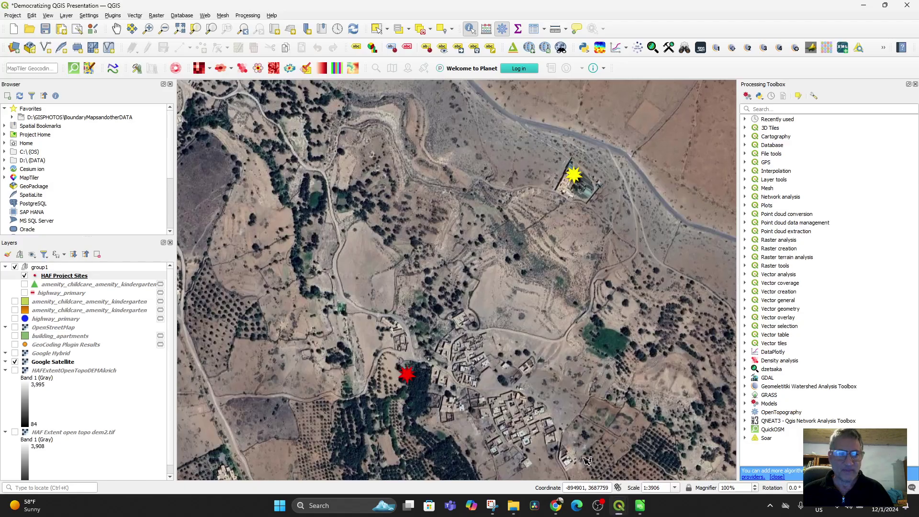
right_click(59, 282)
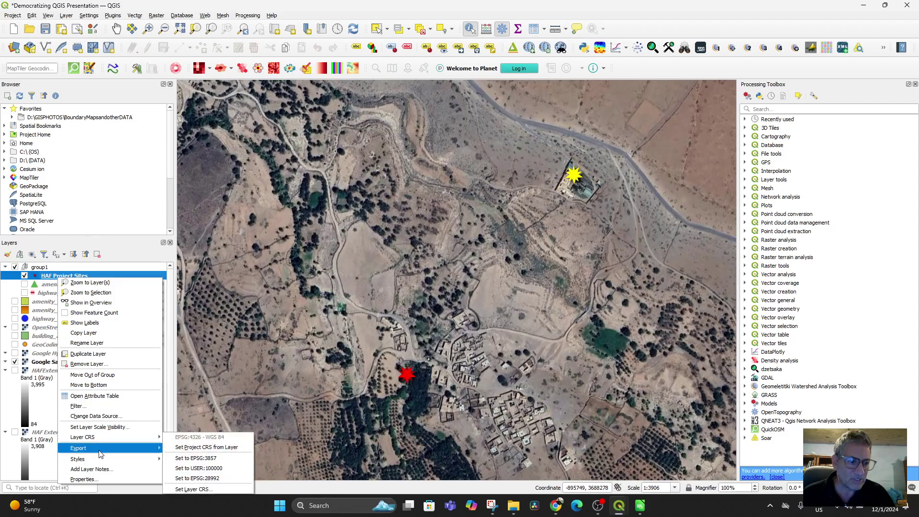
click(94, 416)
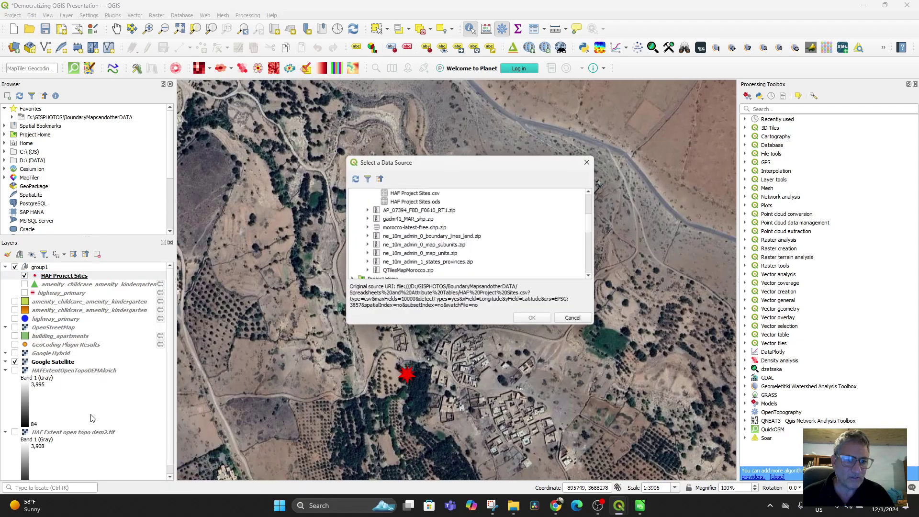
double_click(407, 194)
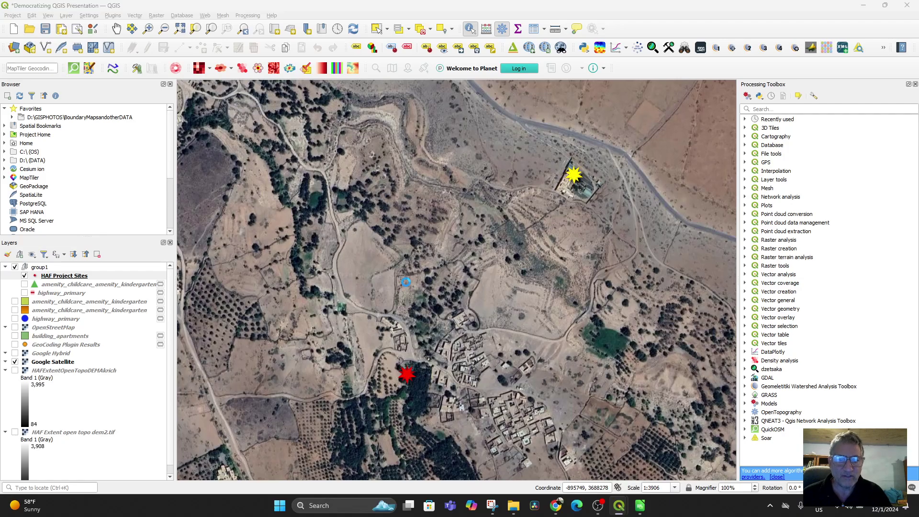
key(F6)
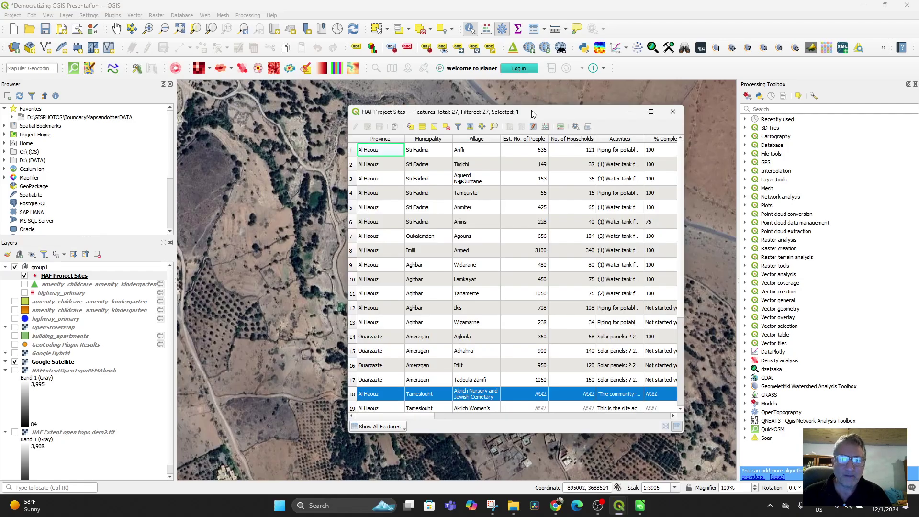
drag(534, 114, 794, 116)
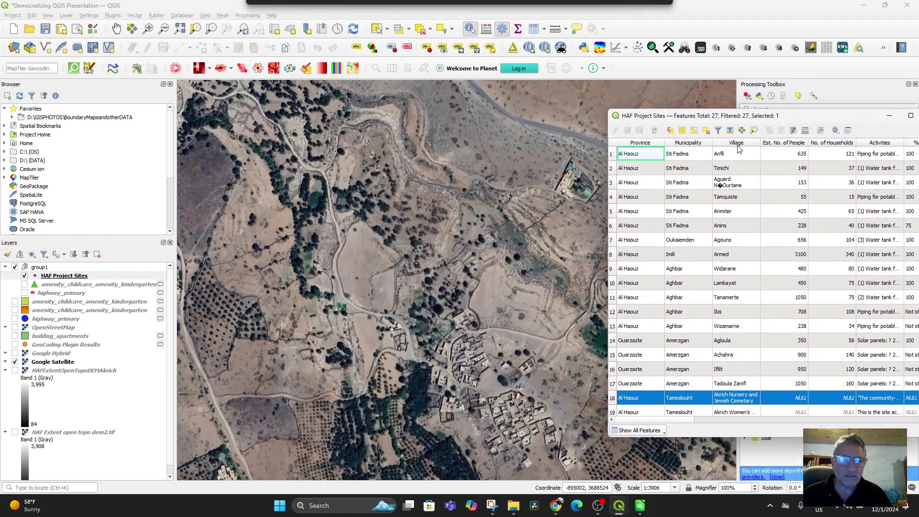
- Set the HAF Project Sites layer's CRS to EPSG:4326 and identify the Akrich nursery site on the map
click(64, 277)
right_click(64, 277)
mouse_move(117, 432)
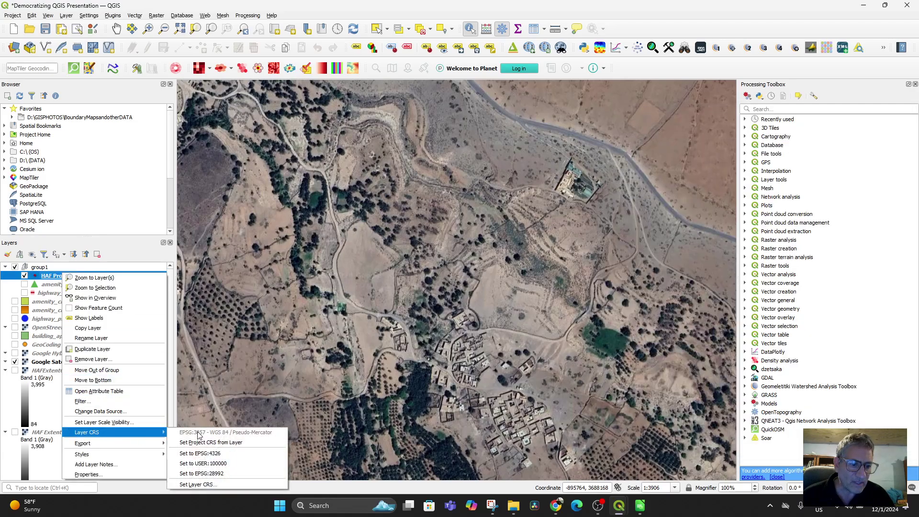
click(224, 454)
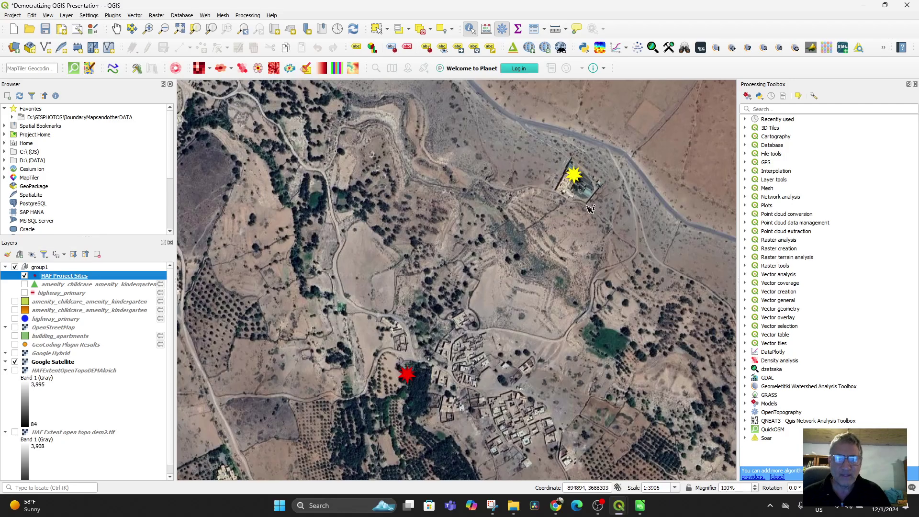
click(577, 180)
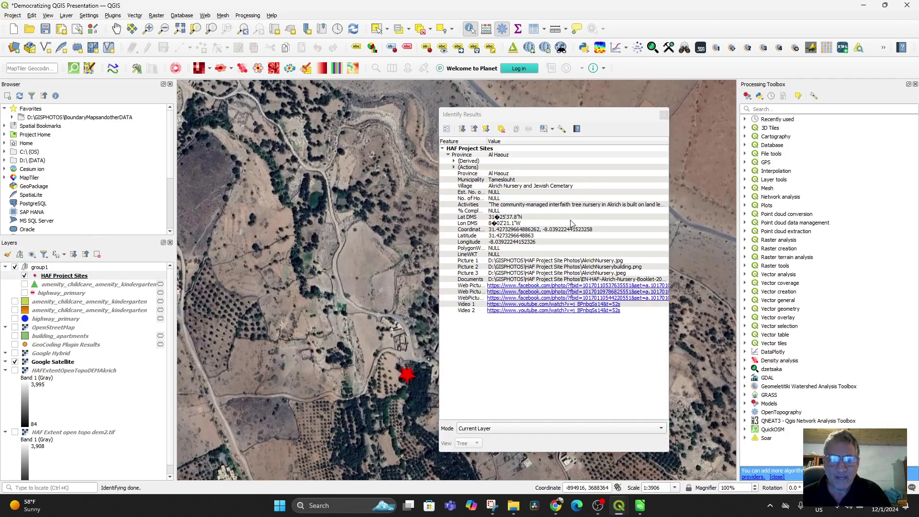
- Make the layer's Video 1 field an Attachment widget with a hyperlink for the document path and Video as the viewer type
right_click(68, 279)
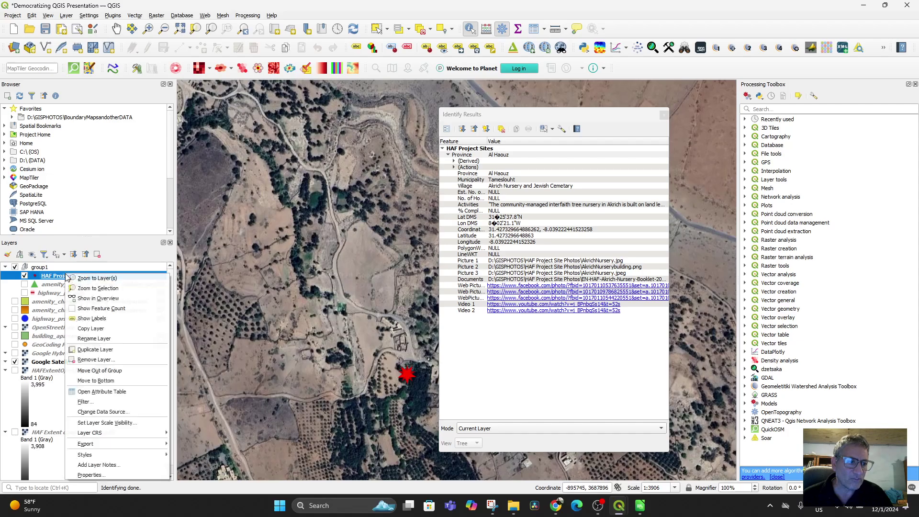
click(108, 476)
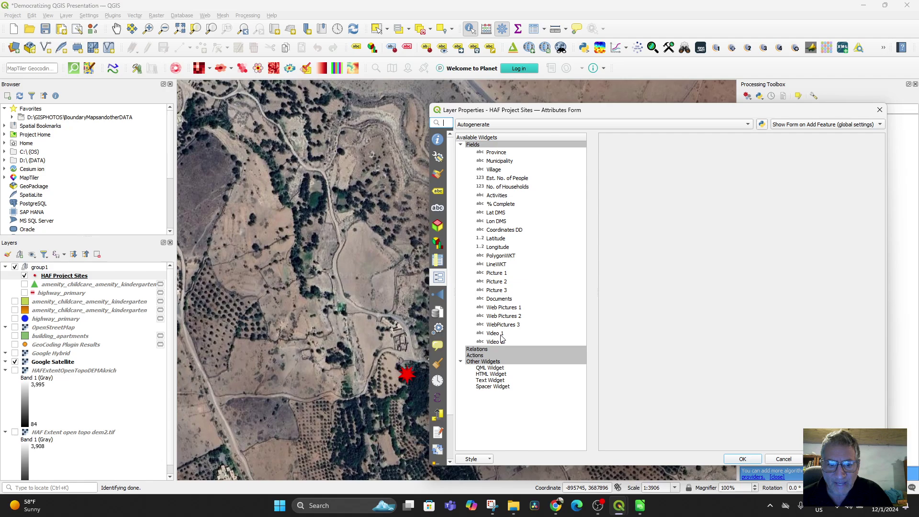
click(495, 334)
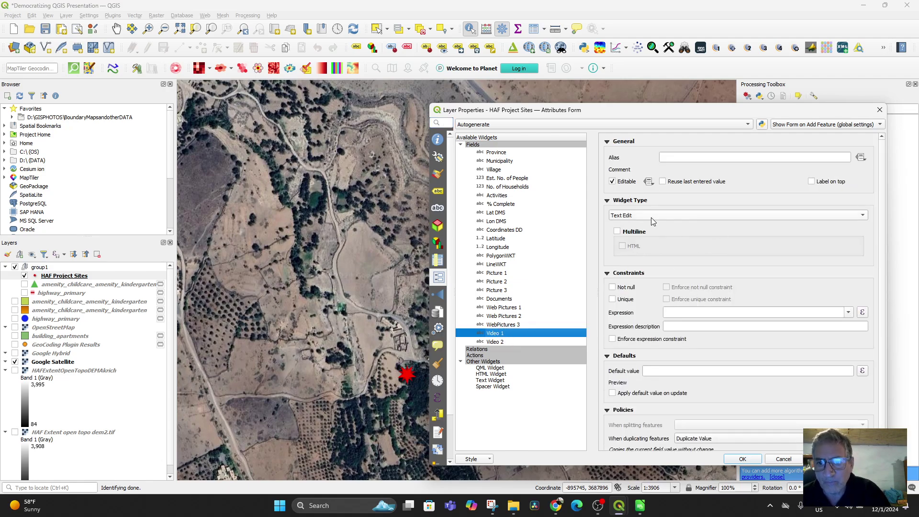
click(863, 218)
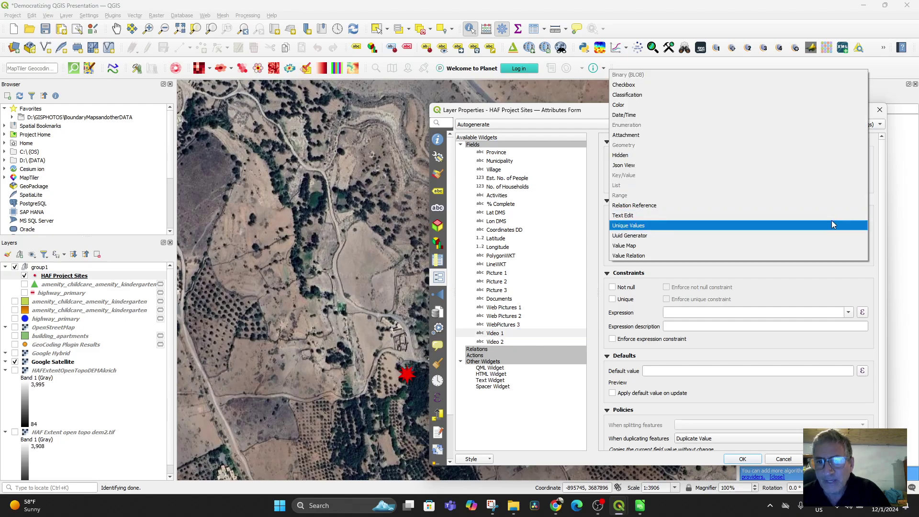
click(638, 137)
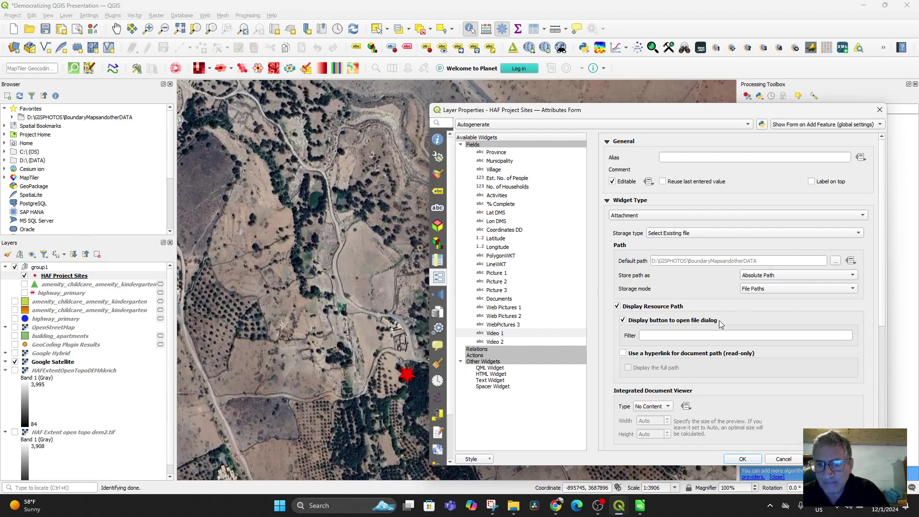
click(623, 355)
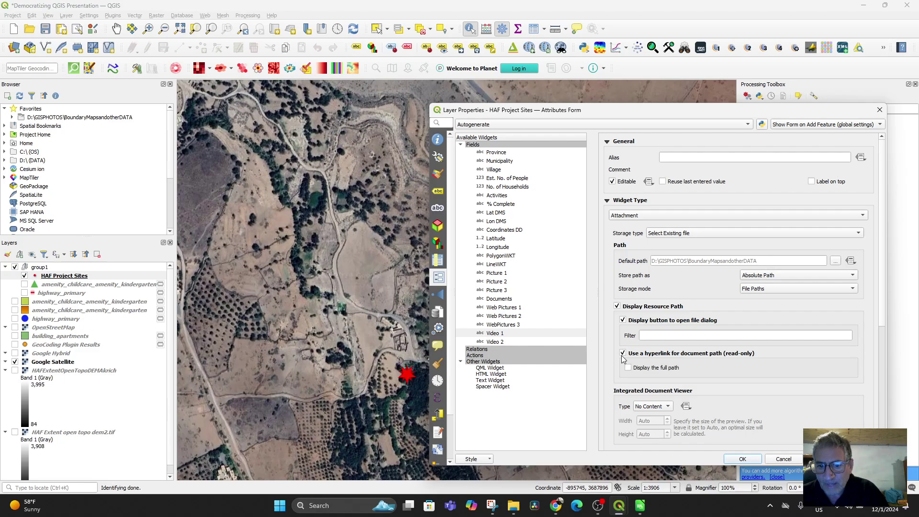
scroll(665, 386, down, 1)
click(669, 378)
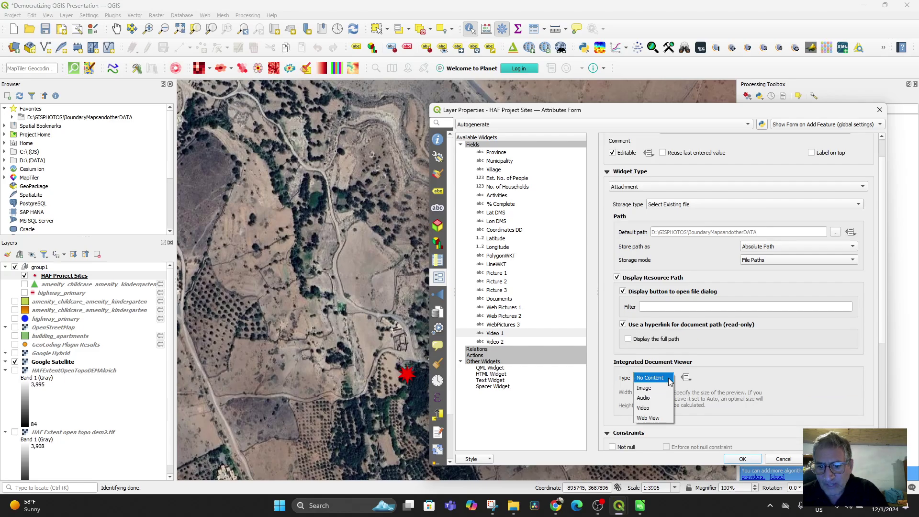
click(655, 408)
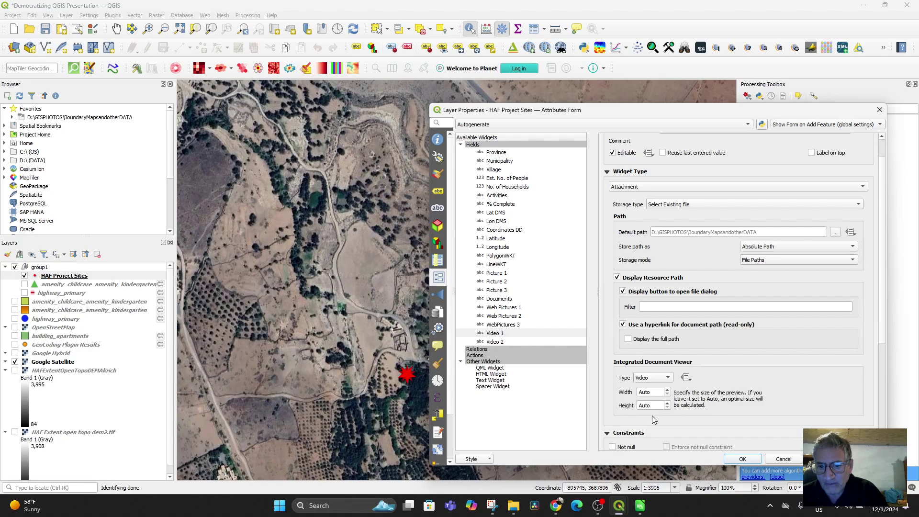
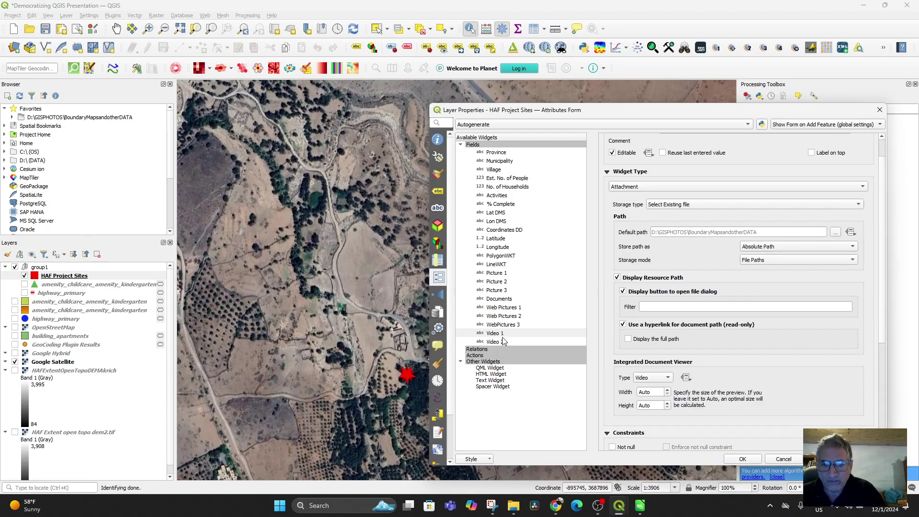
- Give the Video 2 field the same Attachment widget with a hyperlinked document path and Video viewer, and apply the layer properties
click(502, 342)
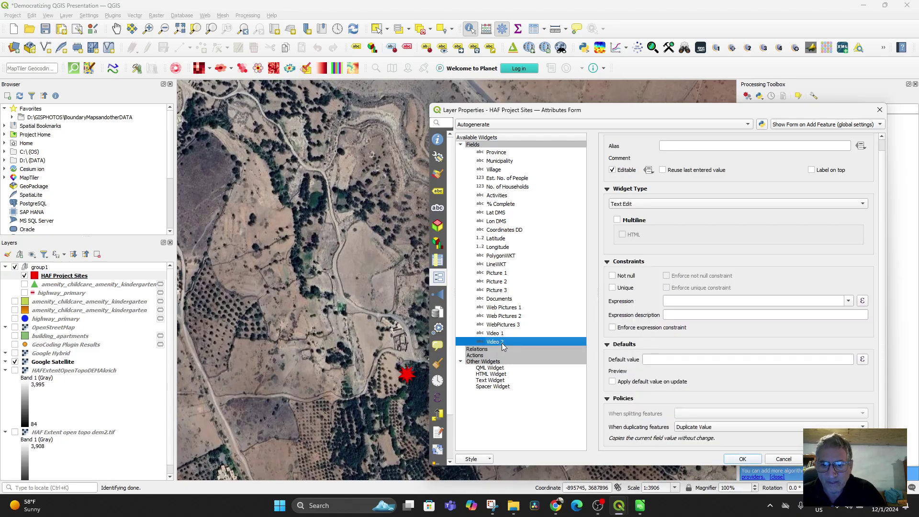
click(865, 205)
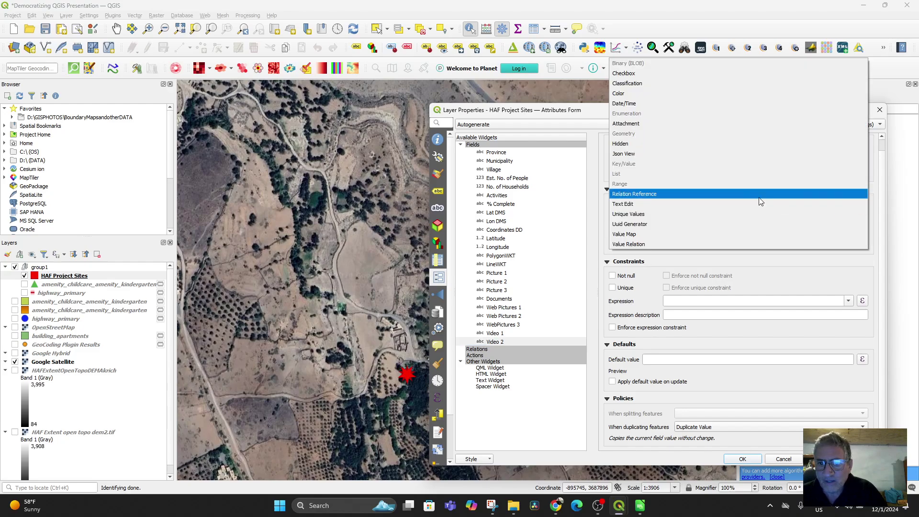
click(643, 124)
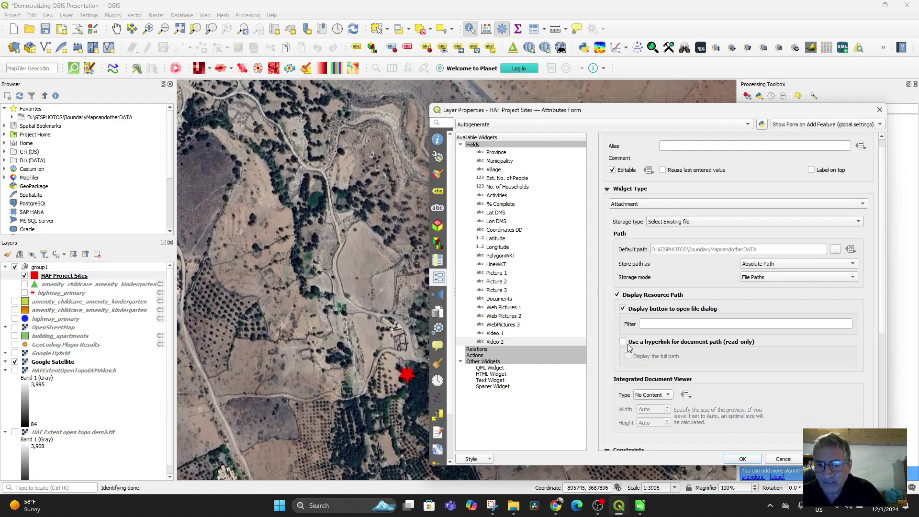
click(668, 395)
click(653, 426)
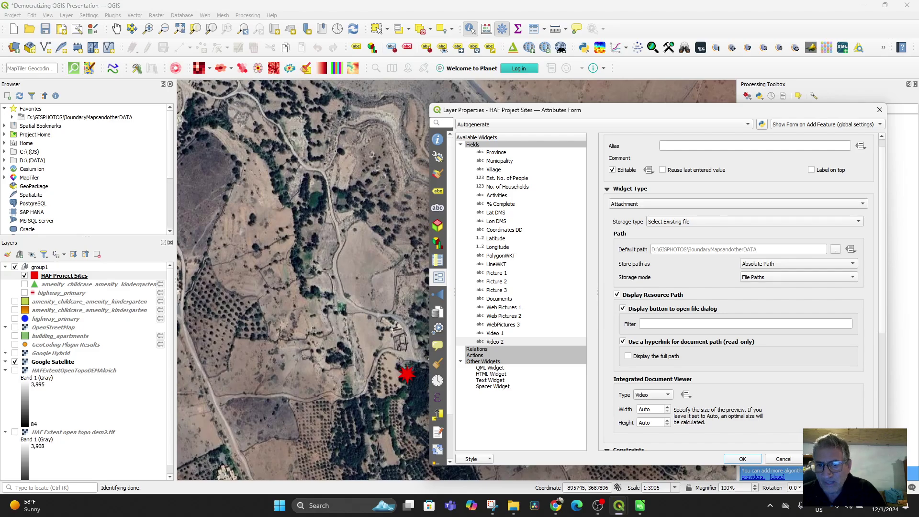
scroll(828, 412, down, 2)
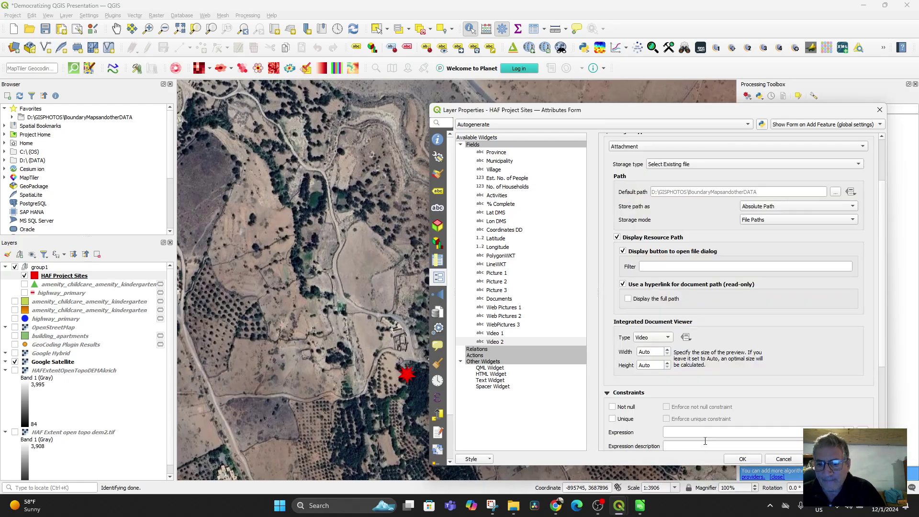
click(729, 458)
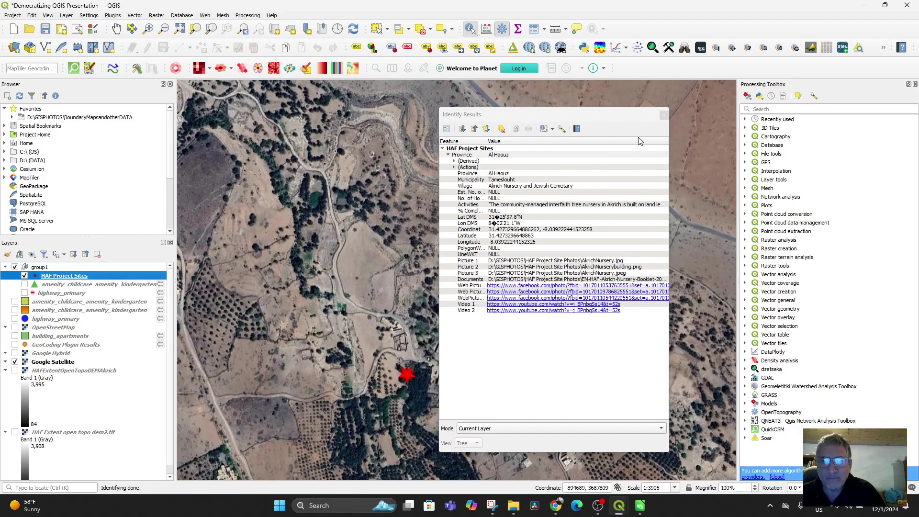
- Identify the Akrich nursery site again and open its Video 1 link in the browser
click(664, 115)
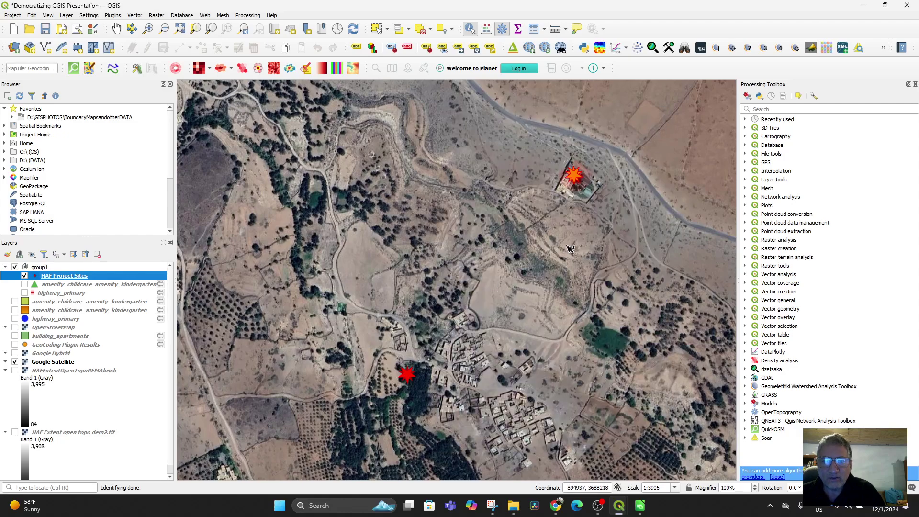
click(576, 177)
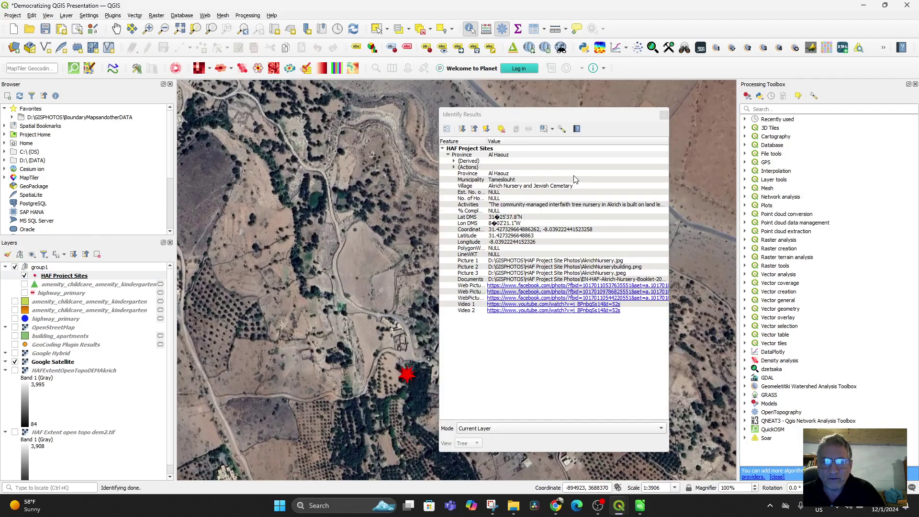
click(522, 306)
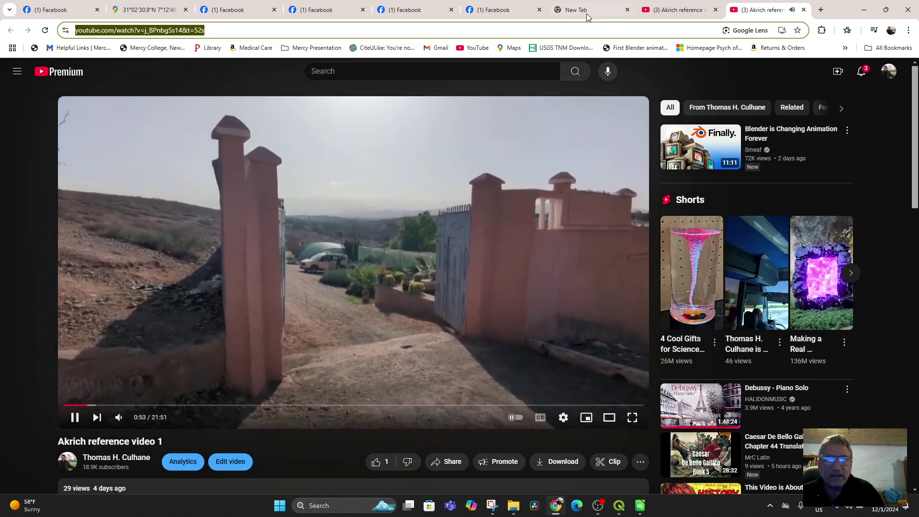
- Close the opened video, return to QGIS and open the Akrich nursery's Video 2 link in the browser
click(803, 10)
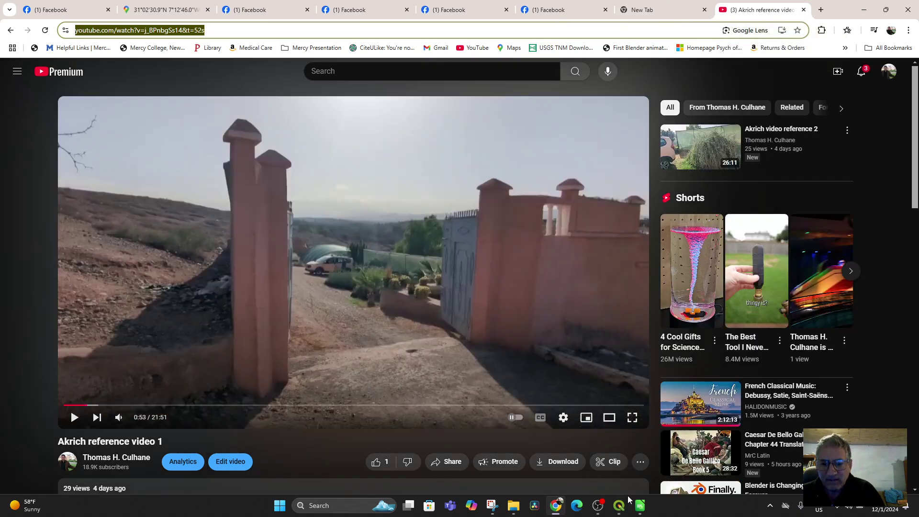
click(619, 506)
click(652, 465)
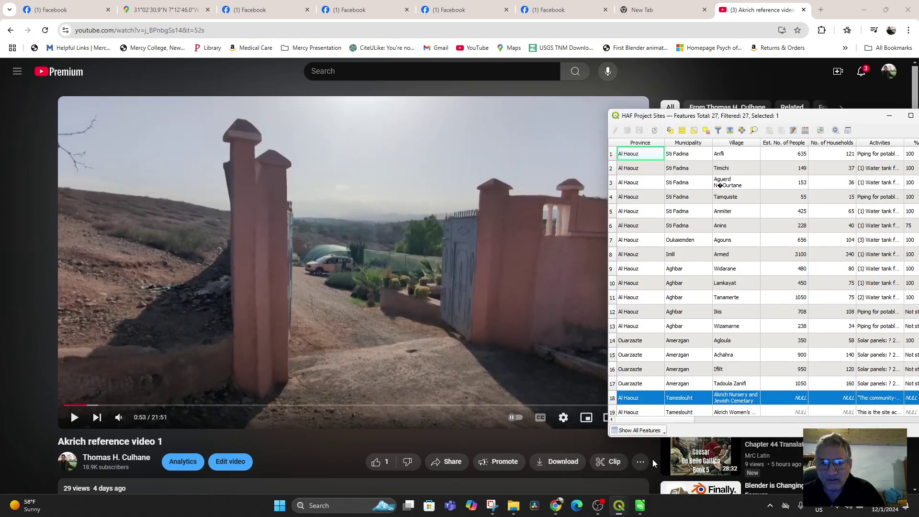
click(619, 506)
click(592, 477)
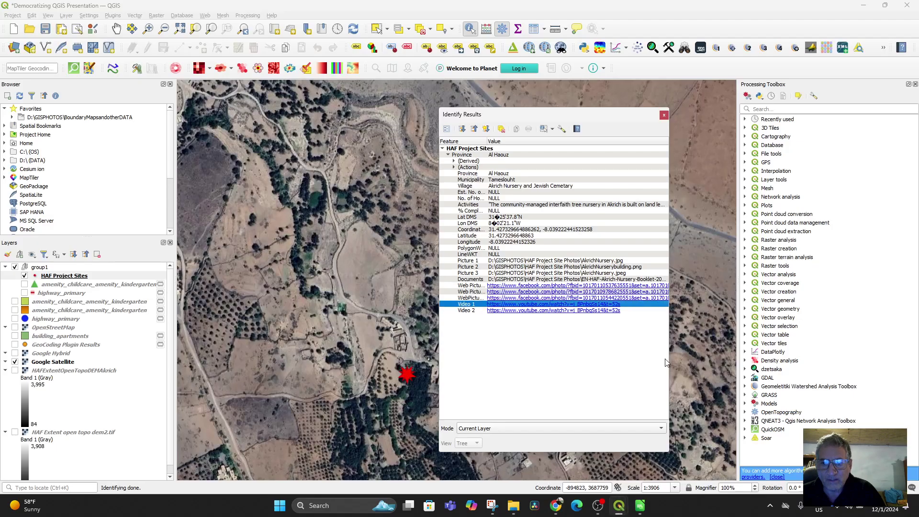
click(550, 311)
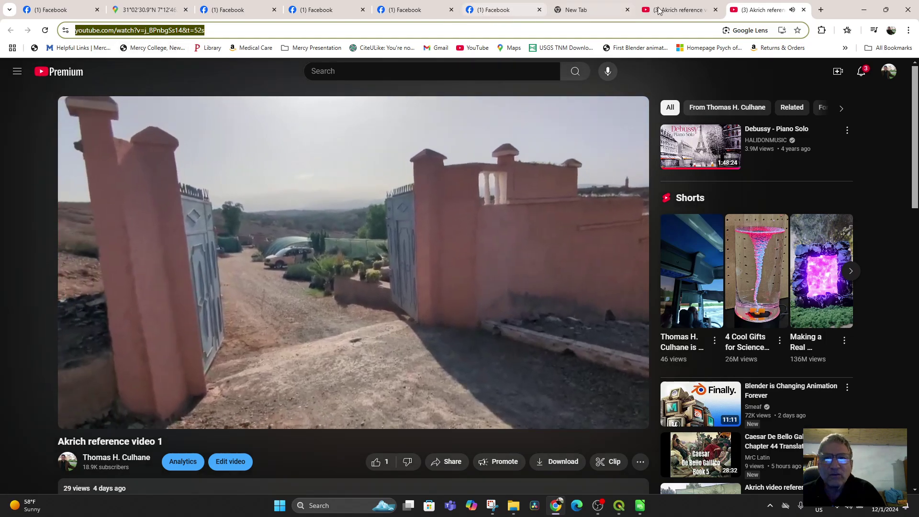
click(680, 11)
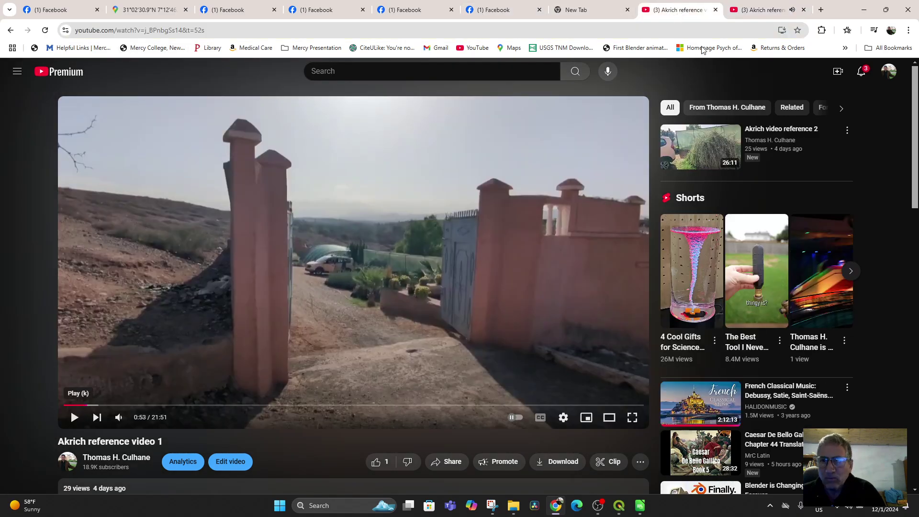
- Switch to the HAF Project Sites.csv spreadsheet and widen the Video 1 and Video 2 columns to show their links
click(640, 506)
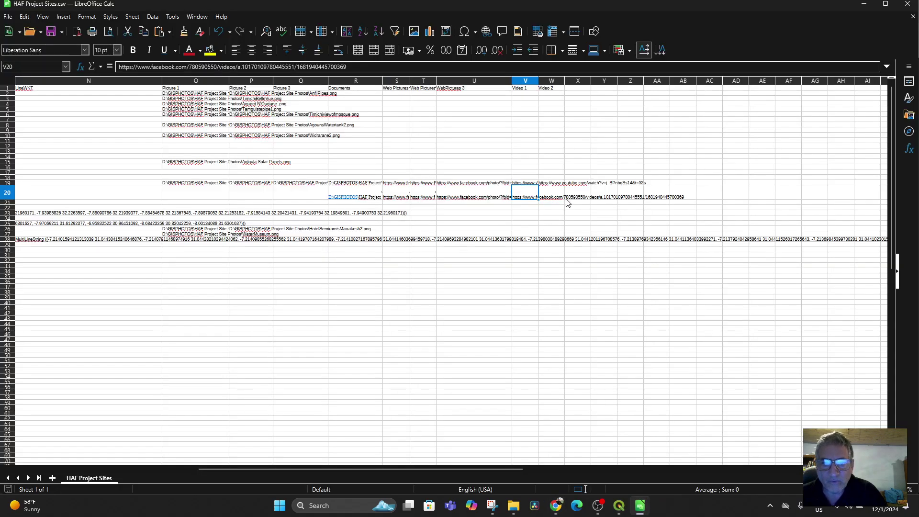
drag(565, 81, 678, 81)
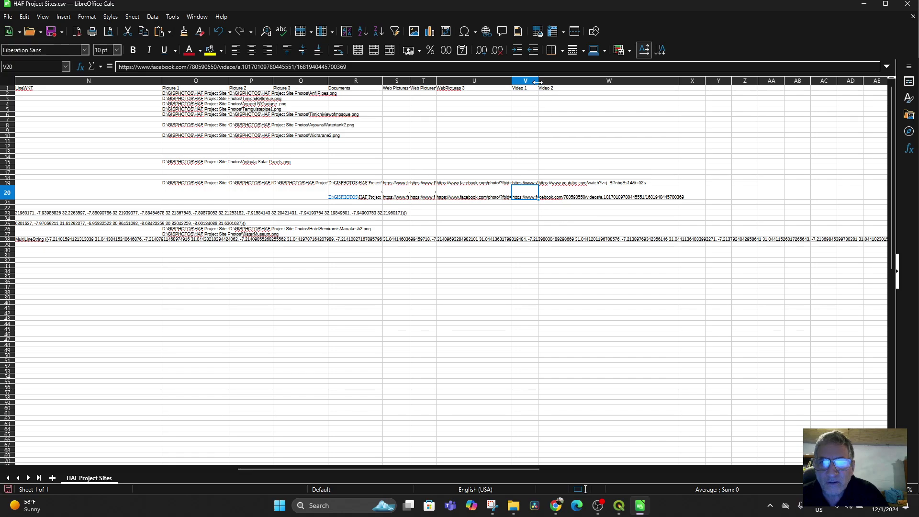
drag(537, 83, 652, 81)
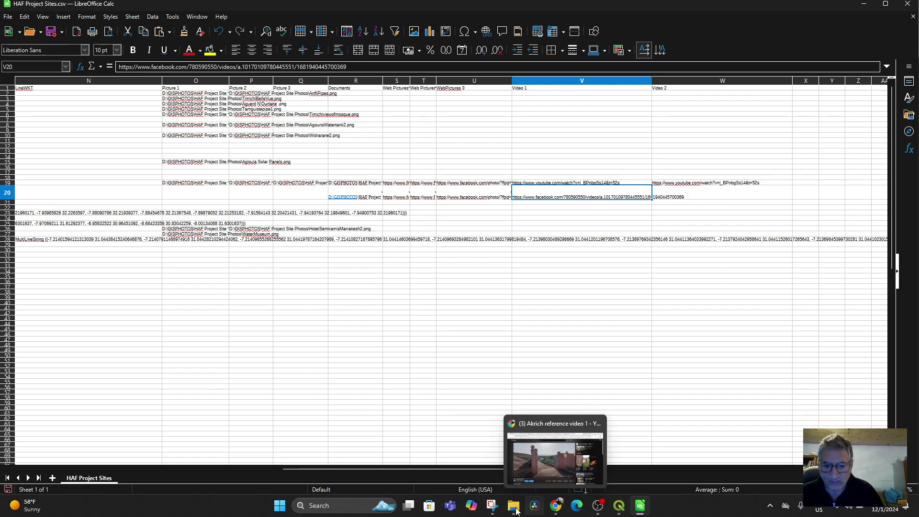
- Open the Akrich video reference 2 page in the browser and copy its URL
click(557, 506)
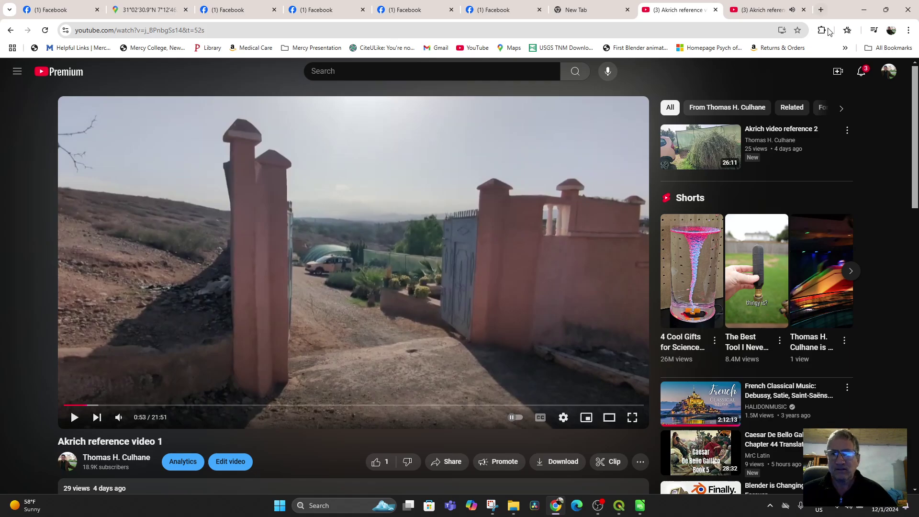
click(700, 147)
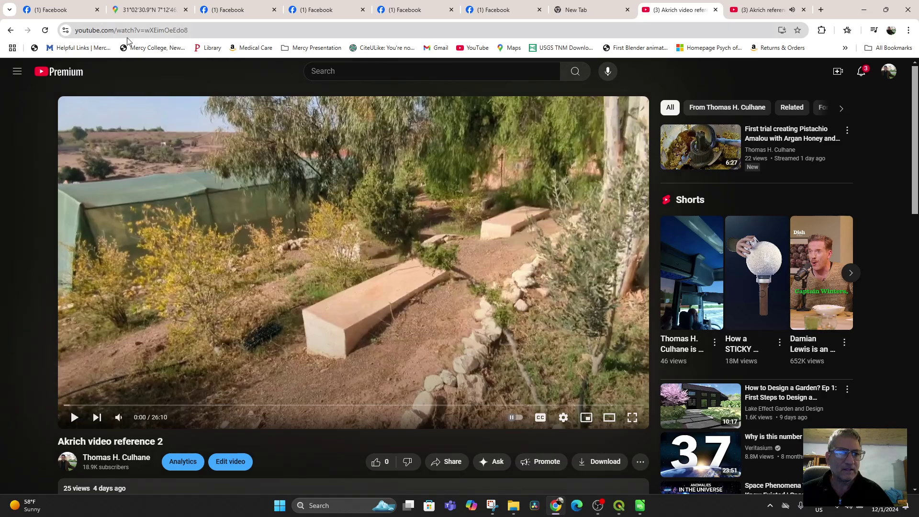
click(130, 31)
right_click(130, 30)
click(162, 119)
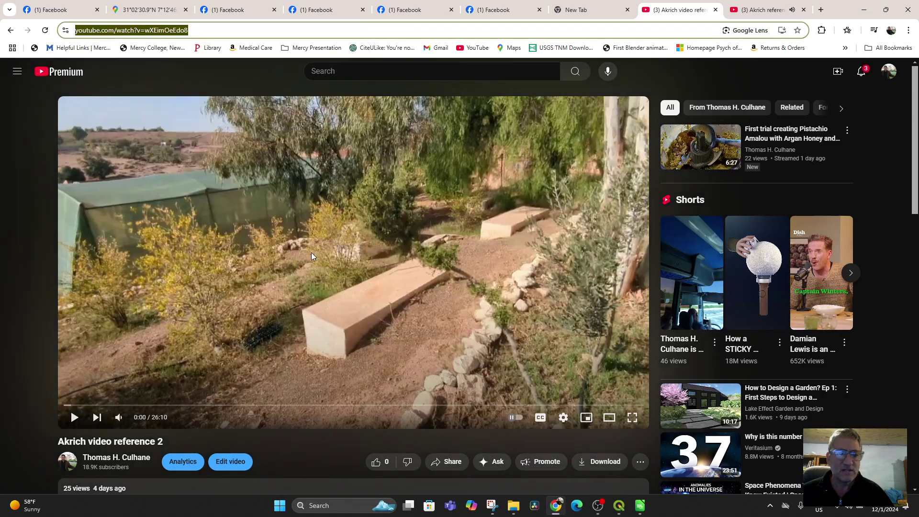
click(641, 506)
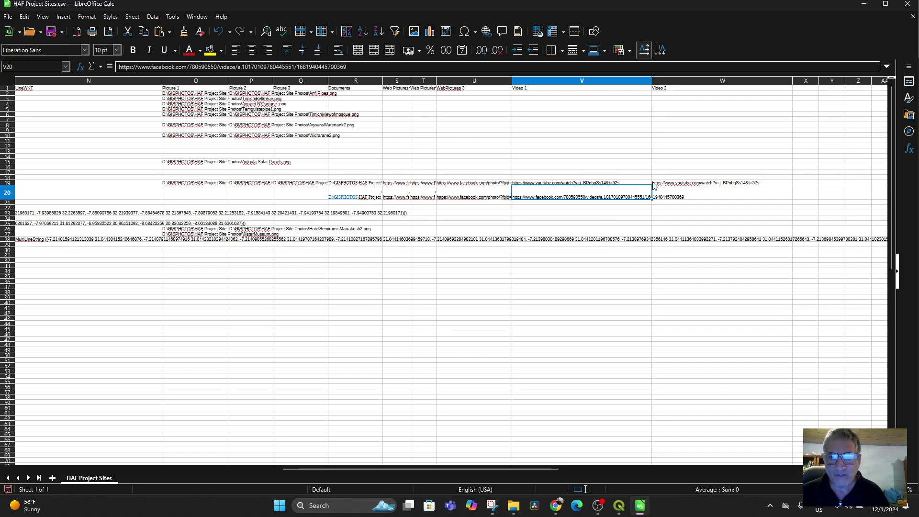
click(674, 184)
double_click(676, 185)
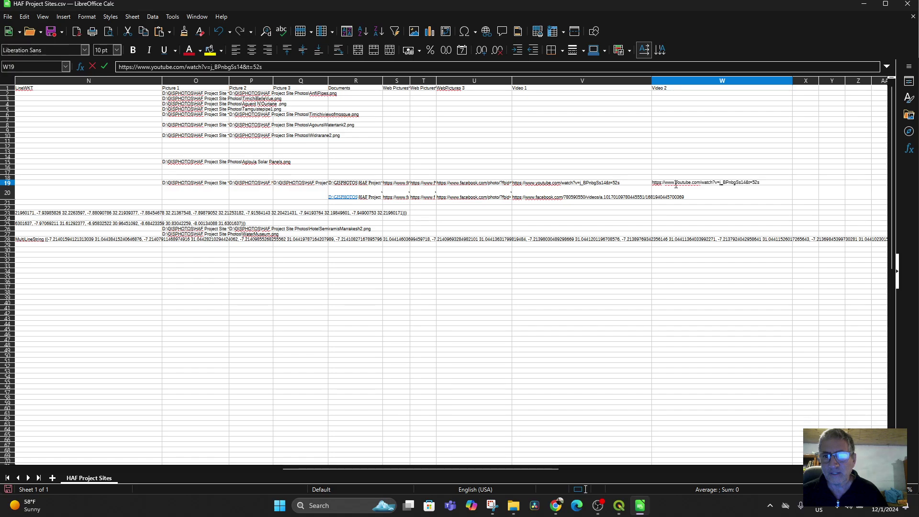
drag(769, 186, 652, 181)
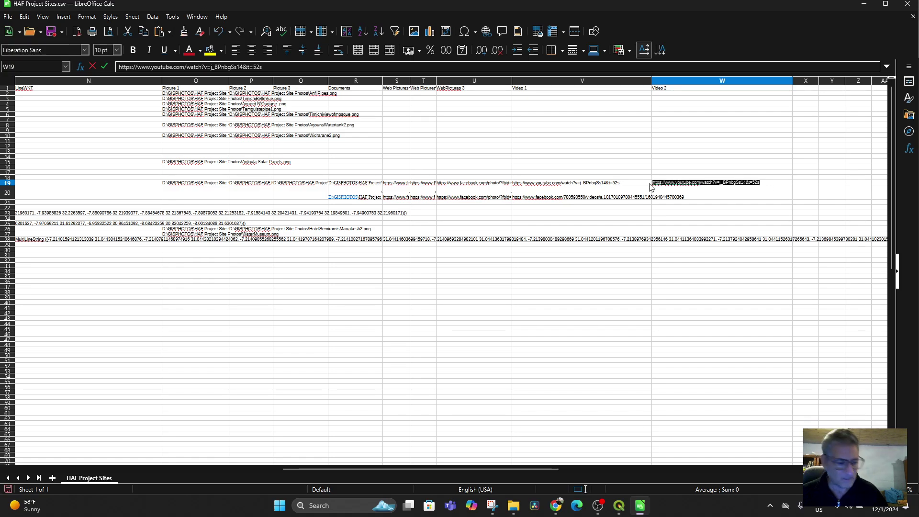
key(ctrl+v)
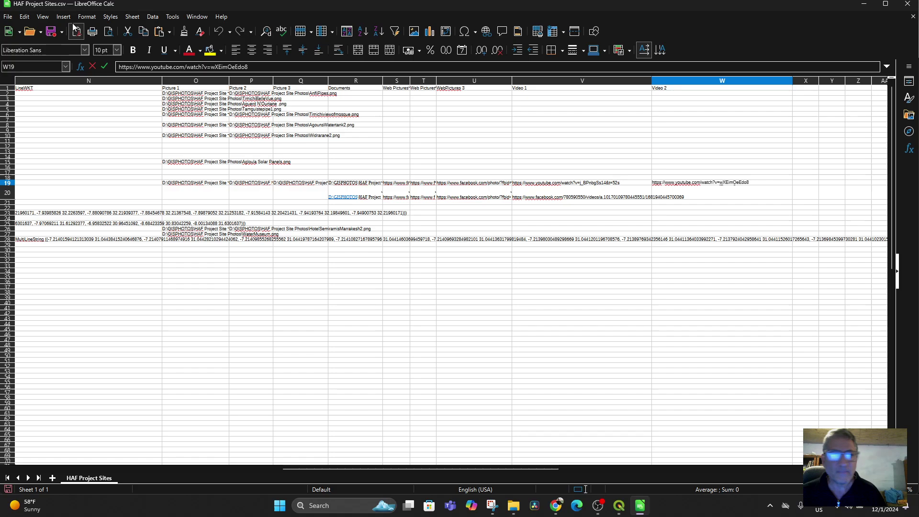
click(52, 37)
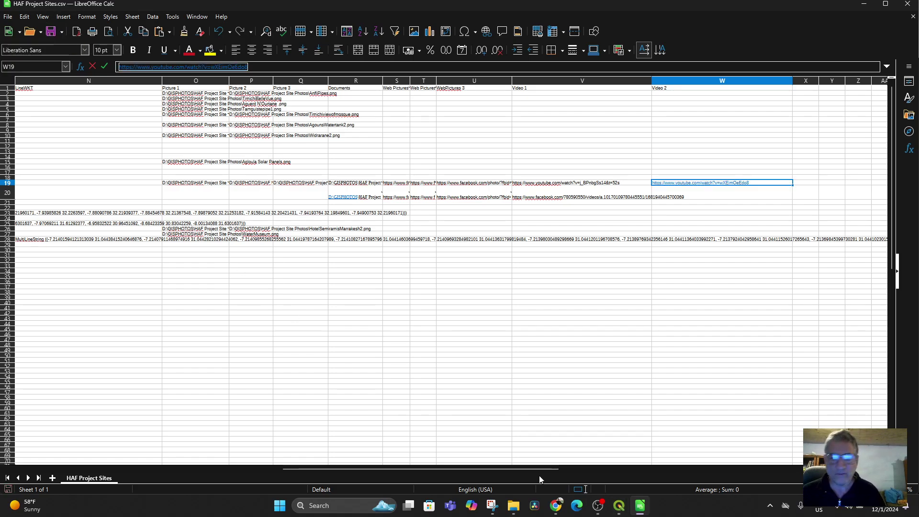
- Return to QGIS, close the identify results and change the HAF Project Sites layer's data source to HAF Project Sites.csv
mouse_move(619, 506)
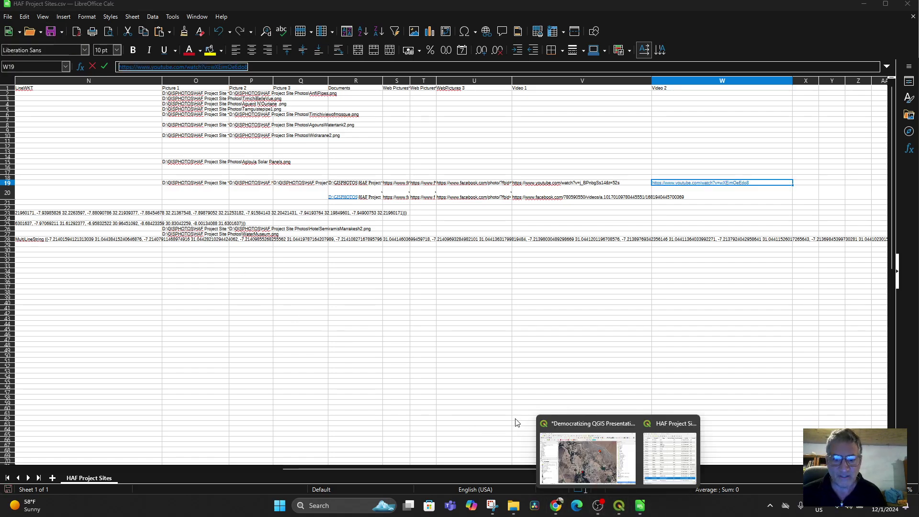
click(588, 457)
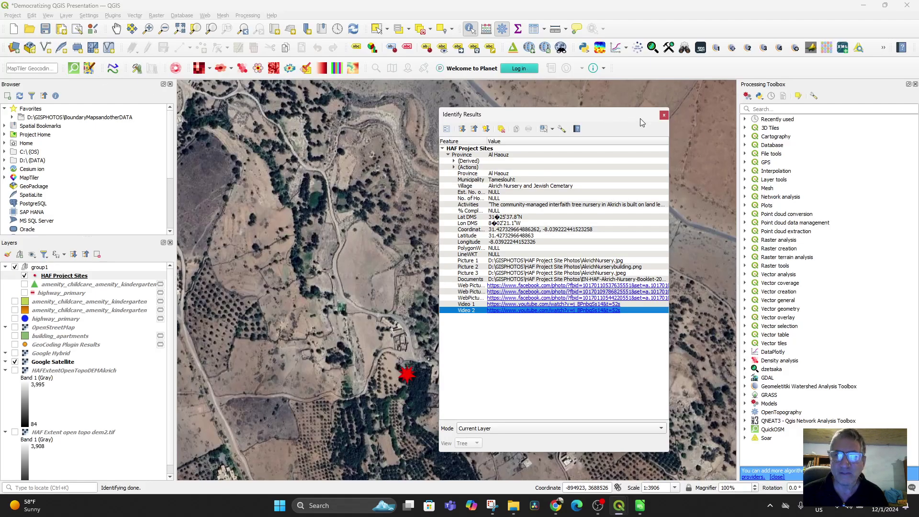
click(664, 115)
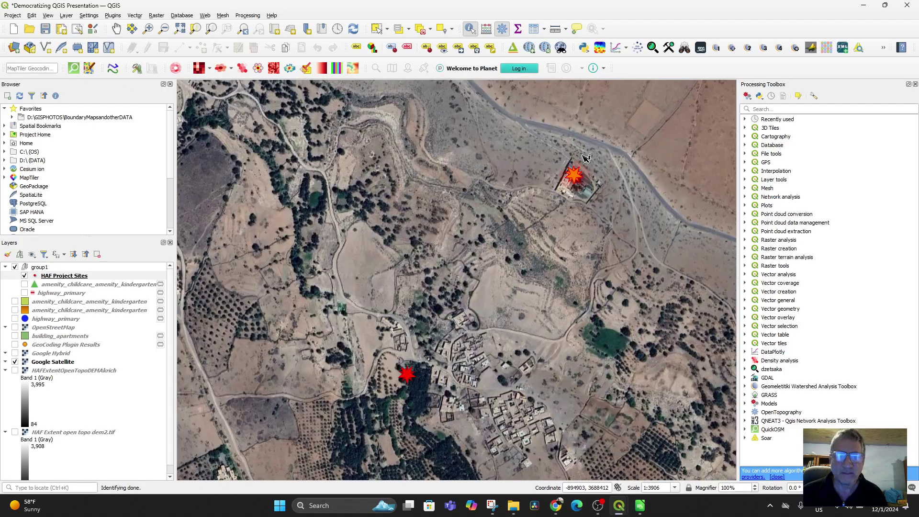
right_click(66, 280)
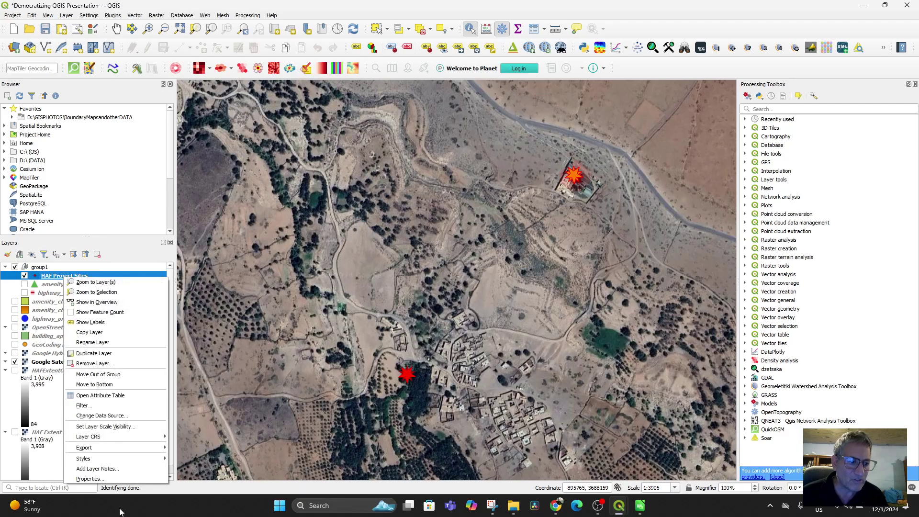
click(104, 416)
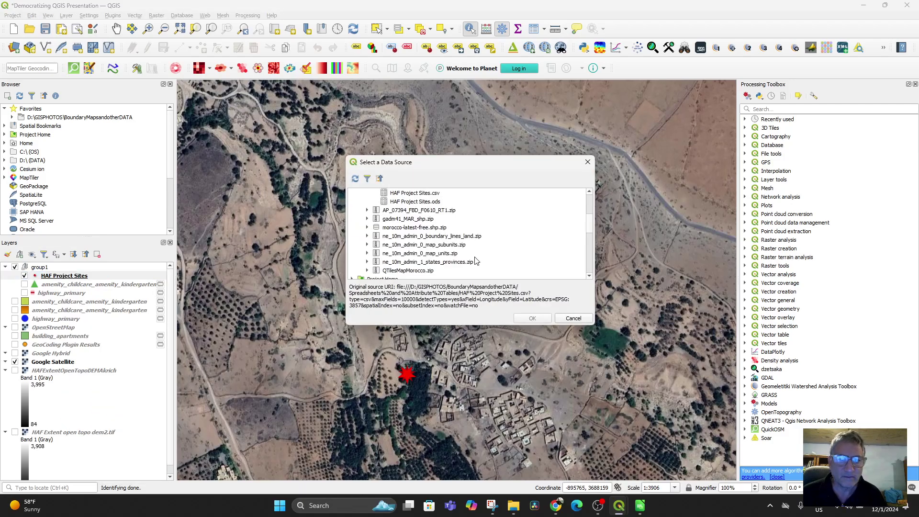
double_click(419, 194)
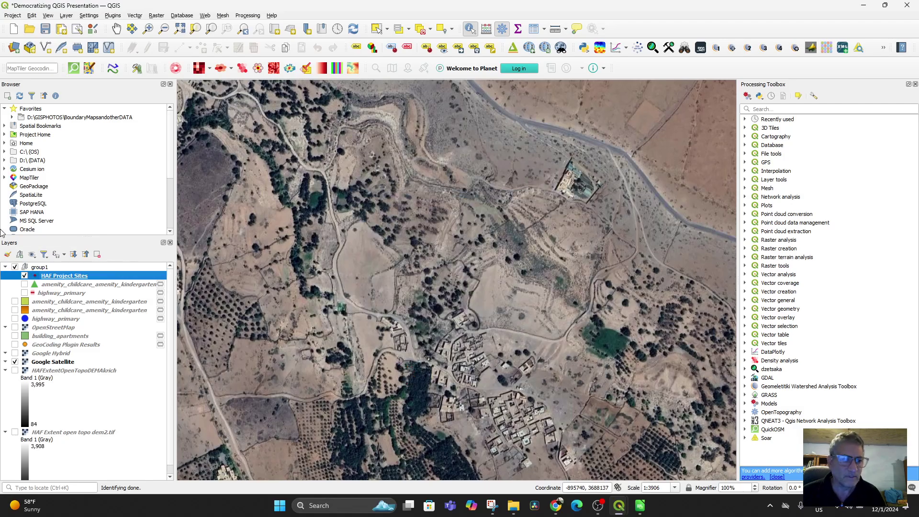
- Set the HAF Project Sites layer's CRS to EPSG:4326
right_click(72, 279)
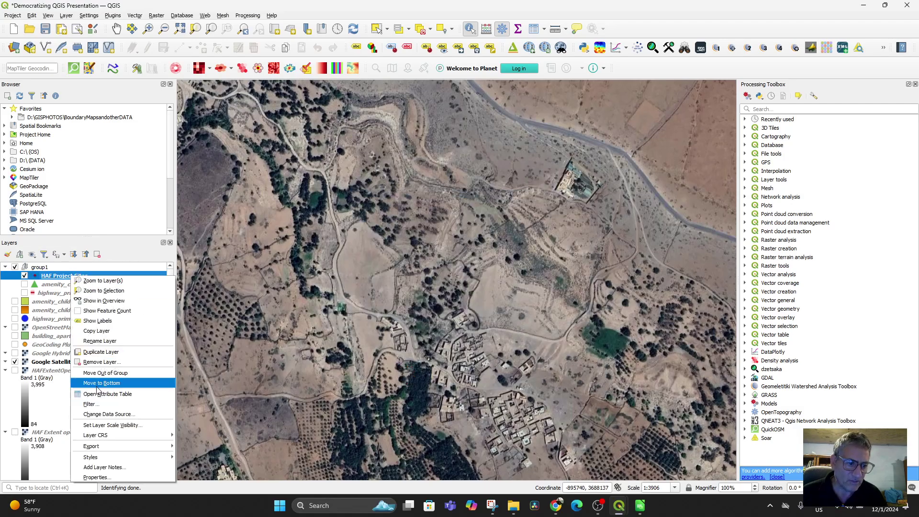
mouse_move(122, 435)
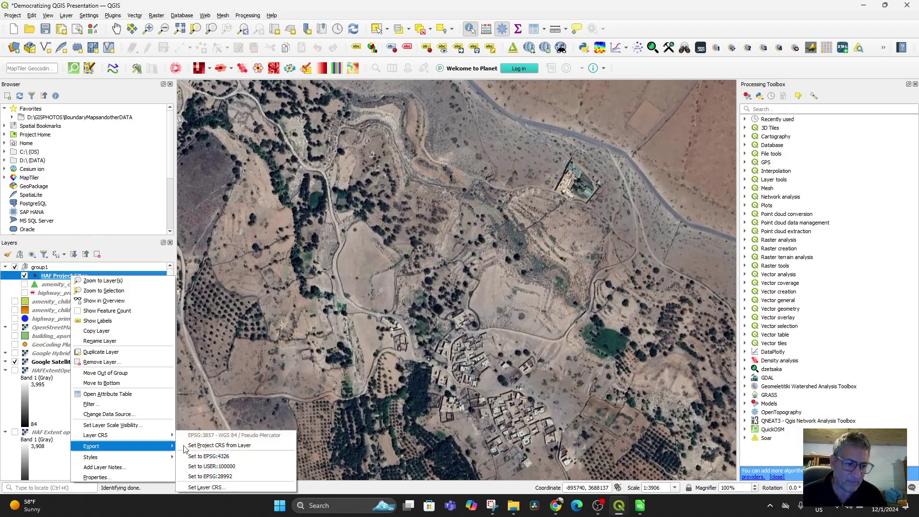
click(234, 457)
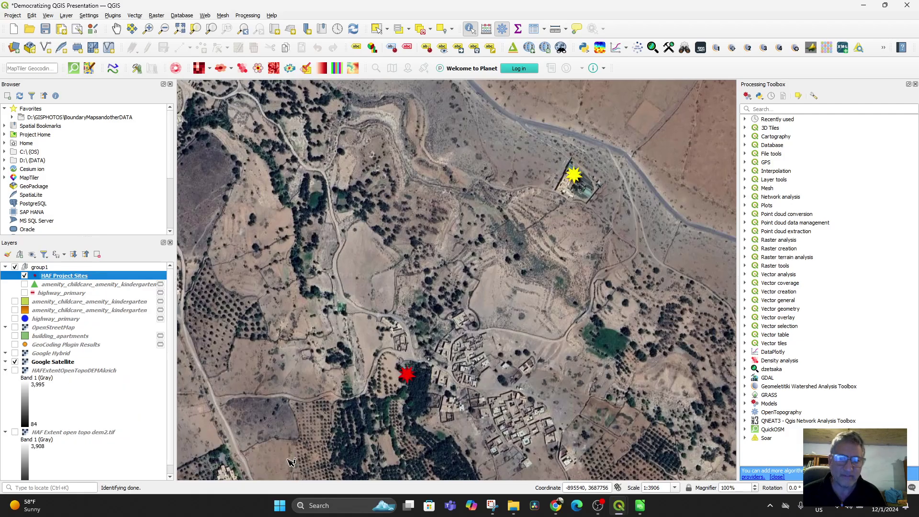
- Identify the Akrich nursery site, check its Video 2 link in the browser, then close the video and the identify results
click(579, 181)
click(580, 180)
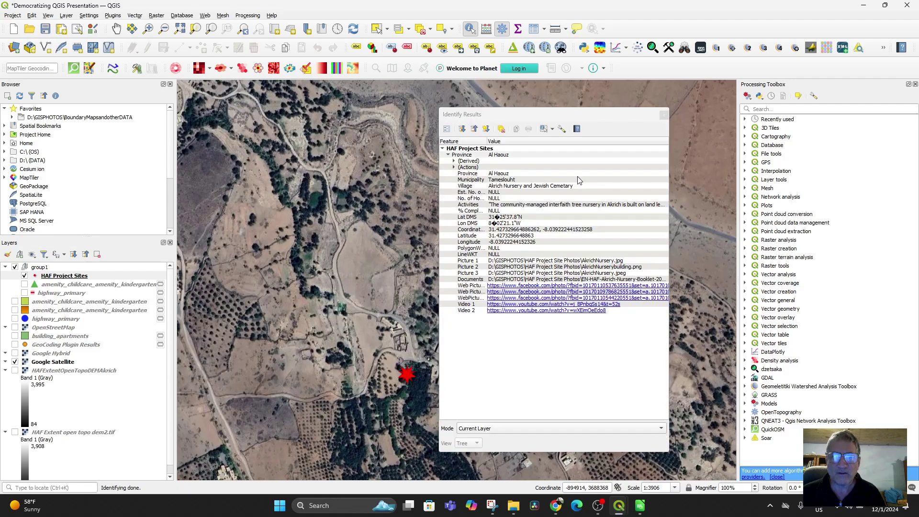
click(536, 311)
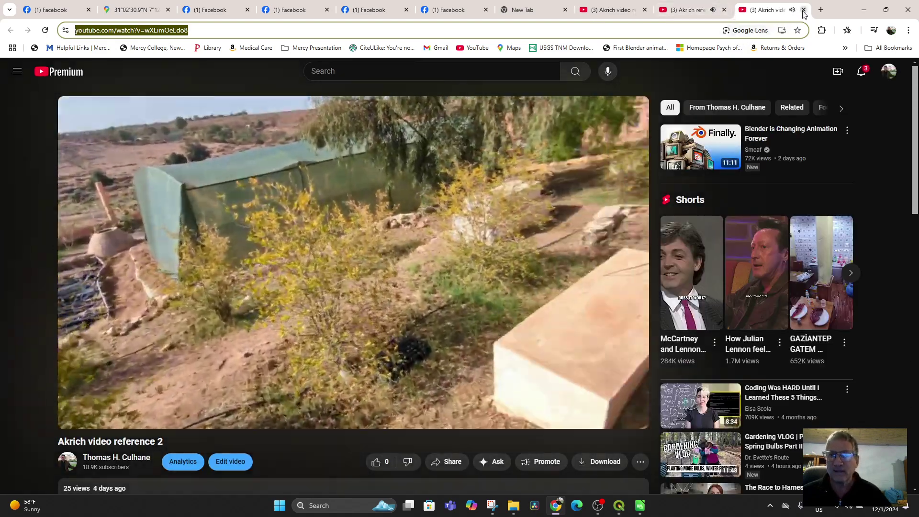
click(804, 10)
mouse_move(629, 496)
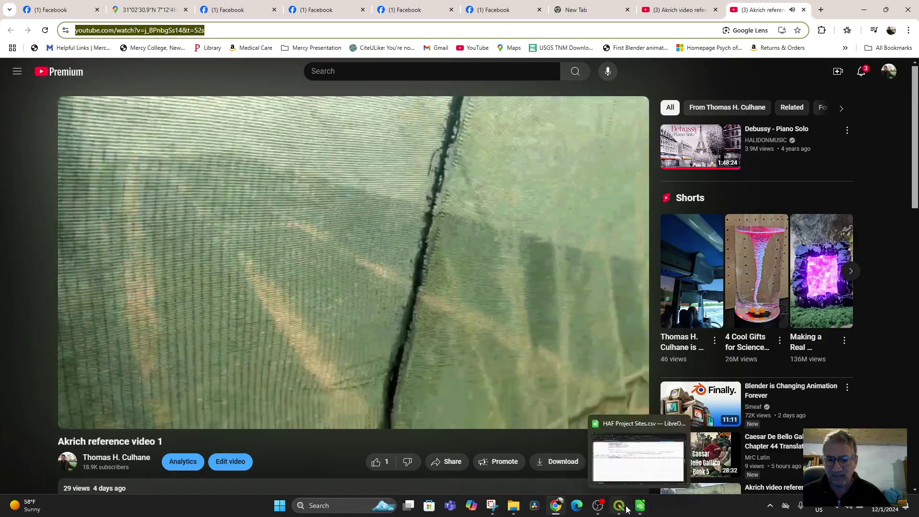
click(602, 473)
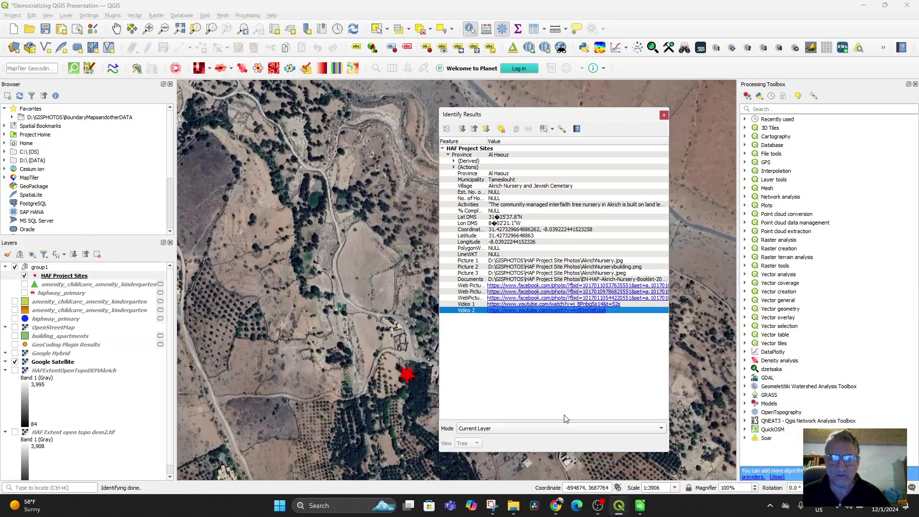
click(664, 115)
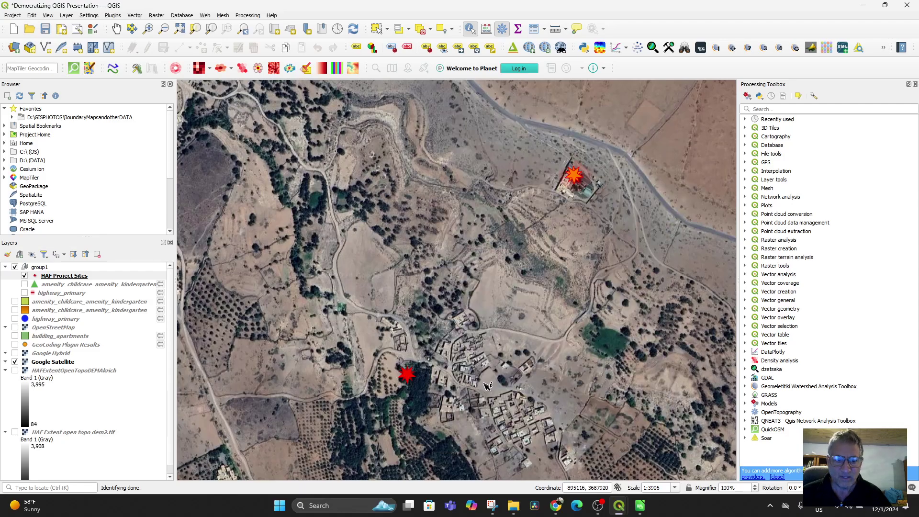
- Identify the Akrich Women's Cooperative site, open its Video 1 link, play the video briefly, pause it and return to QGIS
click(410, 377)
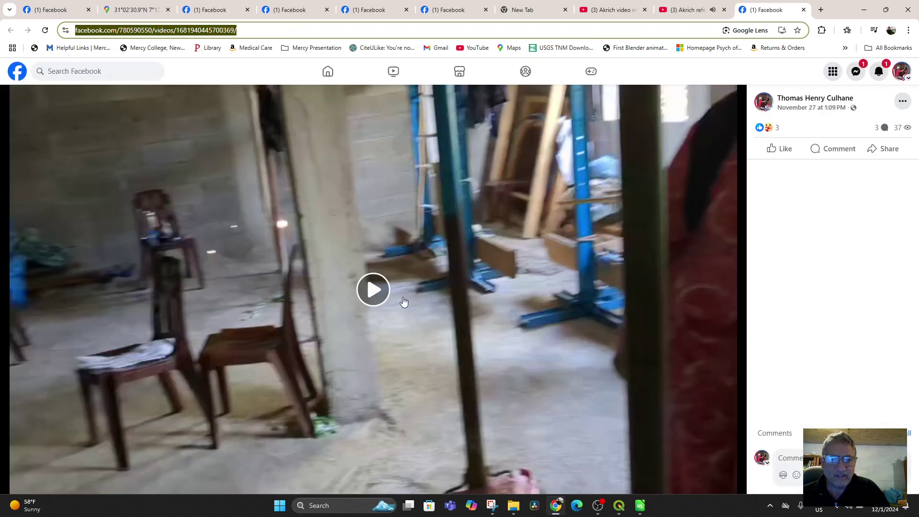
click(380, 289)
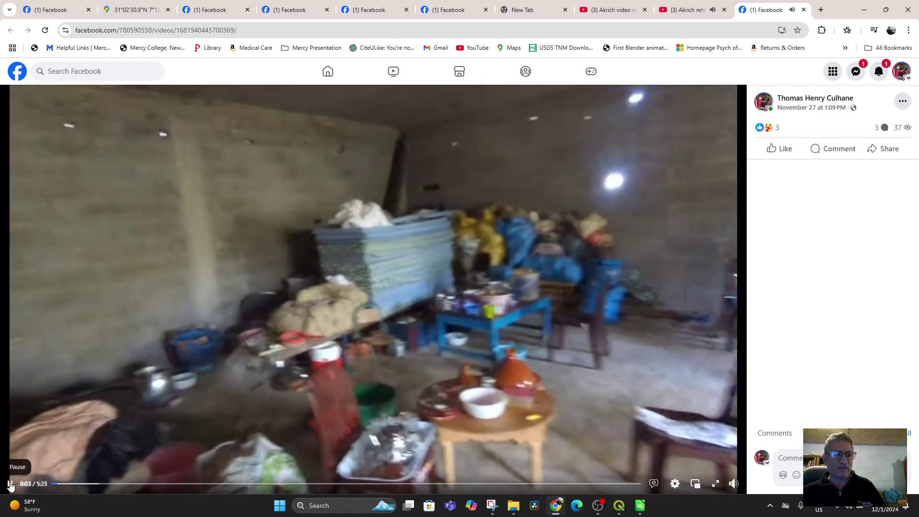
click(10, 485)
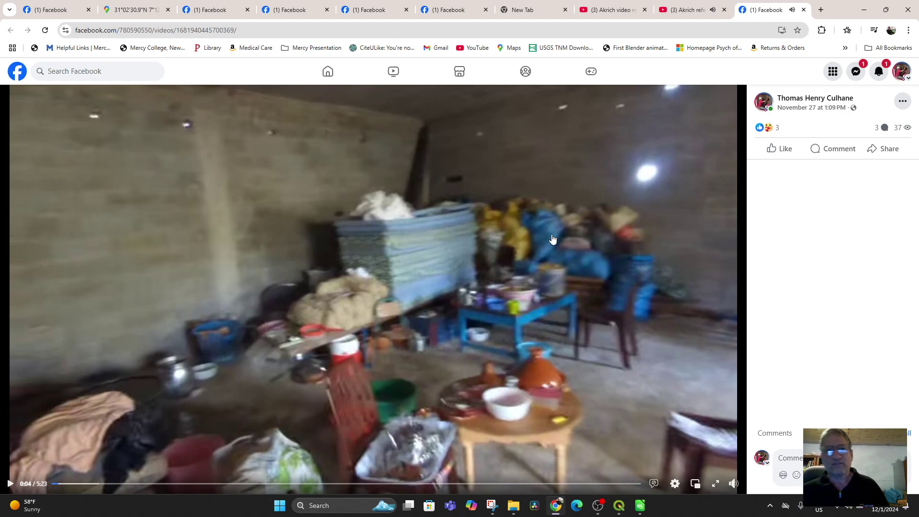
mouse_move(640, 512)
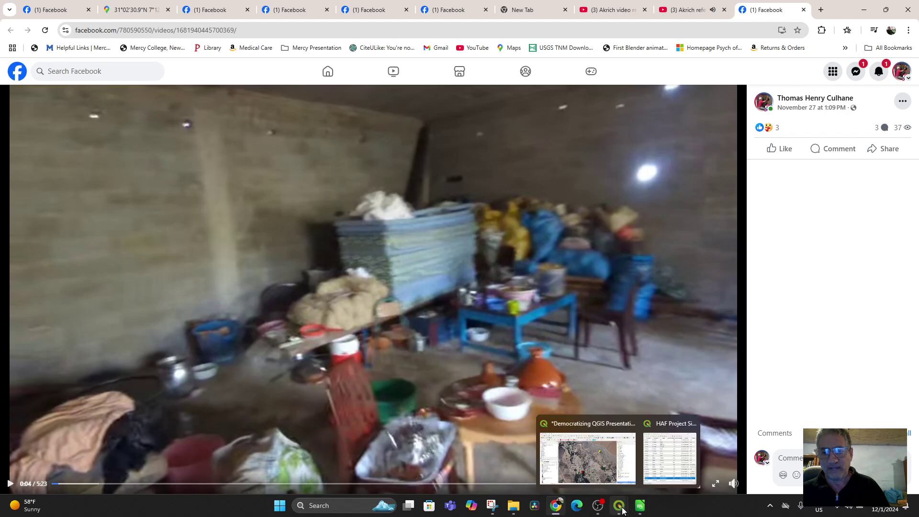
click(590, 467)
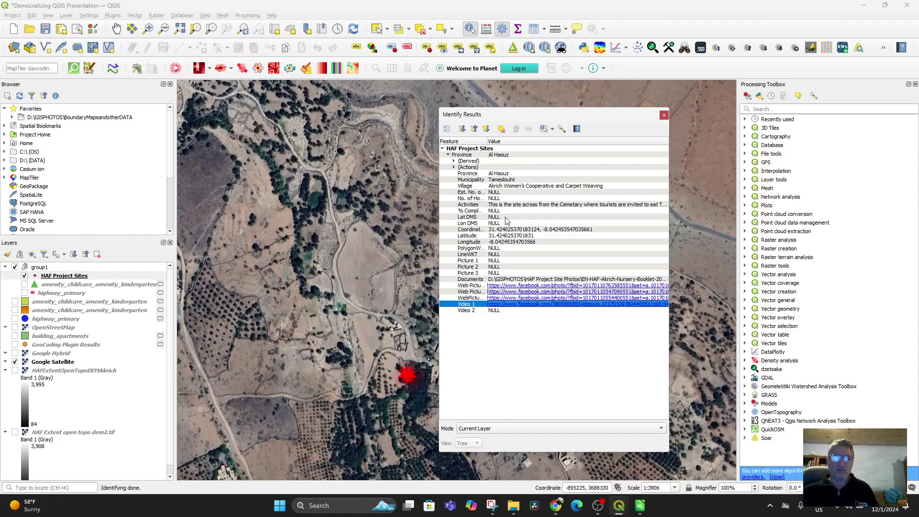
- Close the identify results and look over the HAF project sites across the wider Morocco map
click(664, 115)
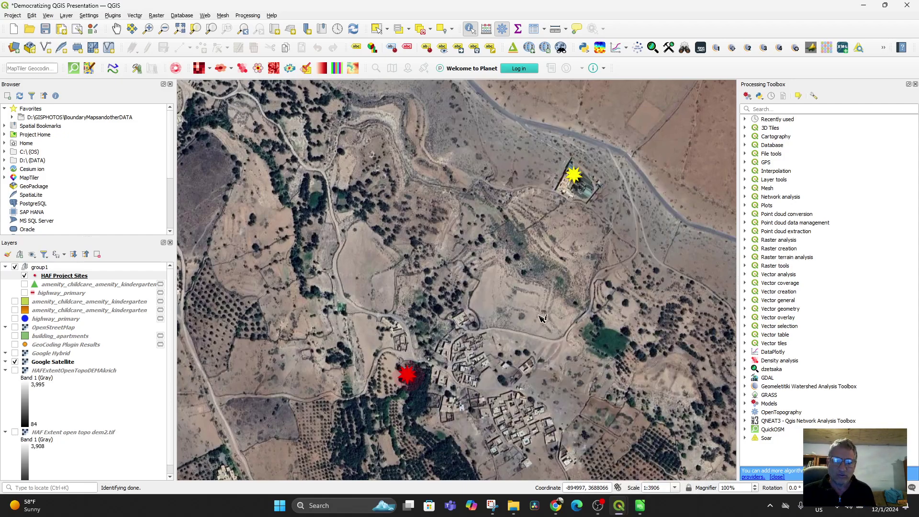
scroll(580, 321, up, 2)
scroll(581, 321, down, 5)
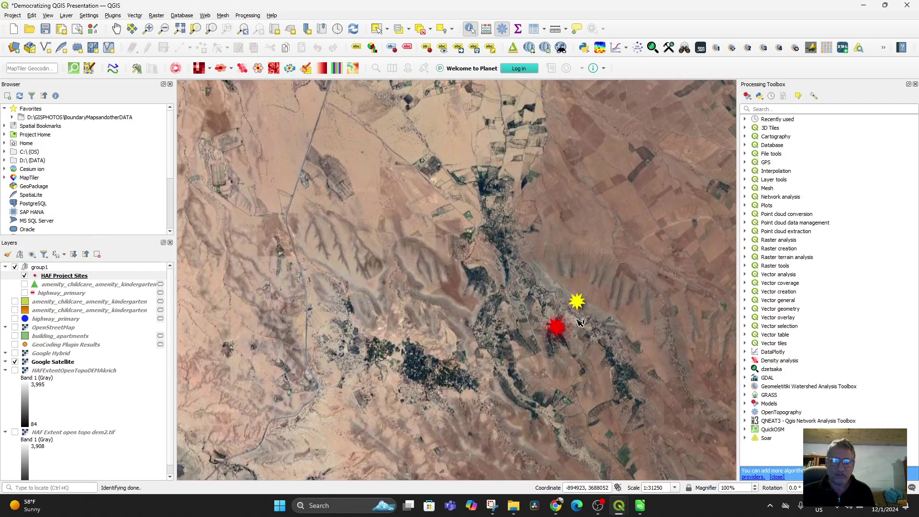
scroll(538, 283, up, 2)
click(474, 282)
scroll(474, 282, down, 8)
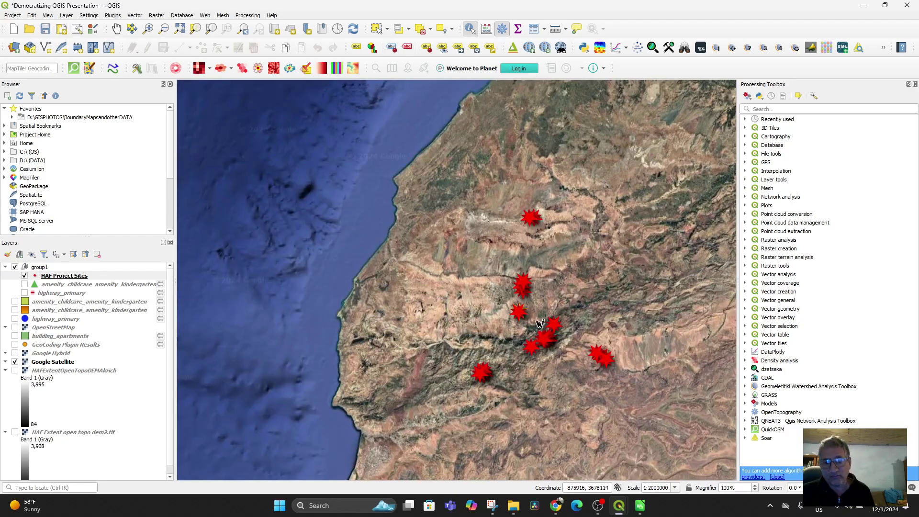
scroll(523, 320, up, 2)
drag(587, 356, 478, 320)
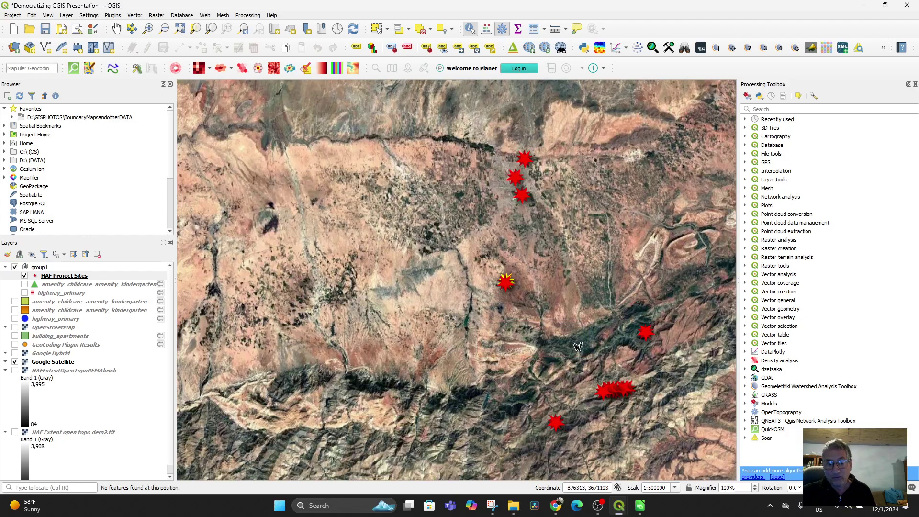
drag(548, 353, 448, 335)
scroll(464, 325, up, 1)
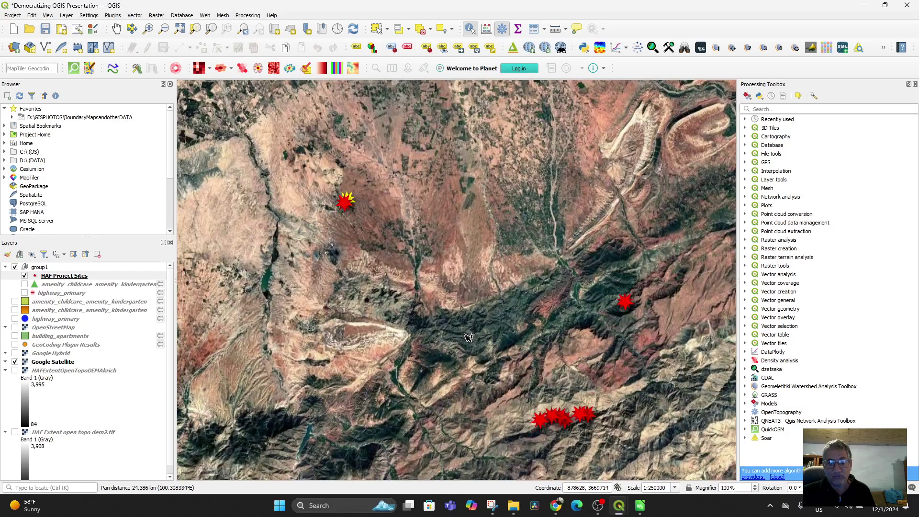
scroll(467, 336, down, 1)
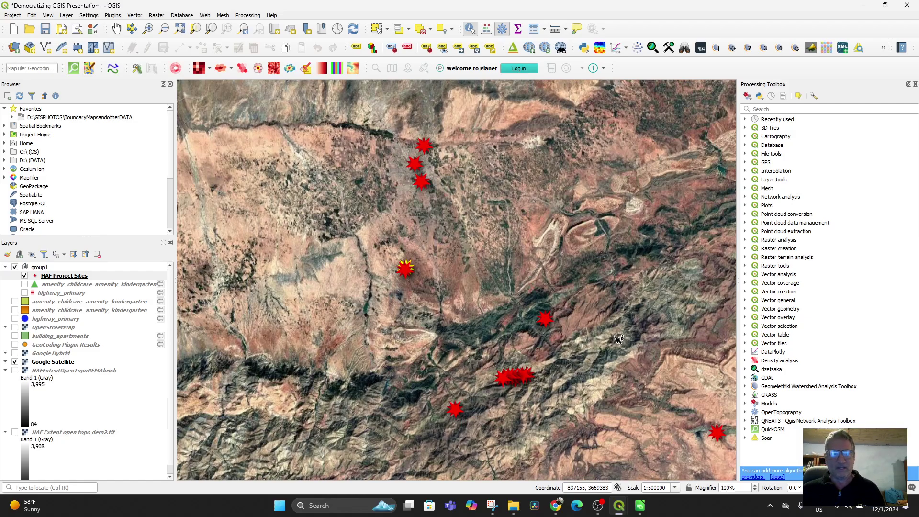
click(641, 505)
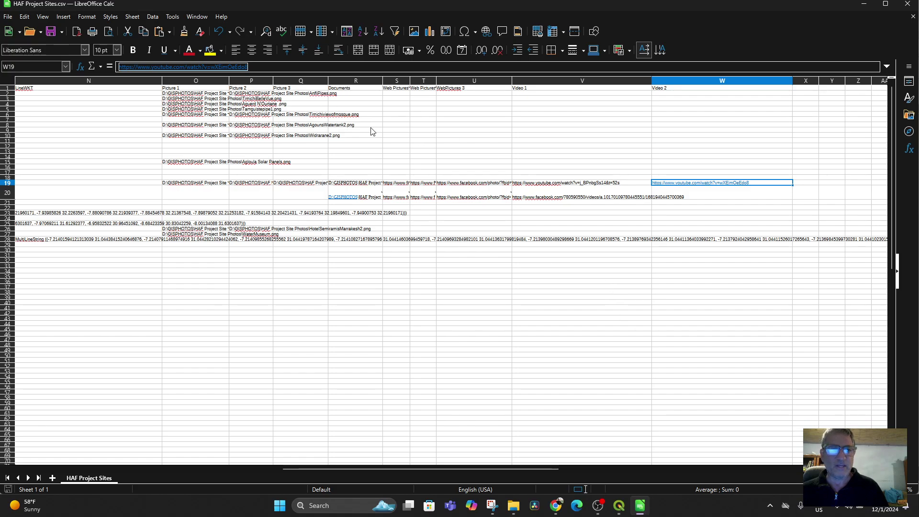
click(8, 16)
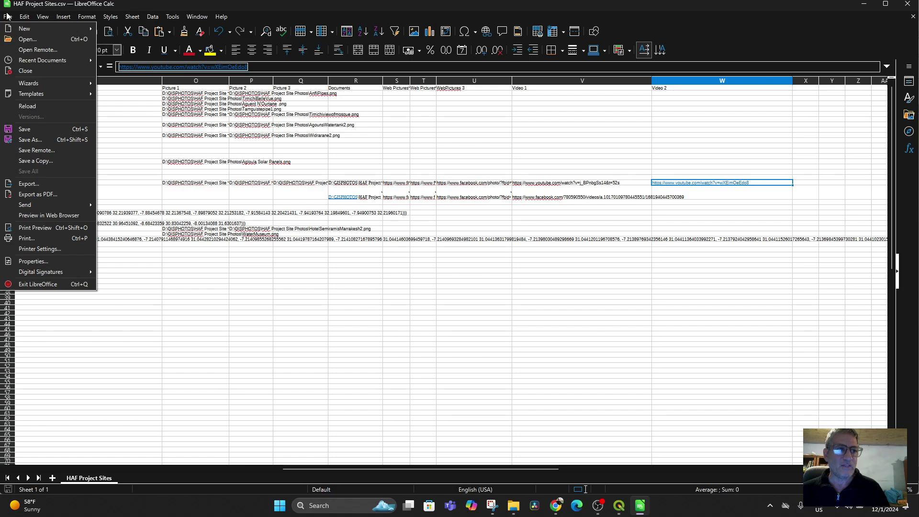
click(865, 4)
click(865, 4)
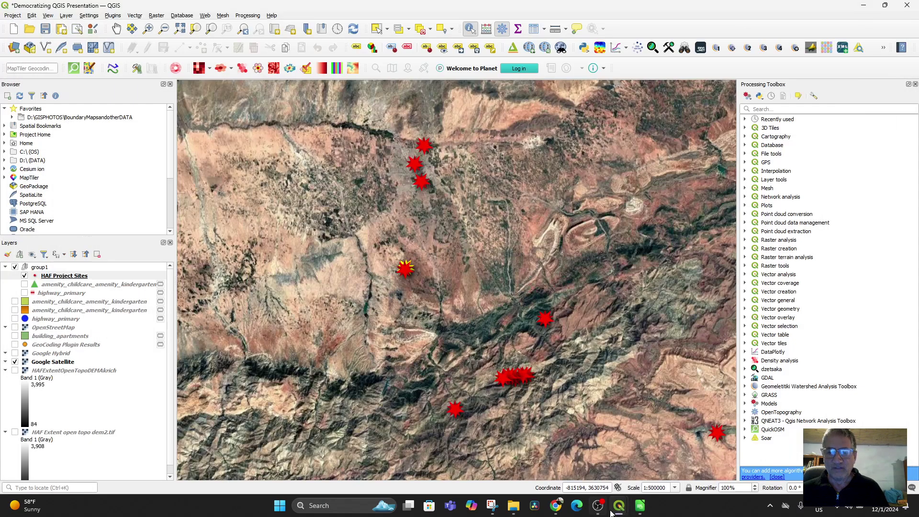
mouse_move(638, 513)
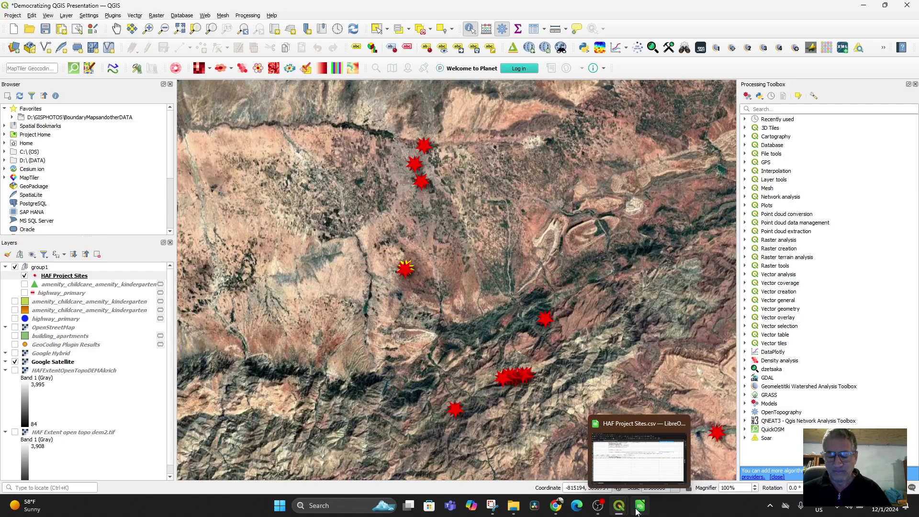
- Switch to Chrome, close the open Facebook photo and go to the heading of the album "Akrich reference photos for digital twin"
click(556, 506)
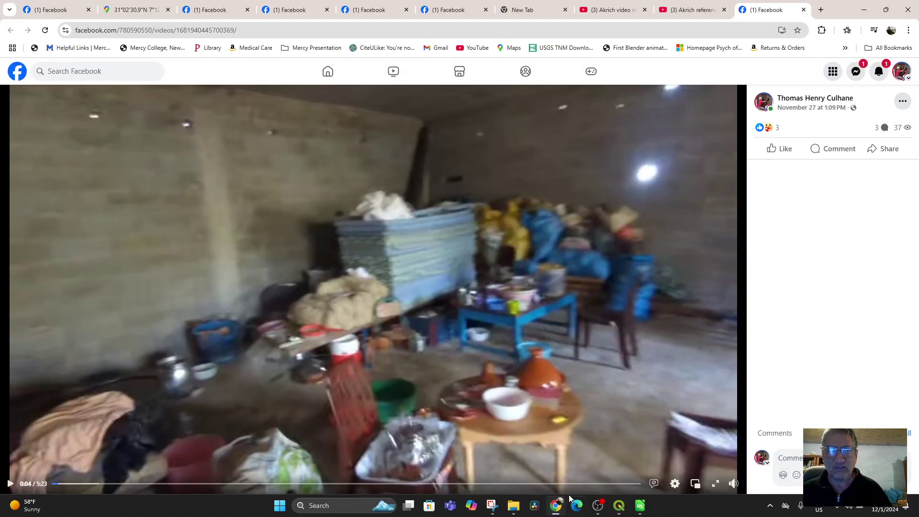
click(210, 11)
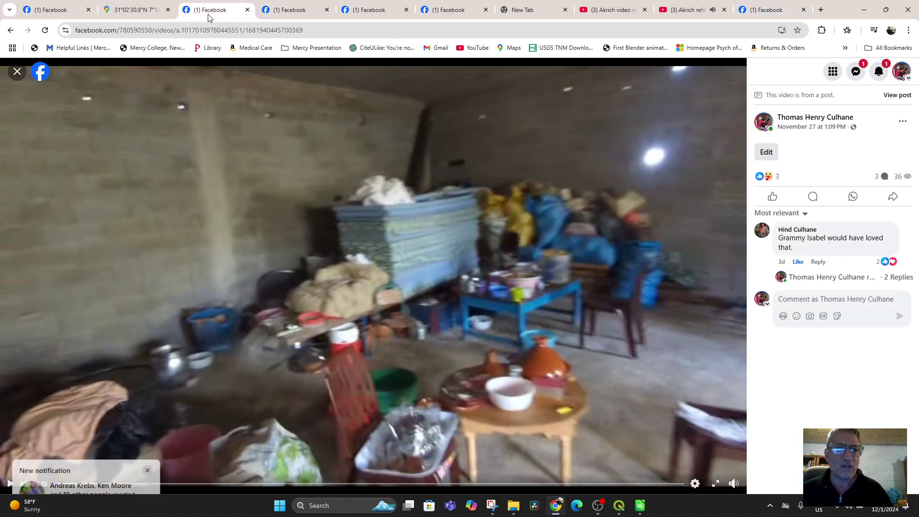
click(48, 10)
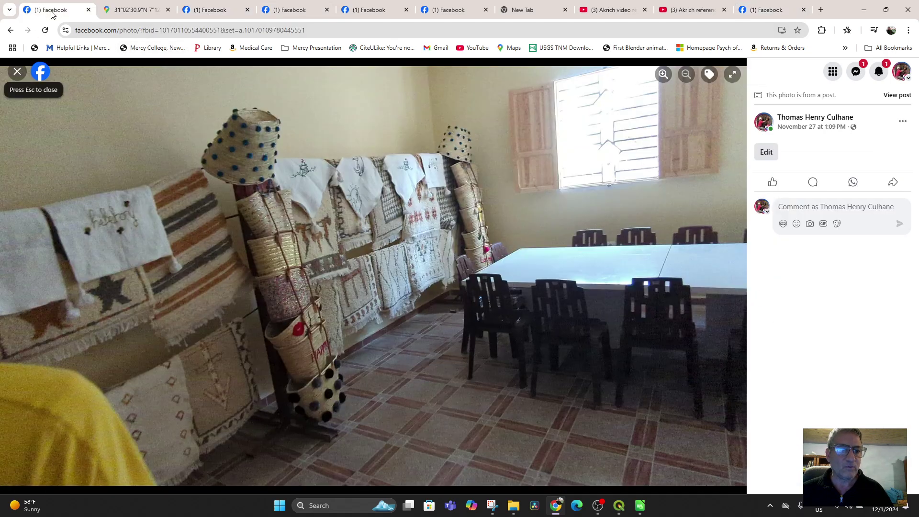
click(17, 72)
scroll(495, 279, up, 10)
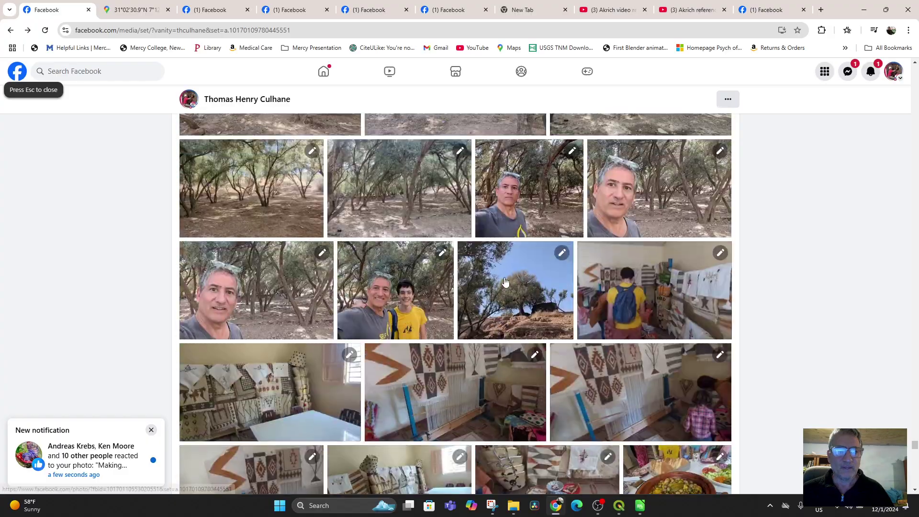
scroll(495, 280, up, 15)
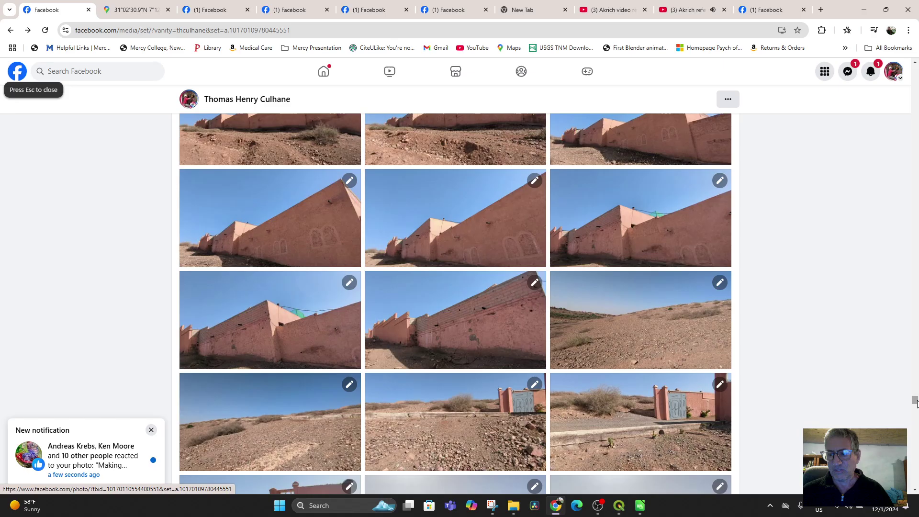
drag(915, 404, 915, 79)
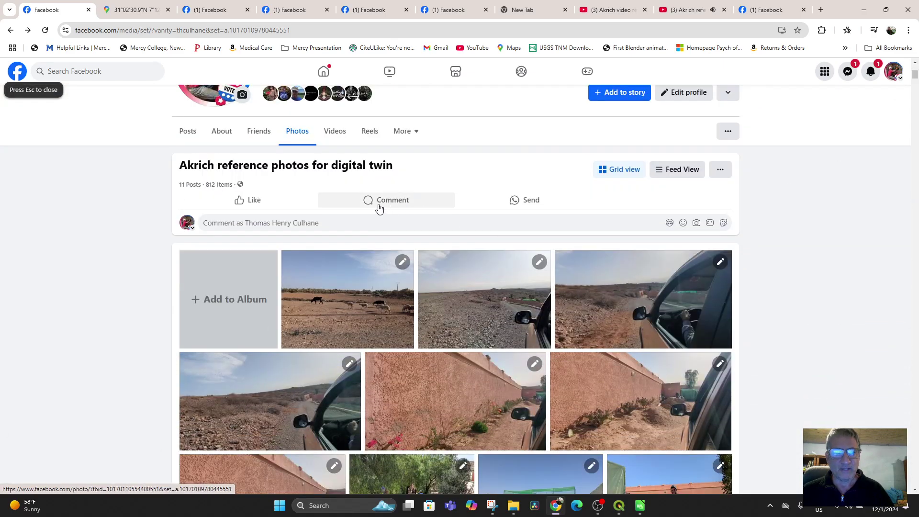
- Set the album's description to "Reference Images found in spreadsheet in Envisioning Sustainability Group." and save the edit
click(721, 174)
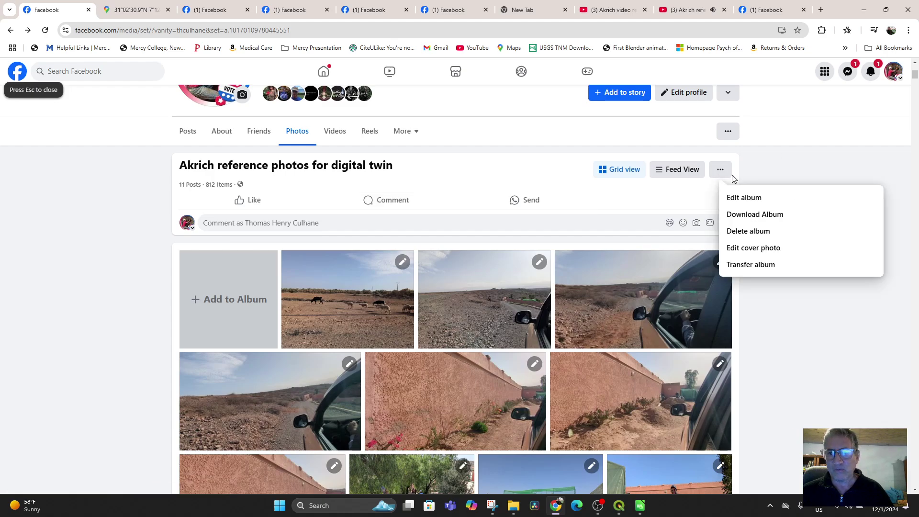
click(747, 198)
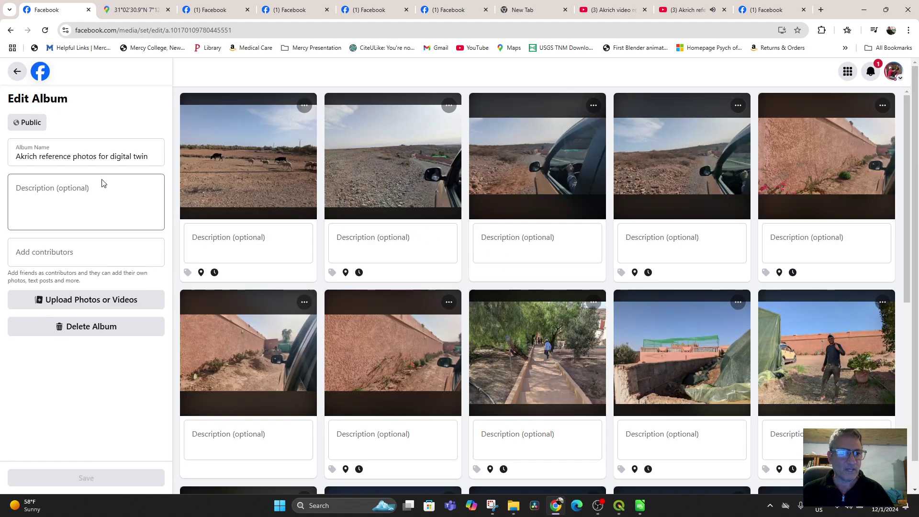
click(96, 188)
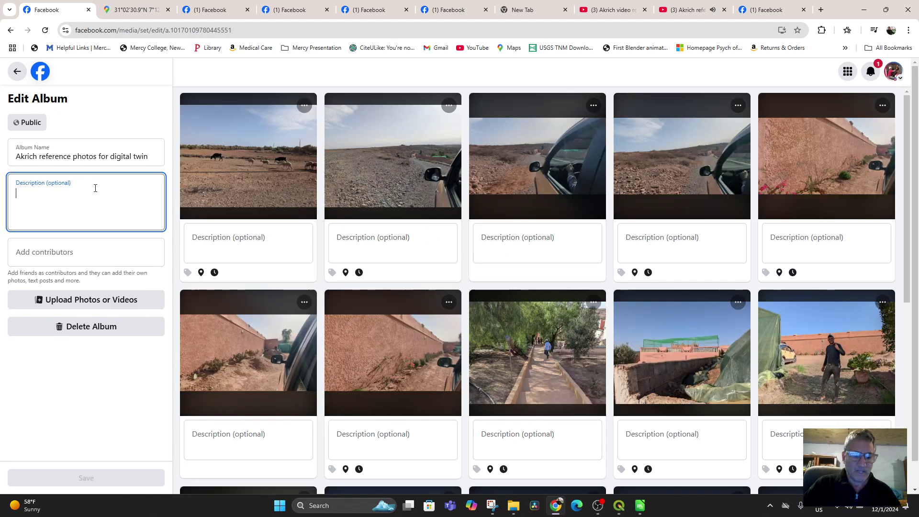
text(Reference Images)
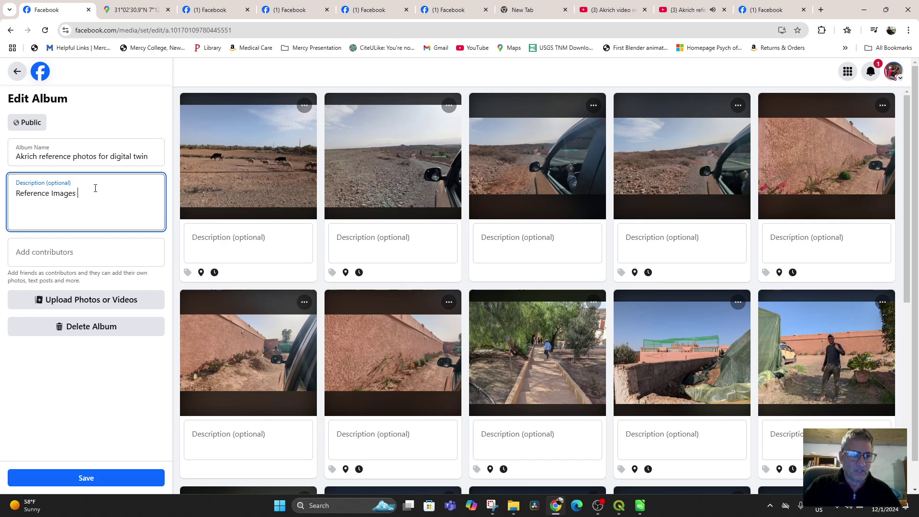
text( found in sprea)
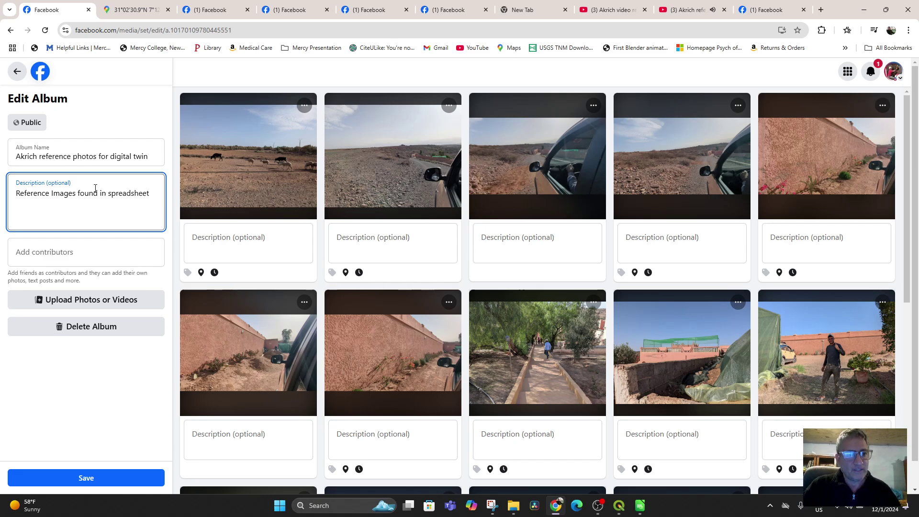
text(dsheet )
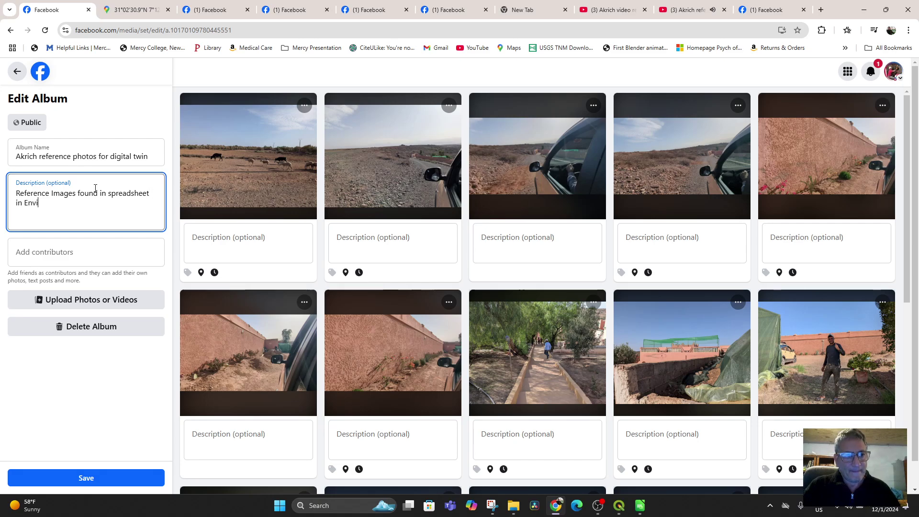
text(in Envisioning Sustainability Group.)
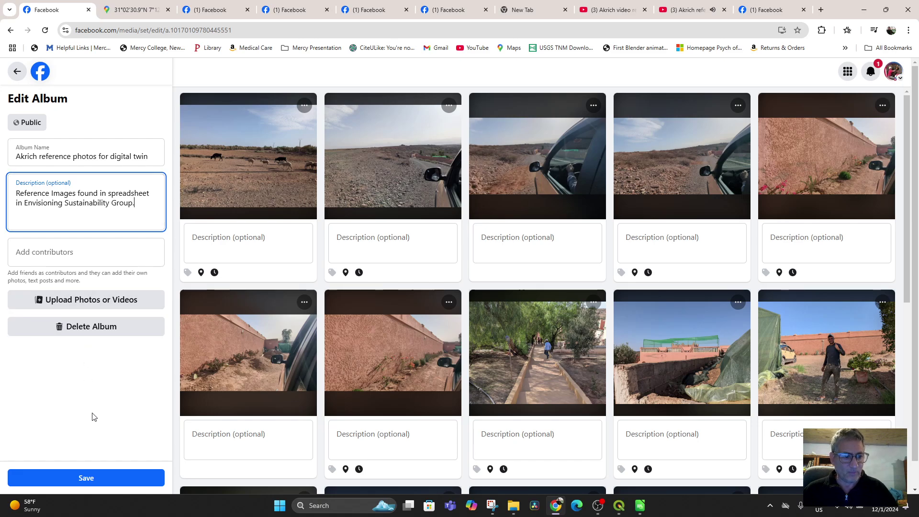
click(91, 479)
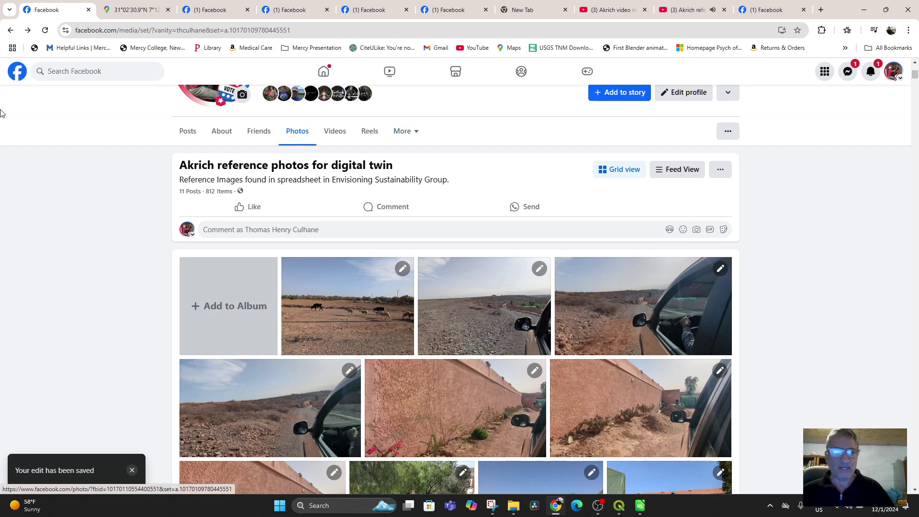
- Open the PCGS "Envisioning Sustainability" Facebook group and start a new post with a file attachment
click(72, 71)
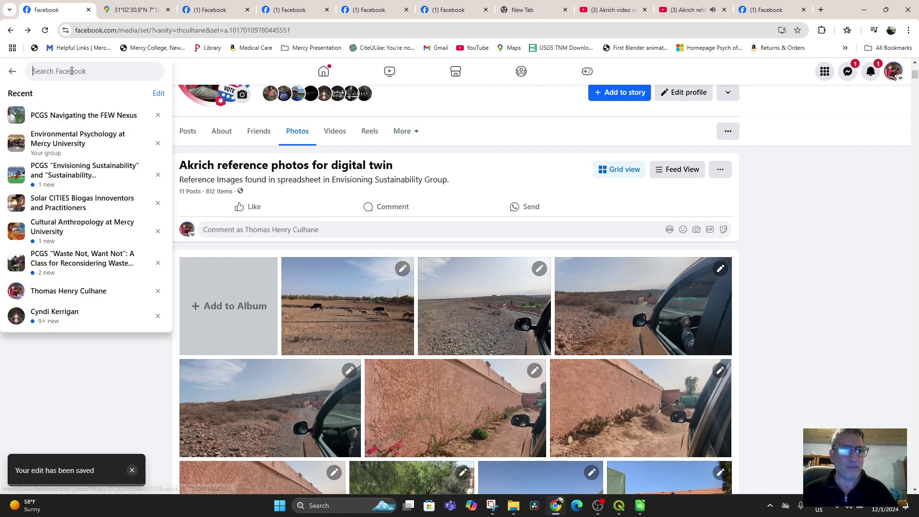
click(85, 173)
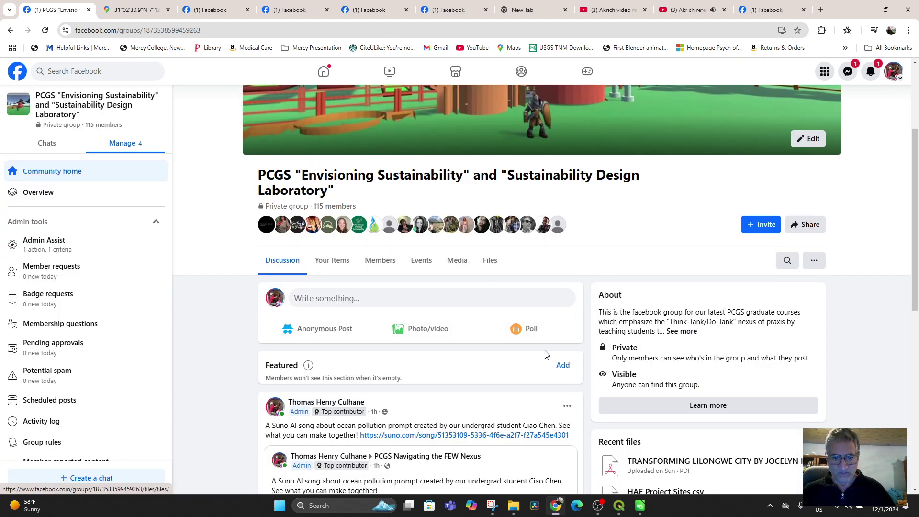
click(402, 301)
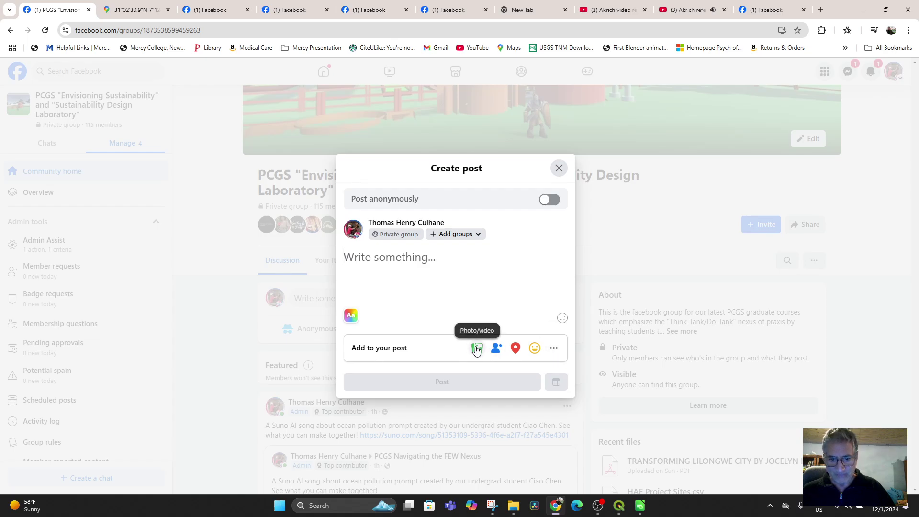
click(555, 351)
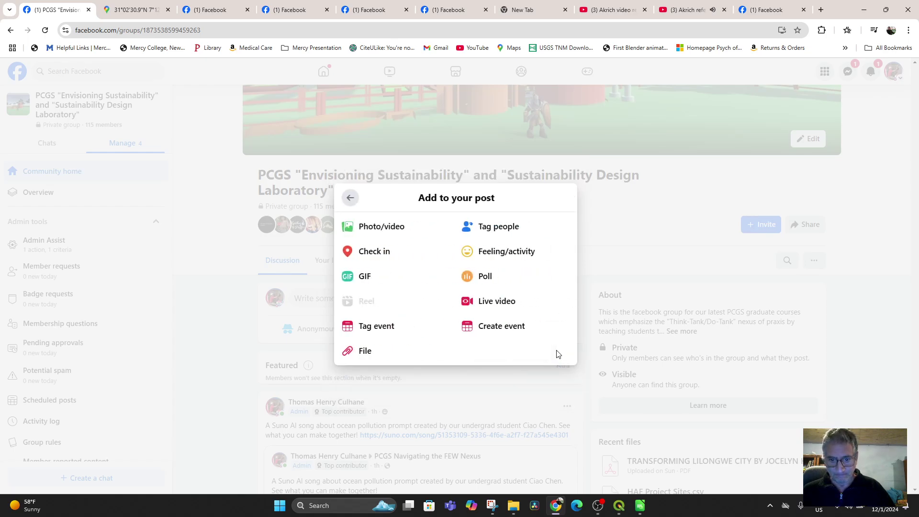
click(376, 349)
- Attach HAF Project Sites.csv to the post from the "Spreadsheets and Attribute Tables" folder in GISPHOTOS\BoundaryMapsandotherDATA on drive D
click(449, 314)
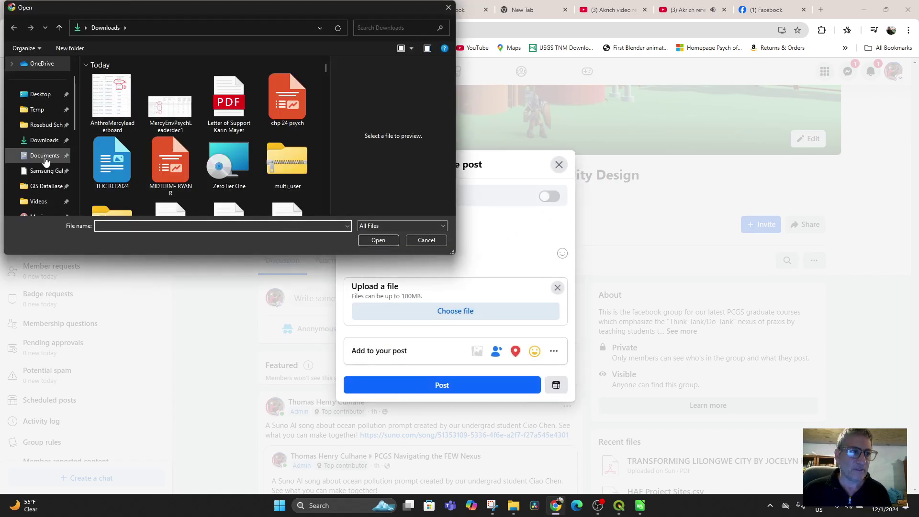
scroll(41, 180, down, 3)
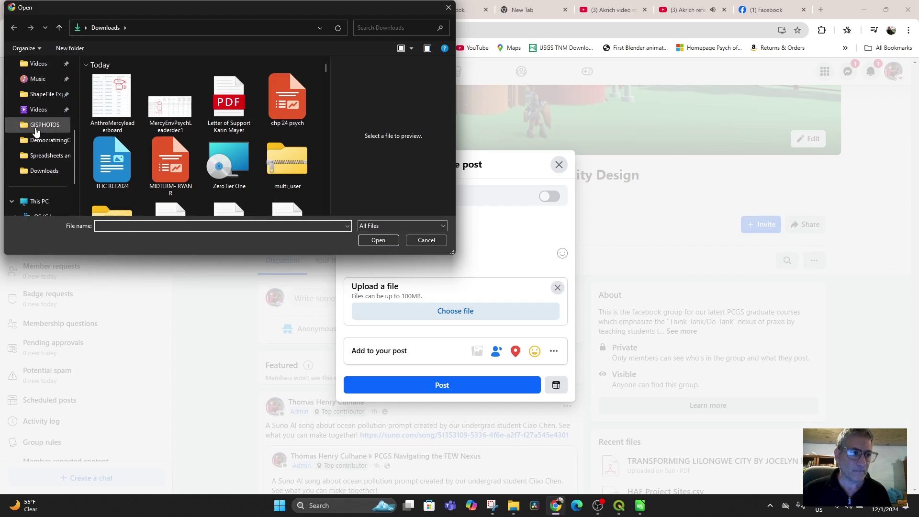
click(37, 126)
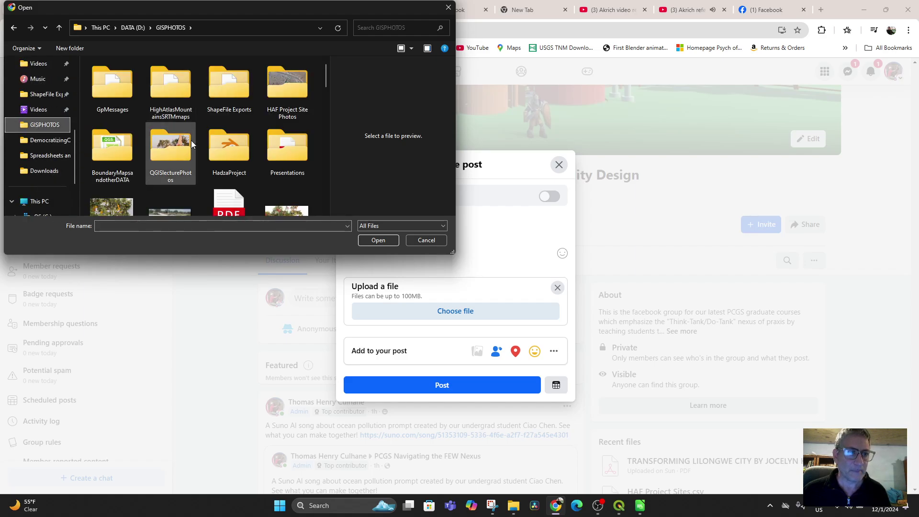
double_click(113, 145)
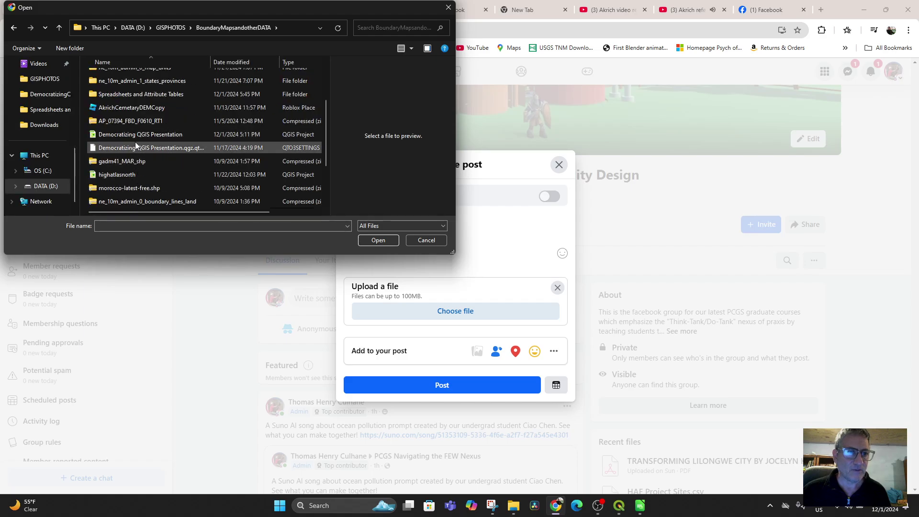
scroll(137, 128, down, 1)
scroll(137, 128, down, 1)
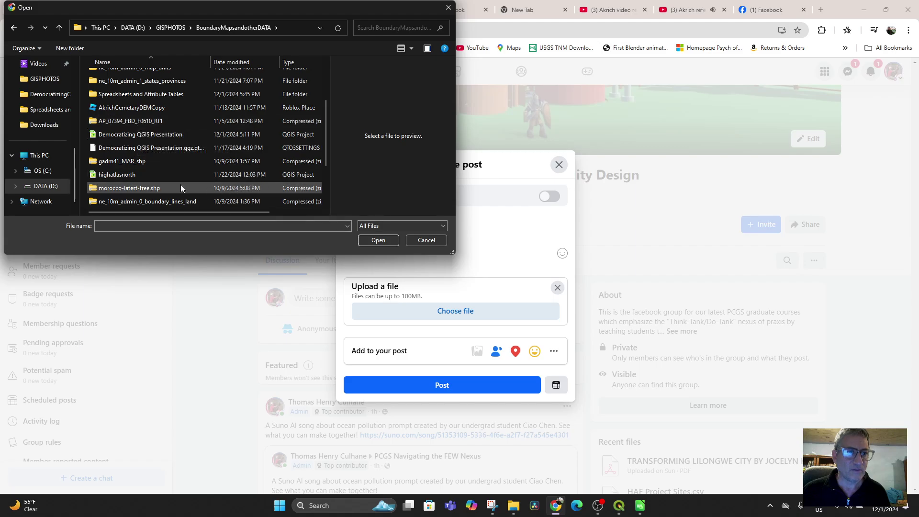
scroll(159, 173, up, 2)
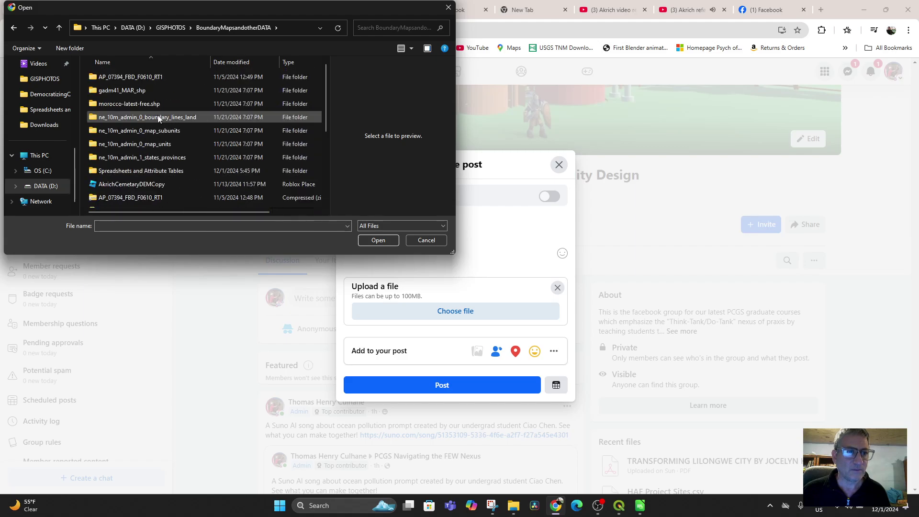
scroll(172, 128, down, 1)
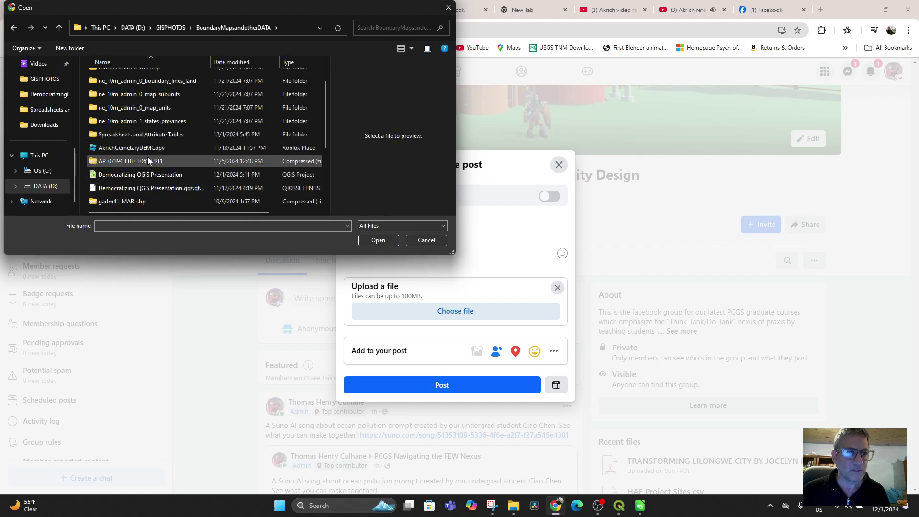
double_click(140, 134)
click(107, 77)
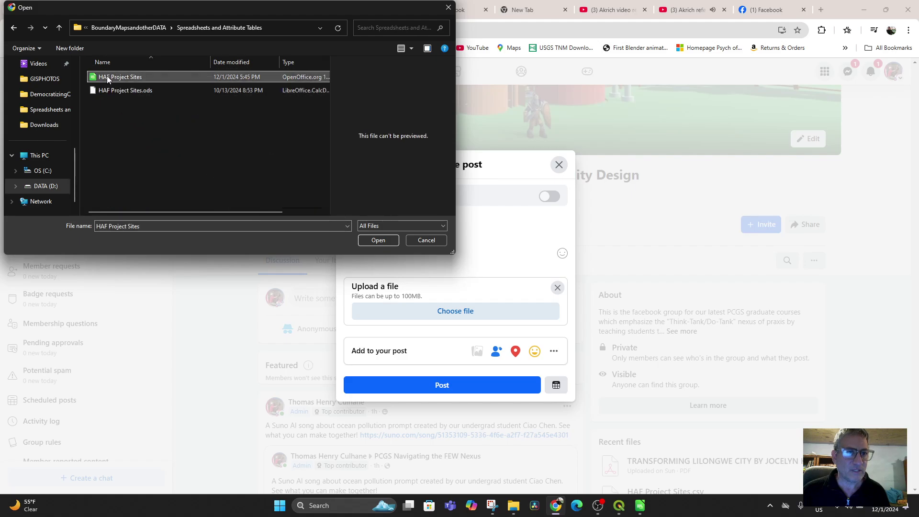
double_click(108, 77)
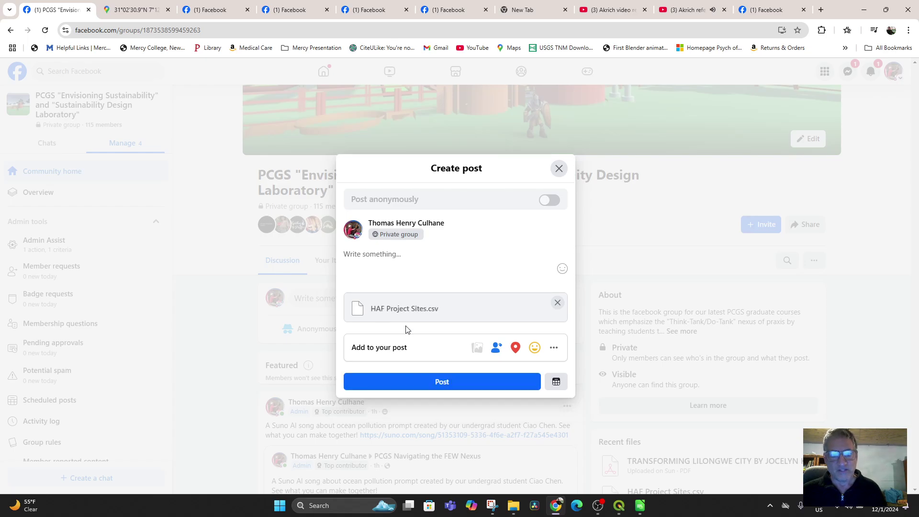
- Begin the post's message with "Here is the latest spreadsheet for HAF projects with image and"
text(Her)
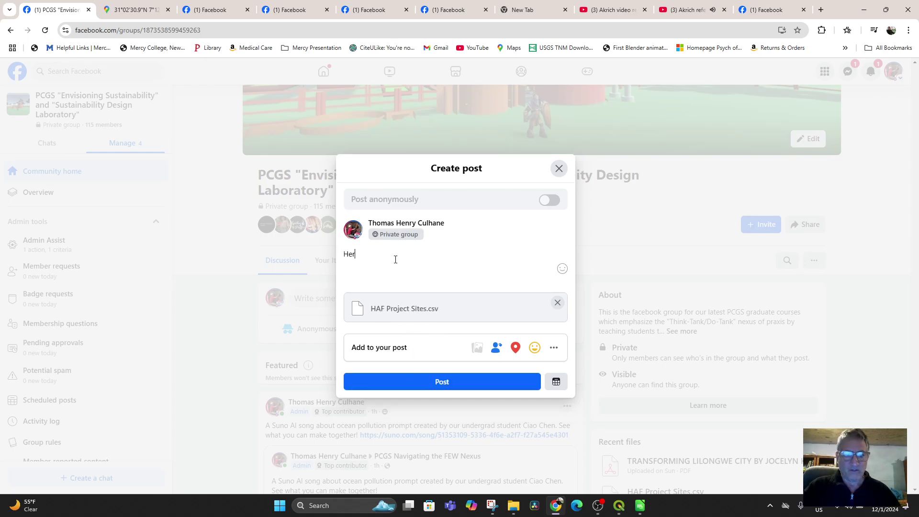
text(e is the latest s)
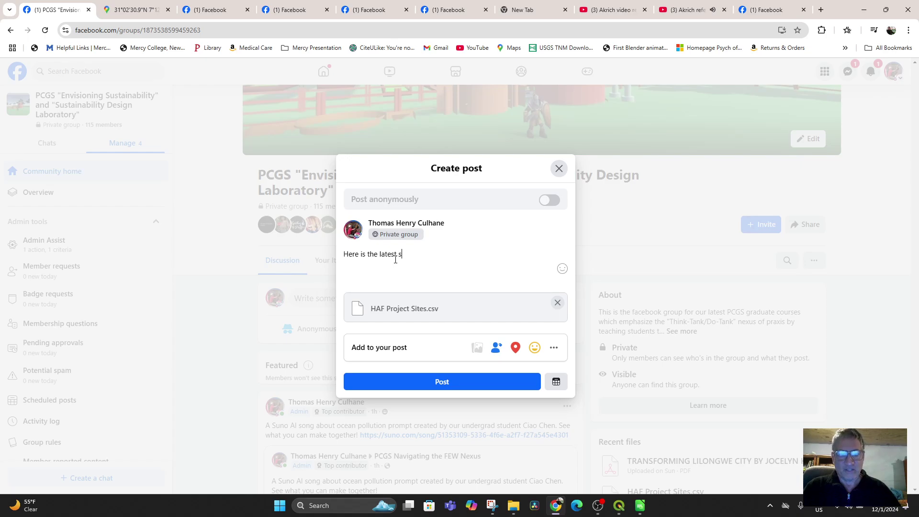
text(preadsheet for )
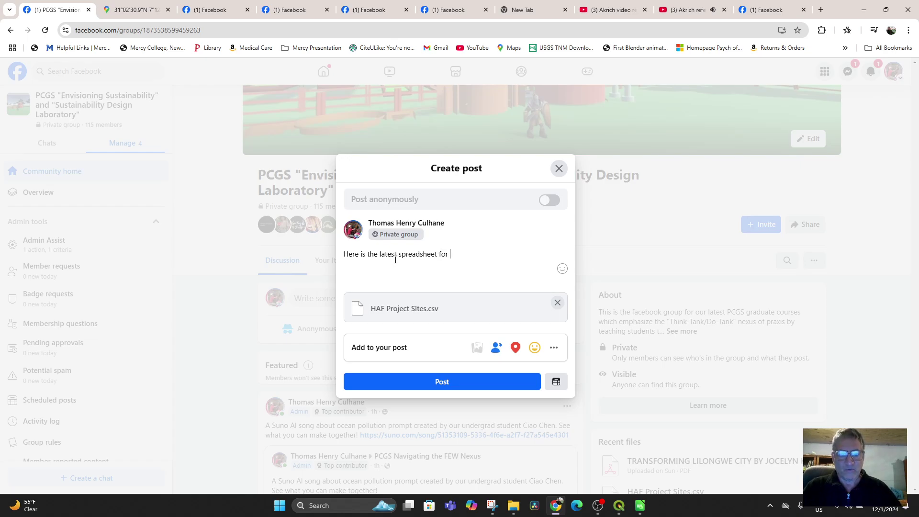
text(HAF projects with video links t)
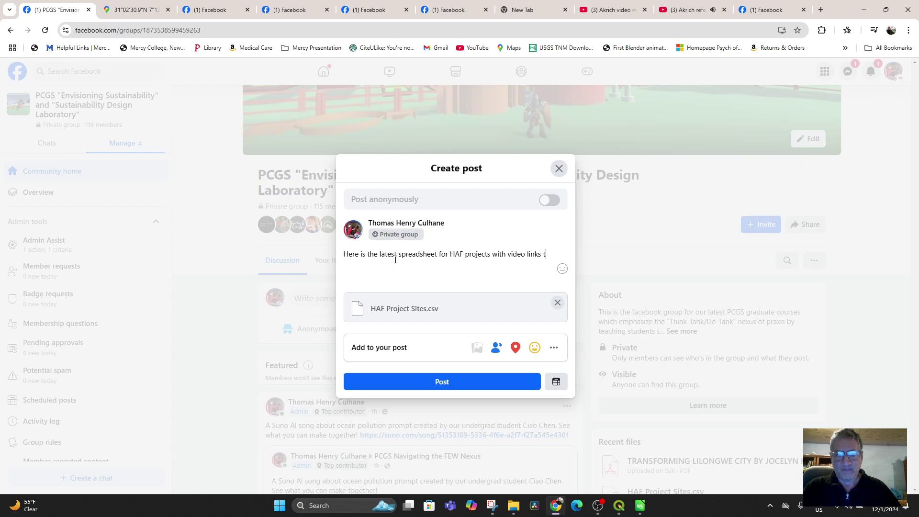
key(BackSpace)
key(BackSpace)
key(BackSpace)
key(BackSpace)
key(BackSpace)
key(BackSpace)
key(BackSpace)
key(BackSpace)
key(BackSpace)
key(BackSpace)
key(BackSpace)
key(BackSpace)
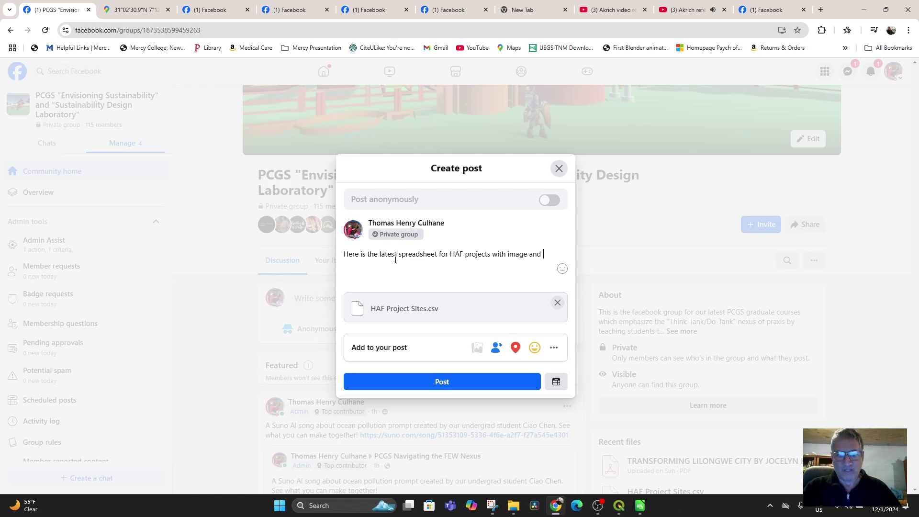
- Complete the message with "video links to the facebook reference image album and the youtube and facebook videos shot at Akrich." and publish the post
text(video links to the facebook)
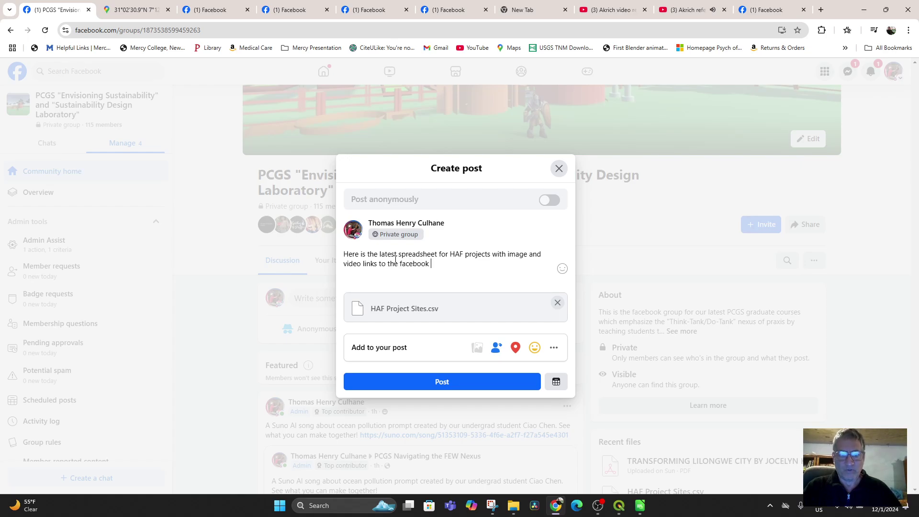
text( reference image album and t)
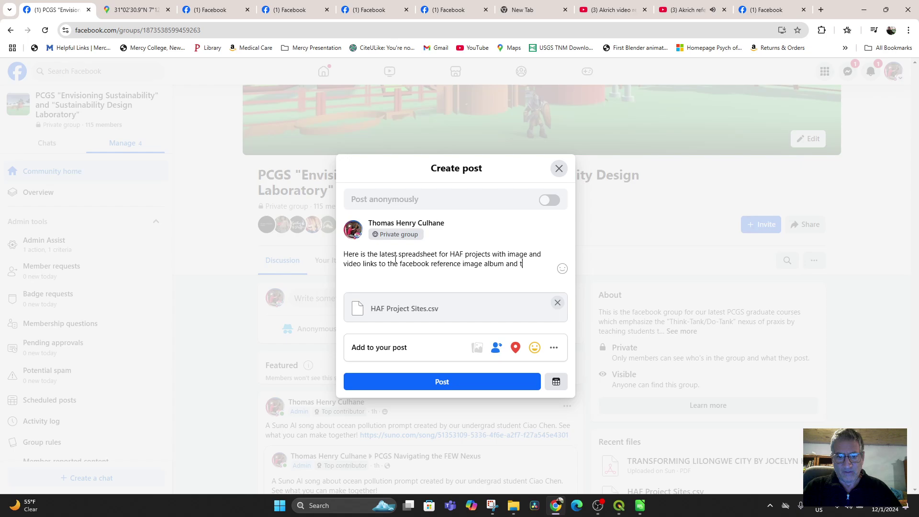
text(outube and facebook videos shot at Akrich.)
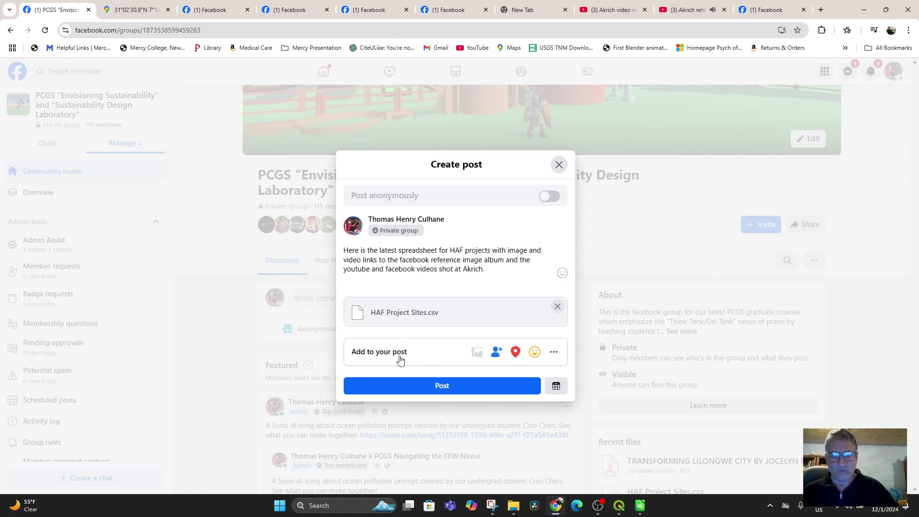
click(417, 393)
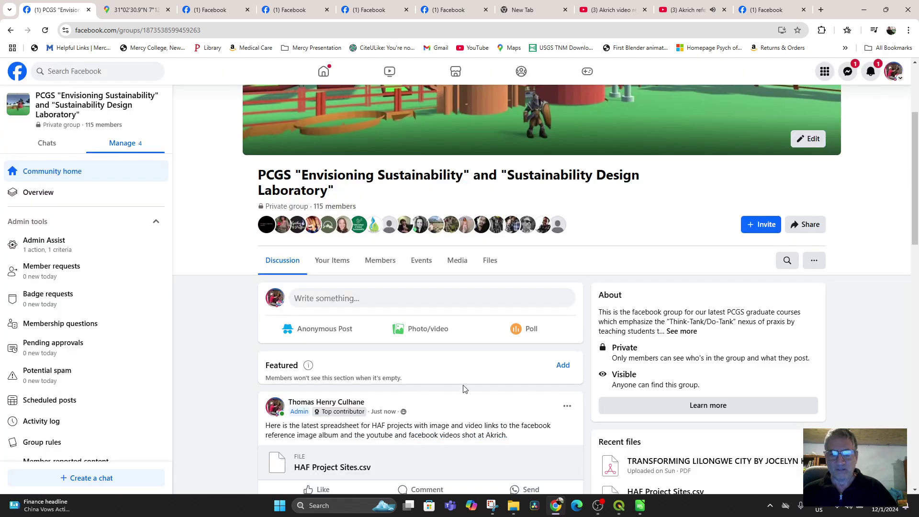
- Close the two YouTube pages showing "Akrich reference video 1" and "Akrich video reference 2"
click(716, 16)
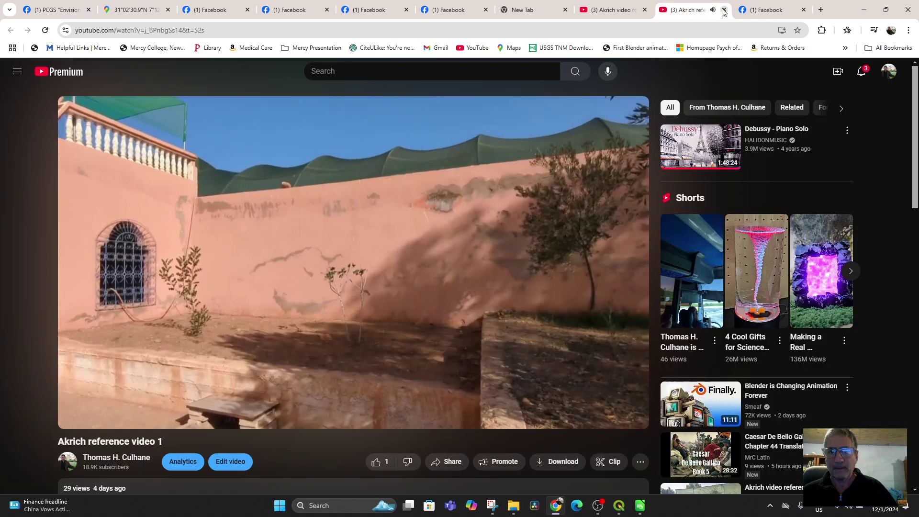
click(724, 10)
click(641, 12)
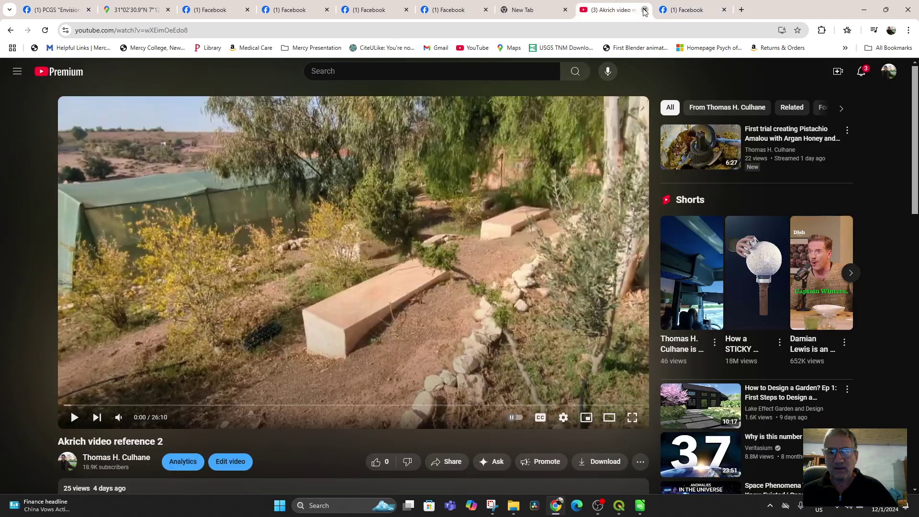
click(645, 10)
- Switch to LibreOffice Calc and look over the first columns of the HAF Project Sites sheet, starting at Province
click(641, 506)
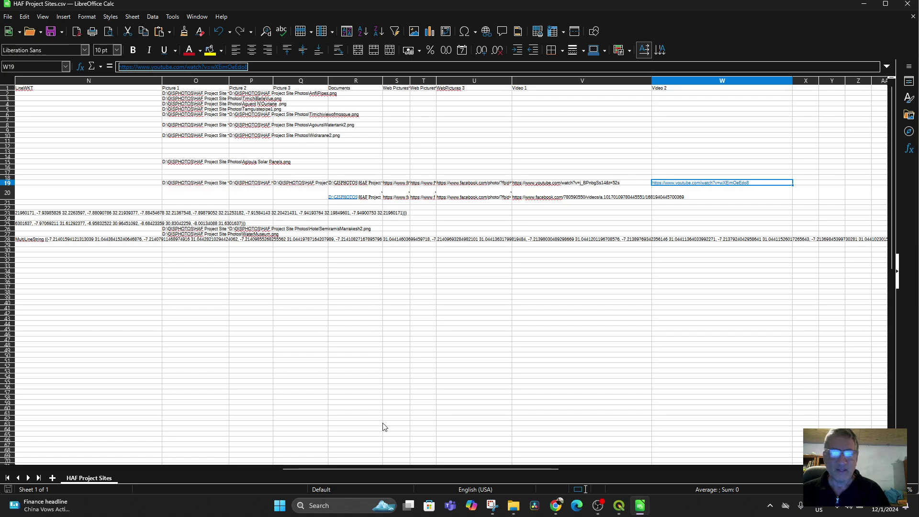
drag(430, 468, 42, 424)
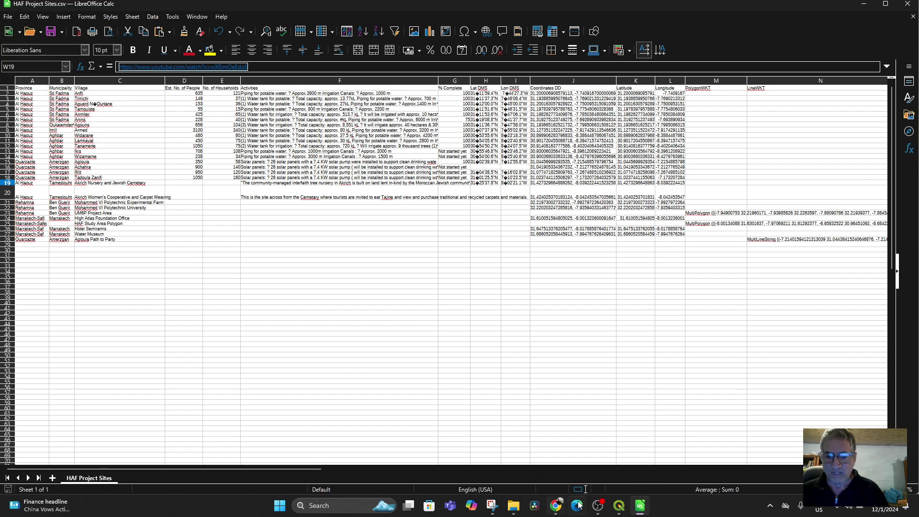
click(598, 505)
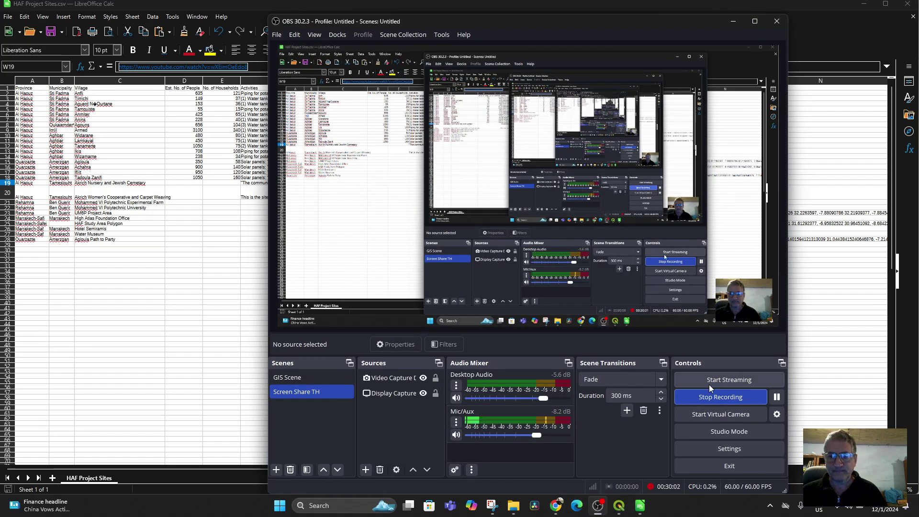